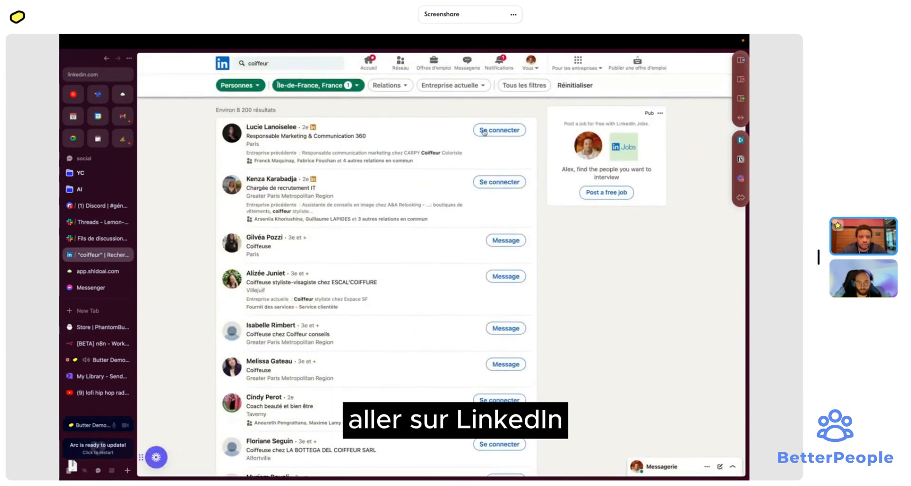
# - Search LinkedIn people for the exact term "coiffeur" in Île-de-France and copy the results URL
pyautogui.click(292, 62)
pyautogui.press('super+Left')
pyautogui.write('"')
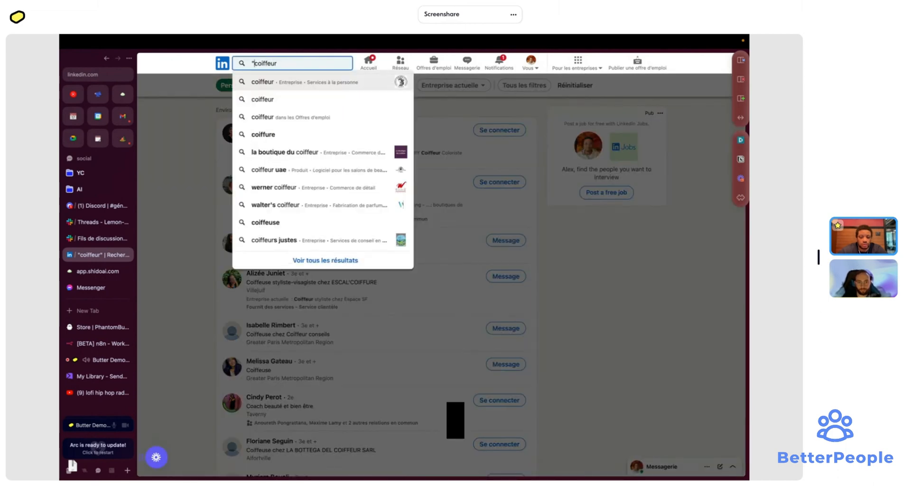
pyautogui.press('super+Right')
pyautogui.press('Return')
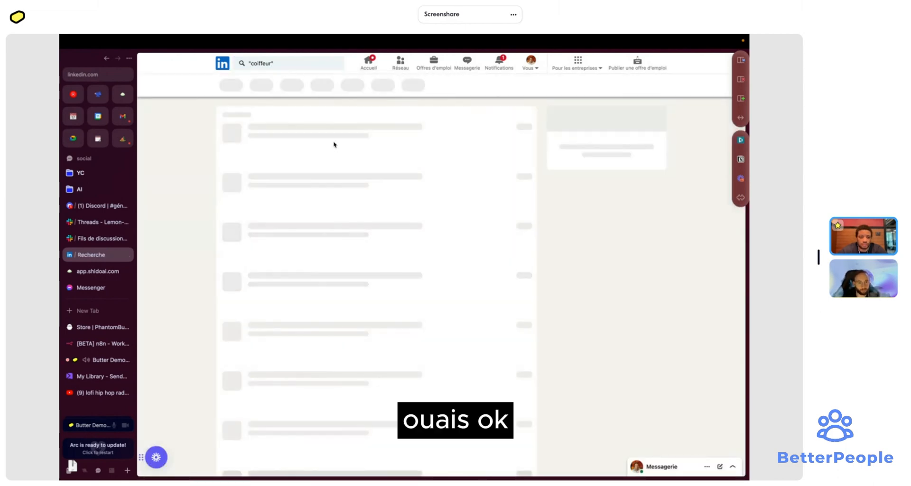
pyautogui.scroll(-10, 397, 328)
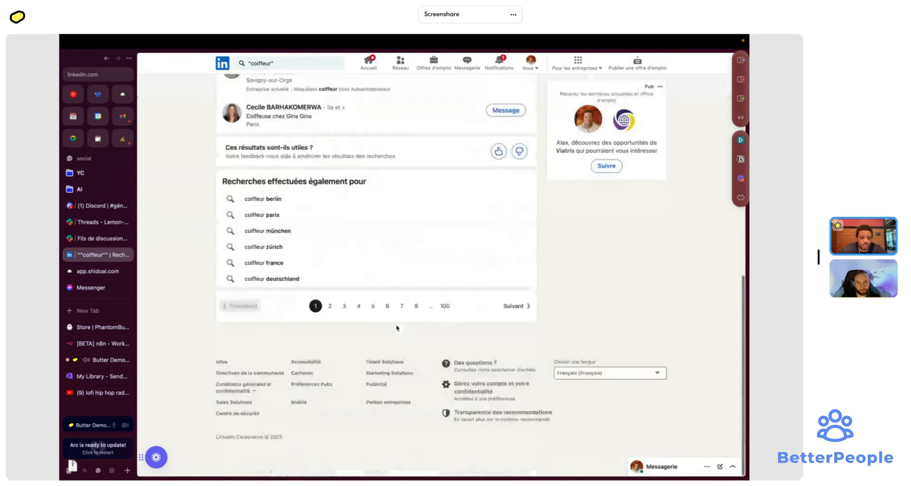
pyautogui.scroll(8, 396, 328)
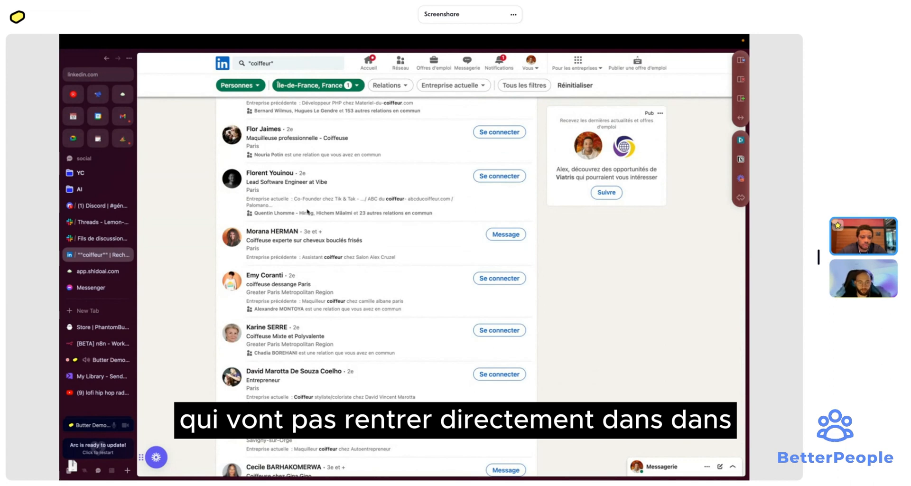
pyautogui.click(115, 74)
# - Browse PhantomBuster's LinkedIn phantoms in the store and start a LinkedIn Search Export phantom
pyautogui.click(95, 333)
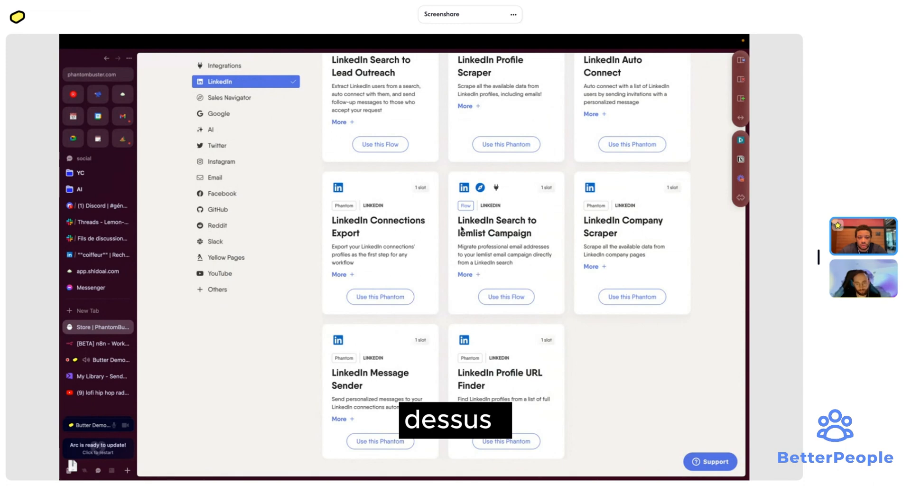
pyautogui.scroll(3, 562, 254)
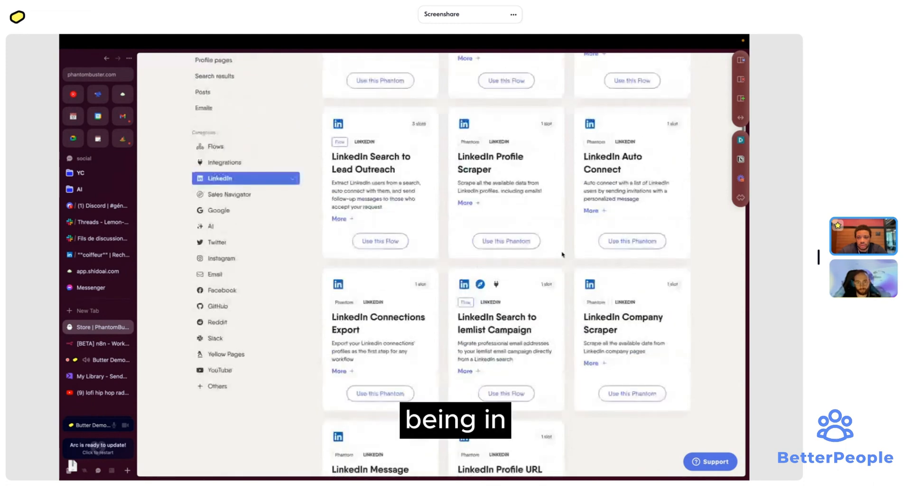
pyautogui.scroll(1, 562, 254)
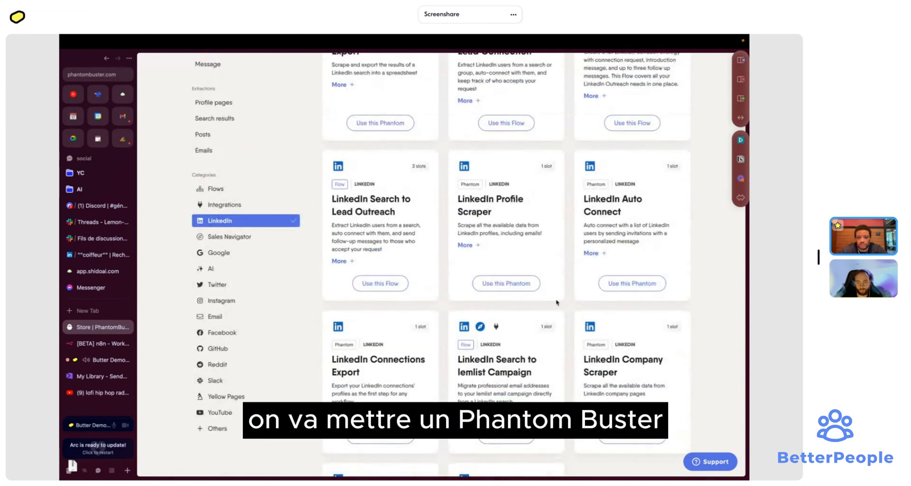
pyautogui.scroll(5, 570, 246)
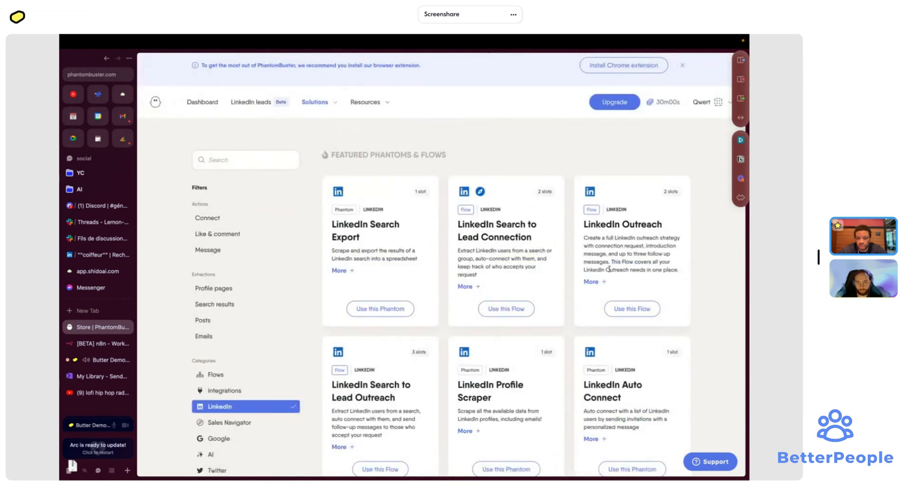
pyautogui.scroll(-6, 609, 268)
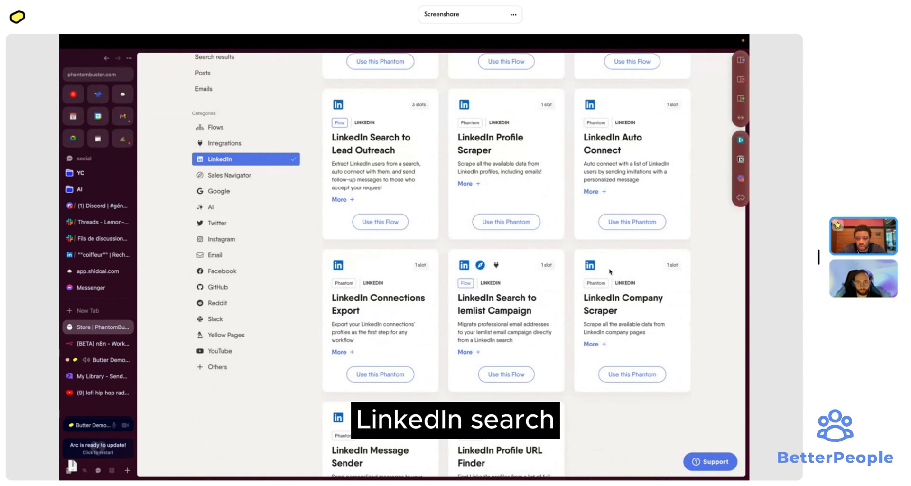
pyautogui.scroll(-3, 566, 320)
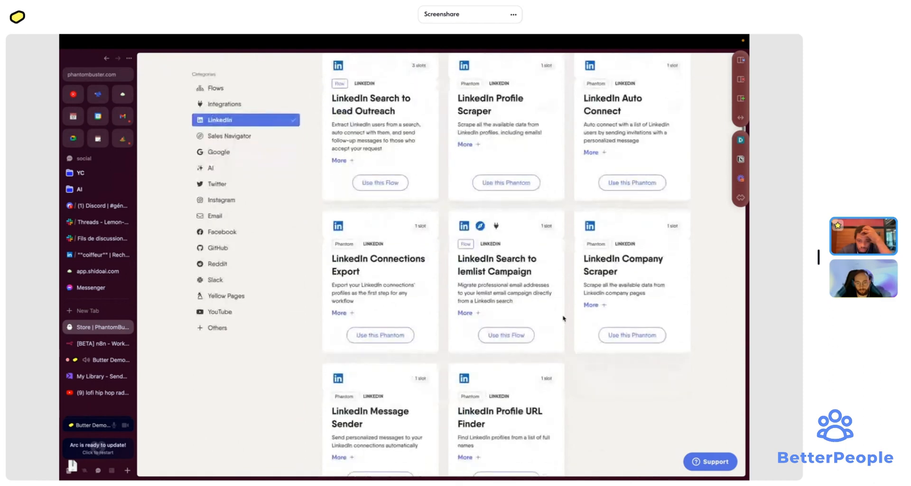
pyautogui.scroll(4, 563, 318)
pyautogui.scroll(3, 563, 318)
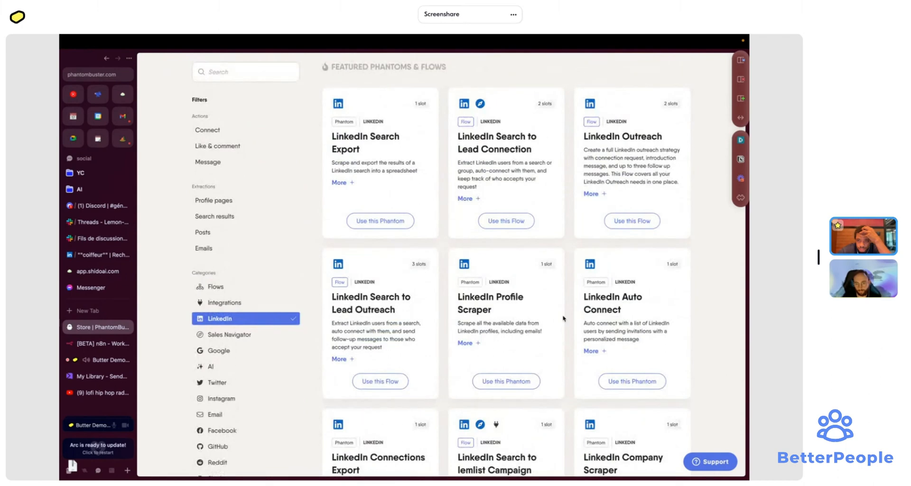
pyautogui.click(394, 226)
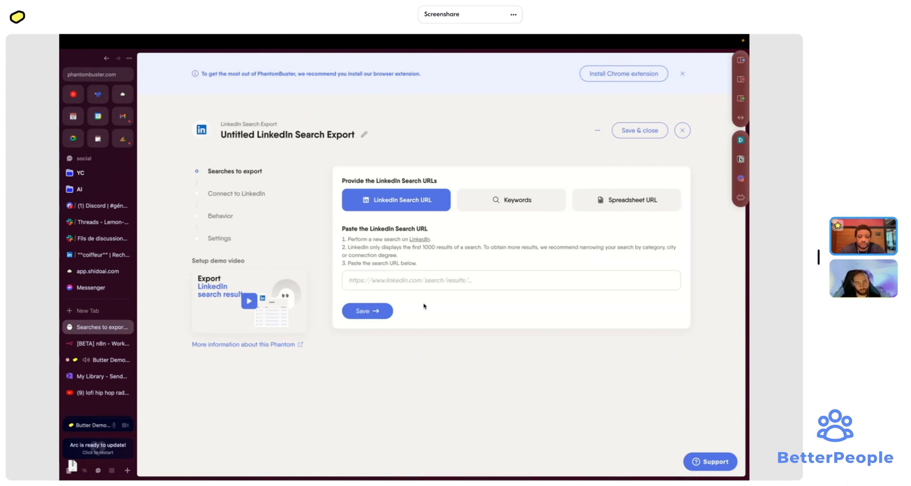
# - Paste the copied LinkedIn "coiffeur" search URL into the phantom's search URL field and save
pyautogui.click(410, 285)
pyautogui.hotkey('ctrl', 'v')
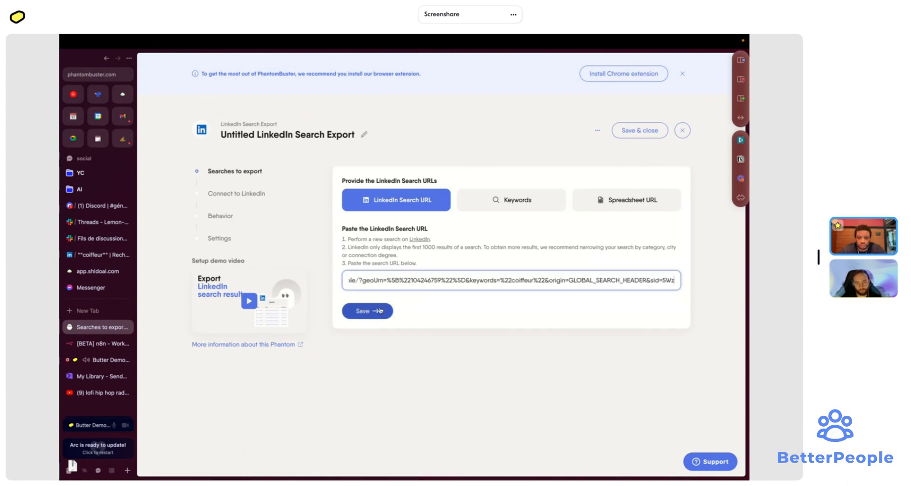
pyautogui.click(379, 311)
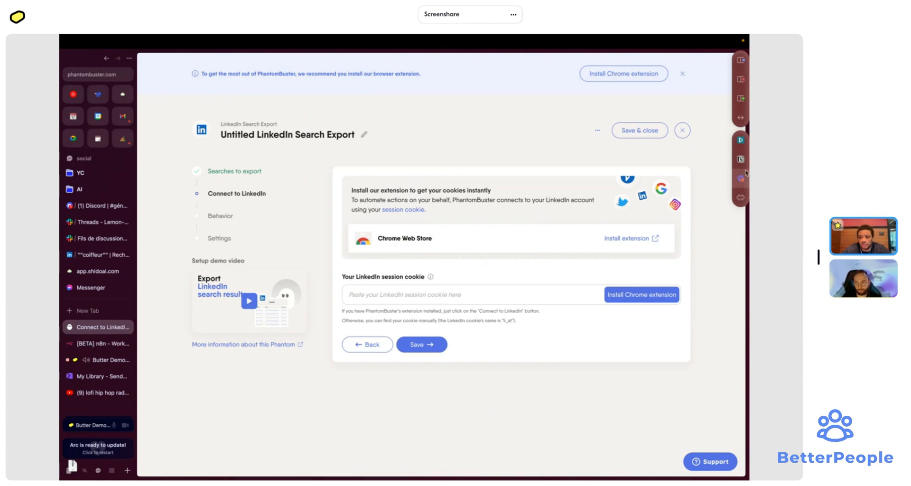
# - Install the PhantomBuster extension from the Chrome Web Store, then return to the phantom setup
pyautogui.click(740, 159)
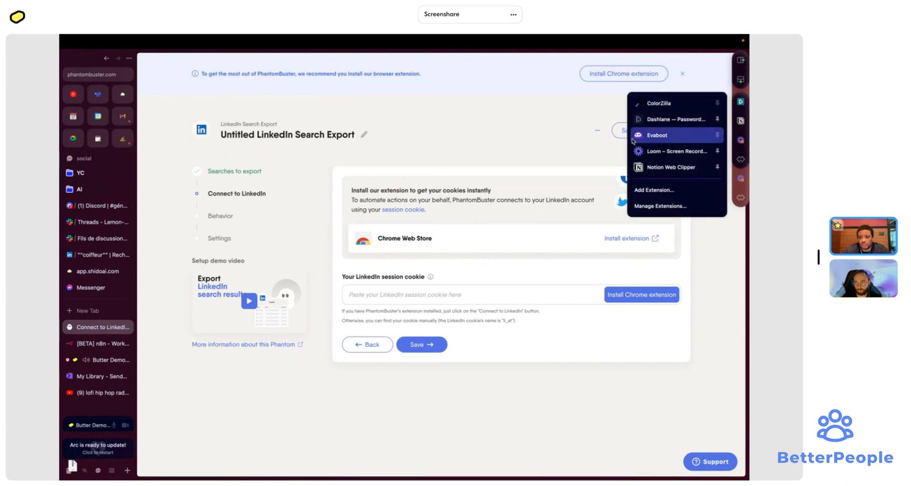
pyautogui.click(656, 190)
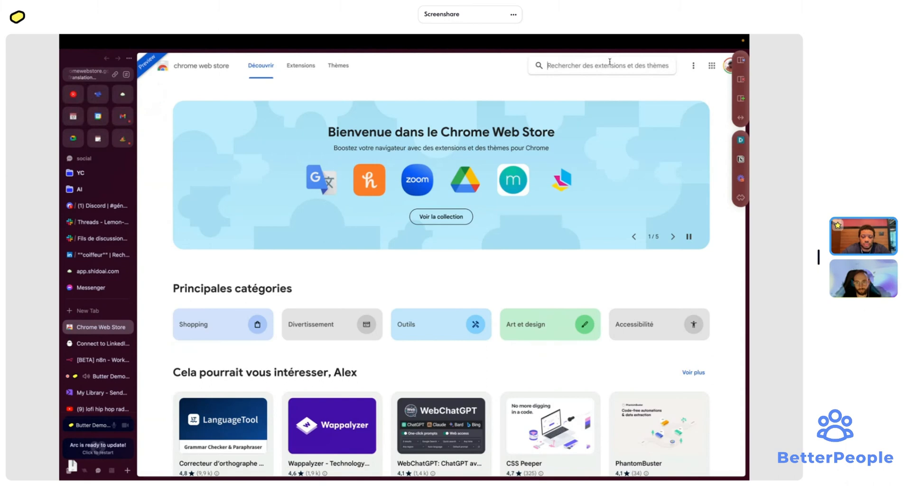
pyautogui.click(593, 65)
pyautogui.write('phan')
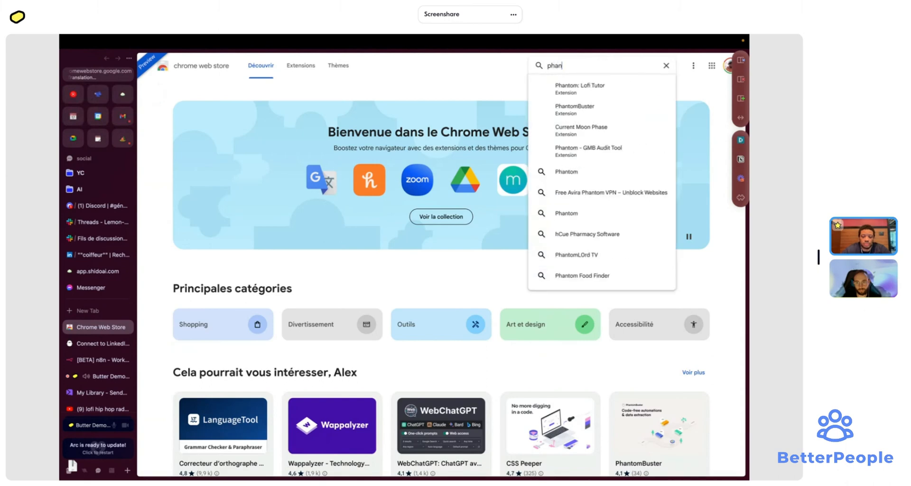
pyautogui.write('tom')
pyautogui.click(596, 109)
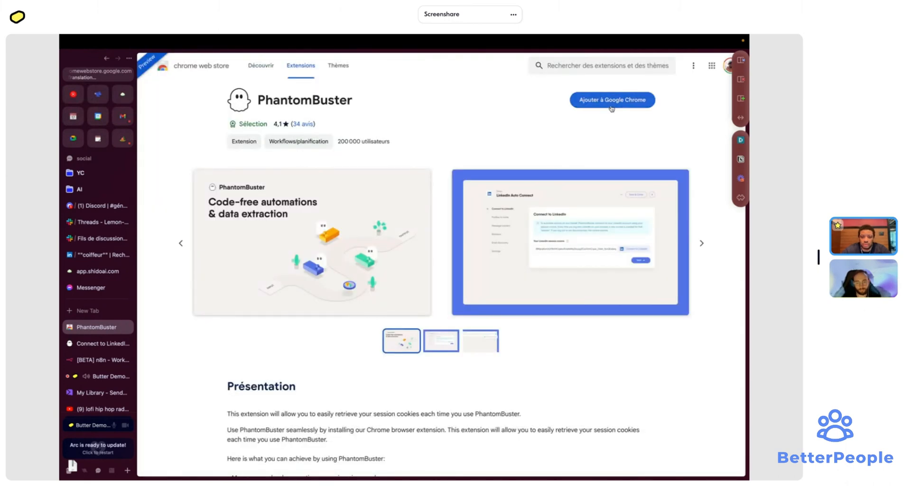
pyautogui.click(611, 105)
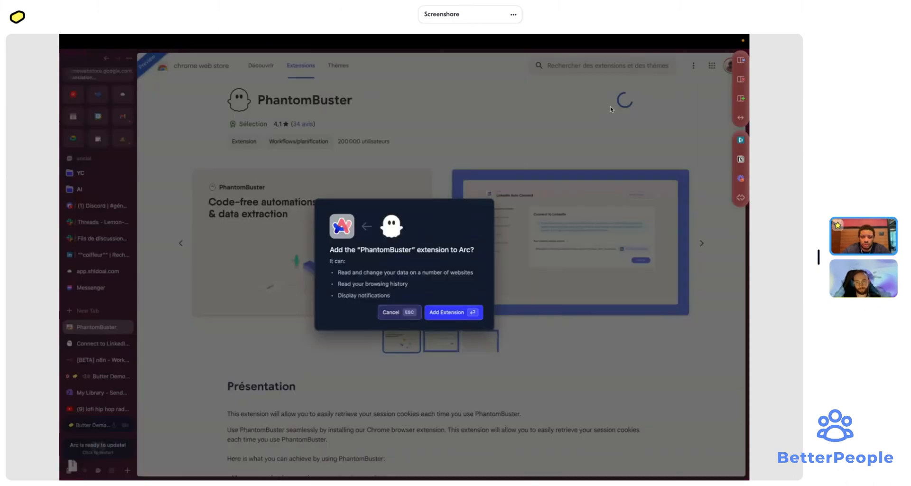
pyautogui.click(477, 316)
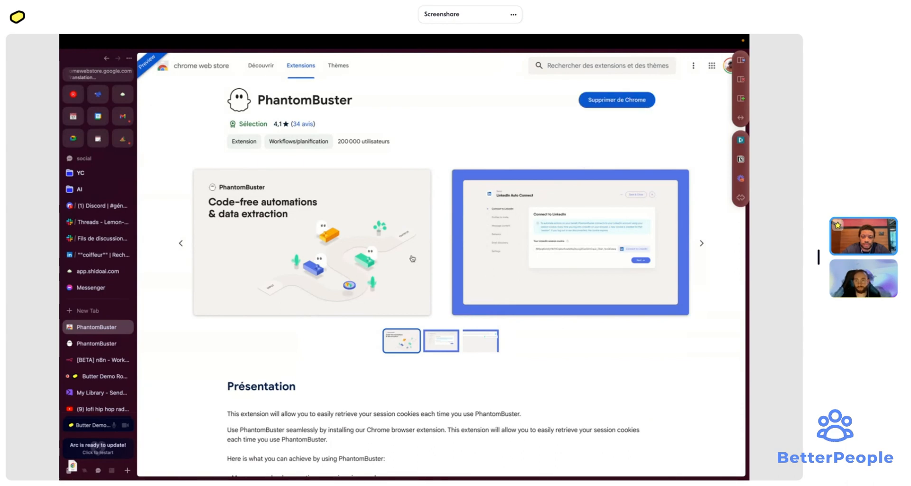
pyautogui.click(114, 343)
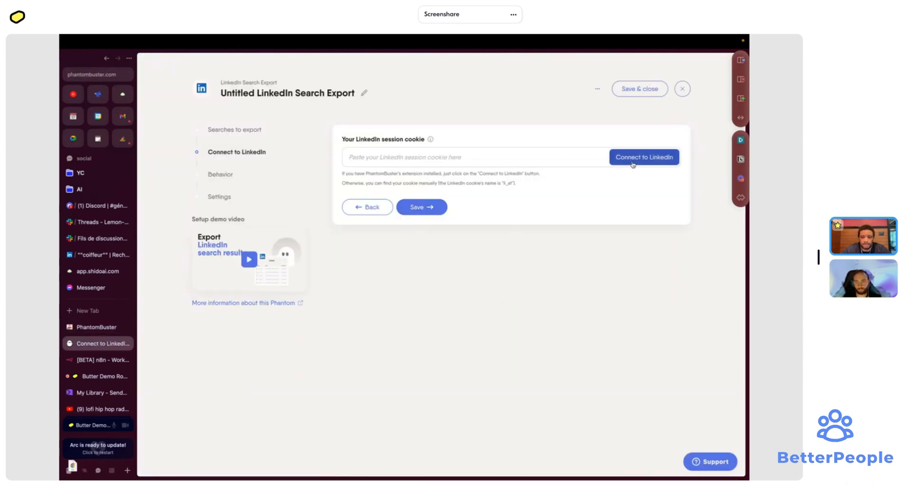
# - Connect the phantom to LinkedIn and set 100 results per launch and per search URL
pyautogui.click(633, 164)
pyautogui.click(431, 205)
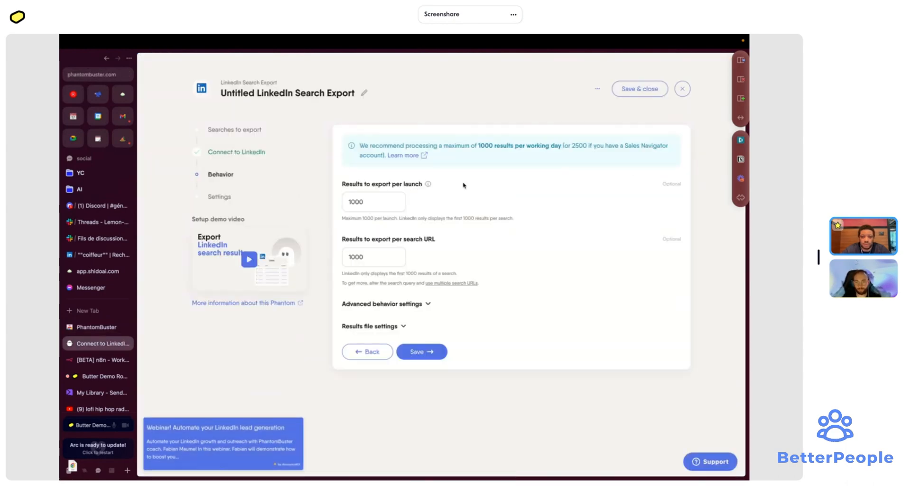
pyautogui.doubleClick(369, 201)
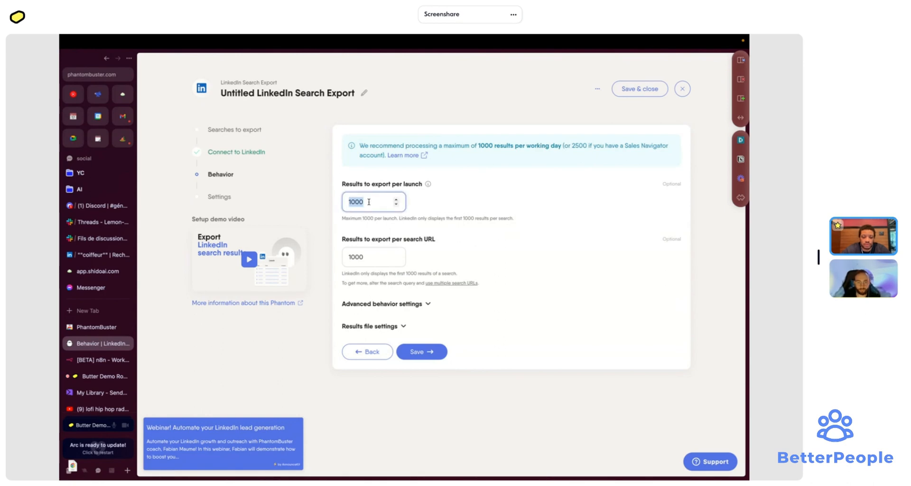
pyautogui.write('10')
pyautogui.click(371, 257)
pyautogui.doubleClick(371, 256)
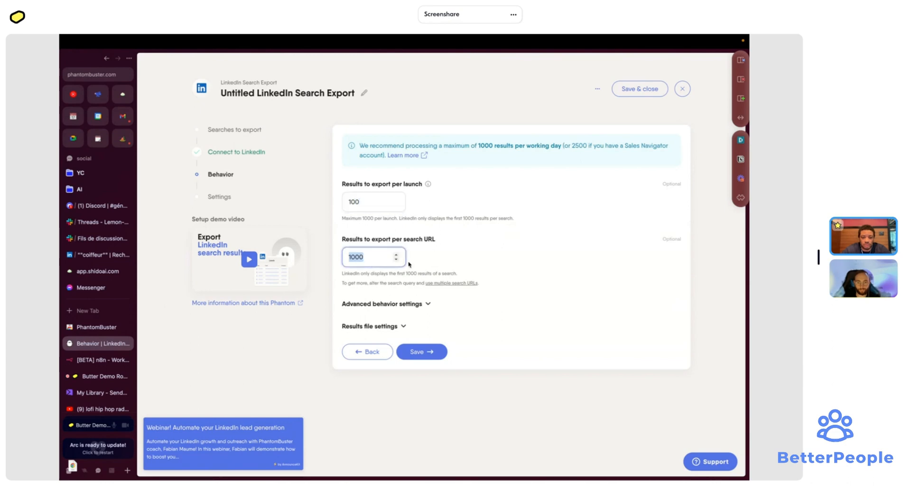
pyautogui.write('100')
# - Remove duplicate profiles, name the results file 'coiffeur raw', and save the behavior settings
pyautogui.click(417, 304)
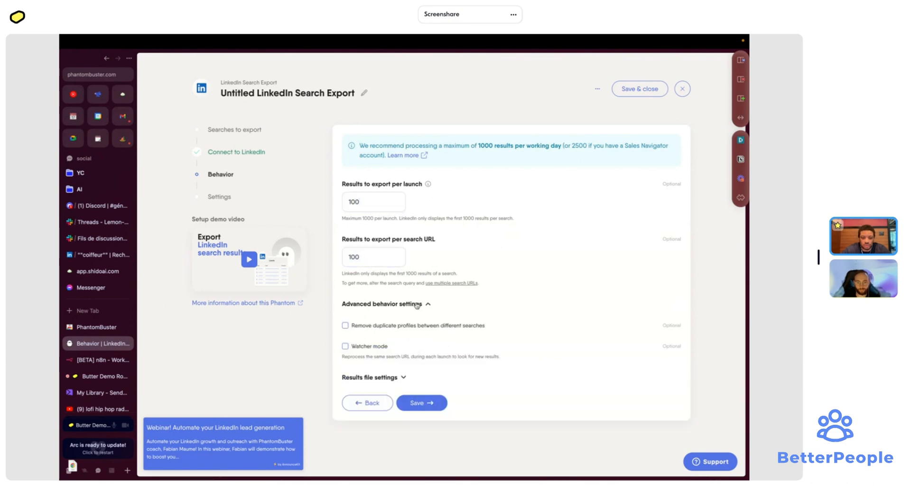
pyautogui.click(391, 326)
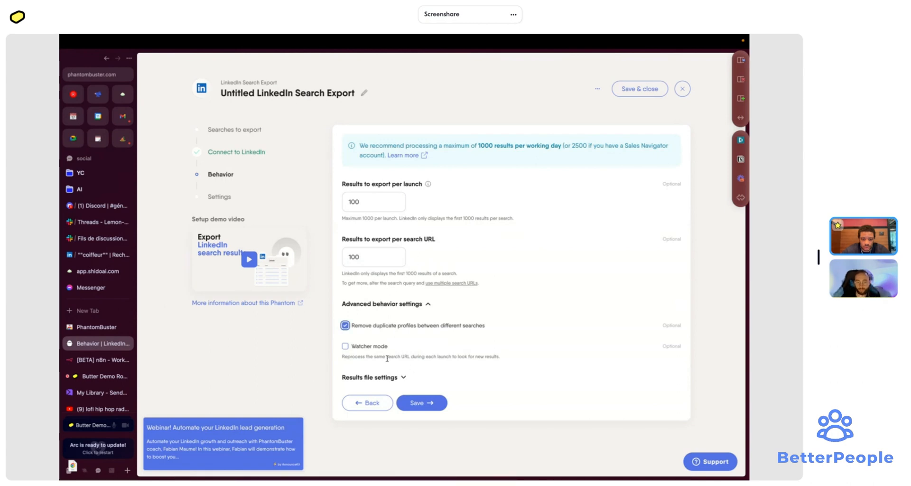
pyautogui.click(403, 377)
pyautogui.scroll(-1, 403, 366)
pyautogui.click(404, 360)
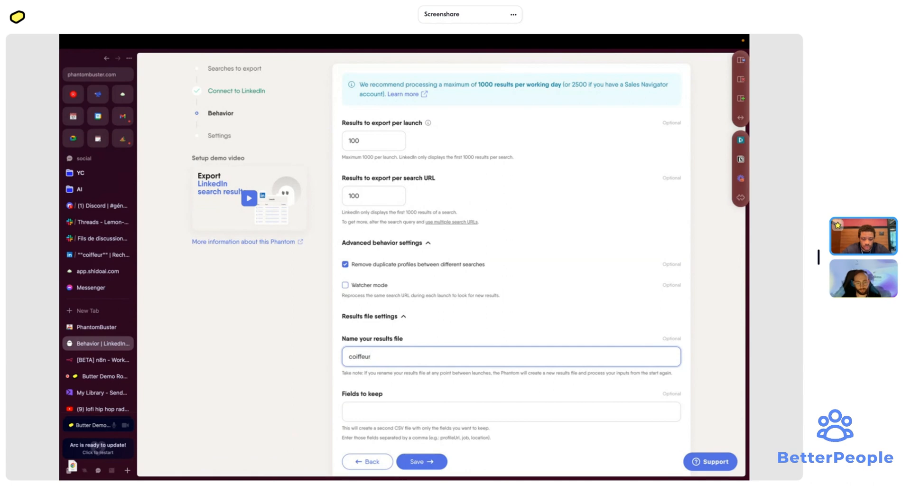
pyautogui.write('raw')
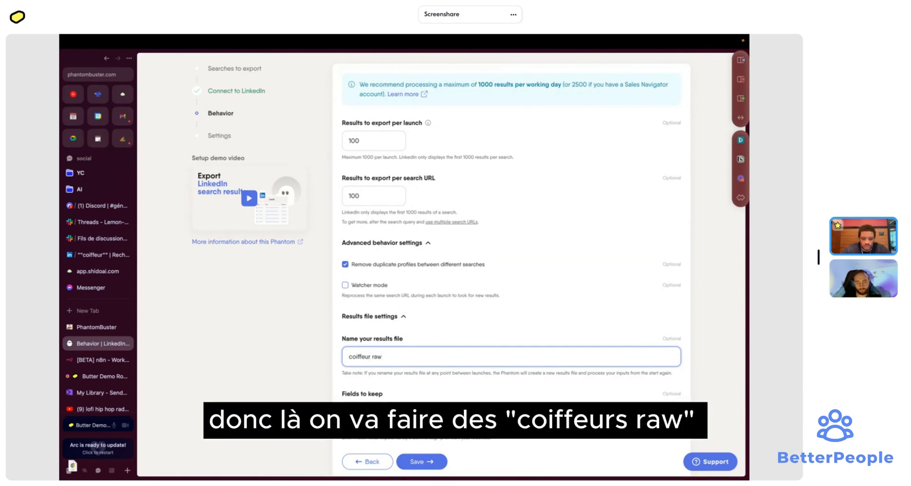
pyautogui.scroll(-1, 420, 404)
pyautogui.click(420, 404)
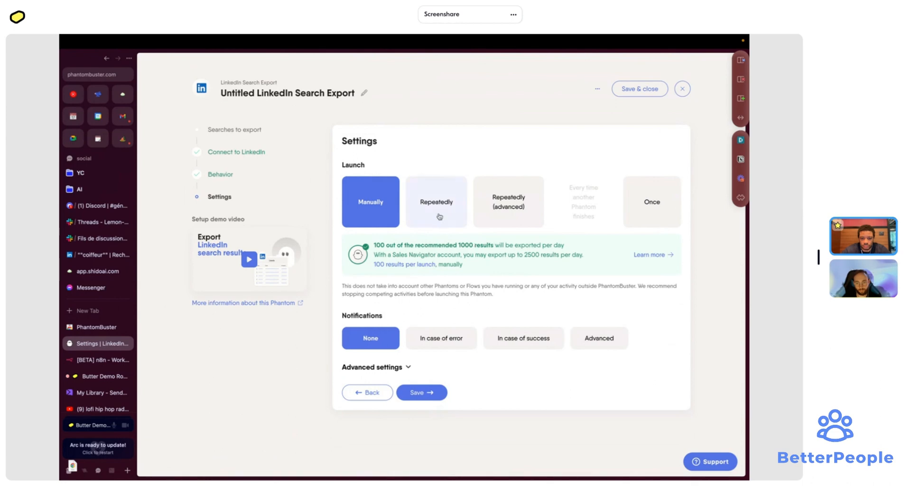
# - Save and launch the LinkedIn Search Export phantom, briefly checking its Phantom info page
pyautogui.click(420, 392)
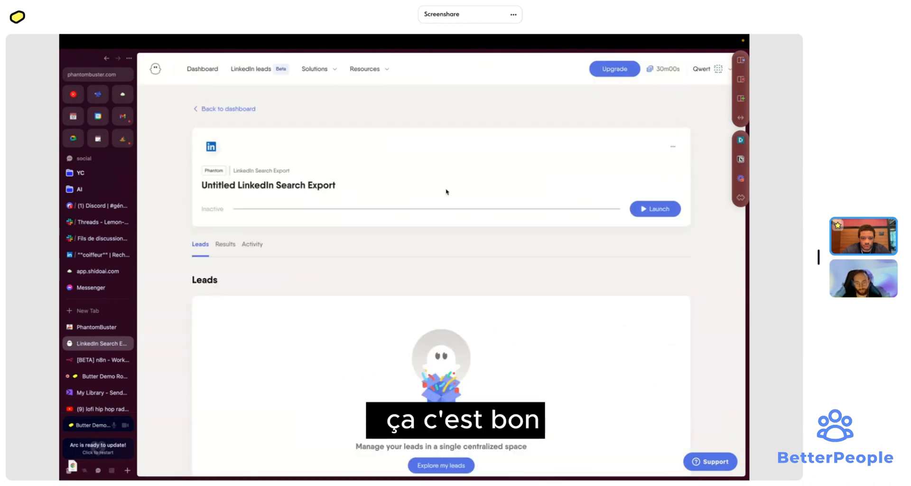
pyautogui.click(655, 209)
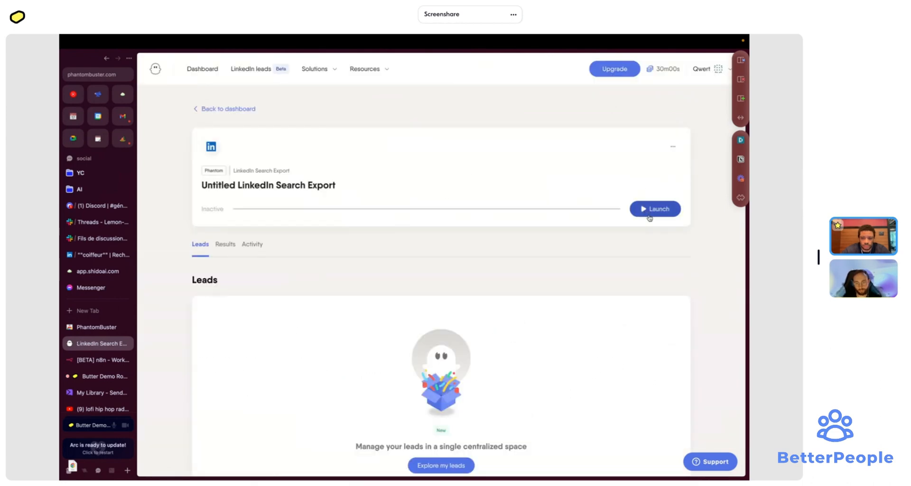
pyautogui.click(674, 147)
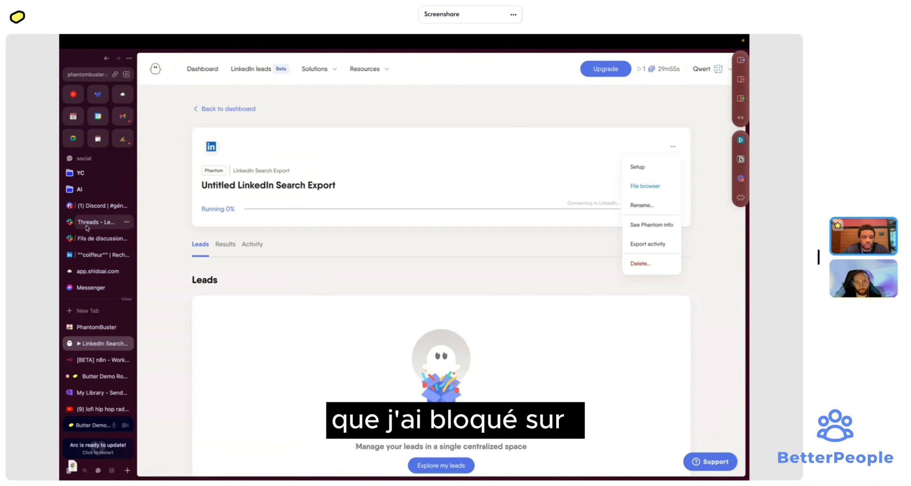
pyautogui.click(660, 230)
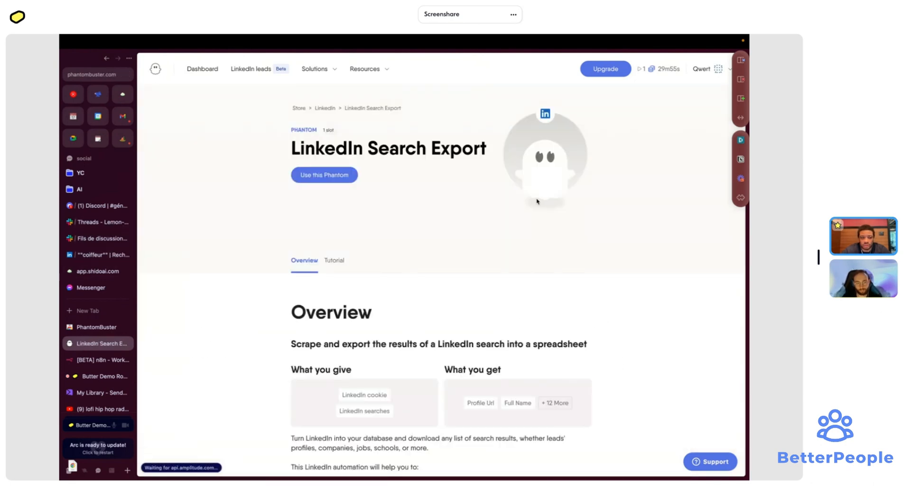
pyautogui.press('super+bracketleft')
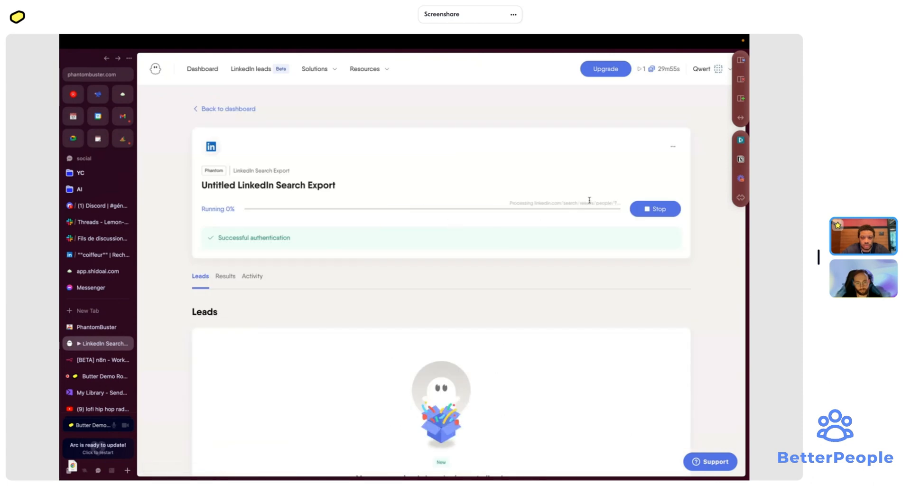
# - Review the run's activity and results, close the extra PhantomBuster tab, and return to LinkedIn results
pyautogui.click(672, 147)
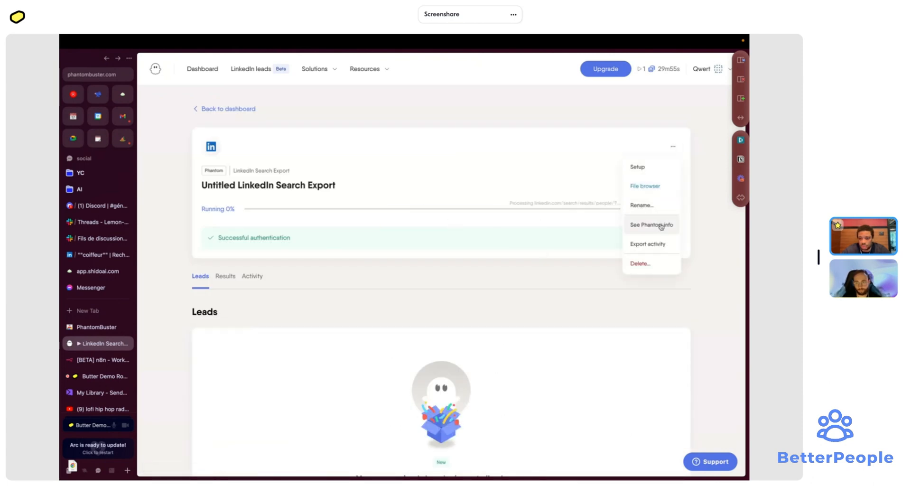
pyautogui.click(252, 276)
pyautogui.scroll(-2, 225, 273)
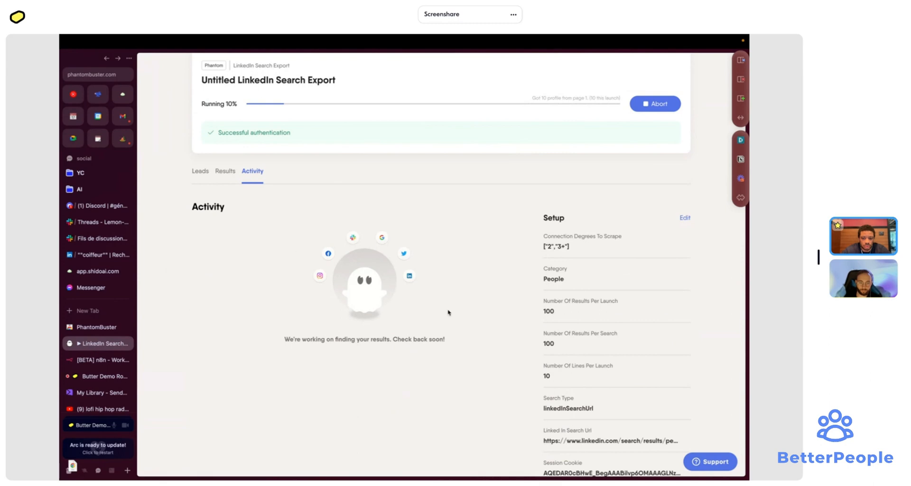
pyautogui.scroll(-4, 449, 312)
pyautogui.scroll(6, 448, 311)
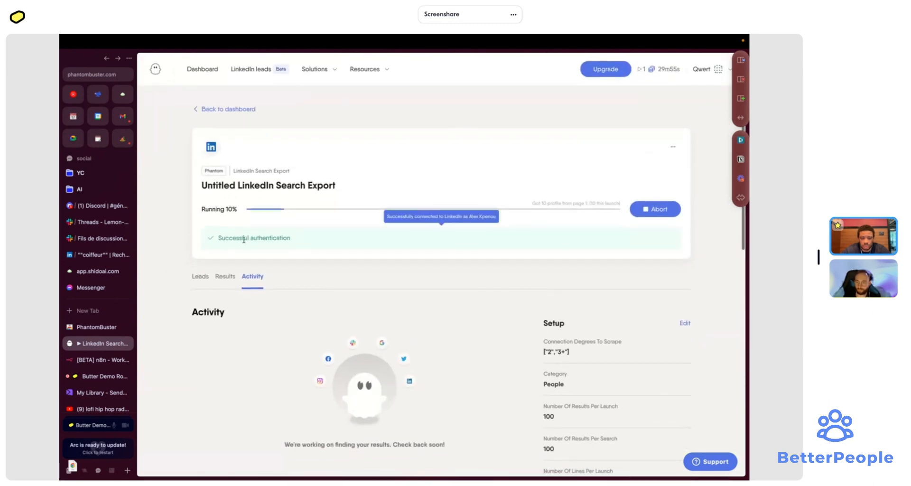
pyautogui.click(226, 276)
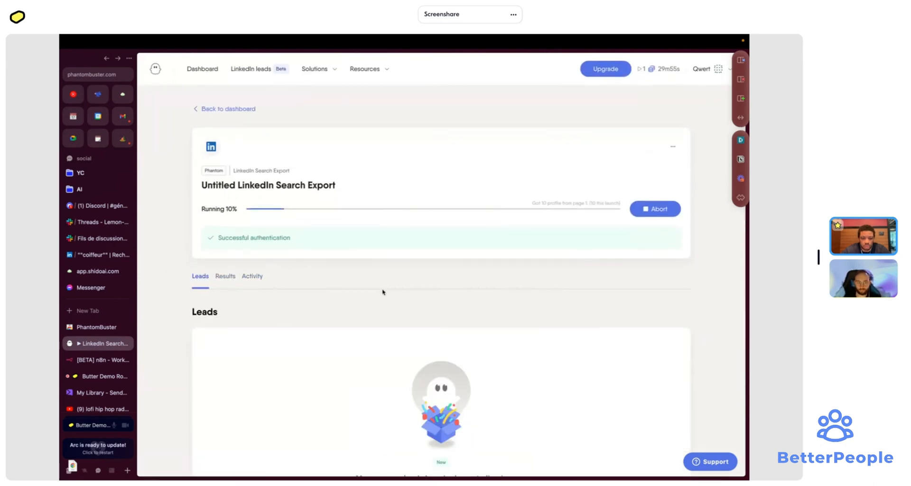
pyautogui.scroll(-1, 383, 292)
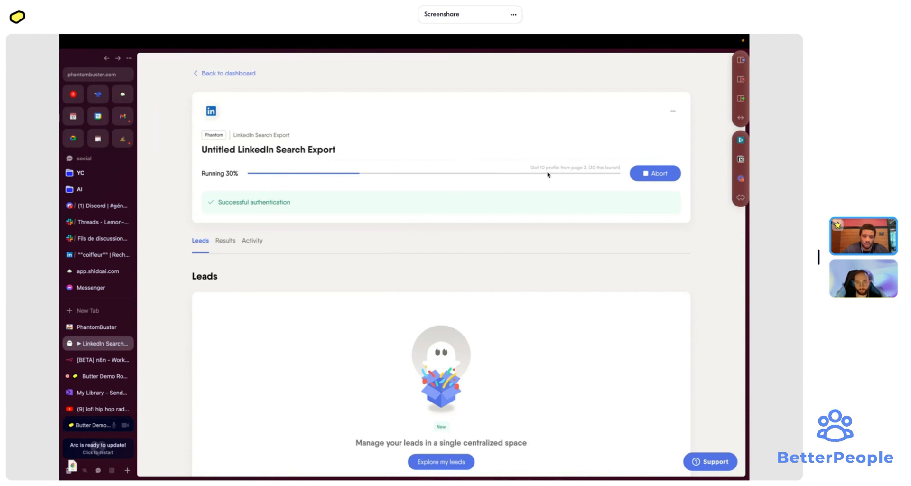
pyautogui.click(126, 327)
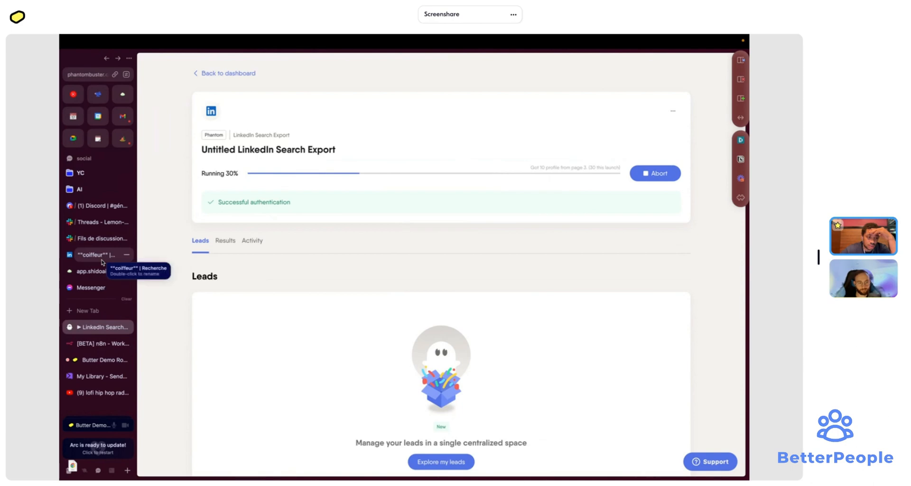
pyautogui.click(102, 260)
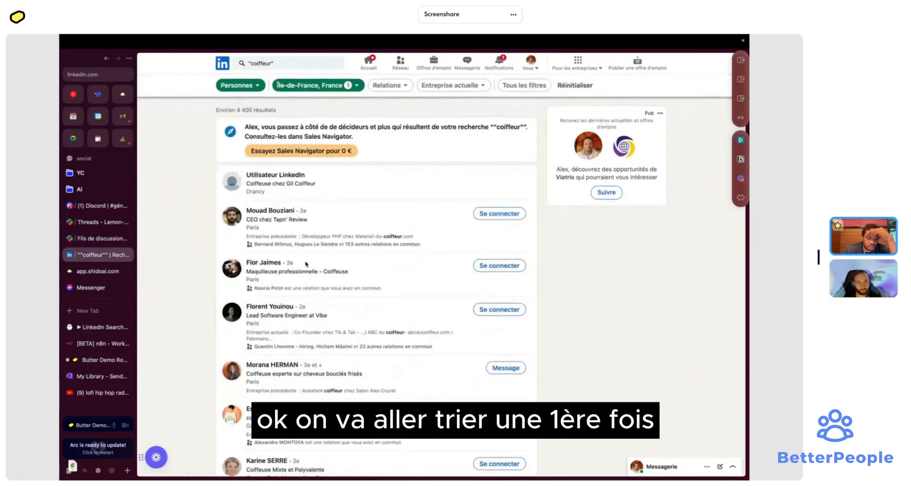
# - Create a blank Google Sheet with sheet.new, then return to the running PhantomBuster export
pyautogui.scroll(-1, 292, 255)
pyautogui.scroll(-3, 292, 256)
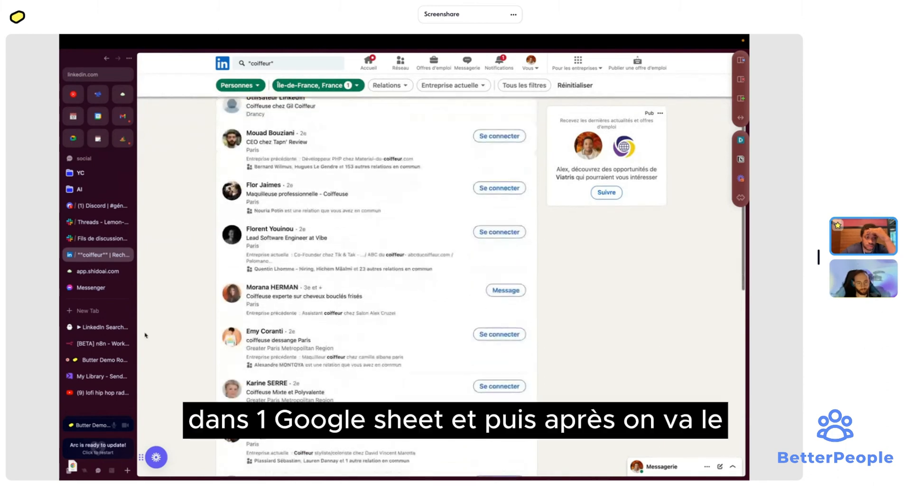
pyautogui.click(85, 311)
pyautogui.write('sheet.new')
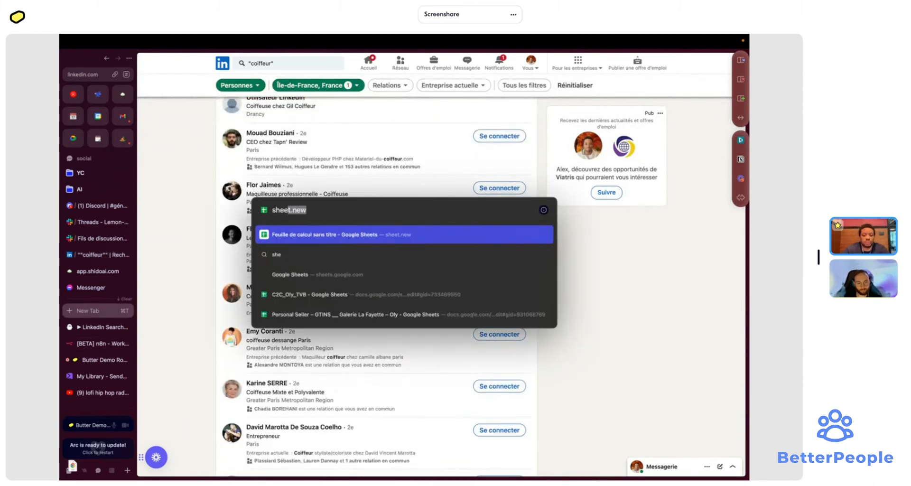
pyautogui.press('Return')
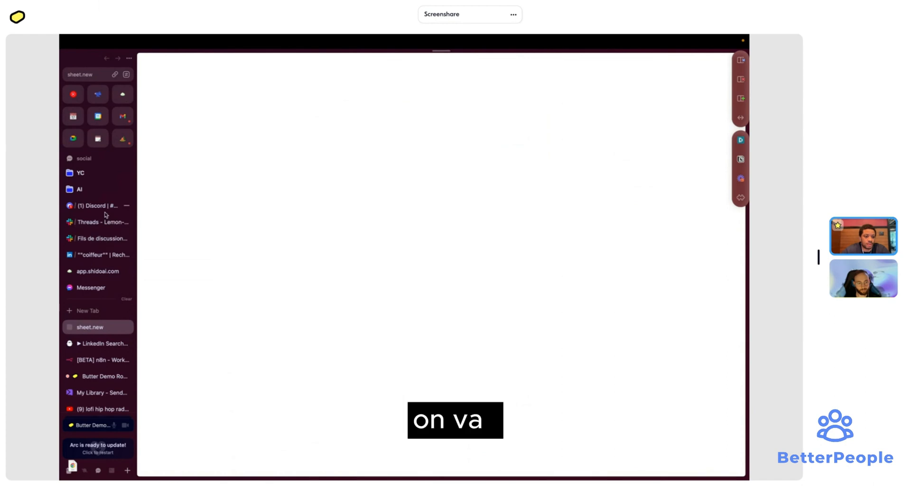
pyautogui.click(97, 256)
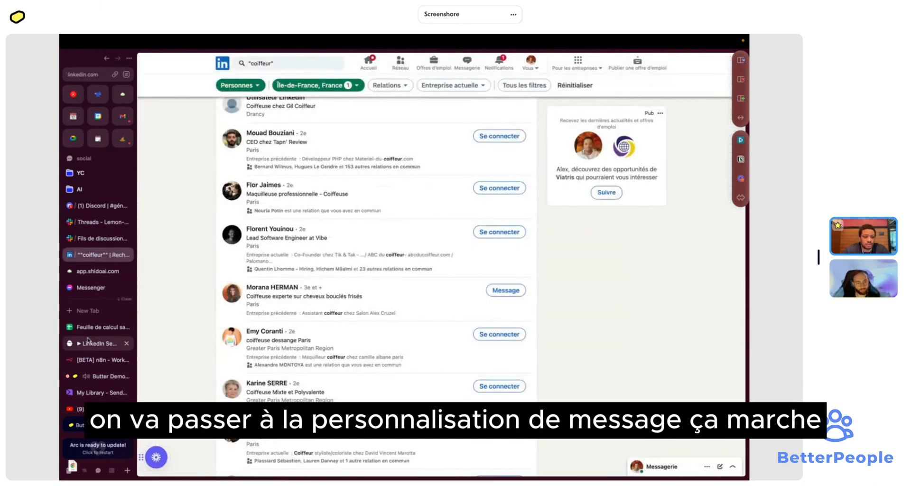
pyautogui.click(83, 327)
pyautogui.click(88, 345)
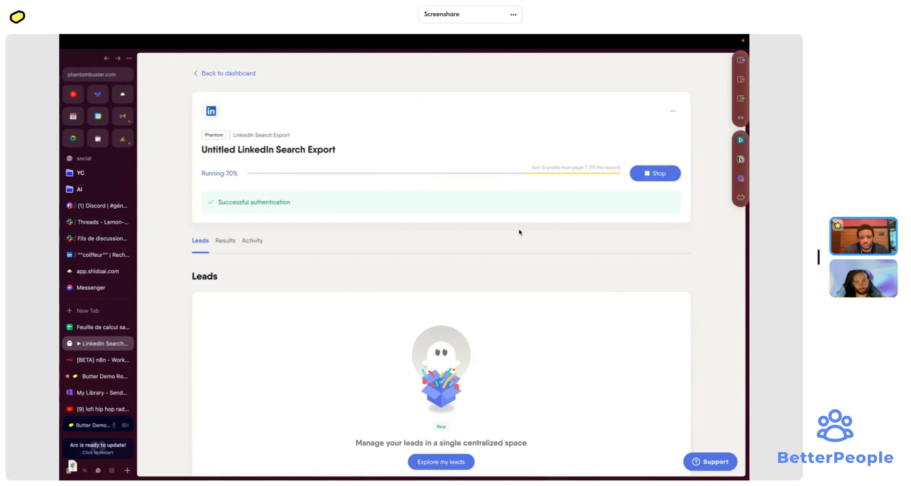
# - Follow the run until it finishes with 86 profiles and view its results table
pyautogui.scroll(-2, 523, 221)
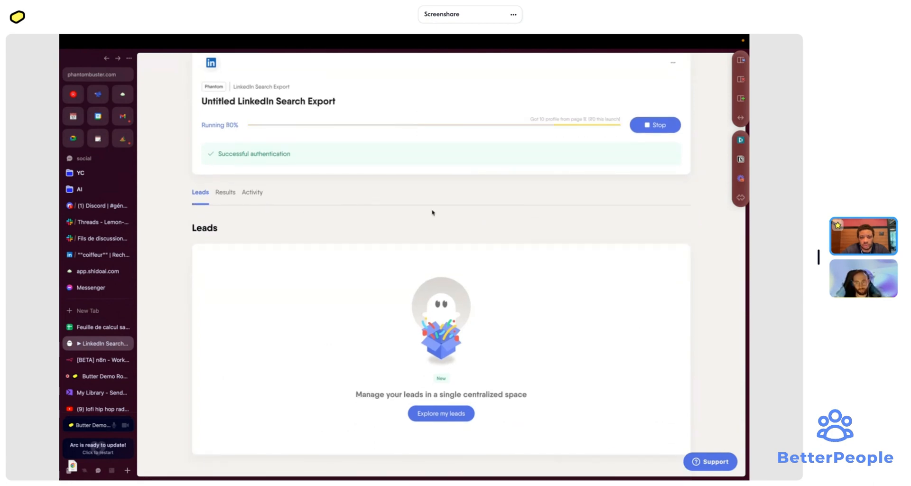
pyautogui.click(220, 197)
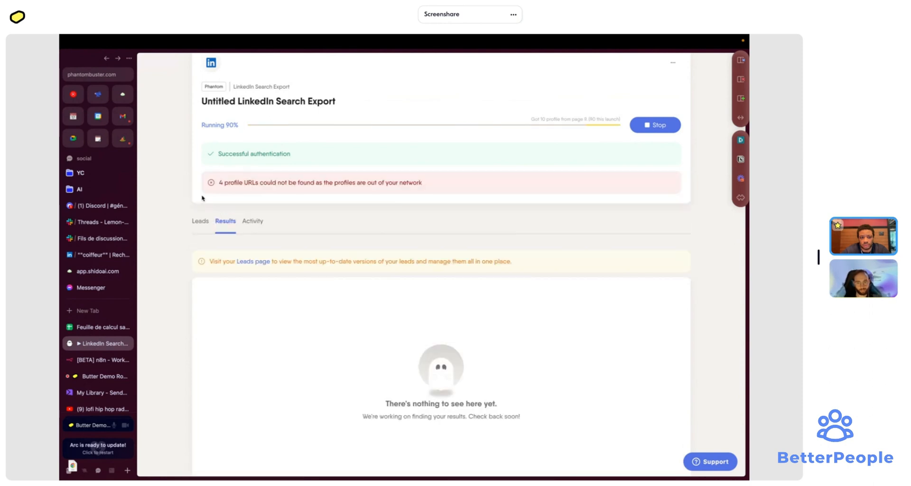
pyautogui.click(202, 222)
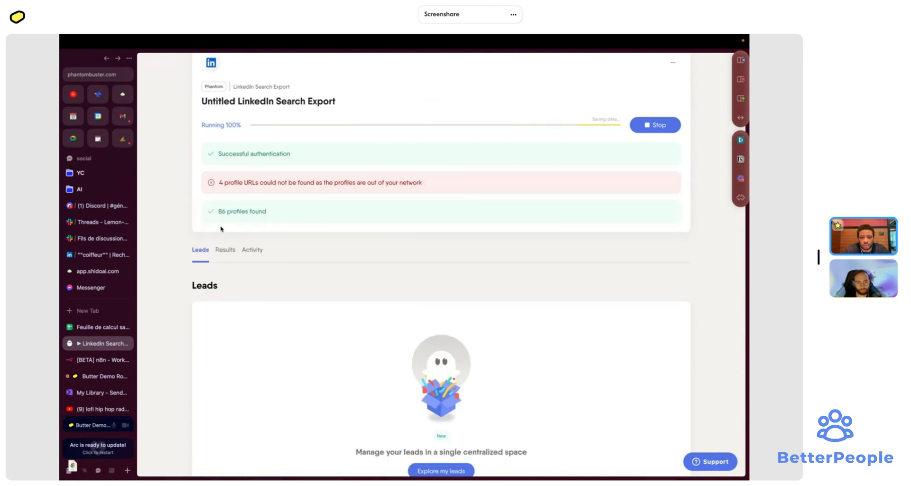
pyautogui.click(222, 257)
pyautogui.click(202, 251)
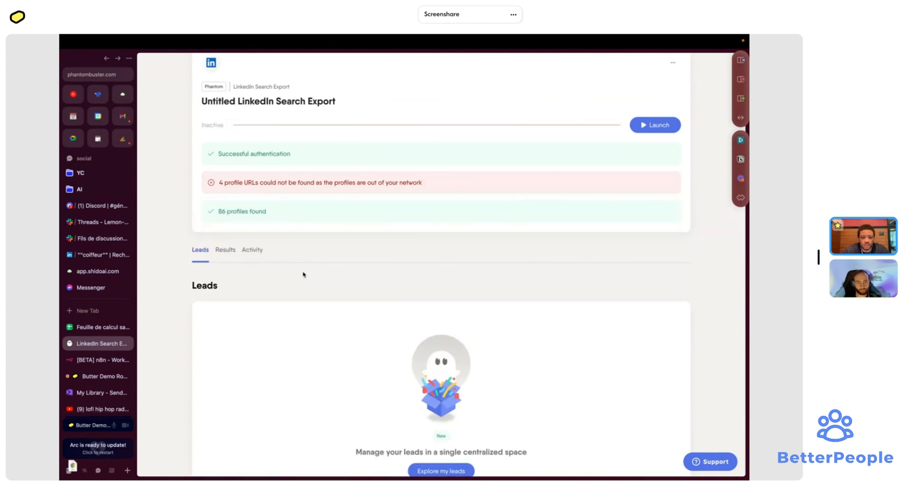
pyautogui.scroll(-3, 381, 312)
pyautogui.scroll(-5, 363, 272)
pyautogui.scroll(8, 363, 272)
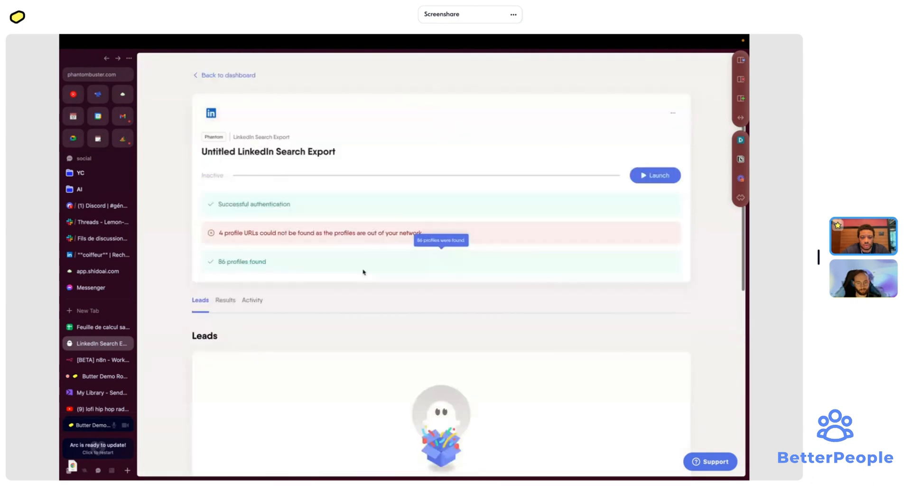
pyautogui.scroll(-3, 363, 272)
pyautogui.scroll(2, 363, 272)
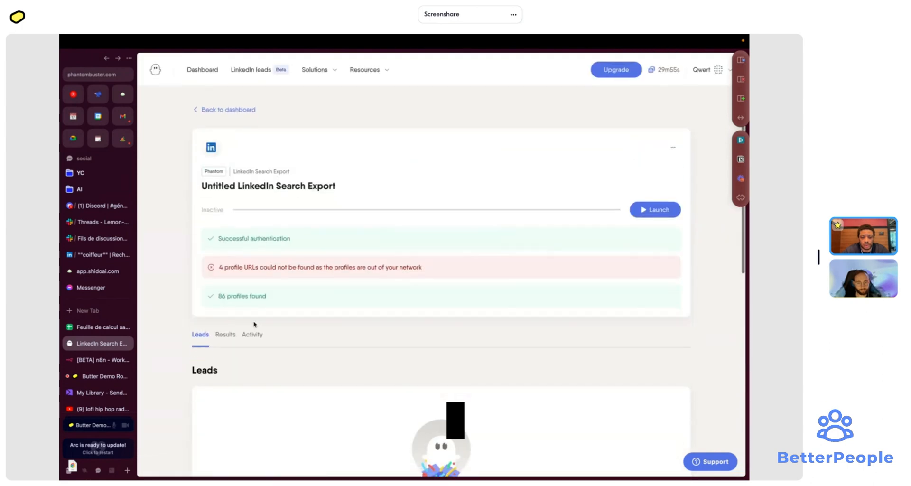
pyautogui.click(225, 334)
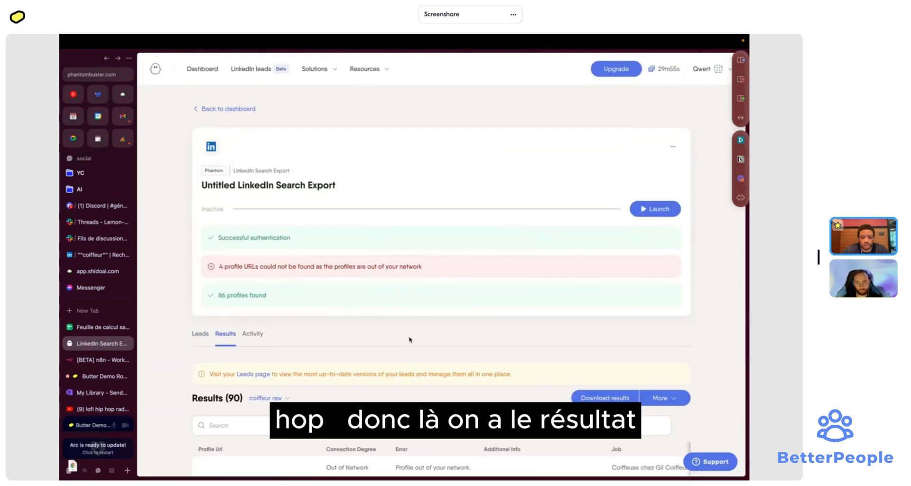
pyautogui.scroll(-3, 411, 338)
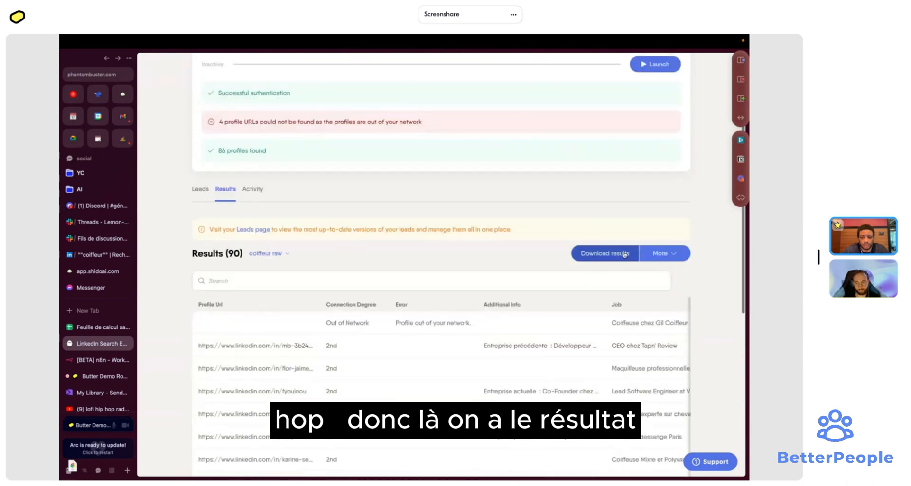
# - Download the 'coiffeur raw' CSV and switch to the blank Google Sheet
pyautogui.click(667, 258)
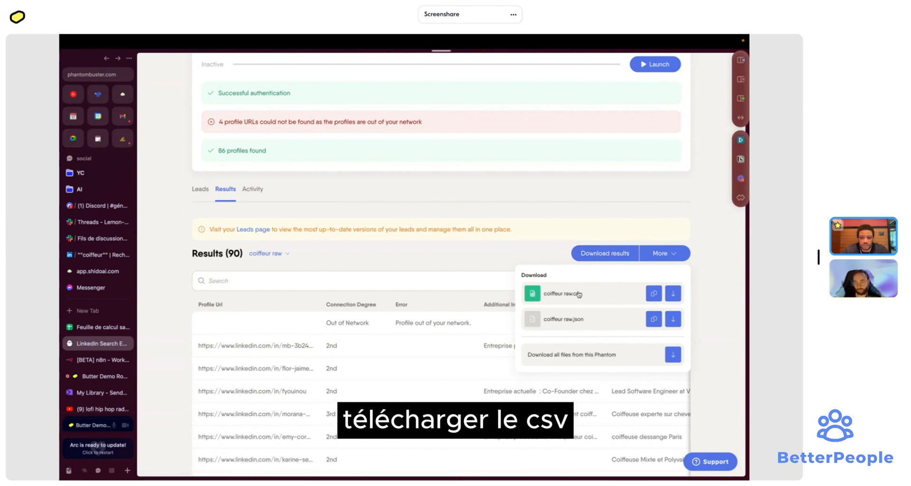
pyautogui.click(576, 292)
pyautogui.click(79, 332)
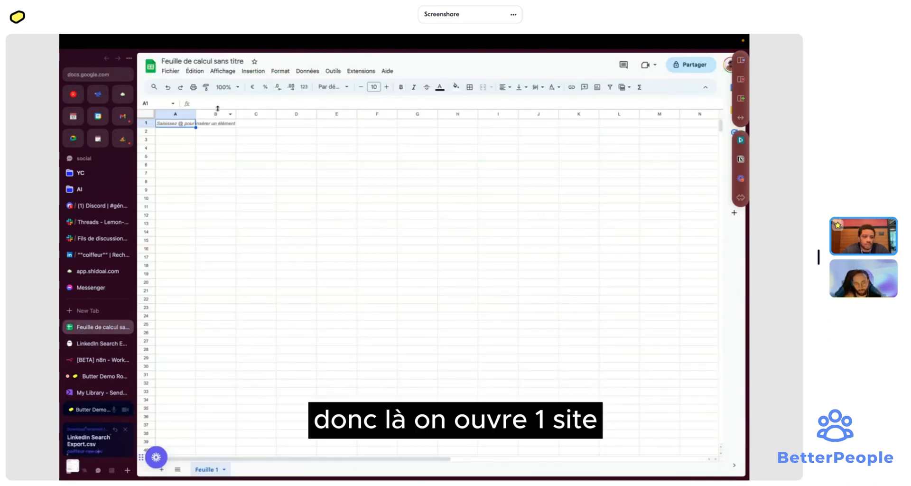
# - Rename the spreadsheet to 'coiffeur IDFs'
pyautogui.click(195, 61)
pyautogui.write('coiffeur IDFs')
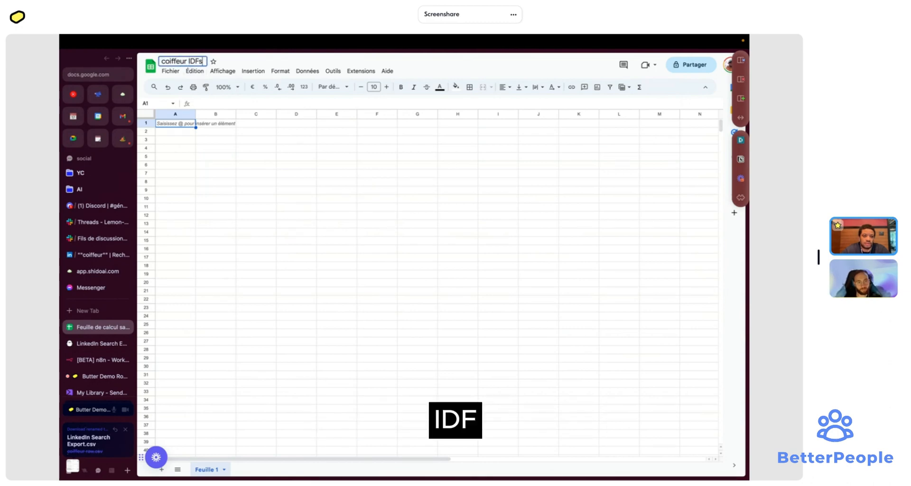
pyautogui.press('Return')
# - Import LinkedIn Search Export.csv, replacing the active sheet with automatic separator detection
pyautogui.click(170, 71)
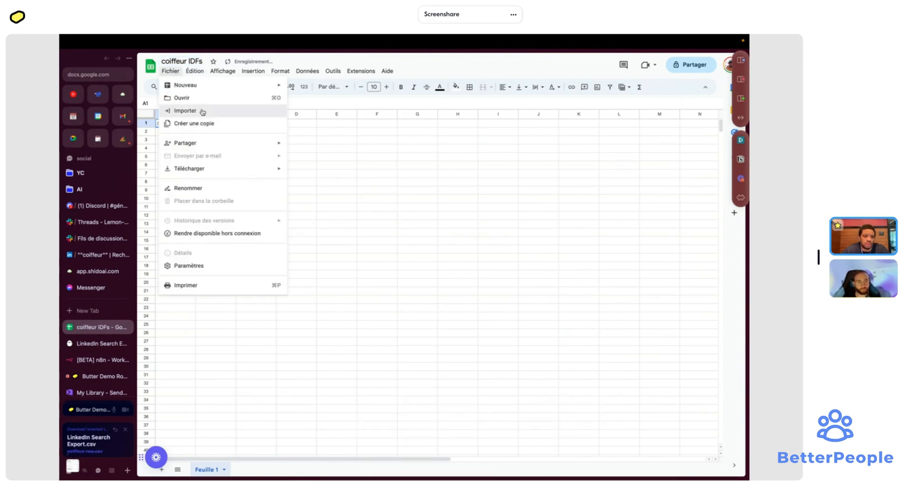
pyautogui.click(203, 111)
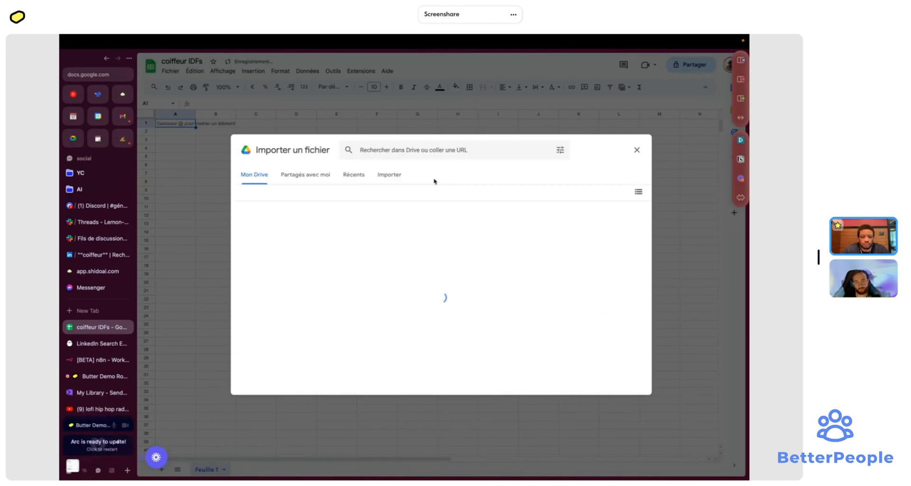
pyautogui.click(389, 175)
pyautogui.moveTo(79, 462)
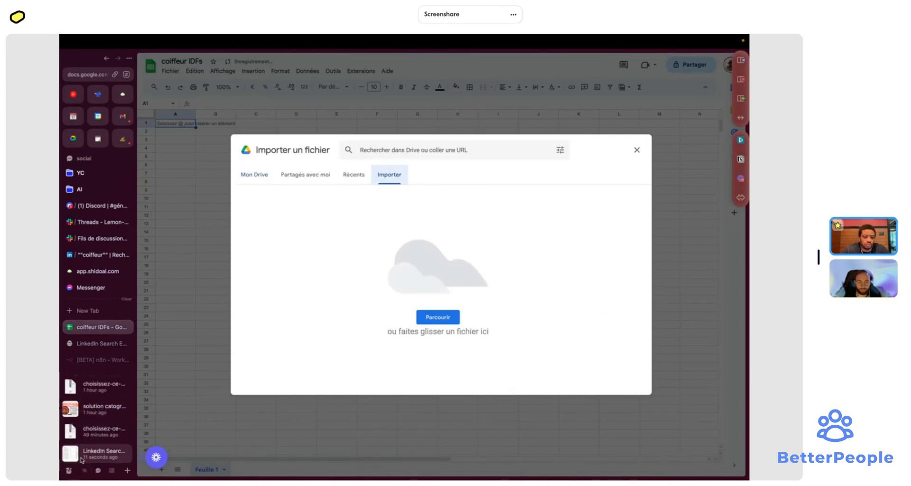
pyautogui.moveTo(81, 459); pyautogui.dragTo(463, 325)
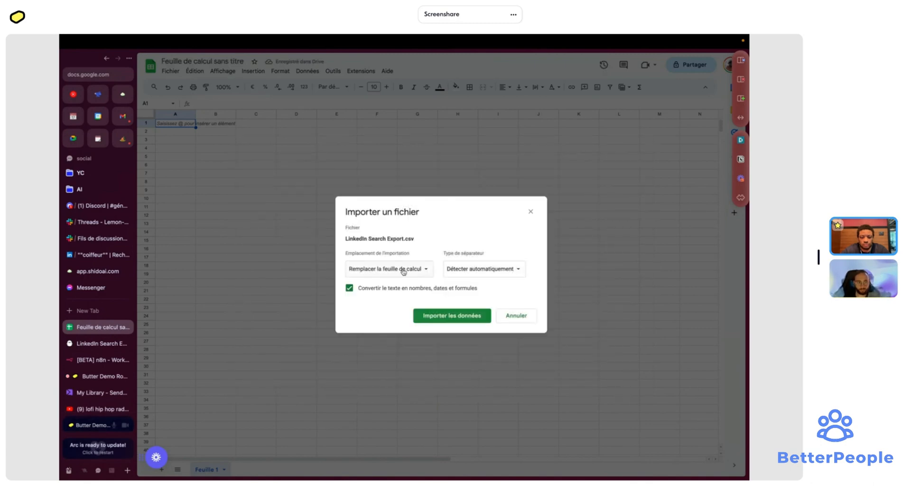
pyautogui.click(401, 269)
pyautogui.click(403, 280)
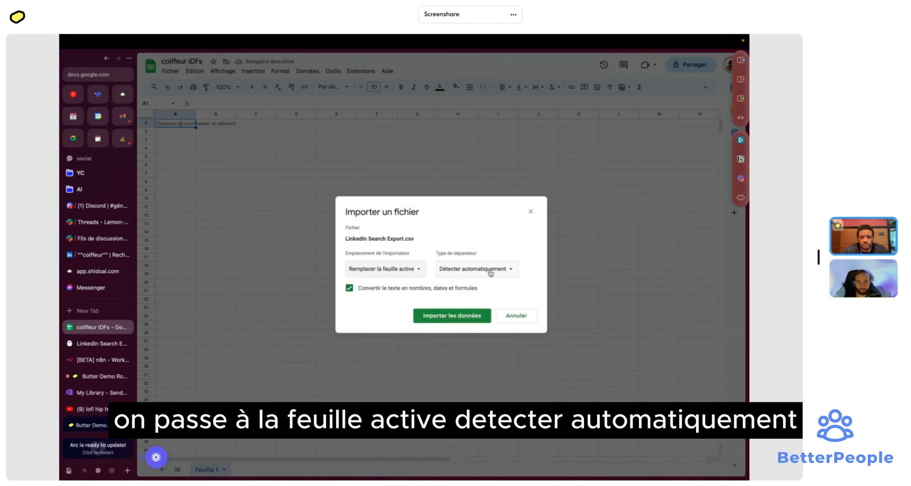
pyautogui.click(502, 269)
pyautogui.click(488, 268)
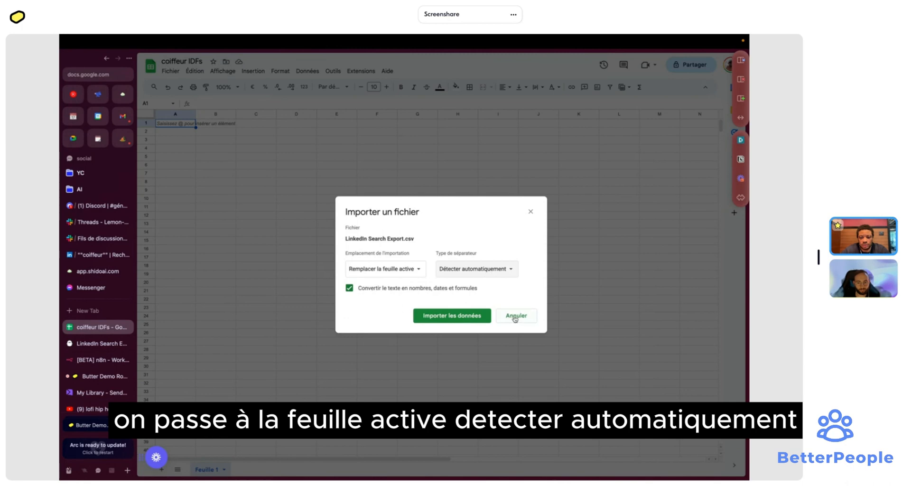
pyautogui.click(467, 318)
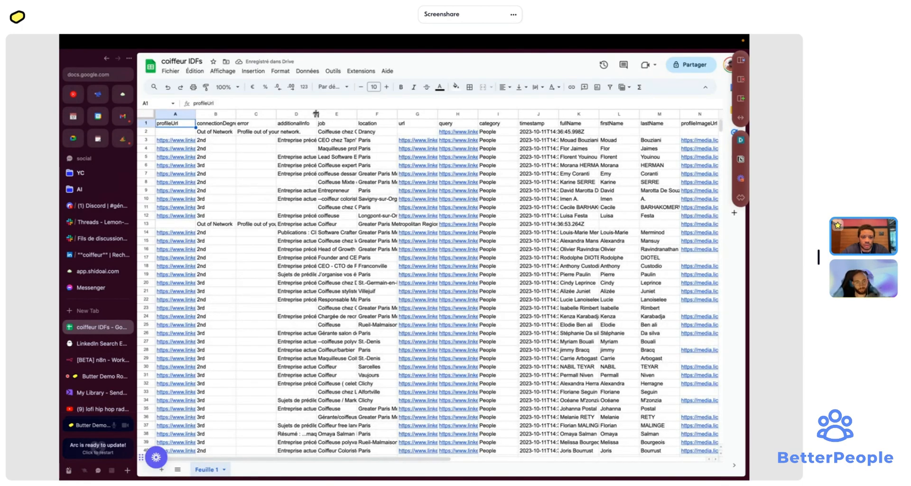
# - Widen column D to fit the additionalInfo text and move the error label from C1 to C2
pyautogui.moveTo(316, 114); pyautogui.dragTo(497, 114)
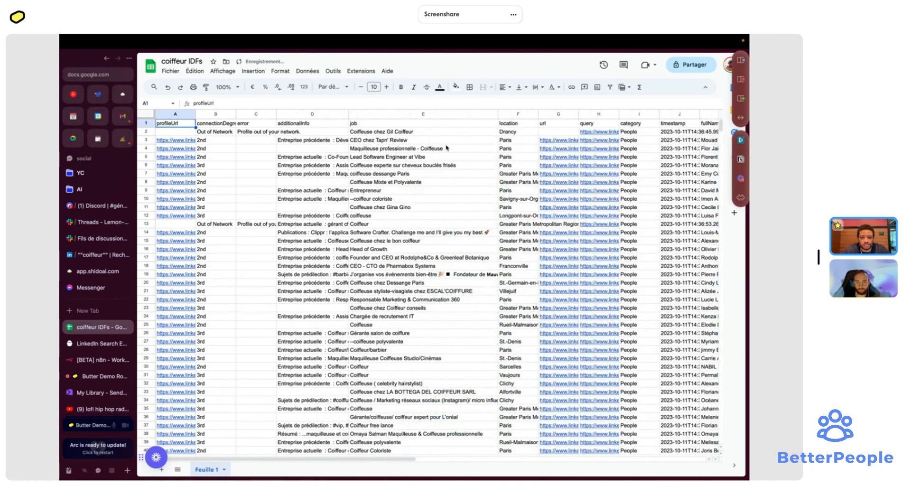
pyautogui.hscroll(3, 467, 158)
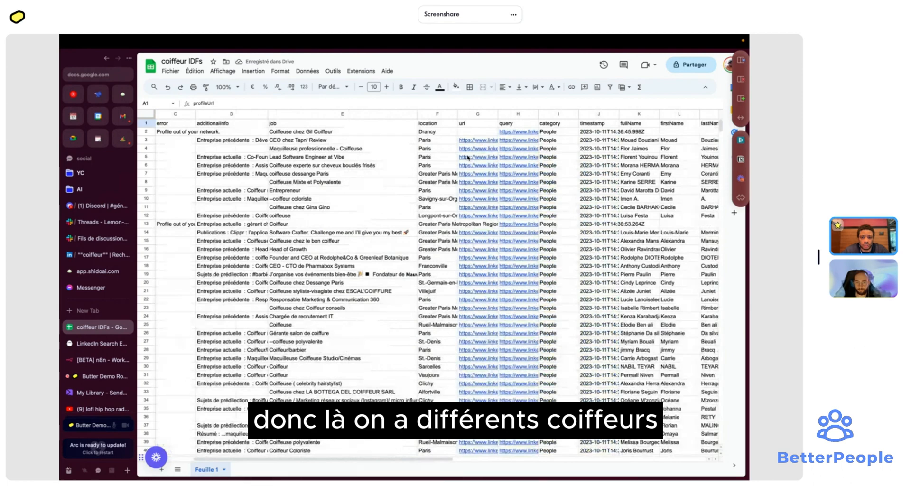
pyautogui.hscroll(-3, 467, 158)
pyautogui.scroll(-1, 468, 158)
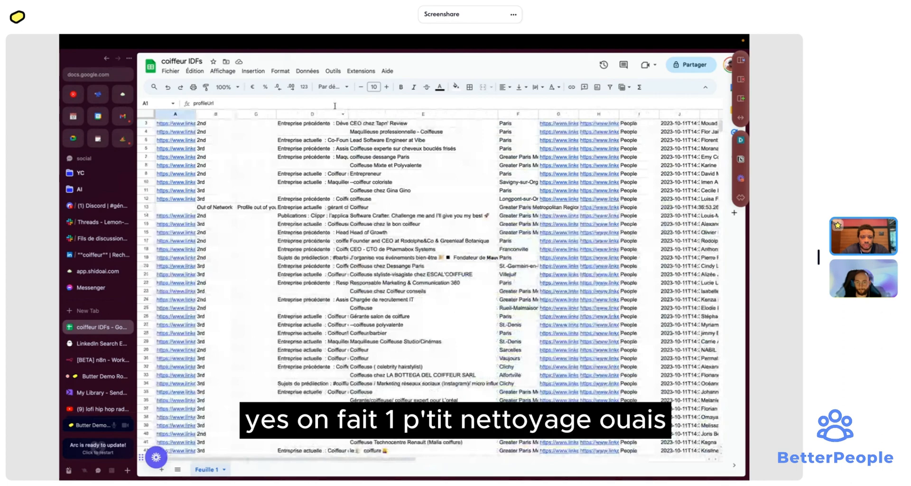
pyautogui.click(517, 191)
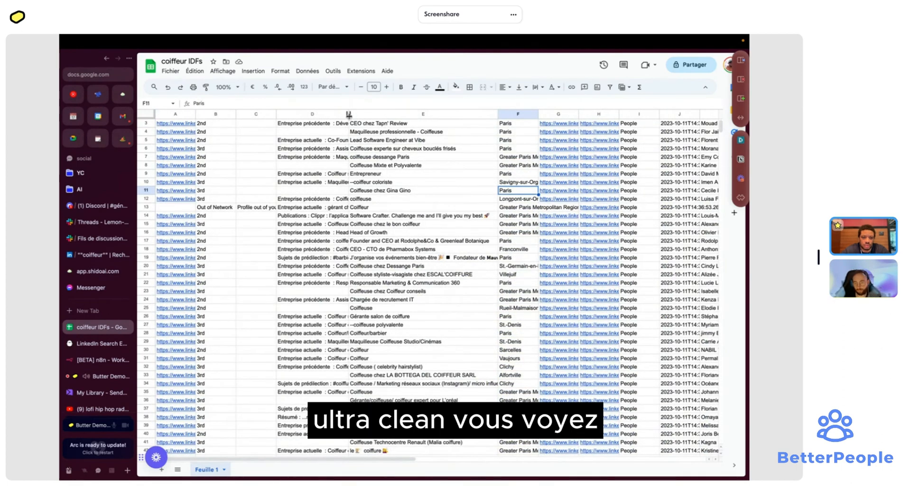
pyautogui.moveTo(348, 114); pyautogui.dragTo(409, 116)
pyautogui.scroll(1, 409, 115)
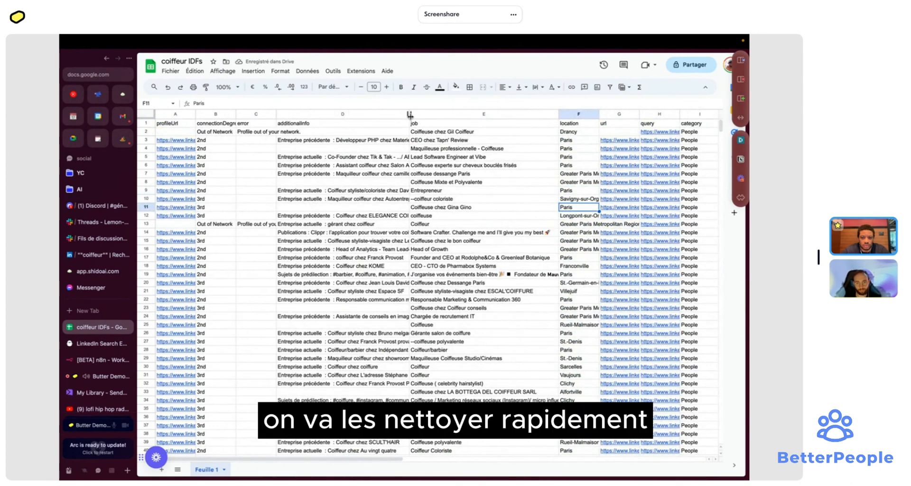
pyautogui.moveTo(409, 114); pyautogui.dragTo(449, 114)
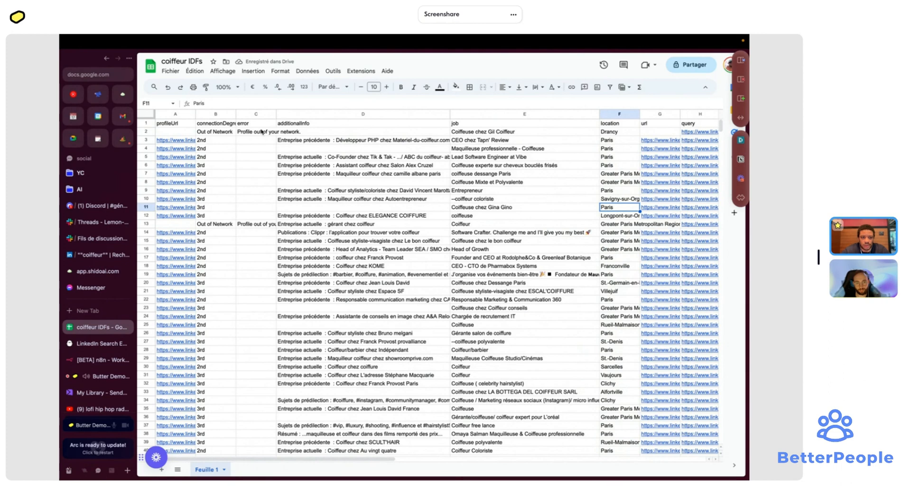
pyautogui.click(258, 123)
pyautogui.moveTo(257, 126); pyautogui.dragTo(255, 132)
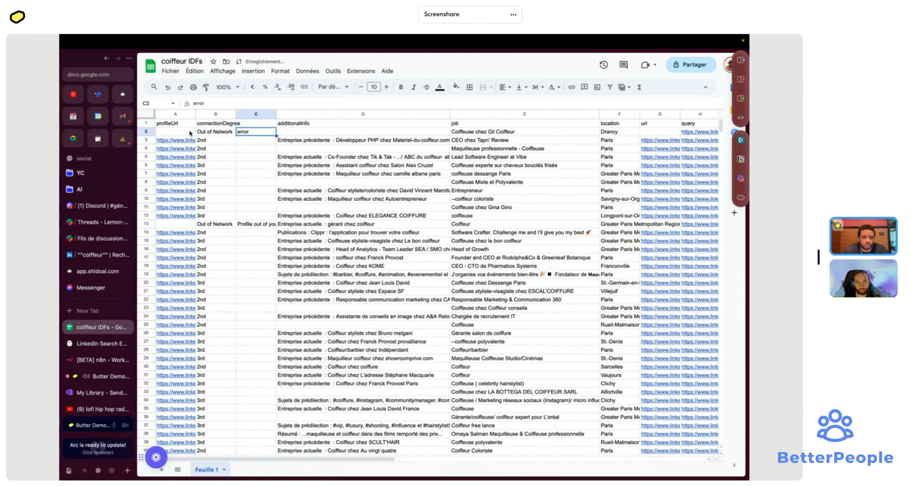
# - Freeze the header row (Figer > 1 ligne)
pyautogui.click(145, 123)
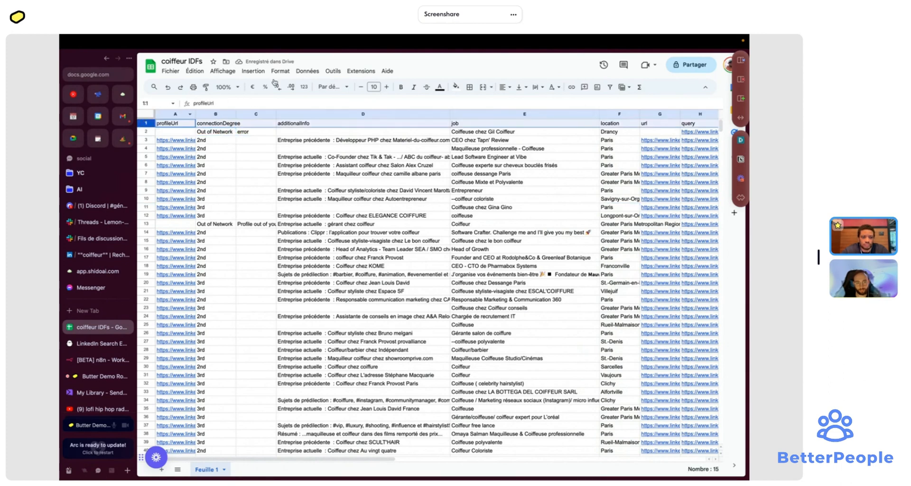
pyautogui.click(253, 72)
pyautogui.moveTo(226, 71)
pyautogui.moveTo(259, 100)
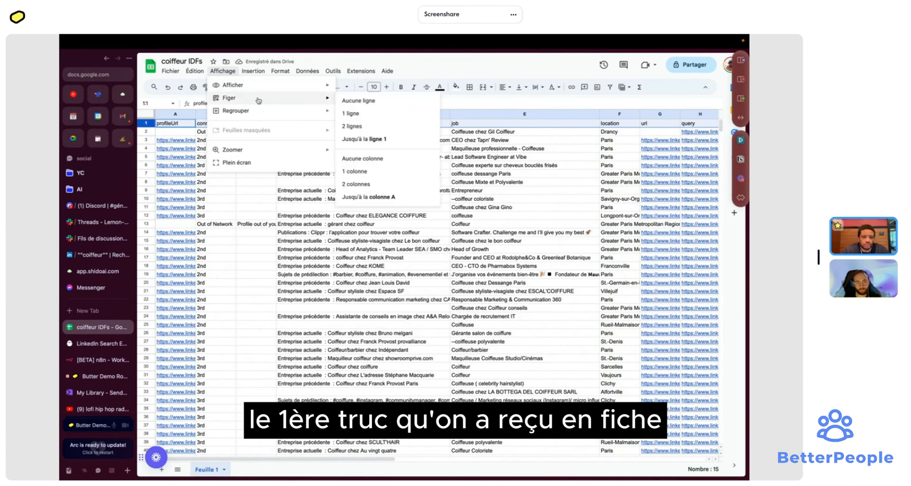
pyautogui.click(373, 120)
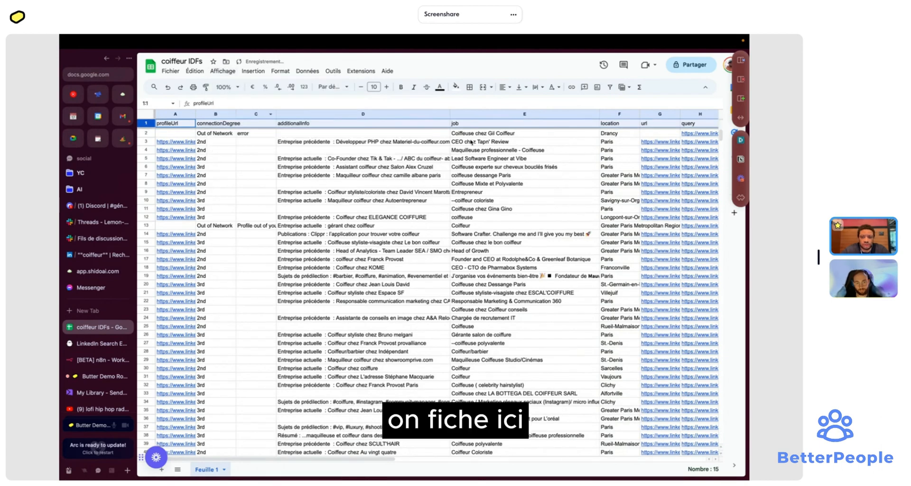
# - Move the name column from P to become column A
pyautogui.hscroll(10, 554, 153)
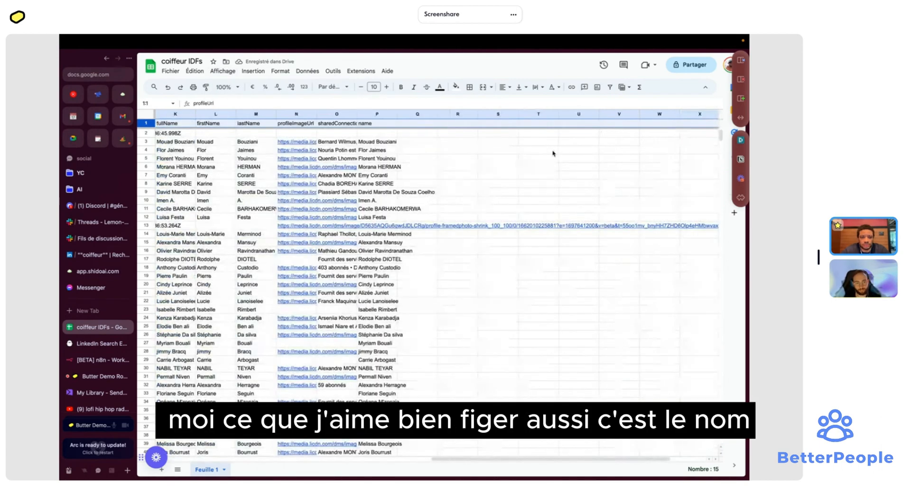
pyautogui.click(378, 113)
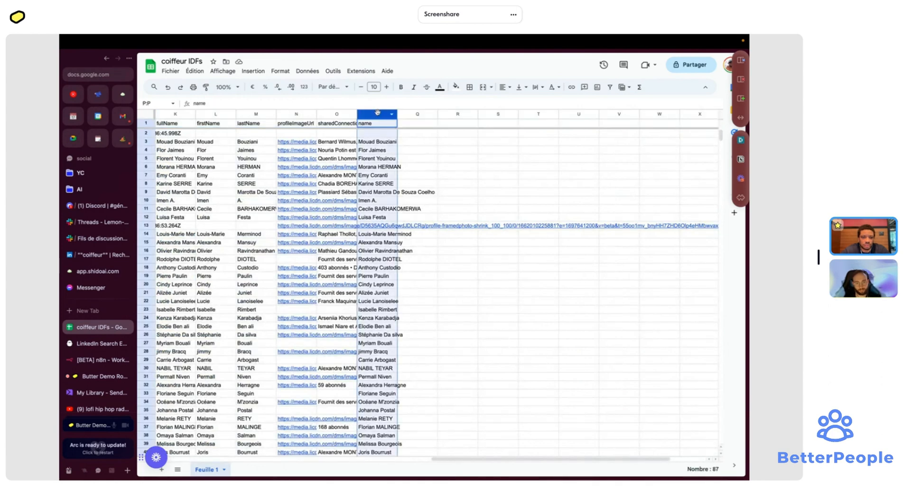
pyautogui.moveTo(378, 113)
pyautogui.mouseDown()
pyautogui.moveTo(297, 113)
pyautogui.moveTo(380, 110)
pyautogui.mouseUp()
pyautogui.click(373, 142)
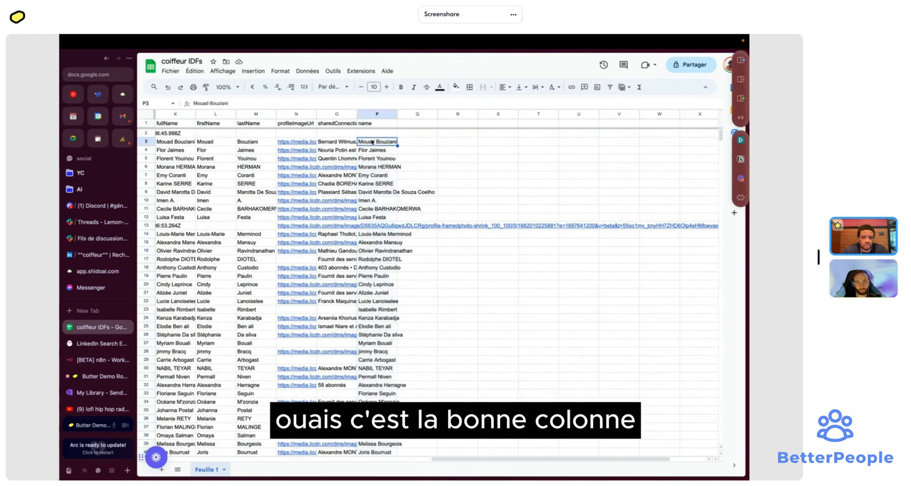
pyautogui.click(378, 114)
pyautogui.moveTo(377, 114); pyautogui.dragTo(162, 117)
# - Freeze the sheet up to column A and turn on filters for the header row
pyautogui.click(221, 70)
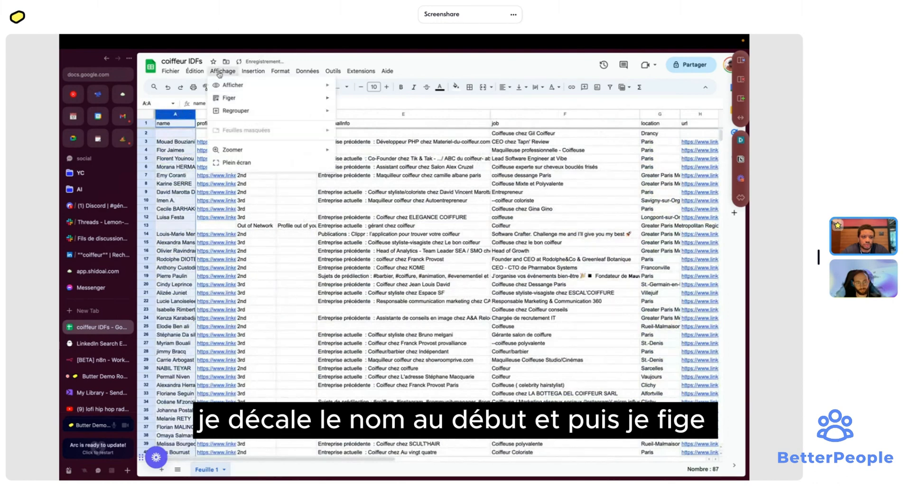
pyautogui.moveTo(245, 97)
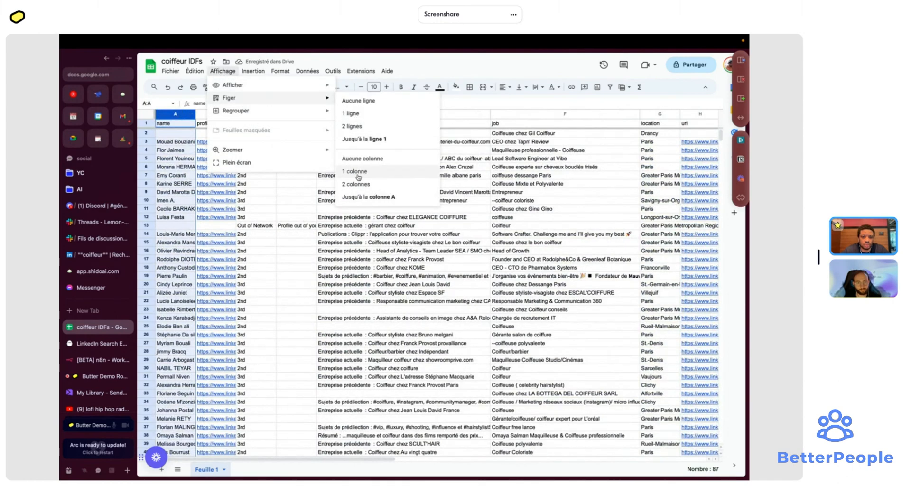
pyautogui.click(368, 196)
pyautogui.click(182, 134)
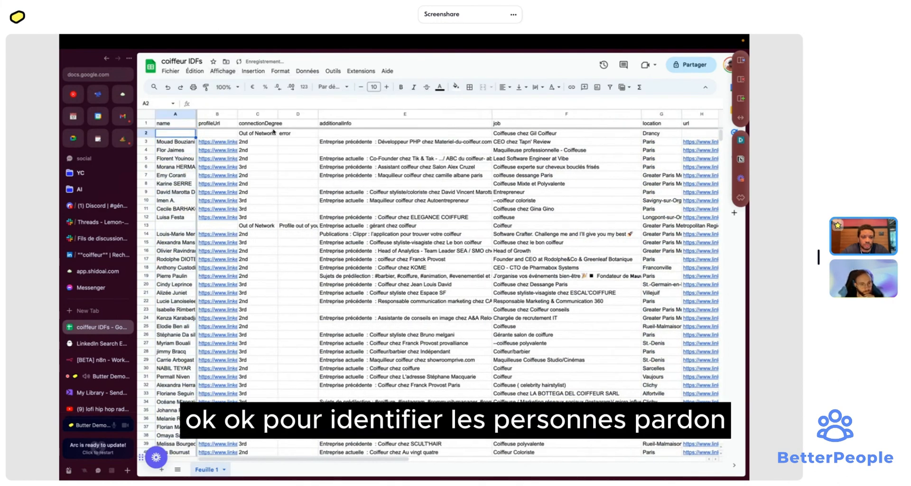
pyautogui.click(146, 123)
pyautogui.click(609, 87)
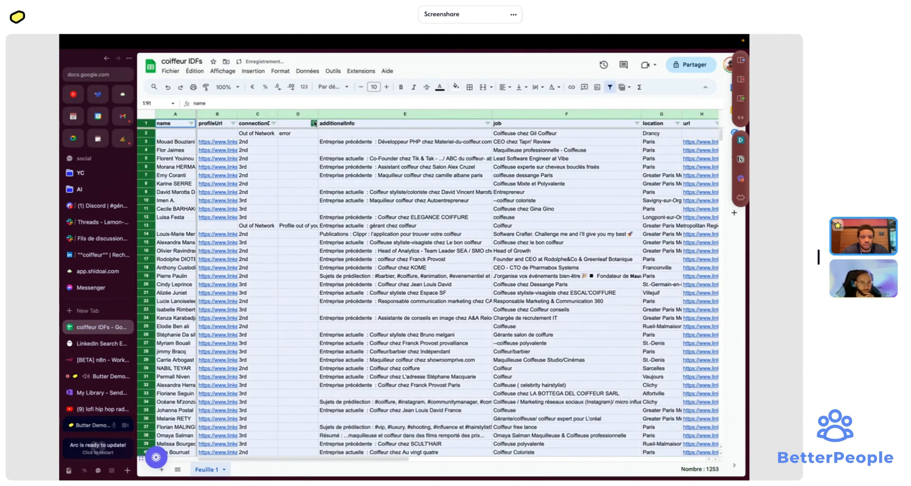
# - Filter column D to non-empty entries and delete those error rows
pyautogui.click(313, 123)
pyautogui.click(233, 257)
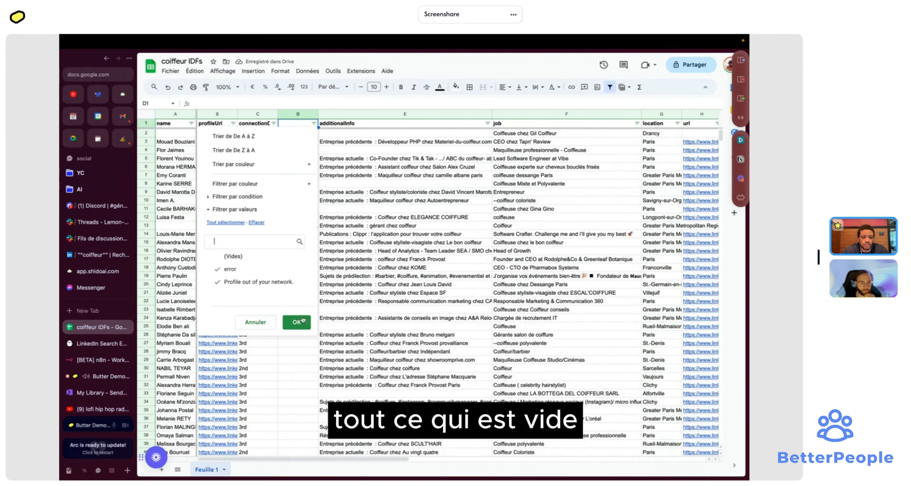
pyautogui.click(296, 322)
pyautogui.click(152, 135)
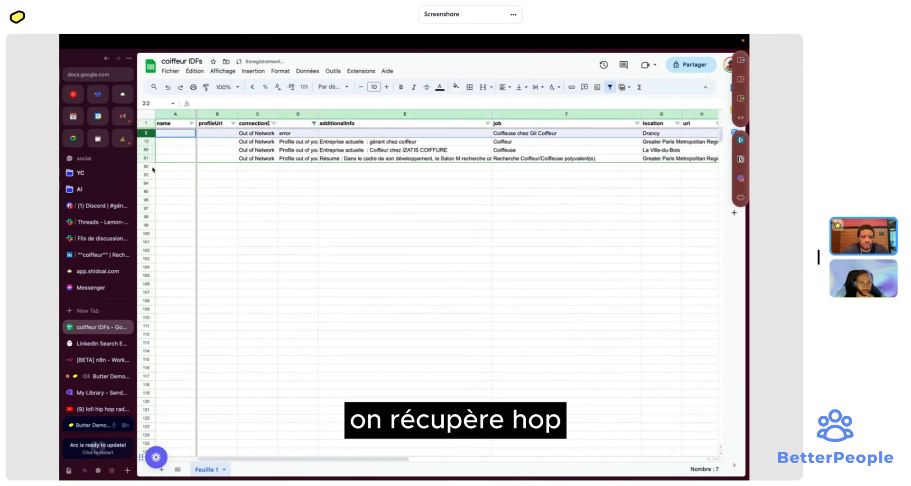
pyautogui.keyDown('shift'); pyautogui.click(147, 158); pyautogui.keyUp('shift')
pyautogui.rightClick(147, 158)
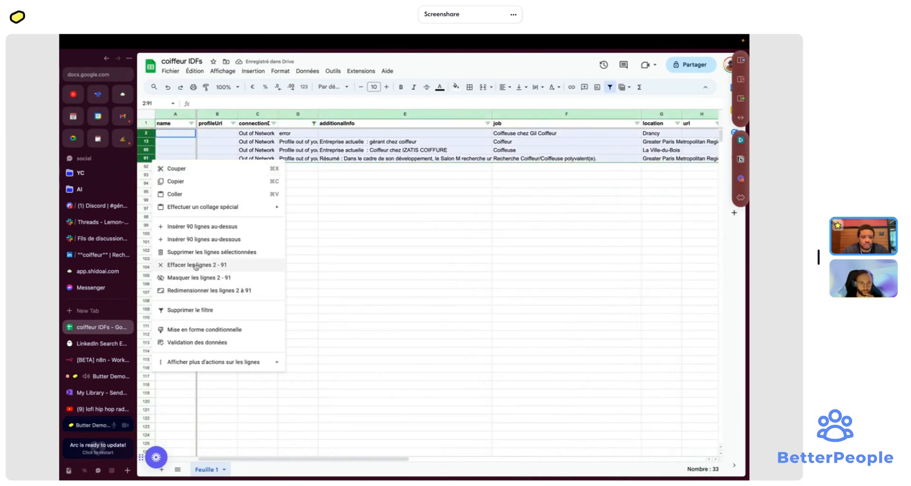
pyautogui.click(214, 252)
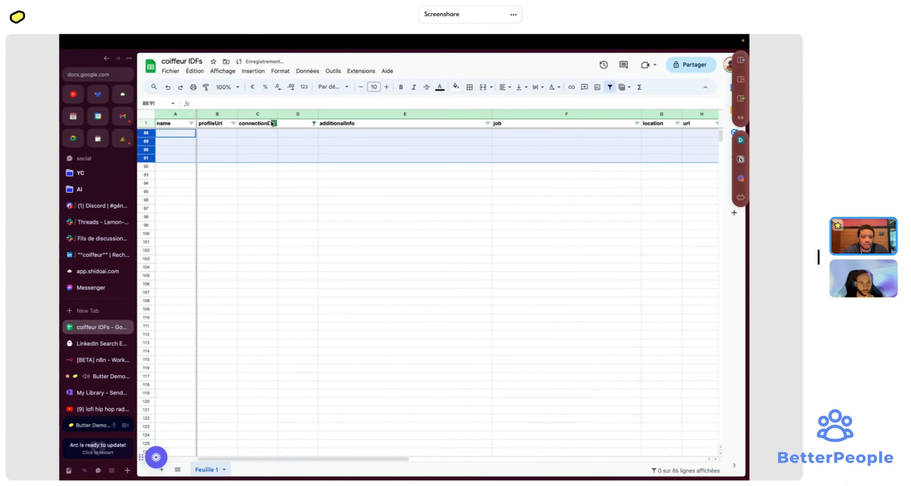
# - Re-include (Vides) in the column D filter so all remaining rows show
pyautogui.click(313, 123)
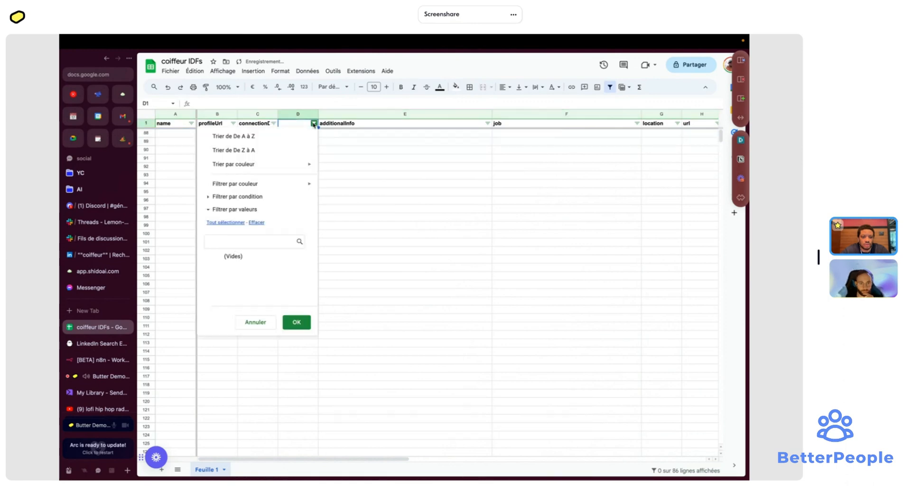
pyautogui.click(264, 256)
pyautogui.click(296, 322)
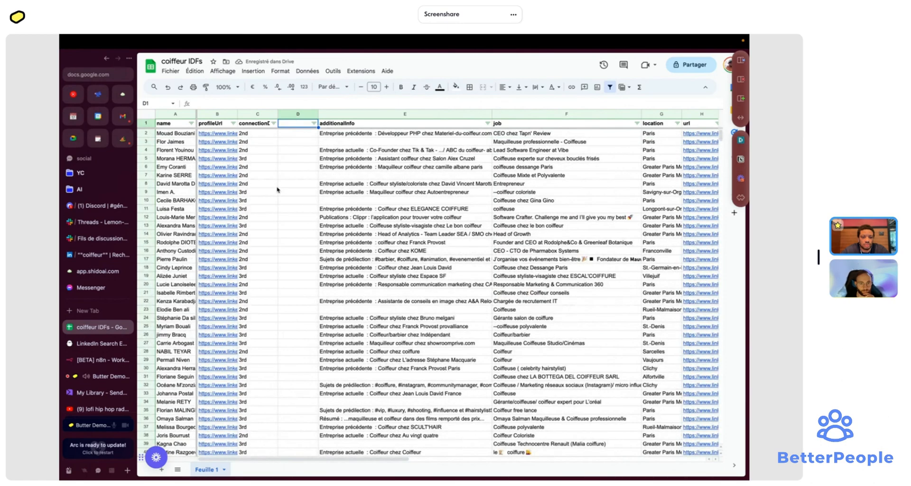
# - Head column D as 'is coiffeur'
pyautogui.write('error')
pyautogui.press('Return')
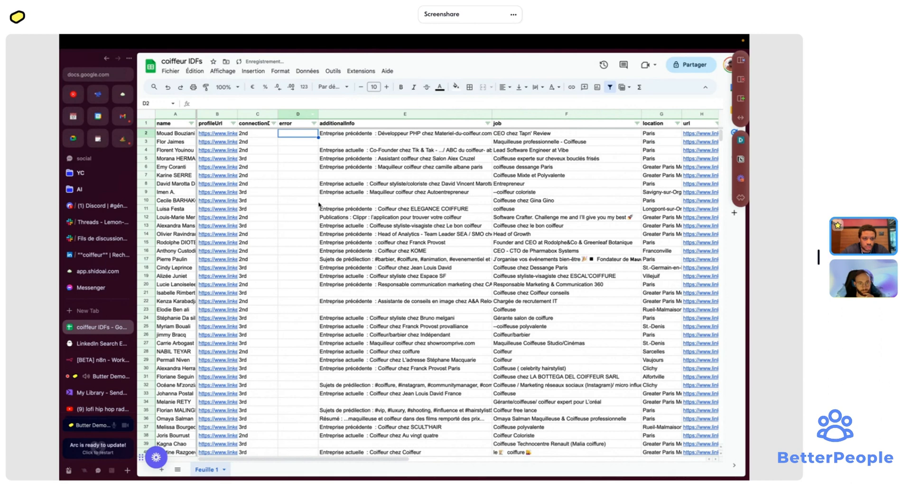
pyautogui.click(293, 121)
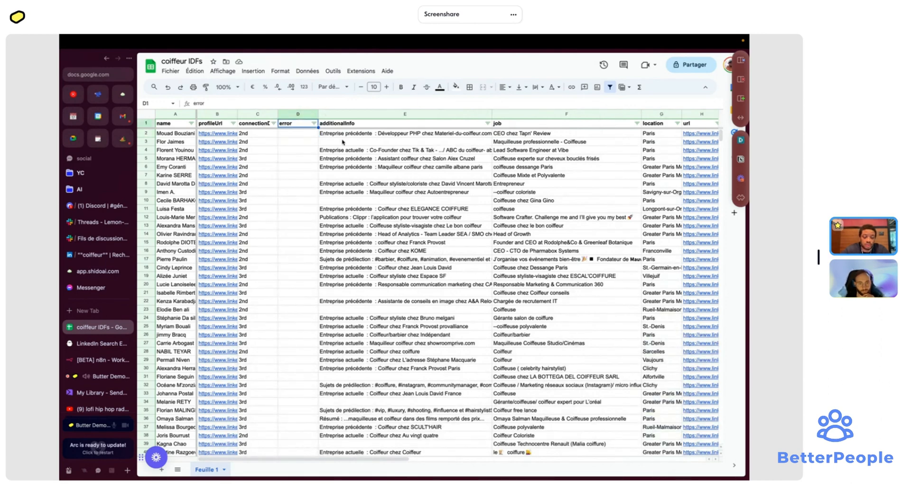
pyautogui.write('is co')
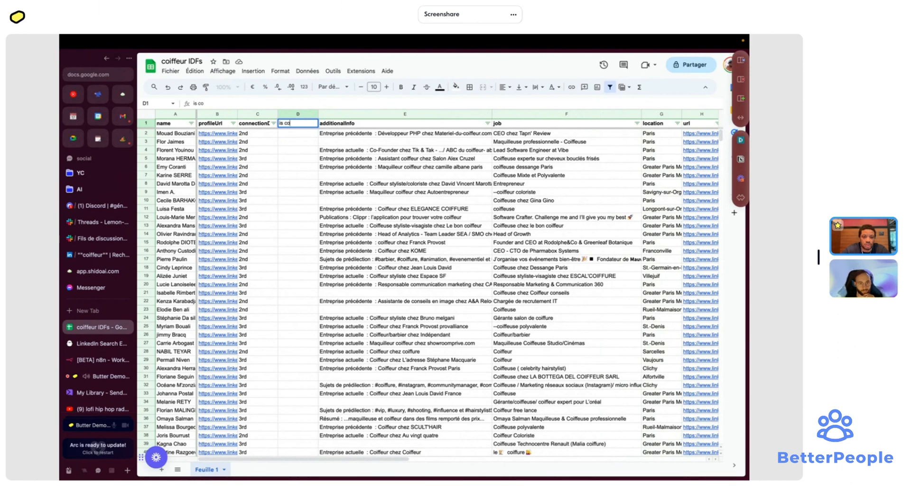
pyautogui.write('iffeur')
pyautogui.press('Return')
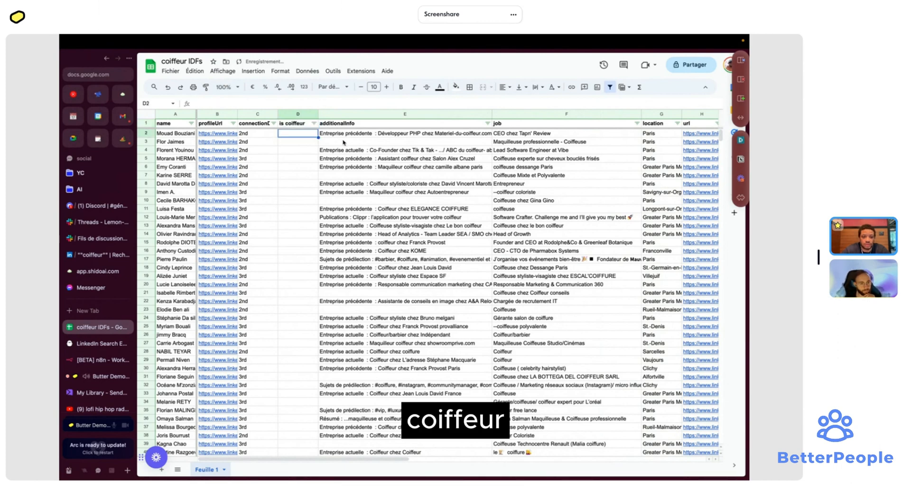
# - Enter =REGEXMATCH(F2; "coiffeu") in D2 to test the job text
pyautogui.write('=math')
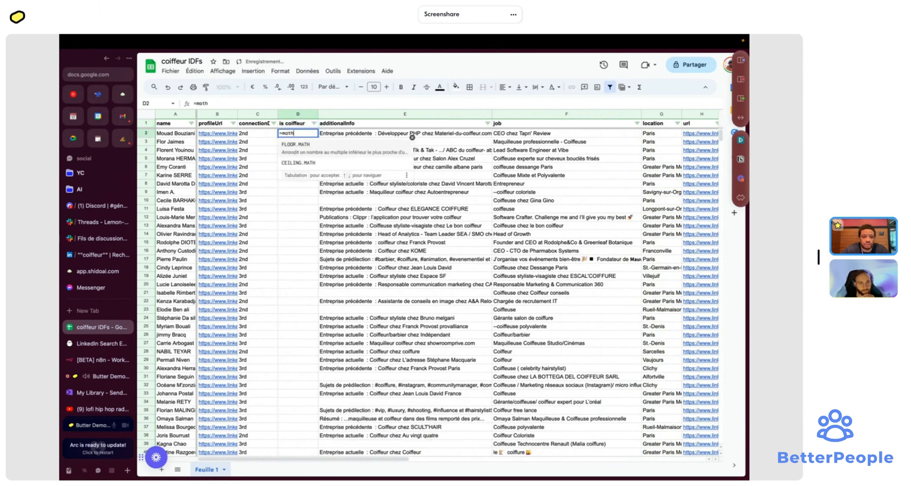
pyautogui.press('BackSpace')
pyautogui.press('BackSpace')
pyautogui.write('tch')
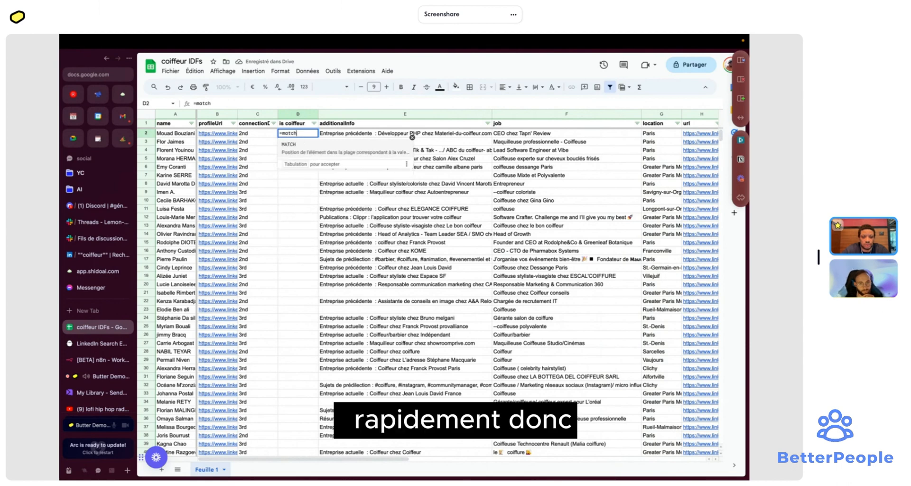
pyautogui.press('Tab')
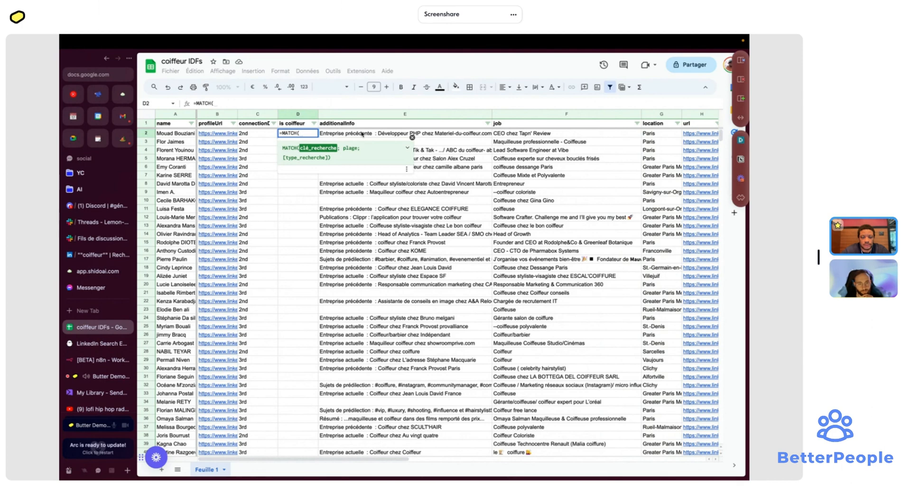
pyautogui.press('BackSpace')
pyautogui.press('BackSpace')
pyautogui.press('BackSpace')
pyautogui.press('BackSpace')
pyautogui.press('BackSpace')
pyautogui.press('BackSpace')
pyautogui.write('r')
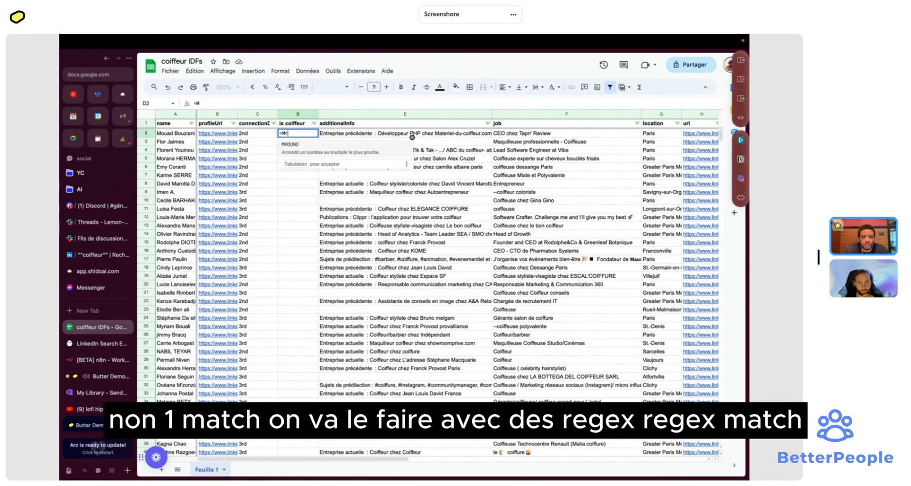
pyautogui.write('egec')
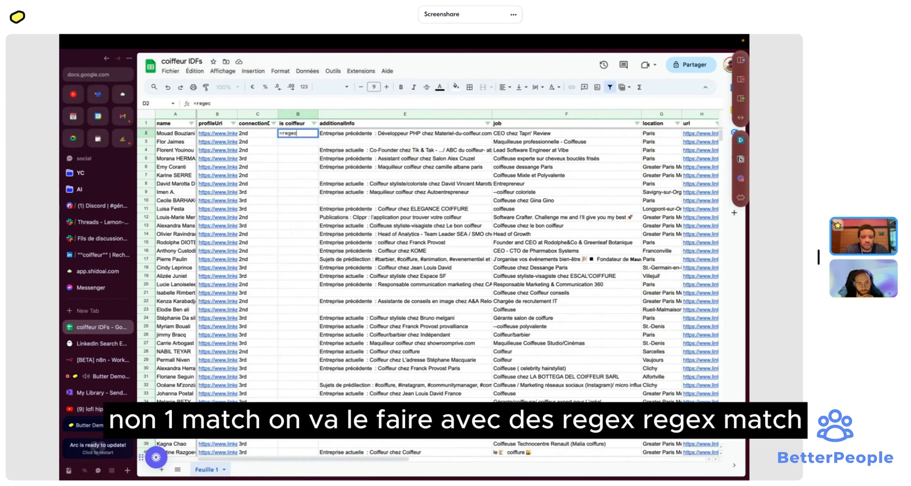
pyautogui.press('BackSpace')
pyautogui.write('x')
pyautogui.press('Tab')
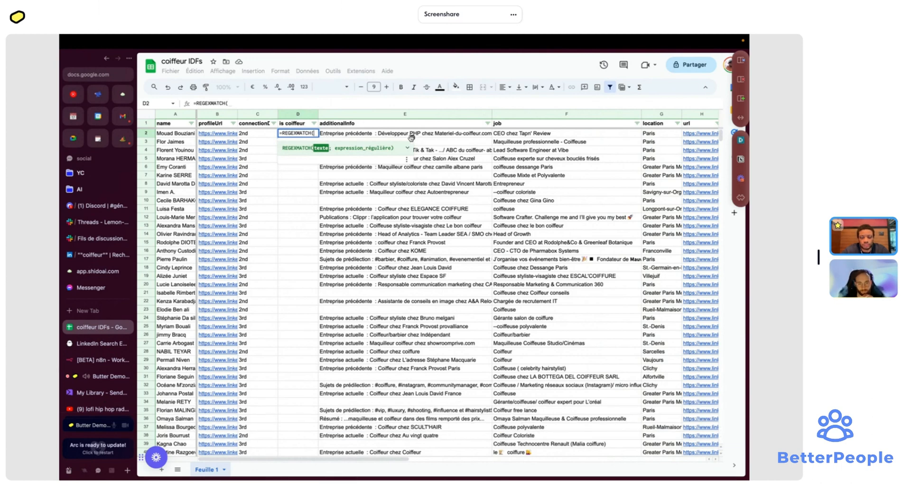
pyautogui.write('join')
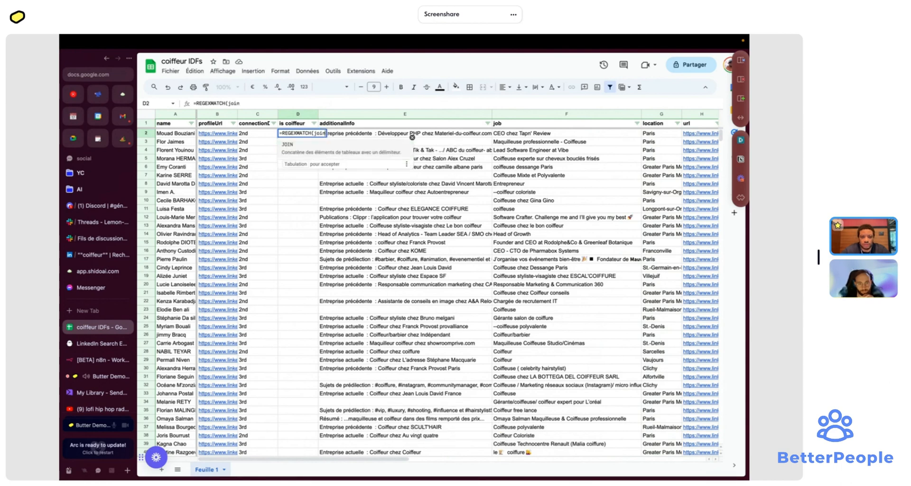
pyautogui.press('BackSpace')
pyautogui.press('BackSpace')
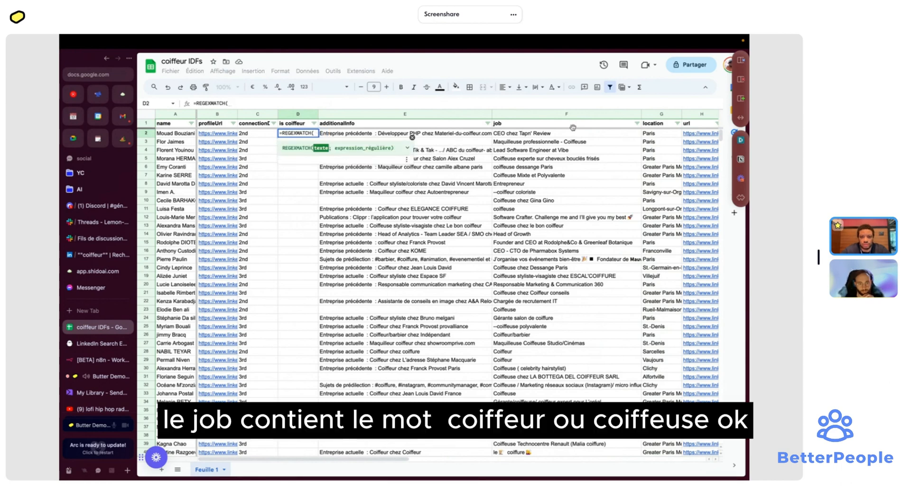
pyautogui.click(569, 133)
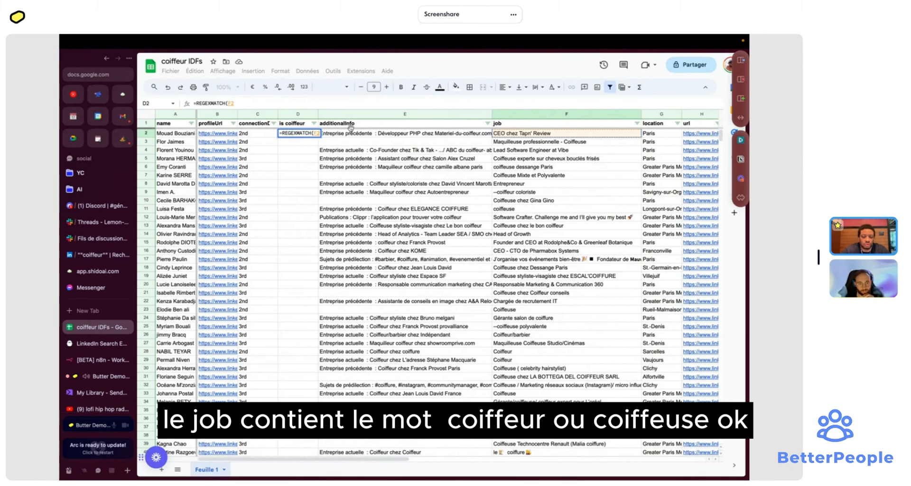
pyautogui.write(';')
pyautogui.click(306, 103)
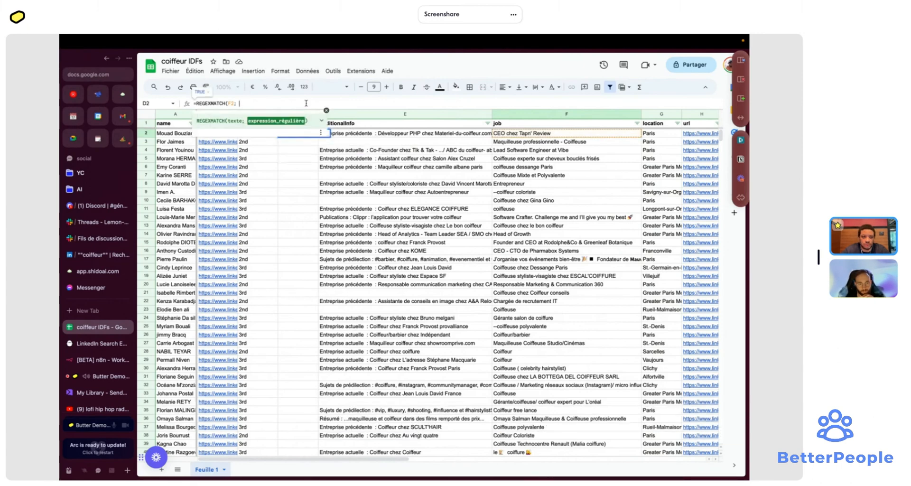
pyautogui.write('"coi')
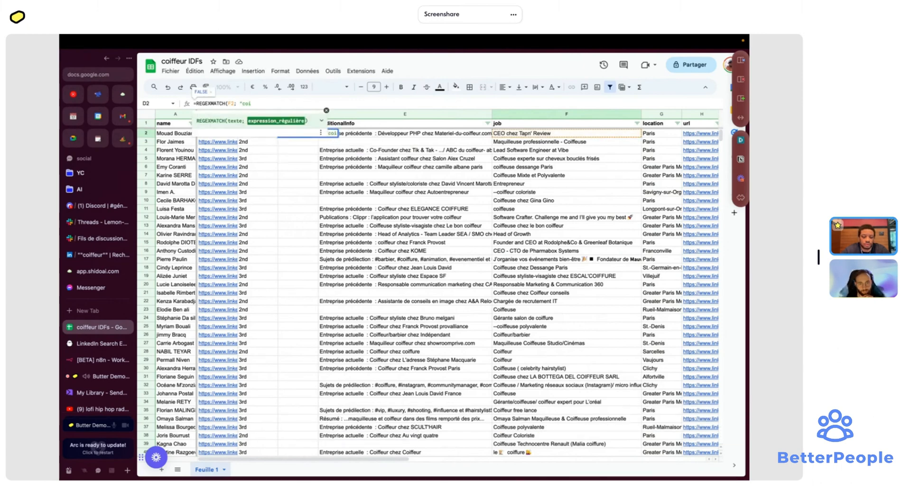
pyautogui.write('ffeur')
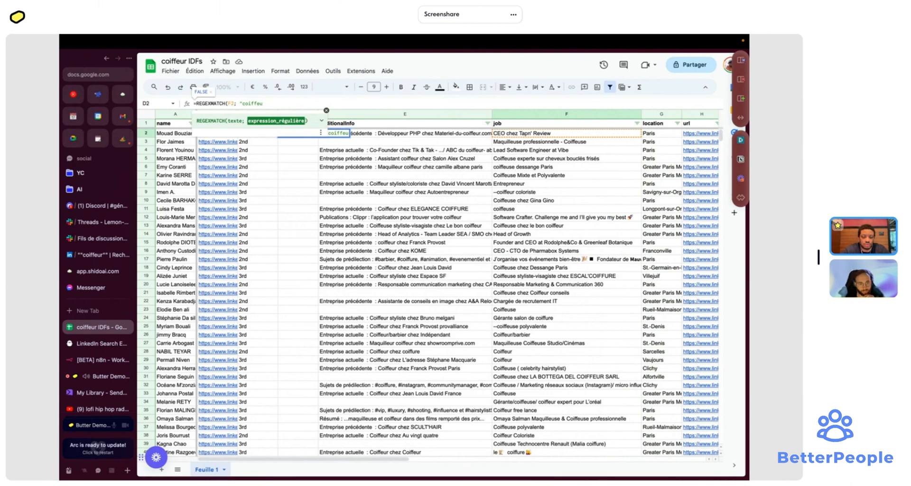
pyautogui.press('Return')
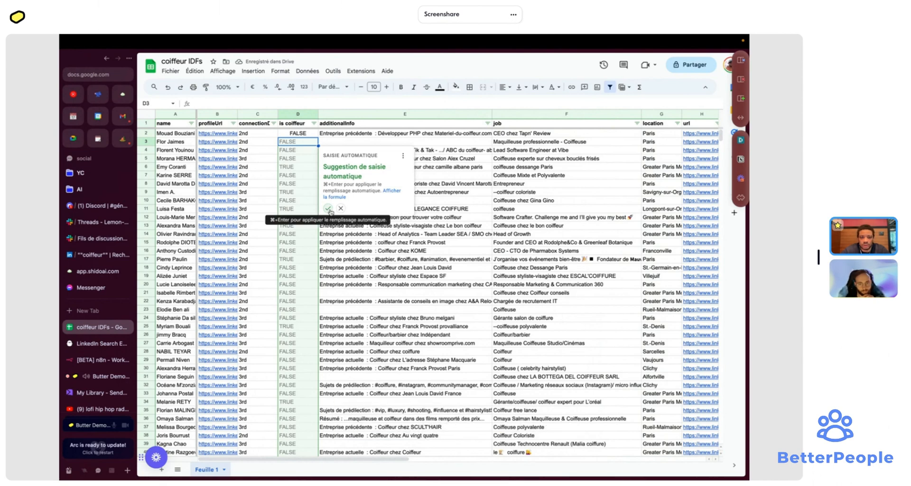
# - Change D2 to =REGEXMATCH(lower(F2); "coiffeu") so matching ignores case
pyautogui.click(328, 209)
pyautogui.click(296, 133)
pyautogui.click(267, 102)
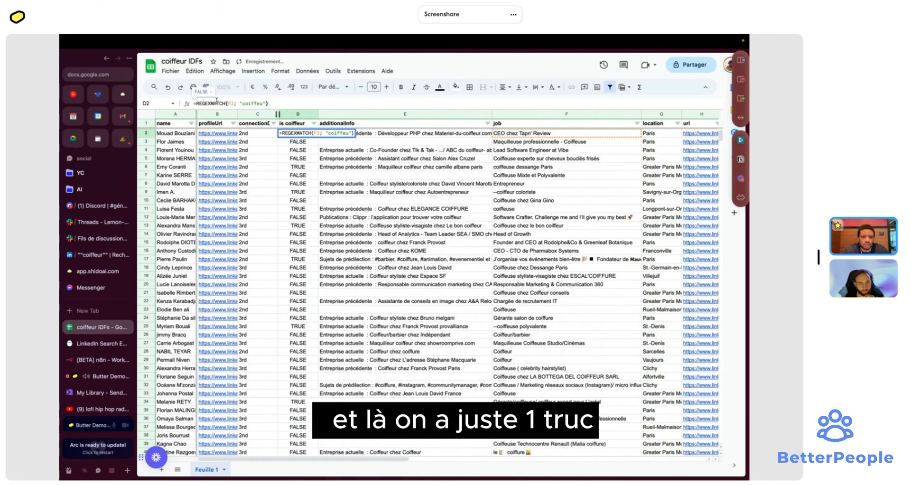
pyautogui.click(216, 102)
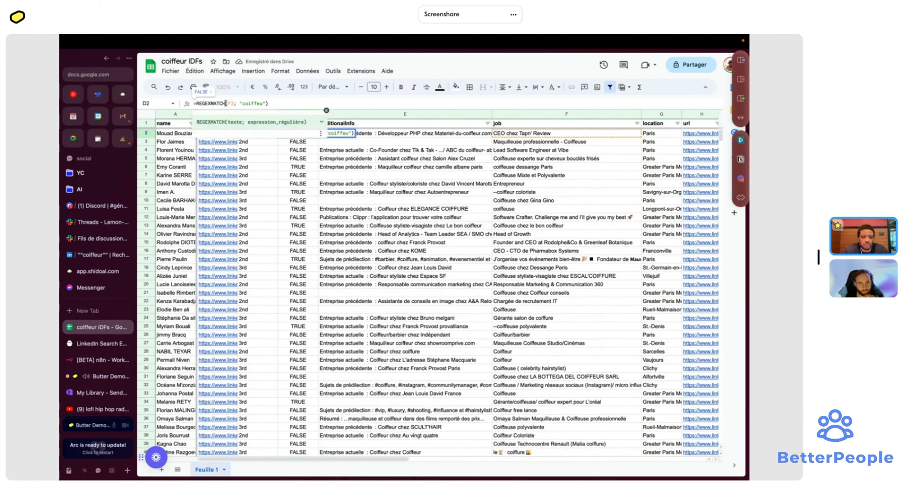
pyautogui.write('lower')
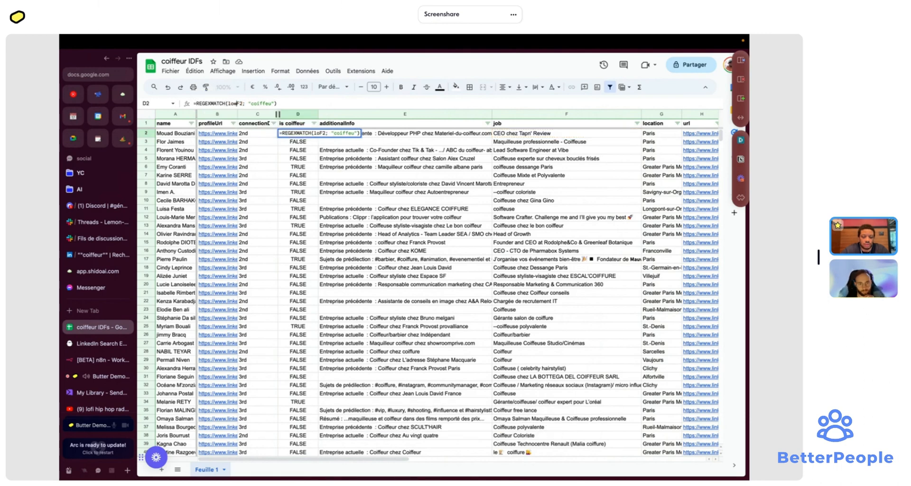
pyautogui.write('(')
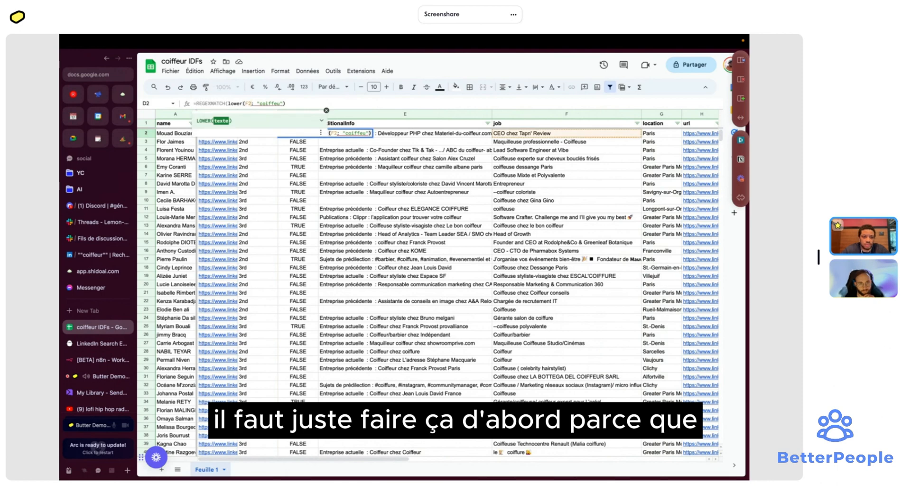
pyautogui.press('Return')
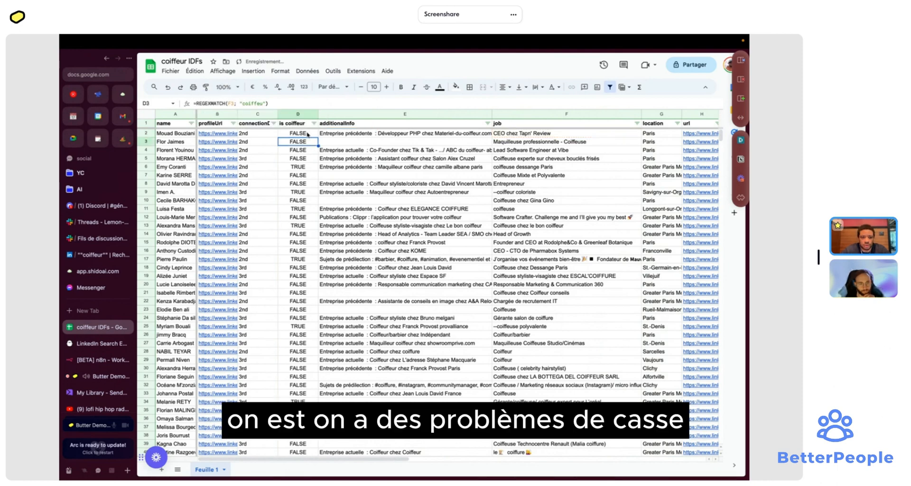
# - Copy the lowercase formula down to row 15, check row 3's job, then undo the fill
pyautogui.click(305, 133)
pyautogui.moveTo(319, 138); pyautogui.dragTo(319, 244)
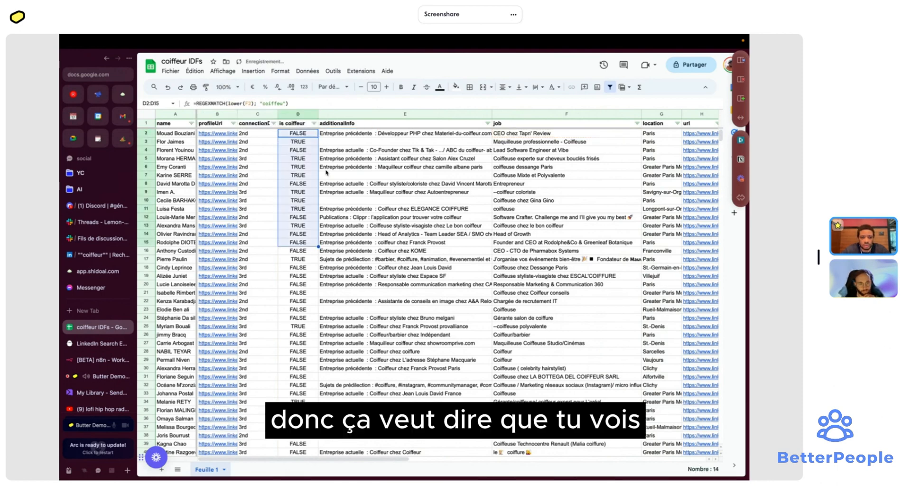
pyautogui.click(572, 142)
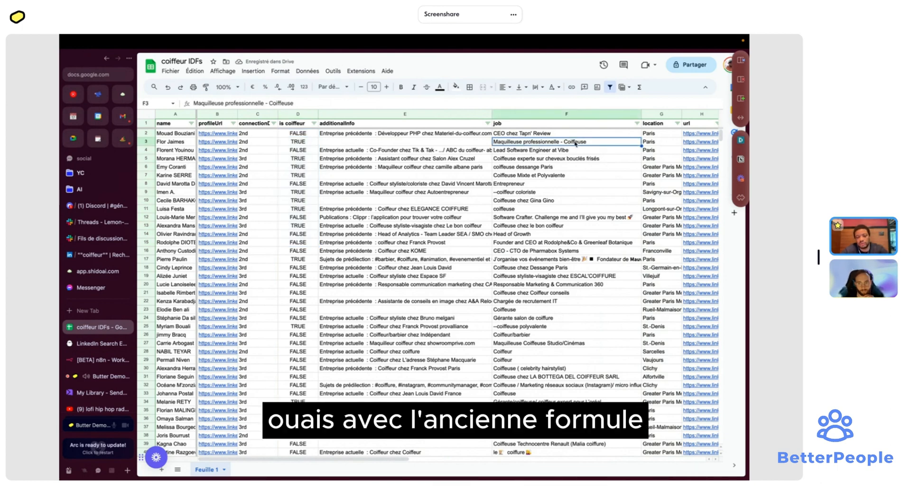
pyautogui.hotkey('ctrl', 'z')
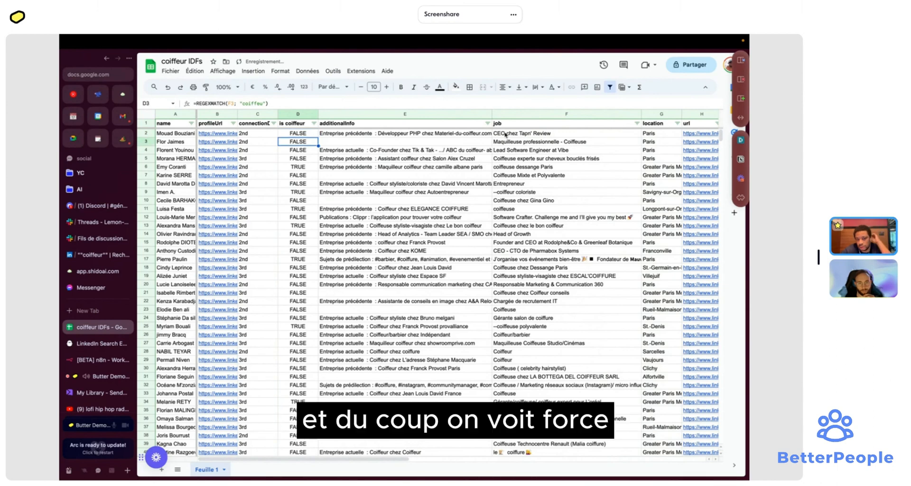
pyautogui.click(565, 143)
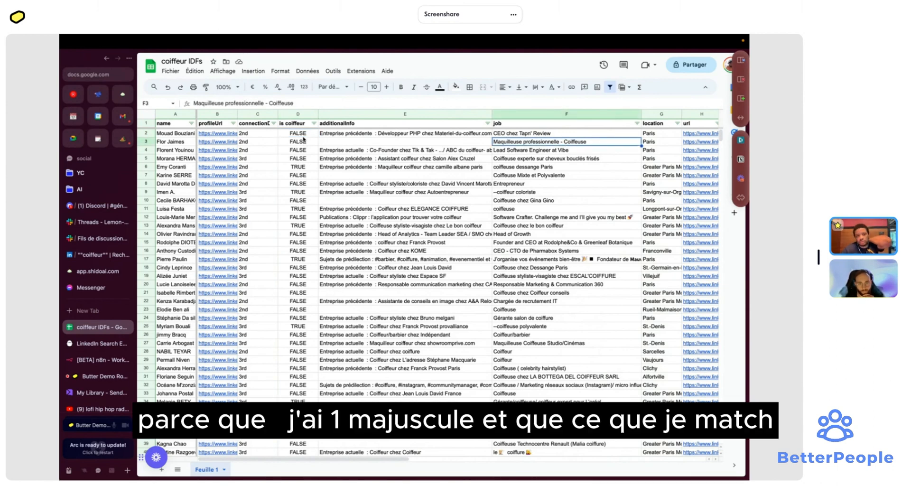
pyautogui.click(304, 135)
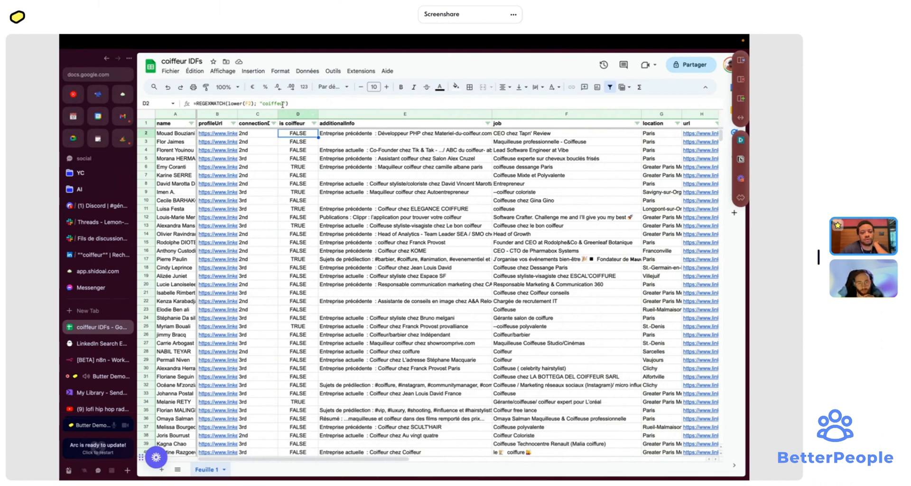
# - Extend D2's pattern to coiffeu(r|se) and copy it down to row 9
pyautogui.click(284, 104)
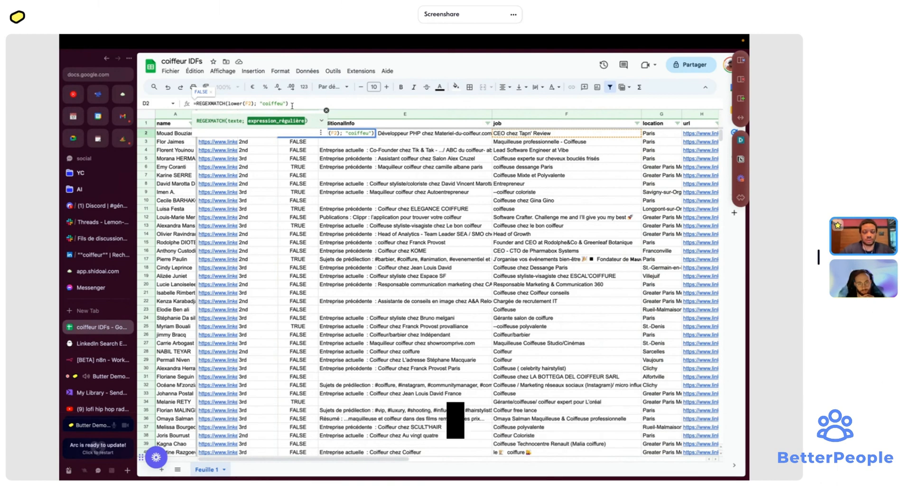
pyautogui.write('(r')
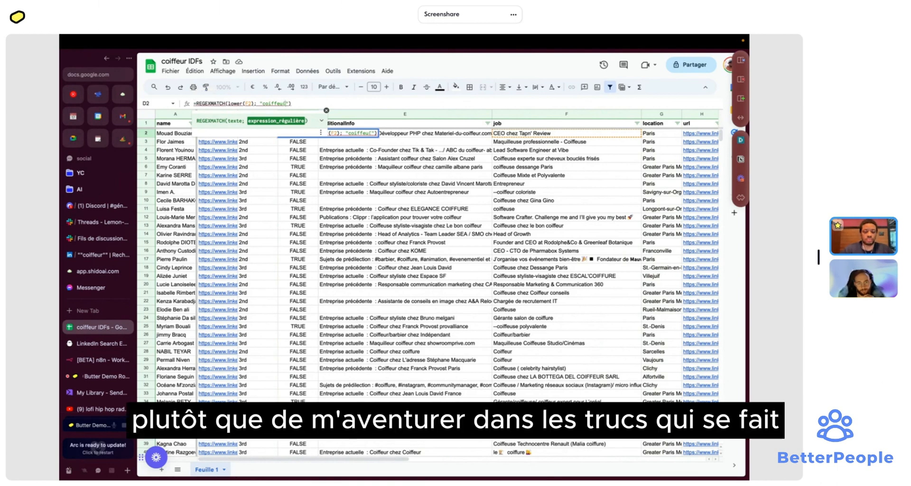
pyautogui.write('|')
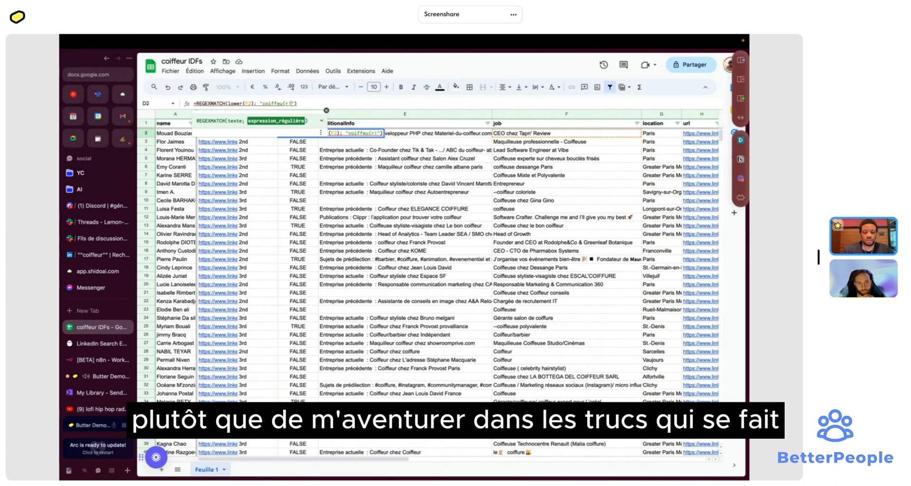
pyautogui.write('se')
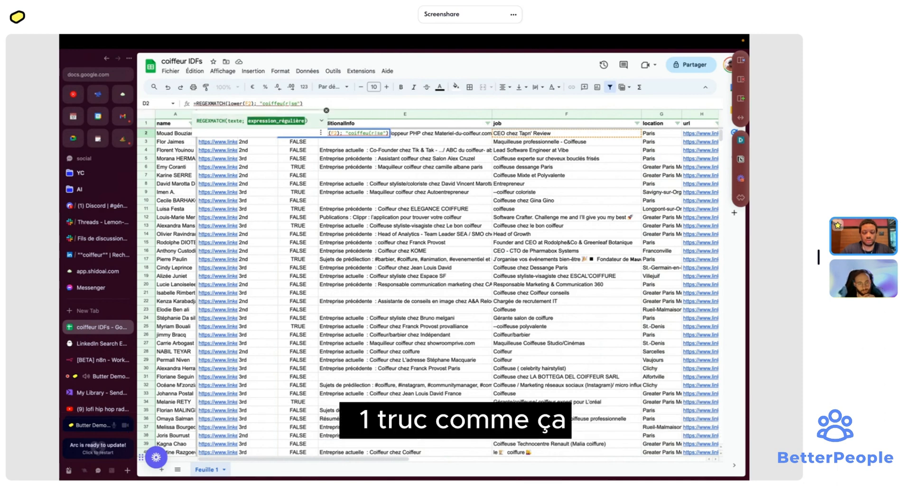
pyautogui.write(')')
pyautogui.press('Return')
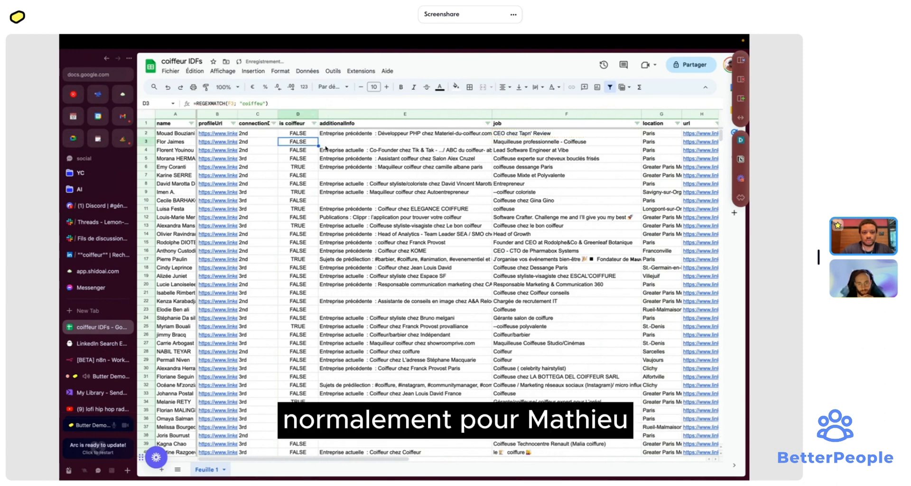
pyautogui.press('Up')
pyautogui.moveTo(318, 137); pyautogui.dragTo(320, 193)
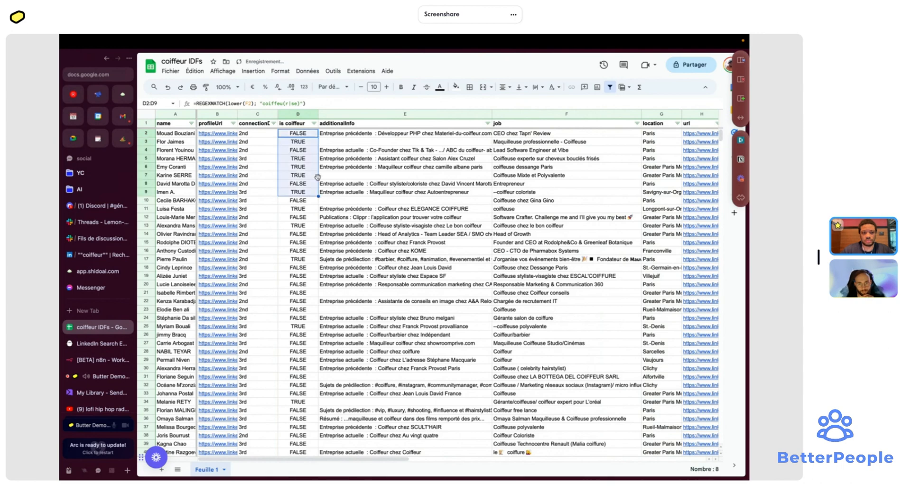
# - Rewrite D3's pattern as "coiffeur|coiffeuse|maquilleuse|maquilleur"
pyautogui.click(312, 144)
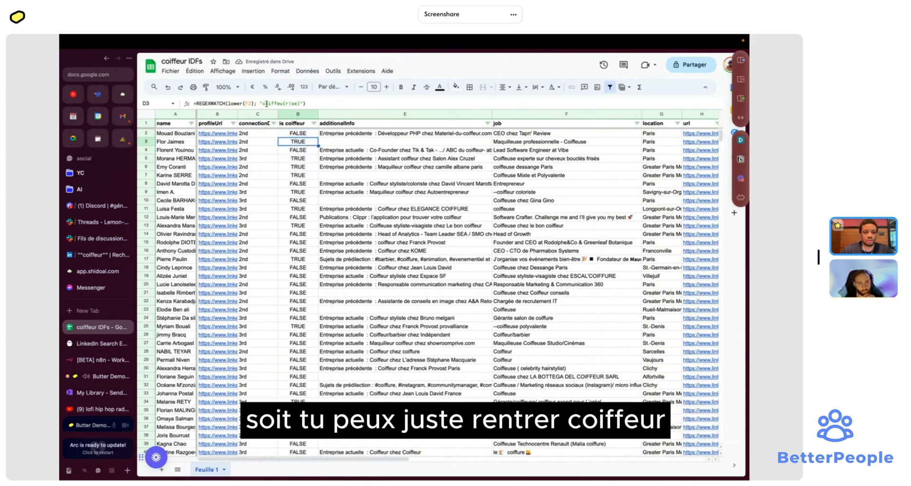
pyautogui.click(290, 103)
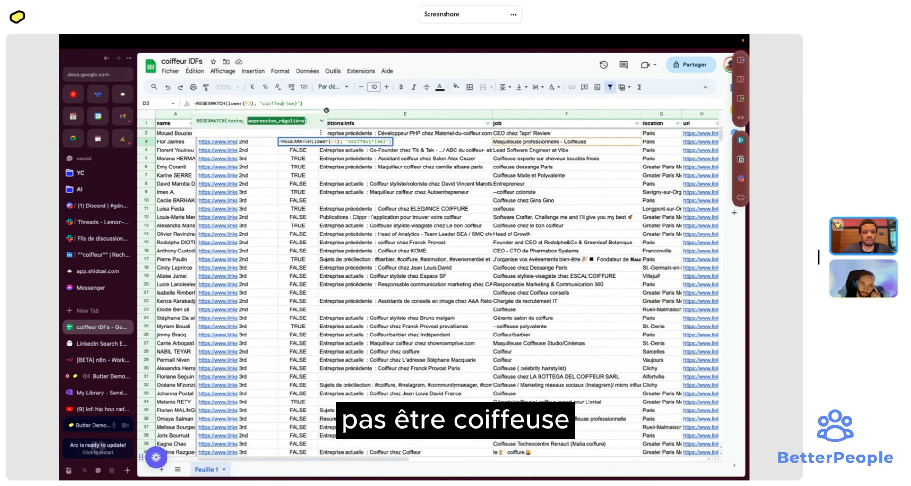
pyautogui.write('coiffeu')
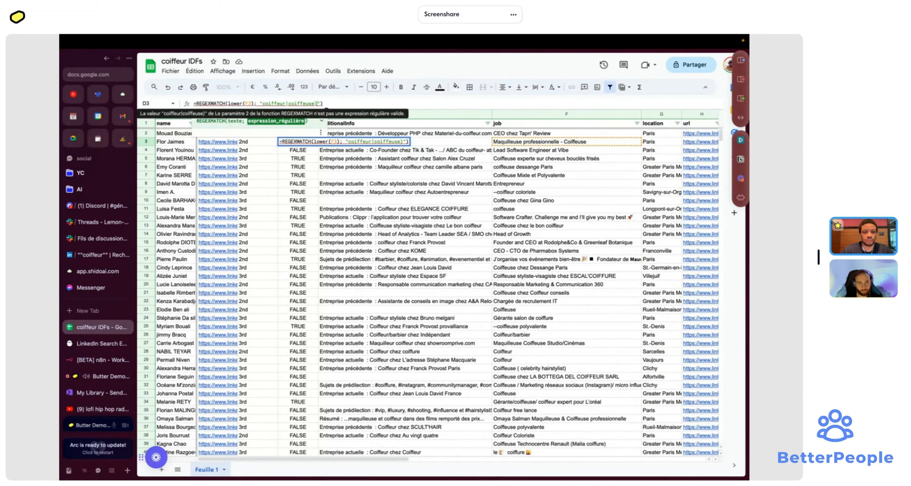
pyautogui.press('BackSpace')
pyautogui.write('ma')
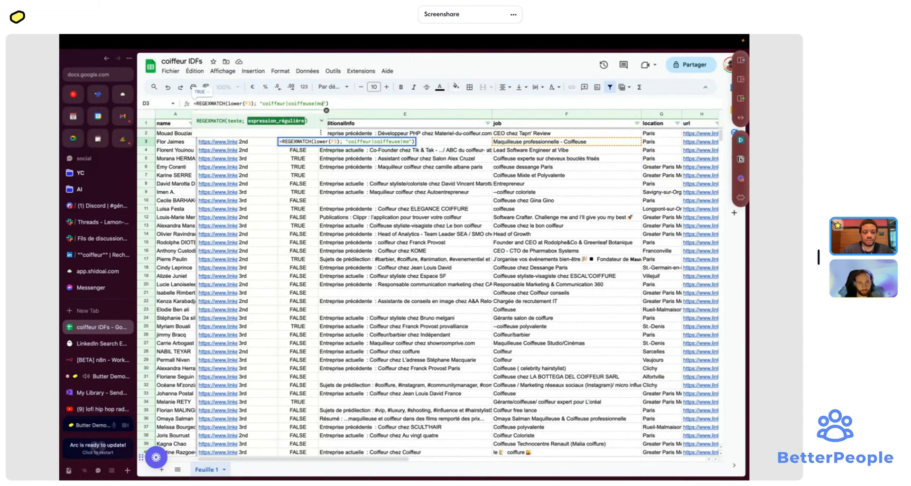
pyautogui.write('quilleuse')
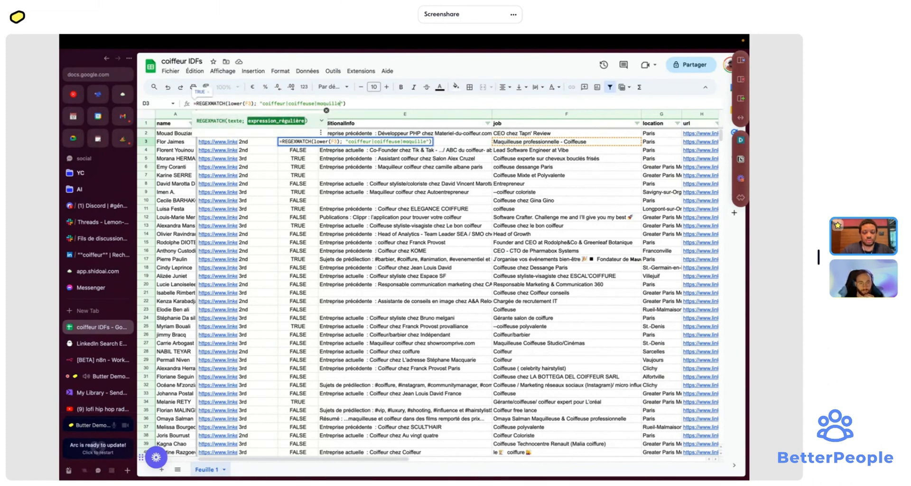
pyautogui.write('|maqui')
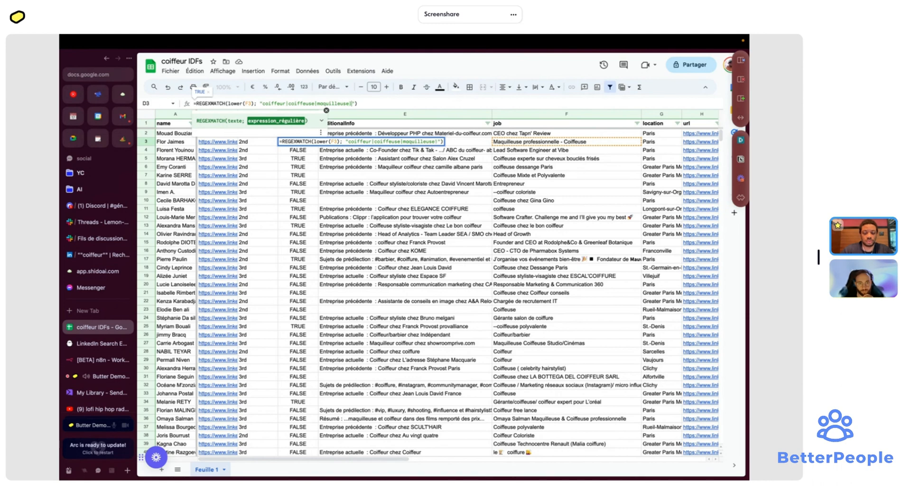
pyautogui.write('lleur')
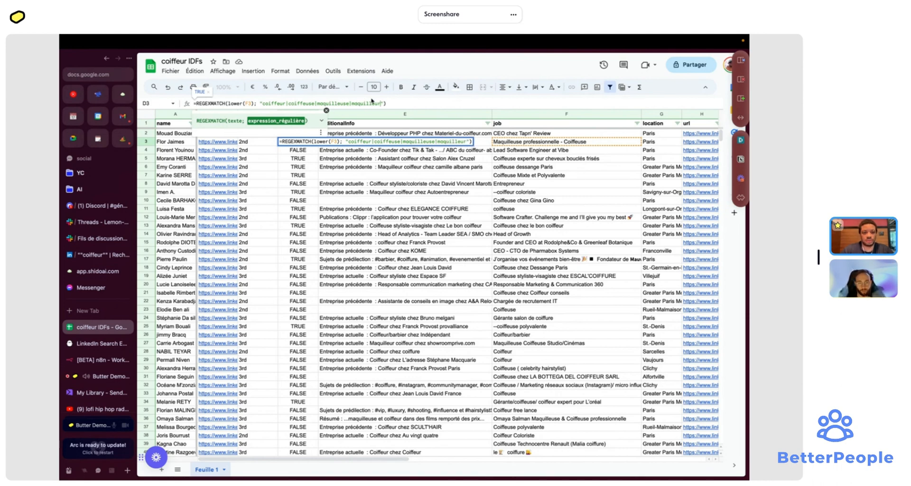
pyautogui.press('Return')
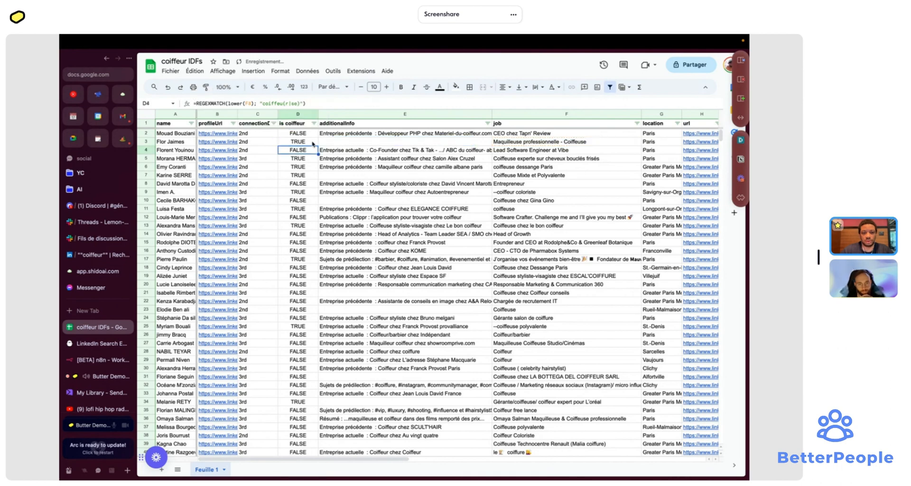
# - Compare D3 with D2, then fill D3's formula down the whole is coiffeur column
pyautogui.click(312, 142)
pyautogui.click(316, 134)
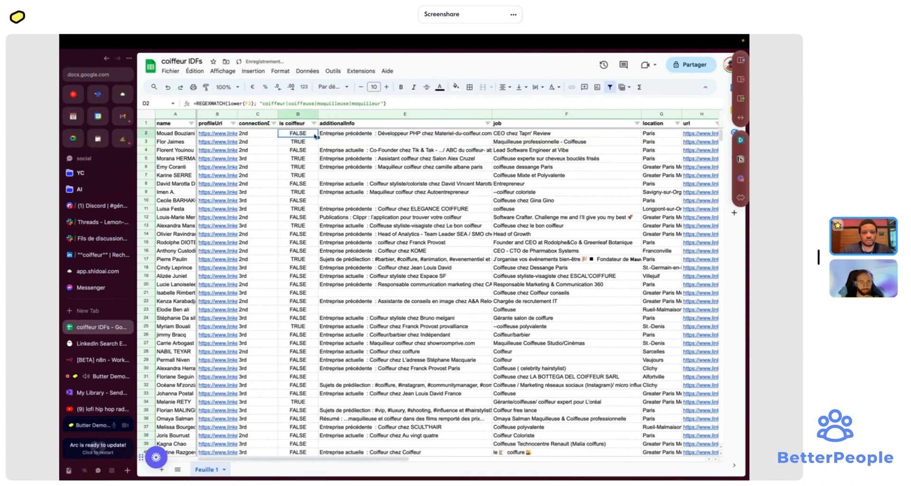
pyautogui.click(317, 141)
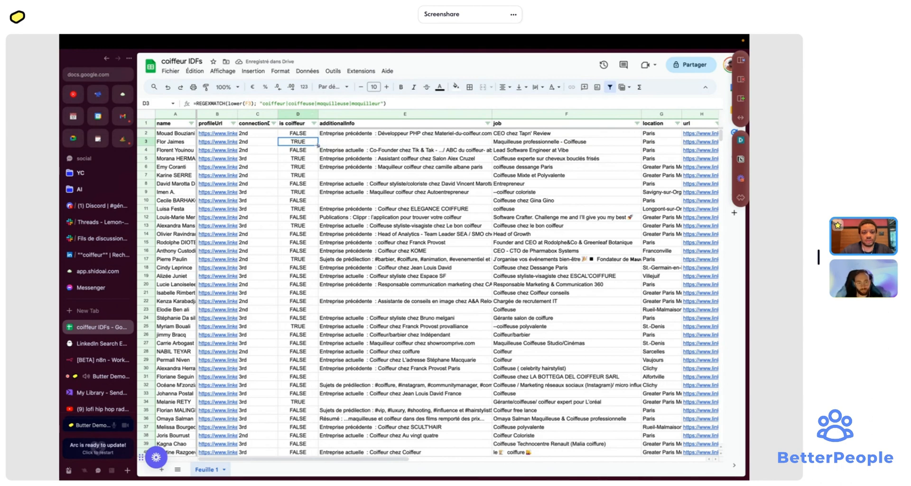
pyautogui.moveTo(262, 103); pyautogui.dragTo(381, 103)
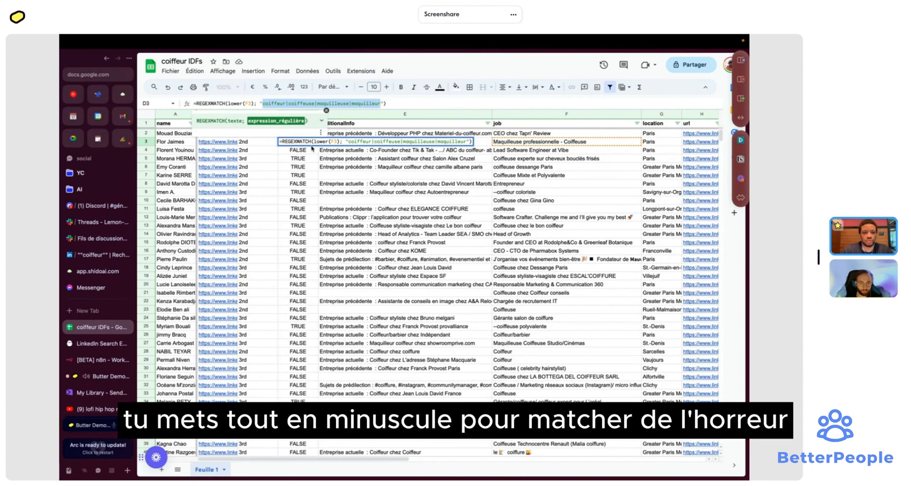
pyautogui.press('Escape')
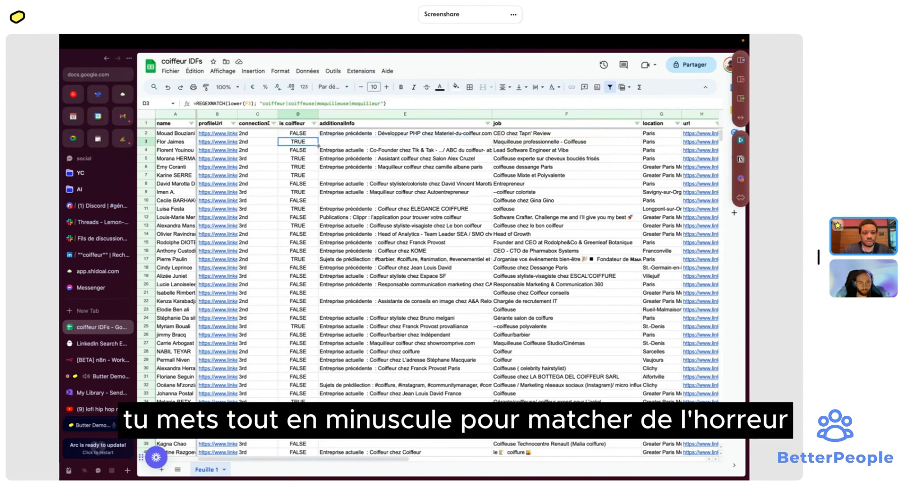
pyautogui.moveTo(318, 146); pyautogui.dragTo(312, 353)
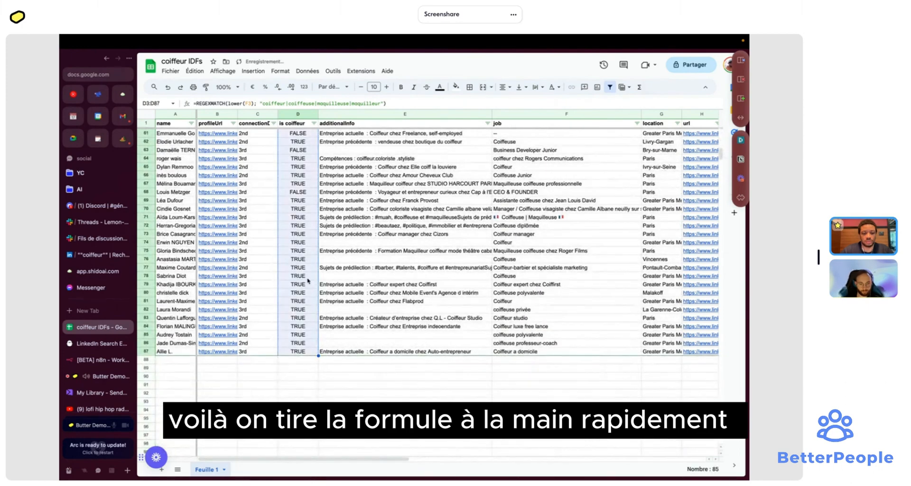
pyautogui.click(307, 277)
pyautogui.scroll(10, 307, 247)
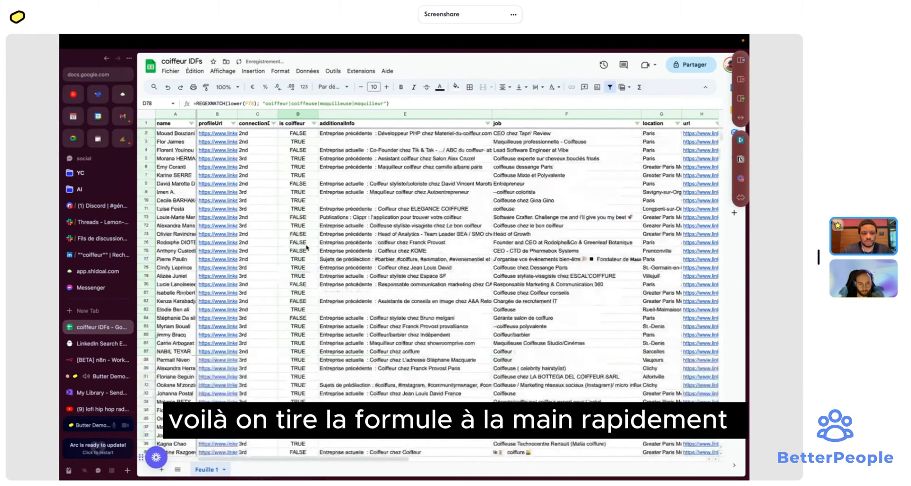
# - Filter the is coiffeur column to show only TRUE rows
pyautogui.click(314, 122)
pyautogui.click(262, 256)
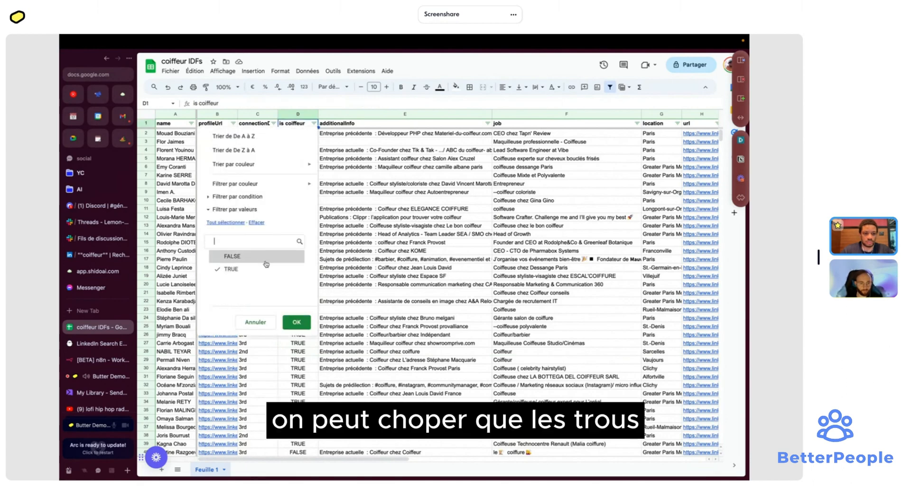
pyautogui.click(296, 321)
pyautogui.hscroll(10, 333, 185)
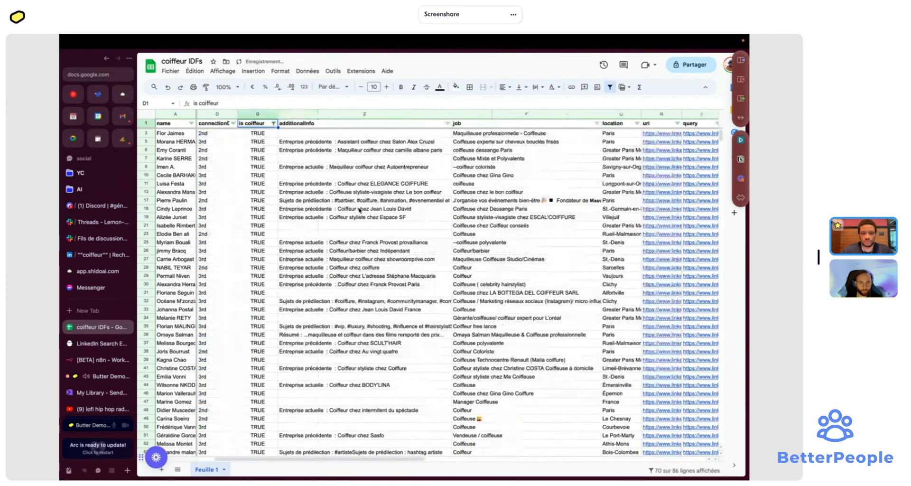
pyautogui.hscroll(-10, 360, 209)
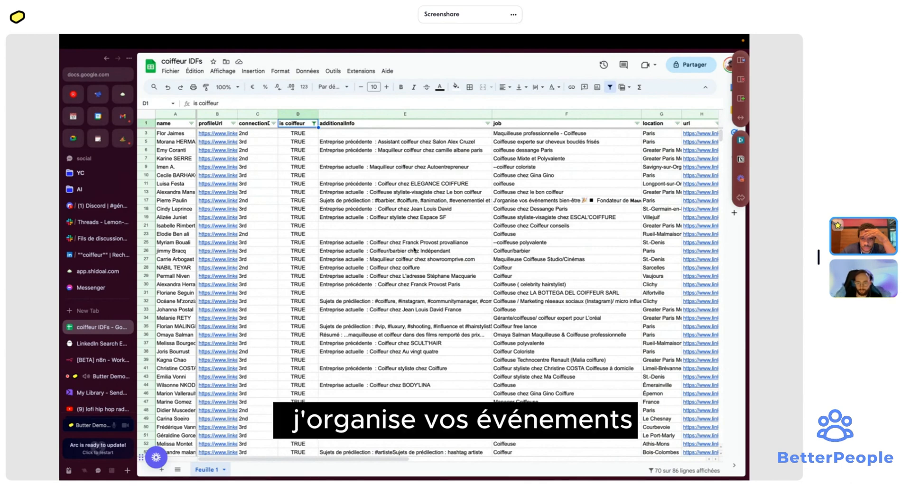
# - Clear row 17's event-organiser entry and review the filtered profiles
pyautogui.click(520, 202)
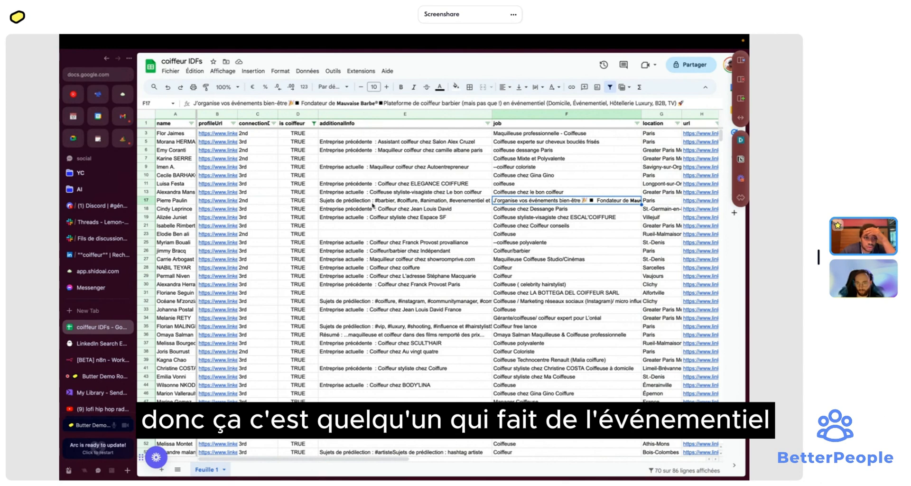
pyautogui.click(144, 201)
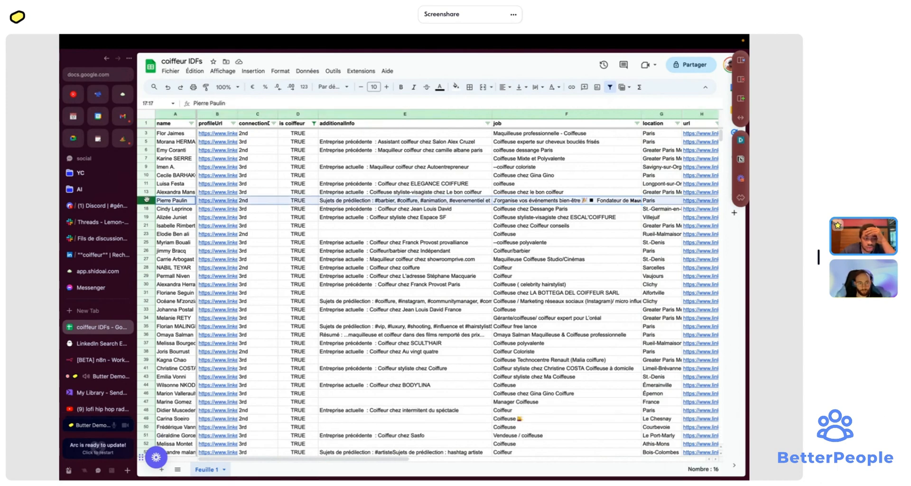
pyautogui.click(456, 87)
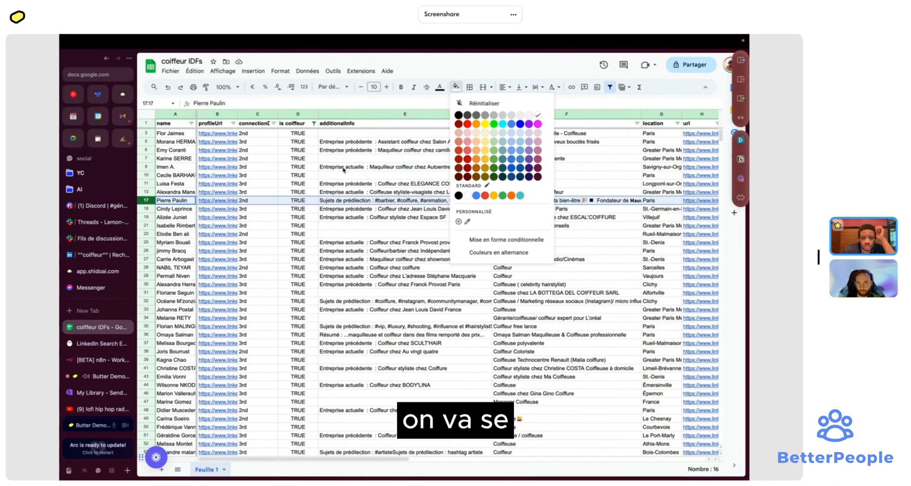
pyautogui.press('Escape')
pyautogui.press('Delete')
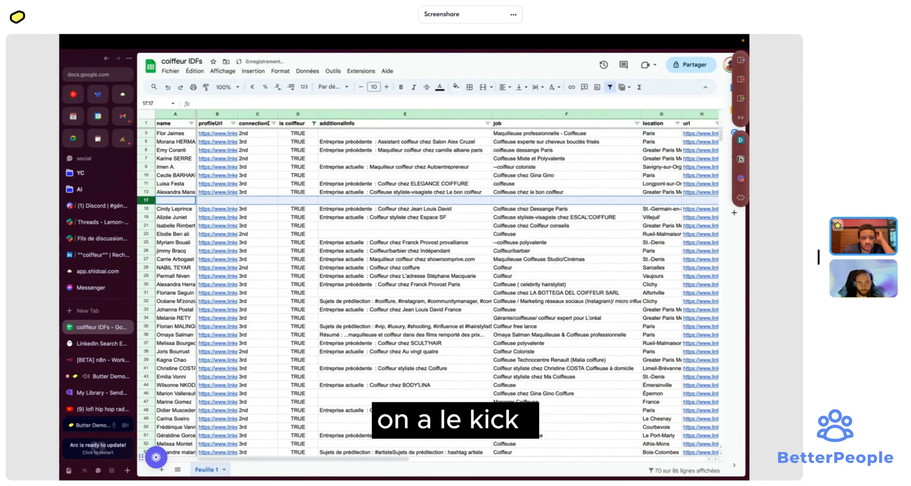
pyautogui.hscroll(1, 628, 248)
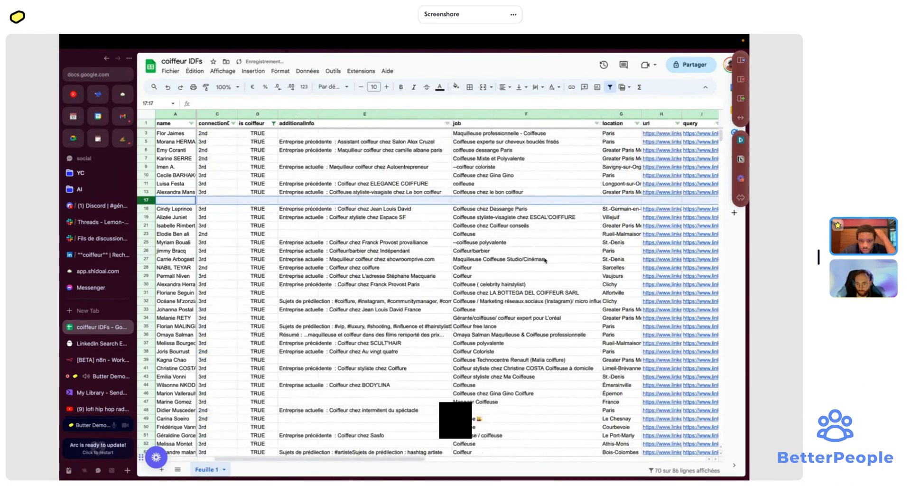
pyautogui.scroll(-3, 527, 294)
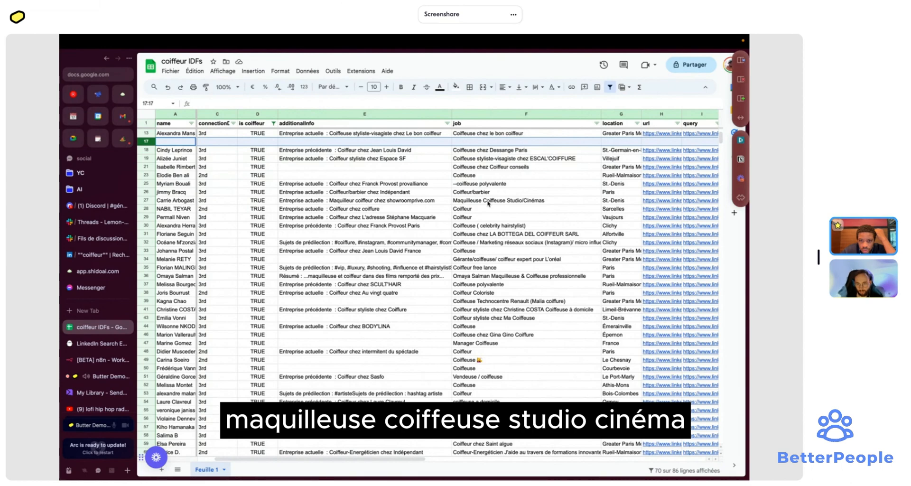
pyautogui.scroll(-5, 497, 326)
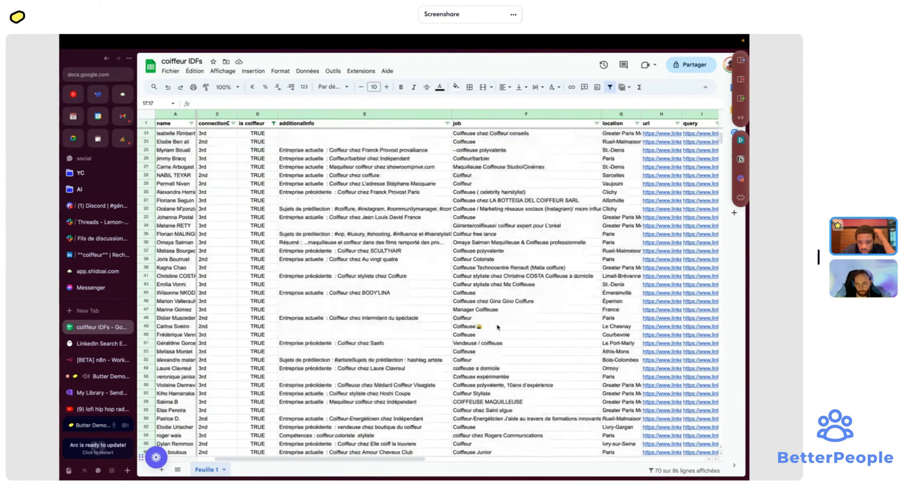
pyautogui.scroll(-3, 497, 327)
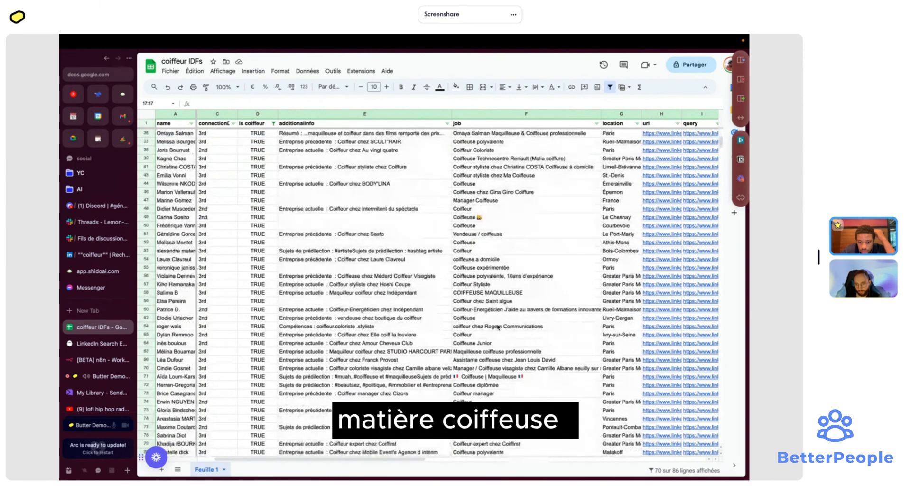
pyautogui.scroll(-2, 497, 326)
pyautogui.hscroll(-1, 497, 326)
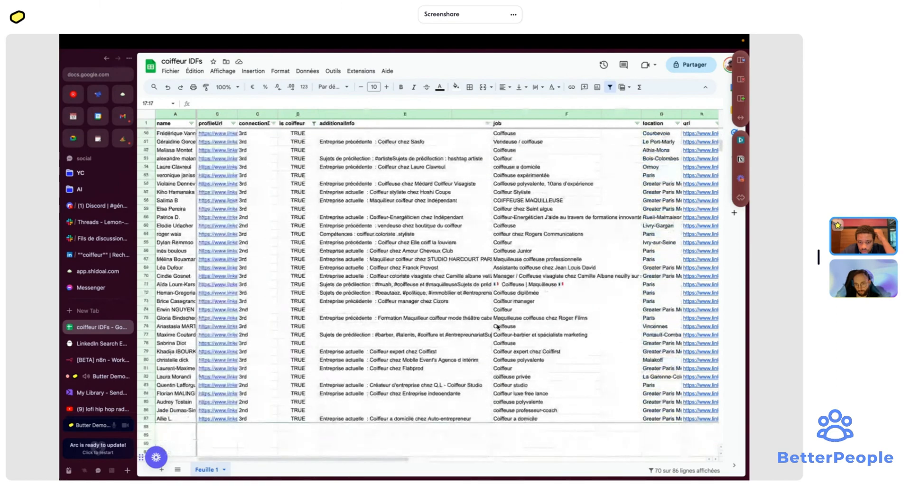
pyautogui.scroll(2, 497, 326)
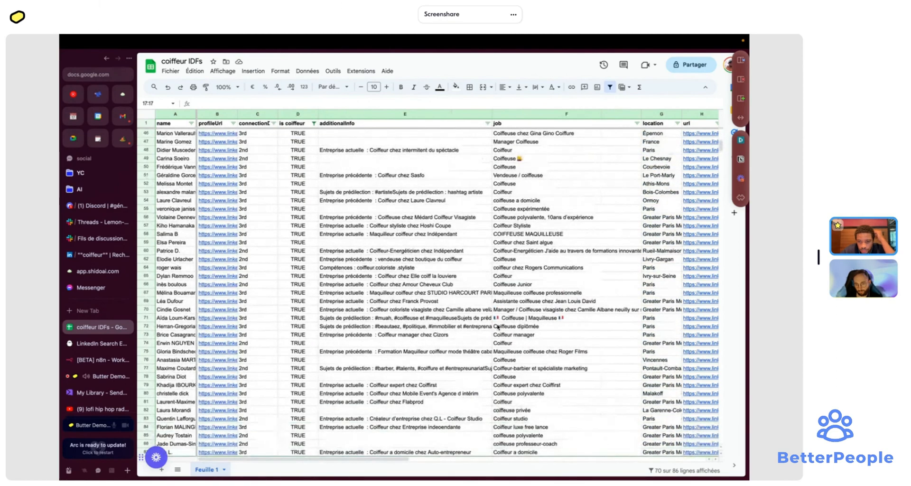
pyautogui.hscroll(1, 498, 326)
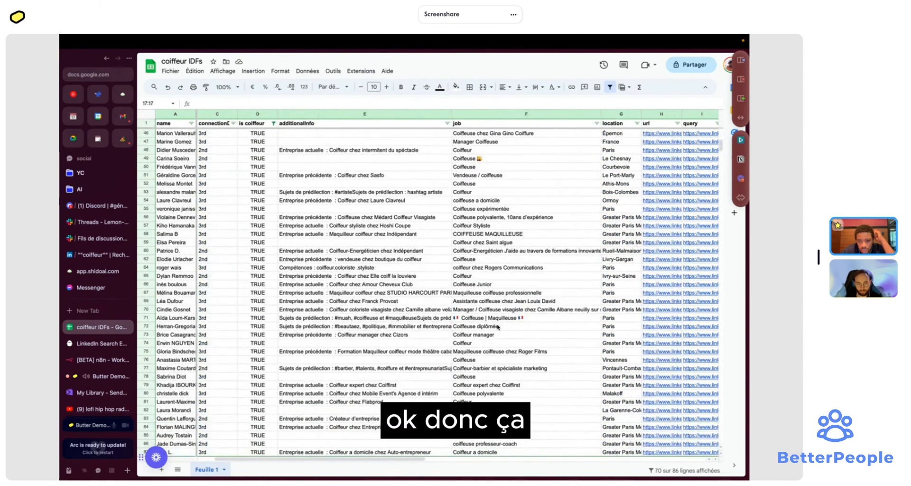
pyautogui.scroll(10, 498, 326)
pyautogui.hscroll(-1, 497, 327)
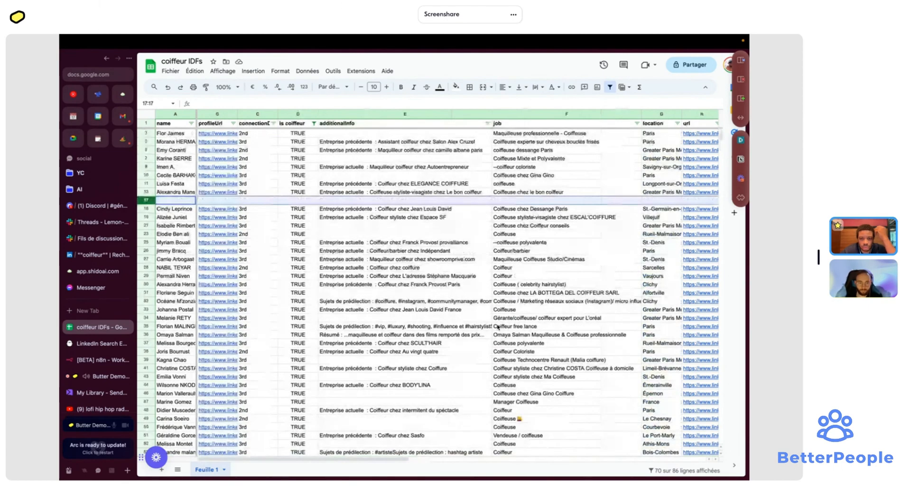
# - Delete blank row 17, then filter is coiffeur to FALSE and delete those rows
pyautogui.rightClick(144, 199)
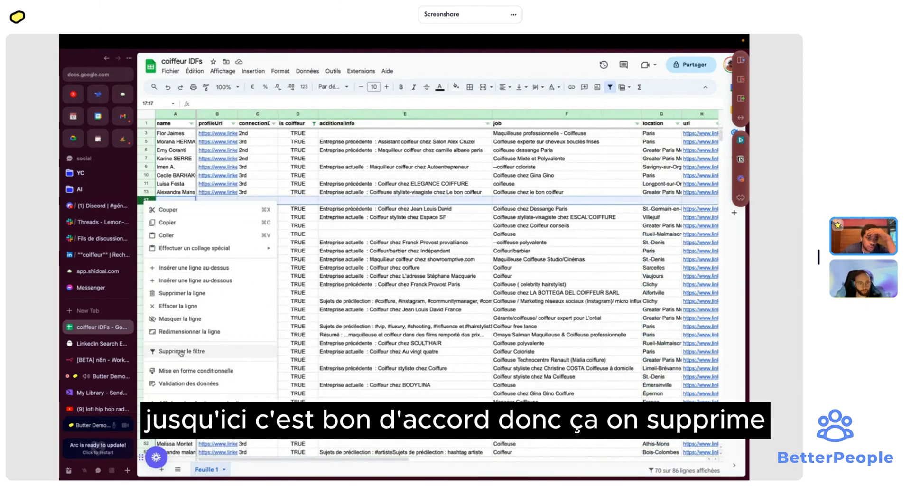
pyautogui.click(180, 293)
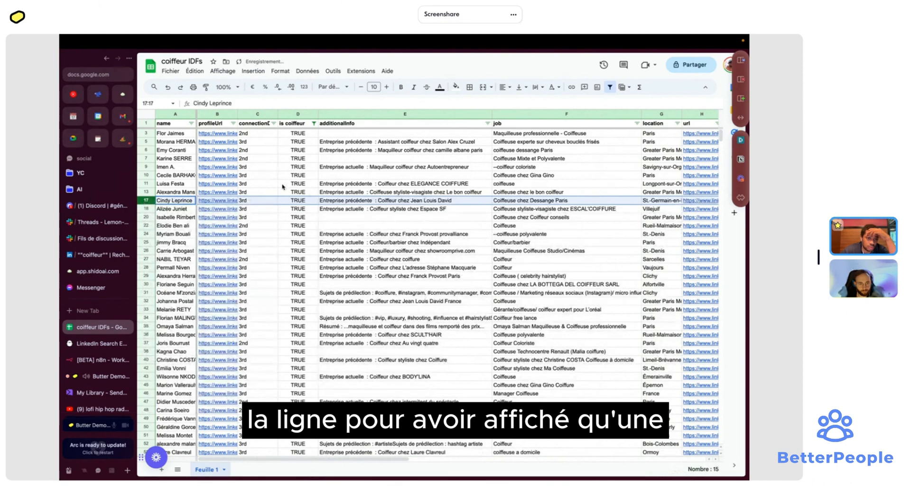
pyautogui.click(314, 124)
pyautogui.click(229, 256)
pyautogui.click(231, 269)
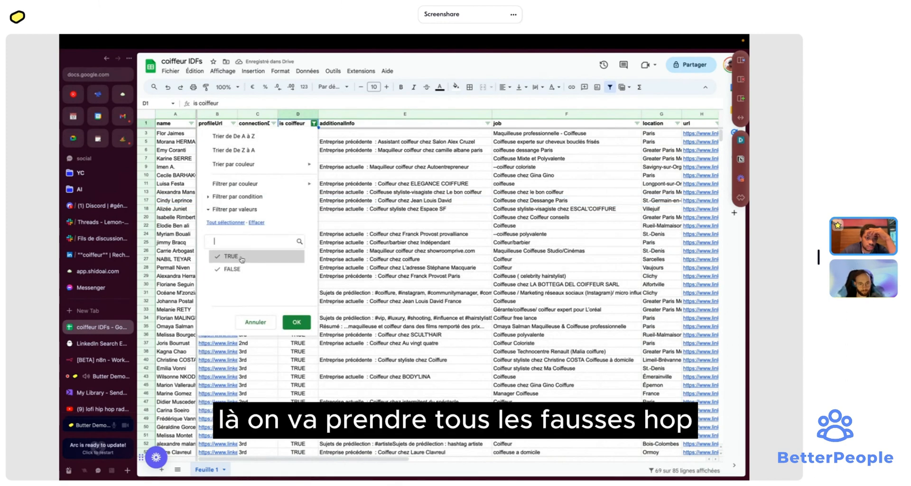
pyautogui.click(301, 325)
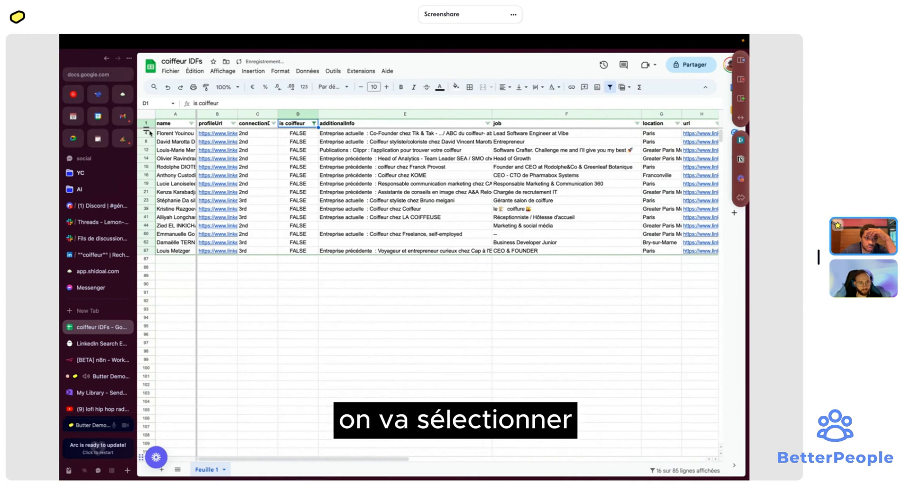
pyautogui.moveTo(150, 133); pyautogui.dragTo(150, 250)
pyautogui.rightClick(150, 251)
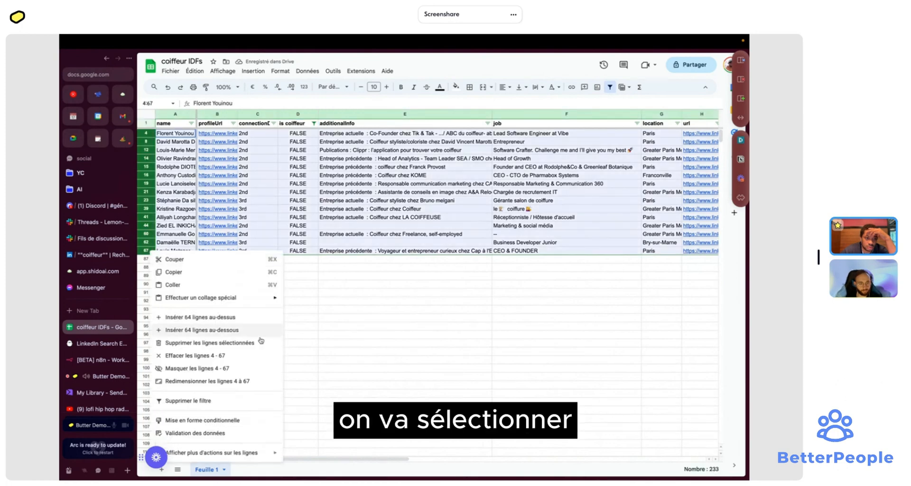
pyautogui.click(213, 343)
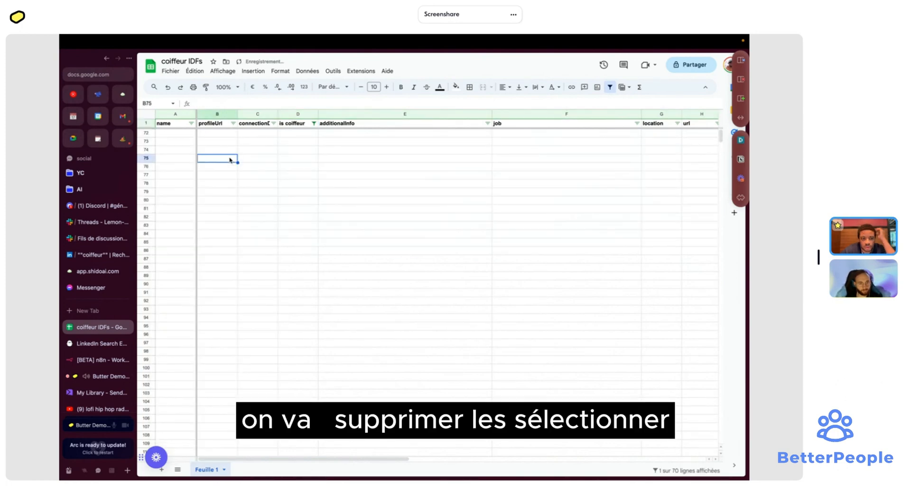
# - Reset the is coiffeur filter to Tout sélectionner to show every row
pyautogui.click(313, 123)
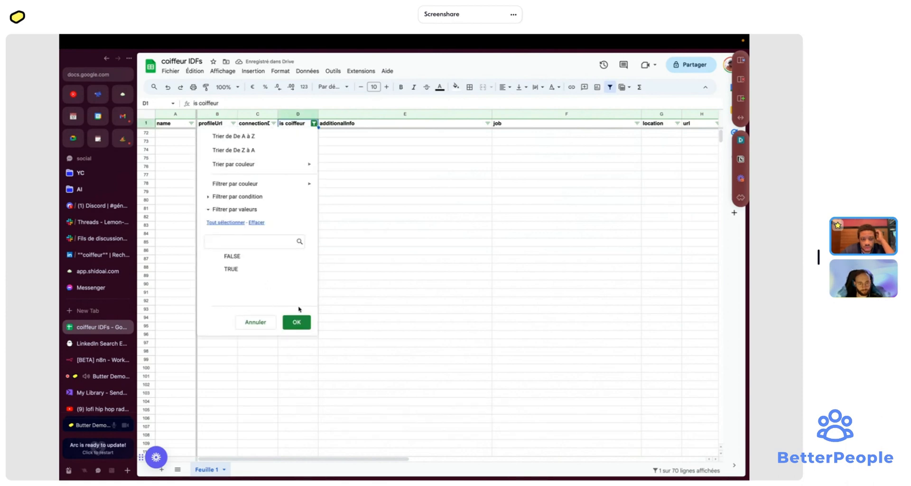
pyautogui.click(226, 223)
pyautogui.click(297, 322)
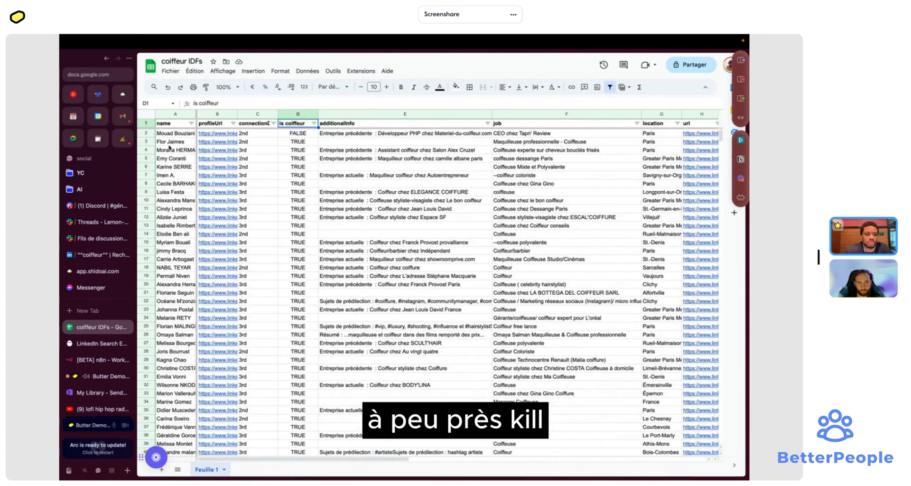
# - Delete row 2, the last remaining FALSE profile
pyautogui.click(148, 133)
pyautogui.rightClick(149, 132)
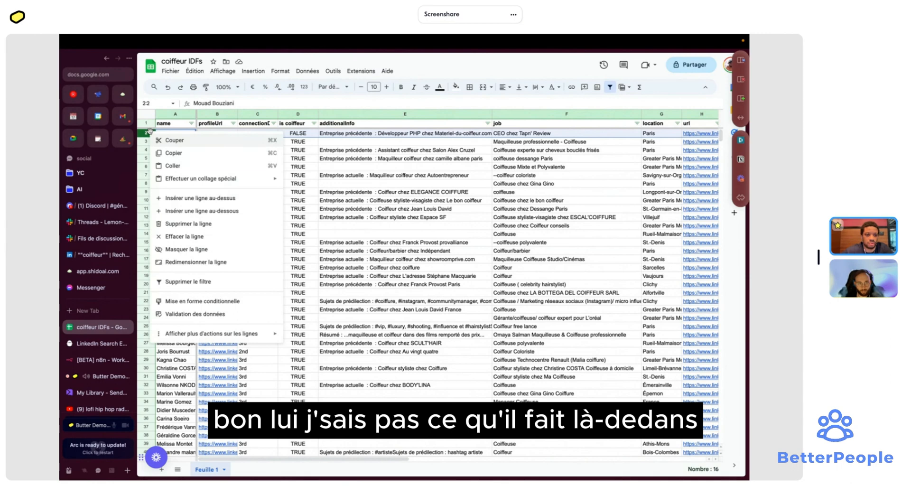
pyautogui.click(205, 225)
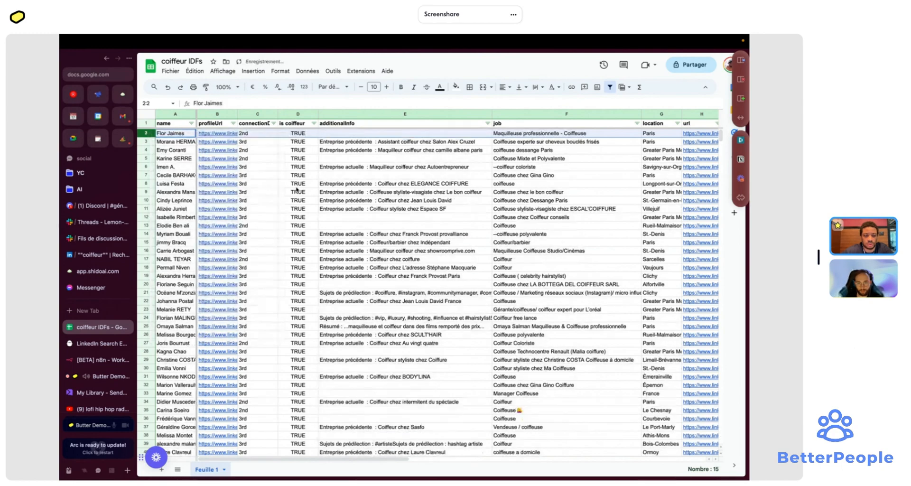
pyautogui.scroll(-8, 297, 190)
pyautogui.scroll(6, 297, 190)
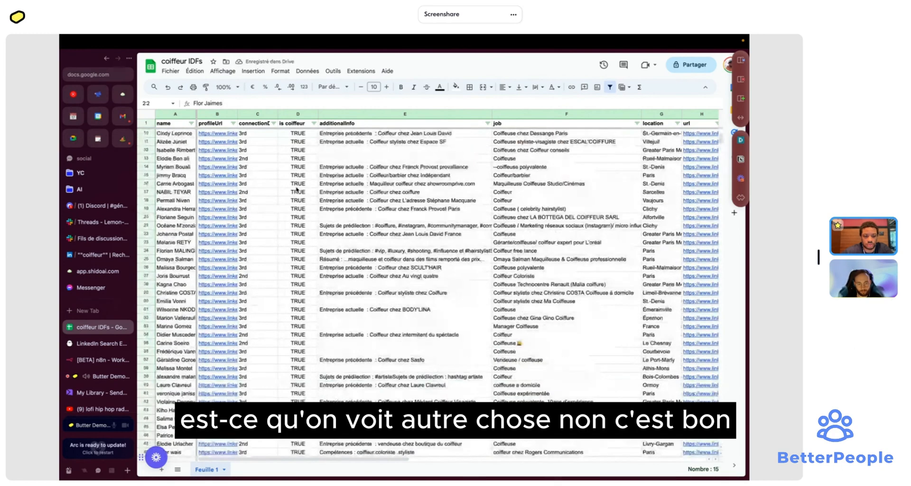
pyautogui.scroll(3, 297, 190)
pyautogui.hscroll(10, 332, 180)
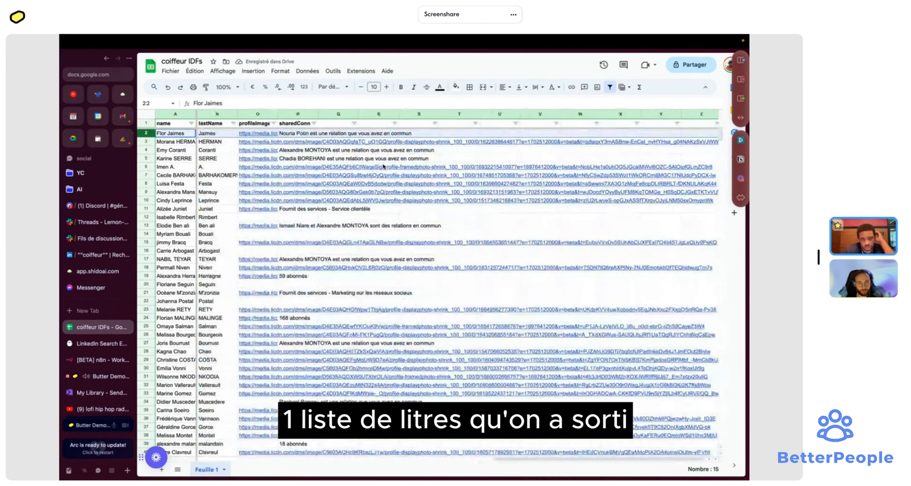
pyautogui.hscroll(-10, 384, 166)
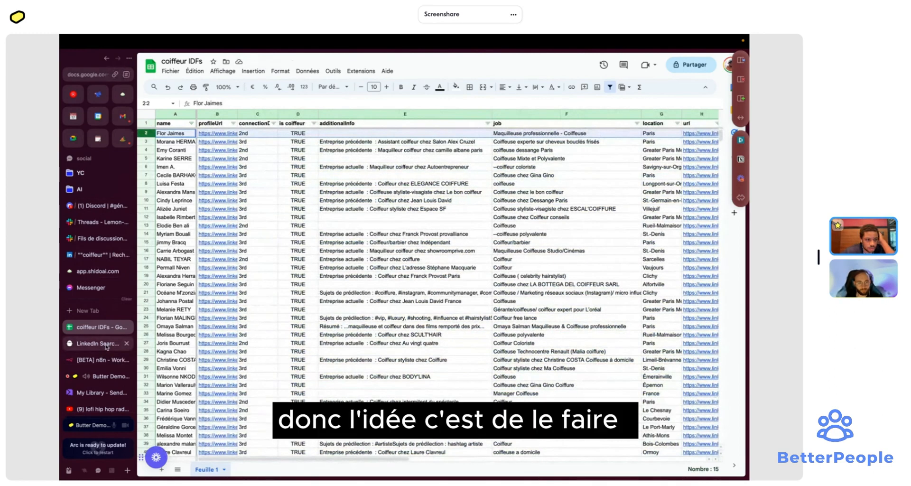
# - Narrow the additionalInfo column after checking D3's formula
pyautogui.click(286, 142)
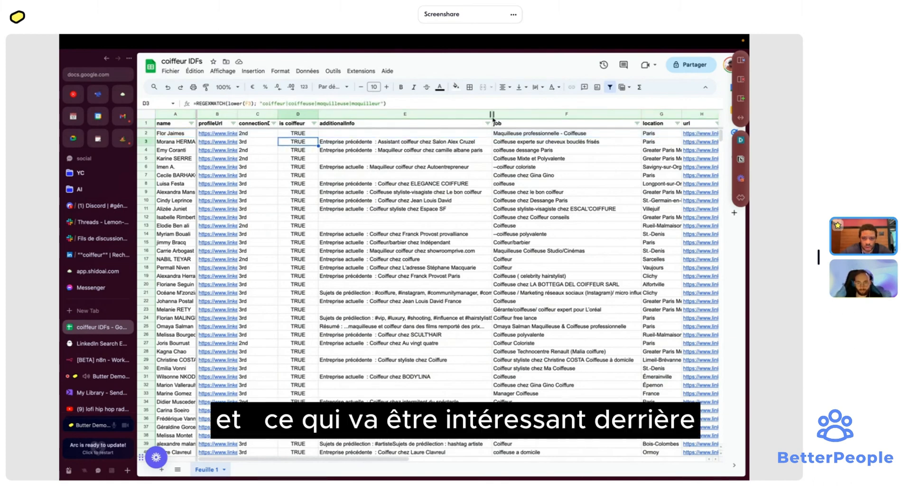
pyautogui.moveTo(492, 115); pyautogui.dragTo(406, 115)
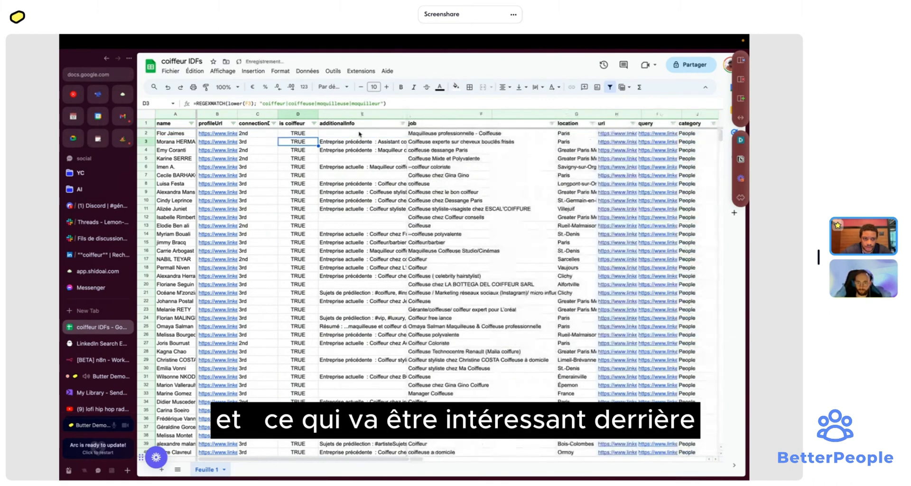
pyautogui.click(93, 360)
# - Create a new n8n workflow and name it 'message coiffeur'
pyautogui.click(304, 104)
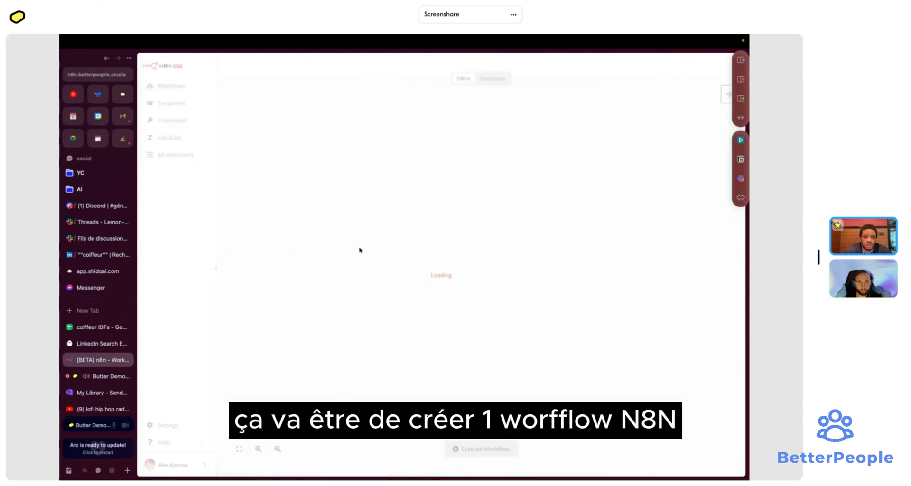
pyautogui.click(251, 67)
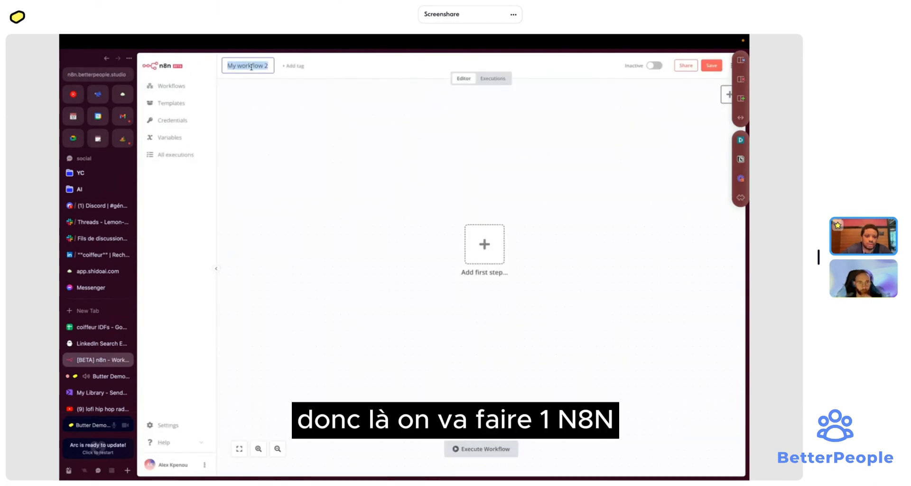
pyautogui.write('n8n')
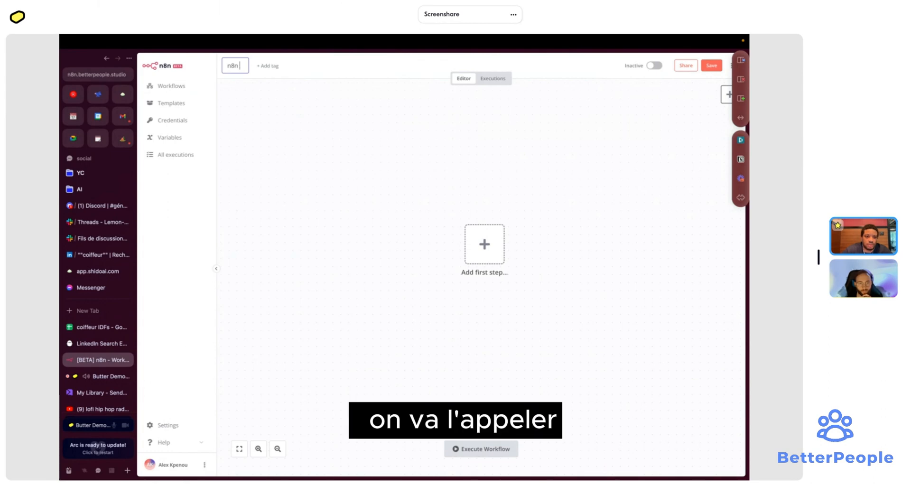
pyautogui.press('BackSpace')
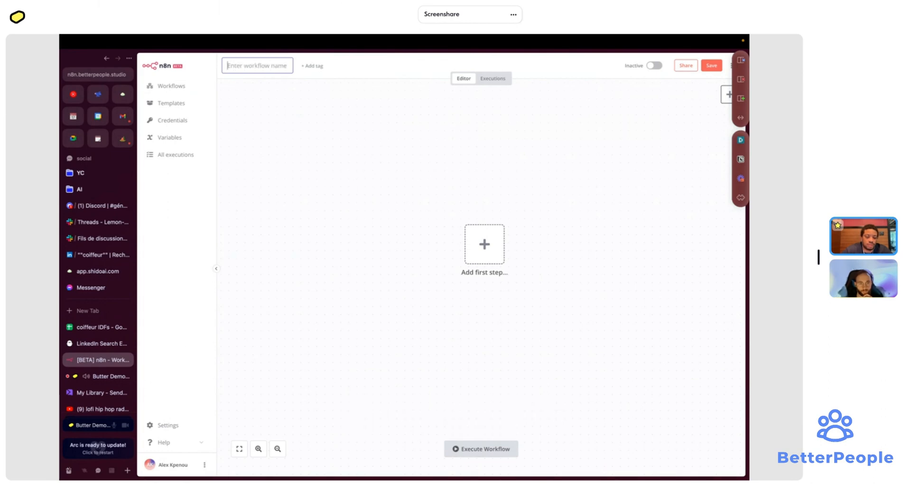
pyautogui.write('message')
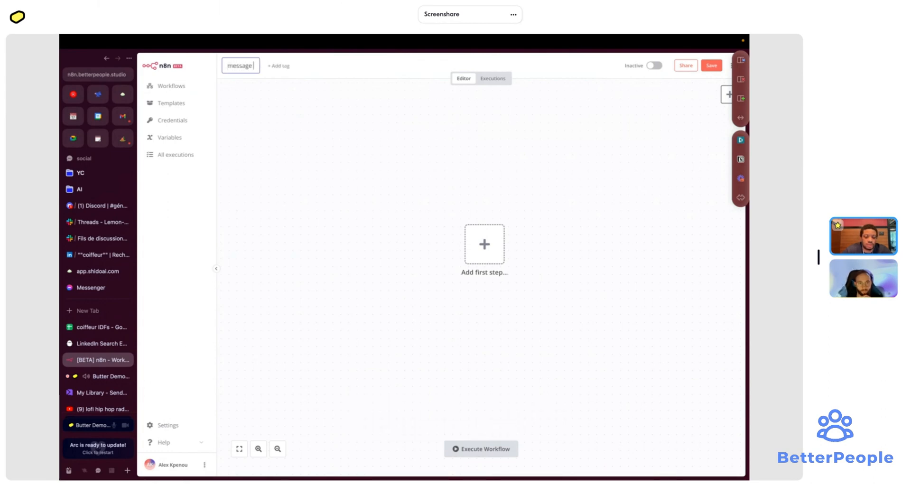
pyautogui.write(' coiffeur')
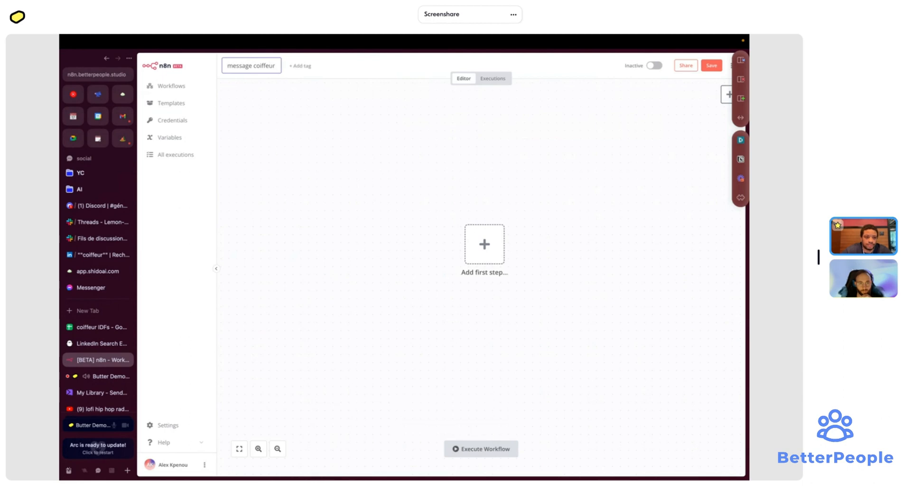
pyautogui.press('Return')
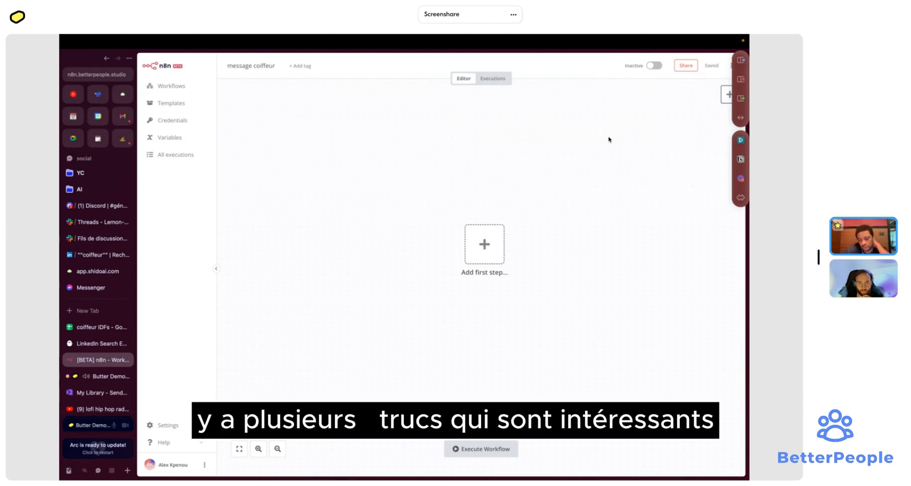
pyautogui.hscroll(5, 334, 287)
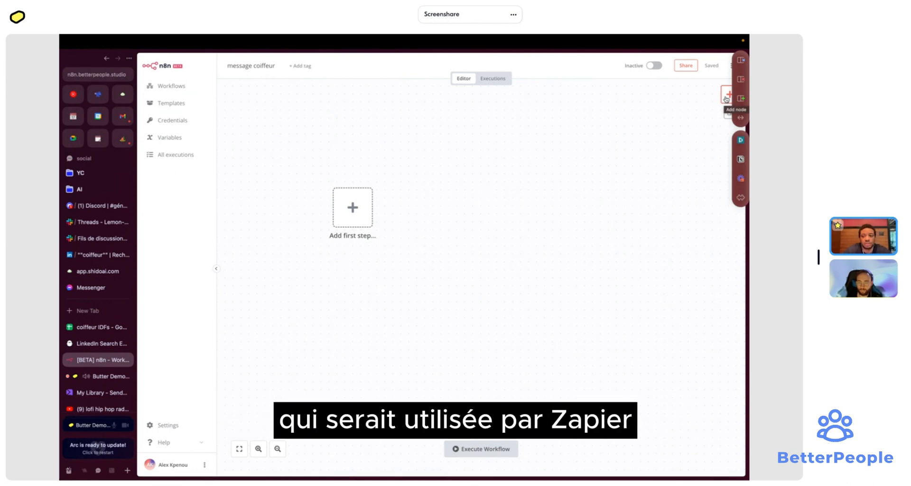
# - Start the workflow with a manual trigger node and shift it left on the canvas
pyautogui.click(727, 97)
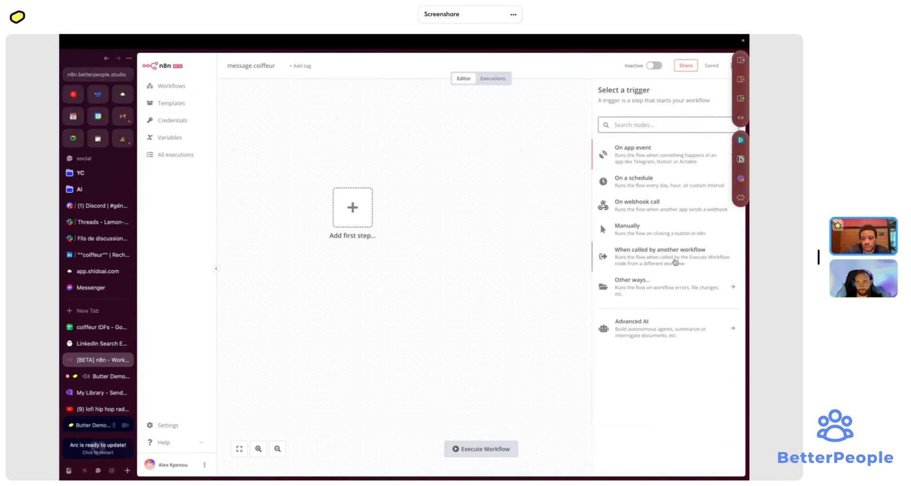
pyautogui.click(643, 234)
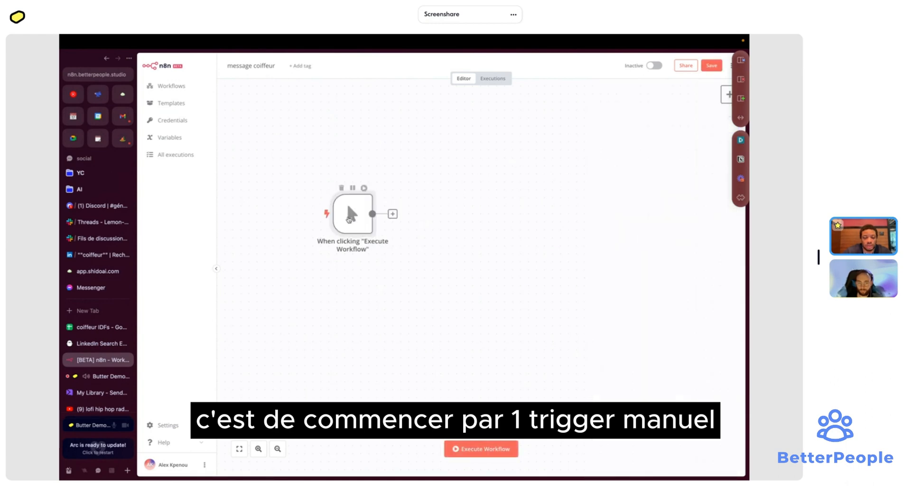
pyautogui.moveTo(343, 221); pyautogui.dragTo(316, 233)
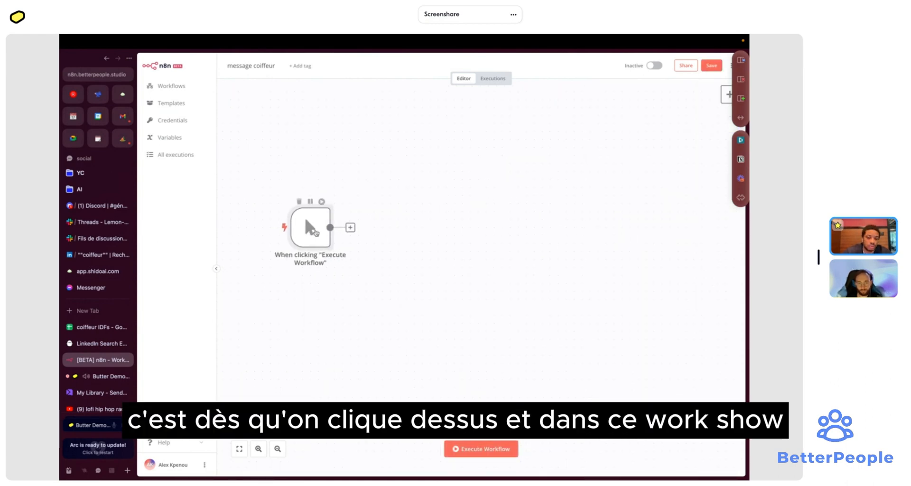
# - Add a Google Sheets node after the trigger by searching 'sheet'
pyautogui.click(351, 227)
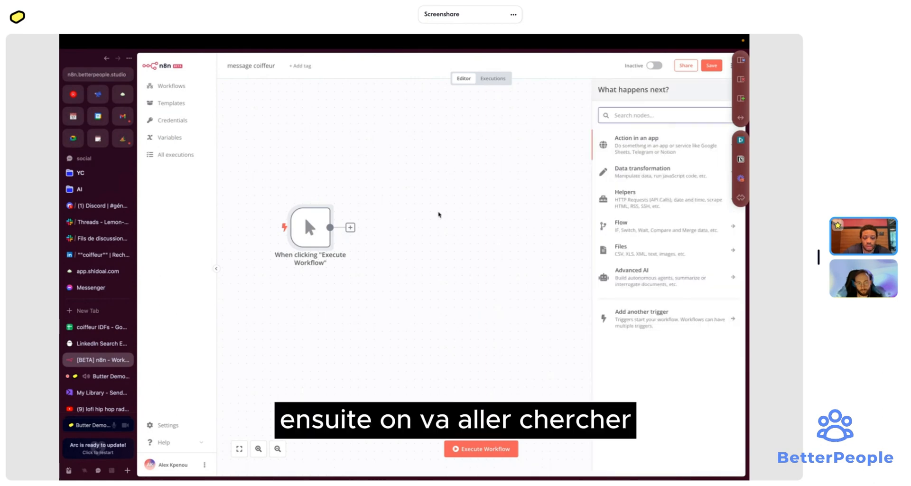
pyautogui.write('sheet')
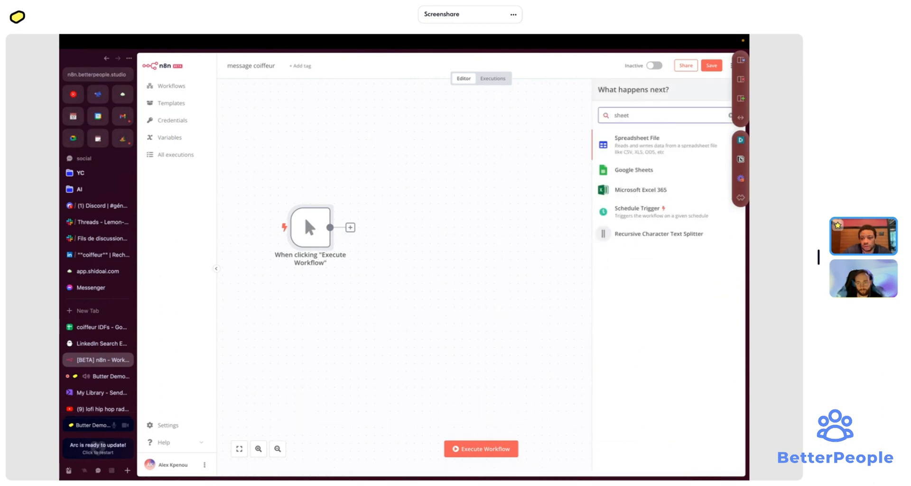
pyautogui.press('Down')
pyautogui.press('Return')
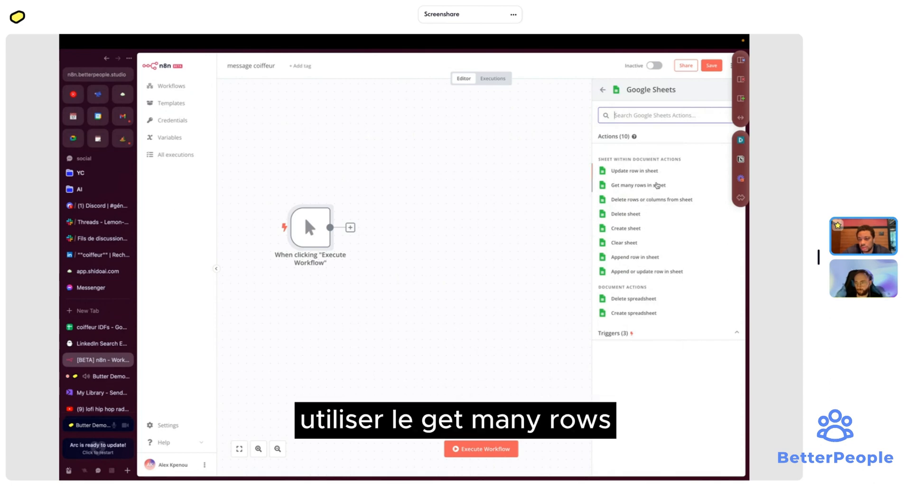
# - Make it a Google Sheets 'Get Many Rows' node using the personal credential, then open coiffeur IDFs sharing
pyautogui.click(655, 185)
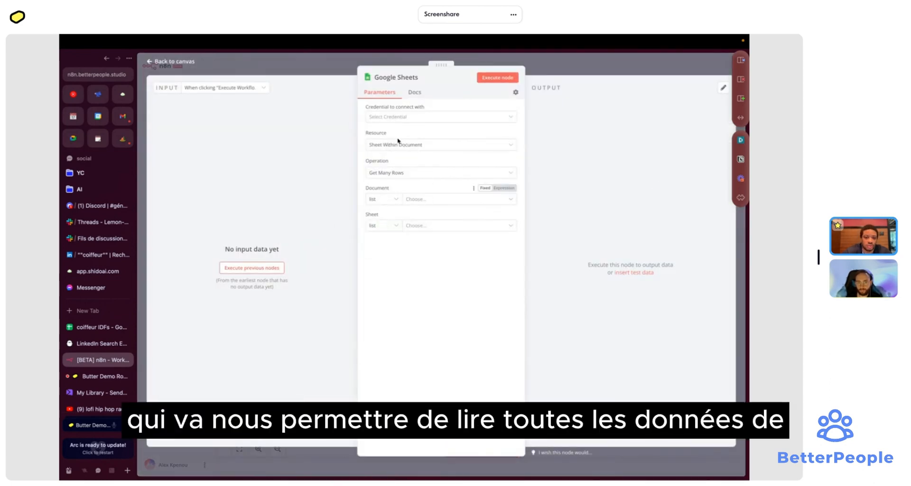
pyautogui.click(388, 116)
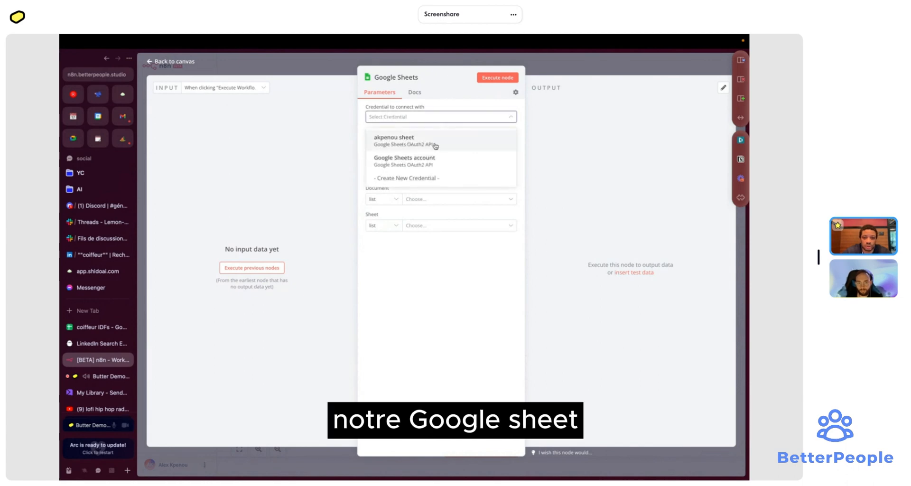
pyautogui.click(459, 141)
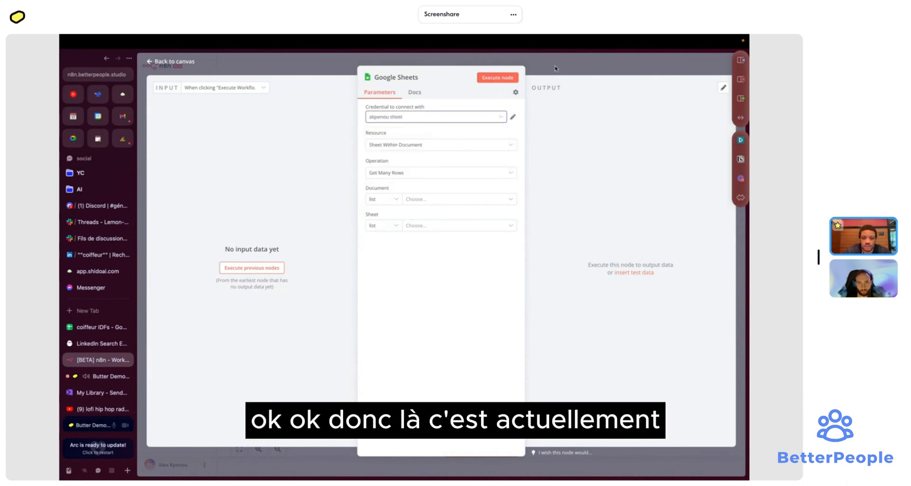
pyautogui.press('Escape')
pyautogui.click(95, 327)
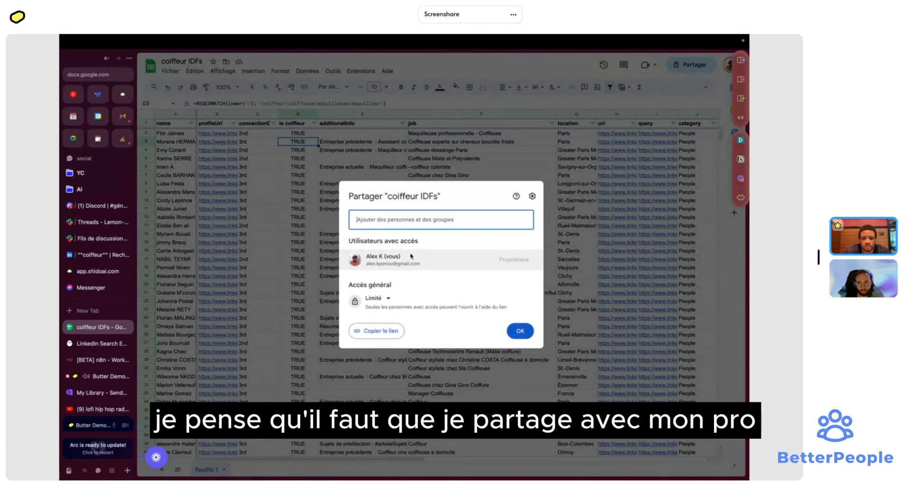
# - Share coiffeur IDFs with the work account as Editor, without sending a notification
pyautogui.click(404, 243)
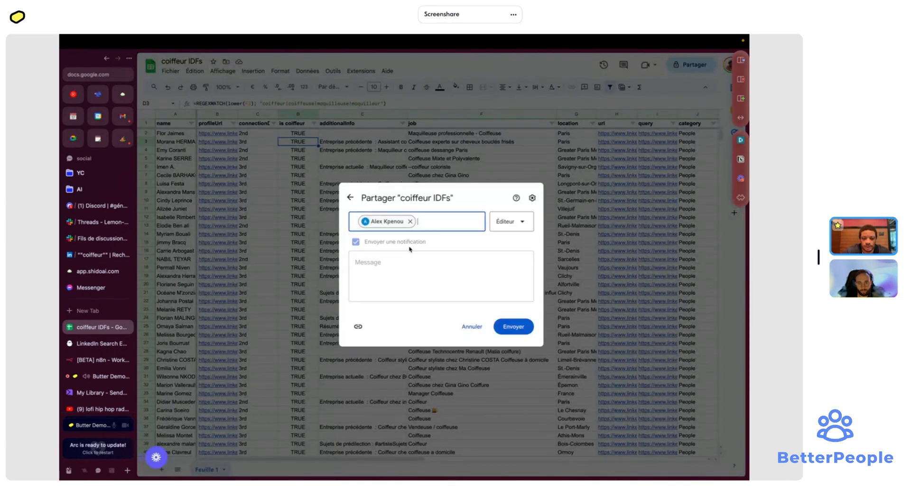
pyautogui.click(356, 271)
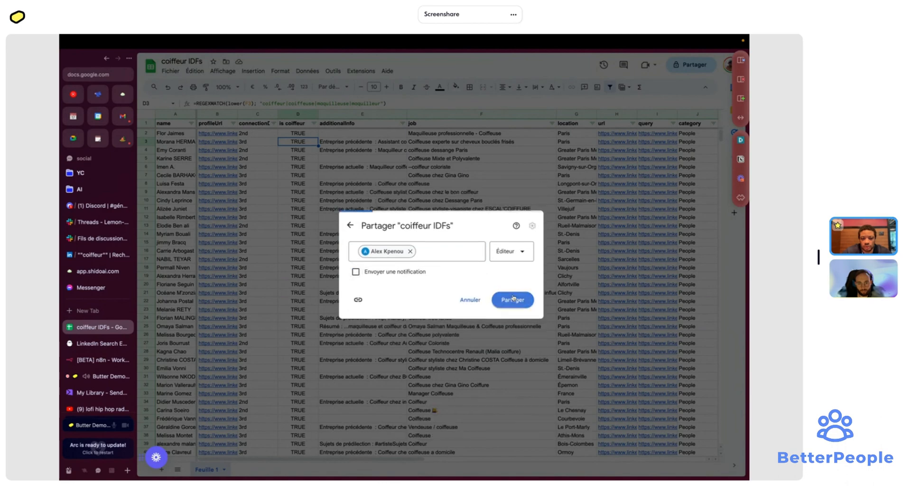
pyautogui.press('Escape')
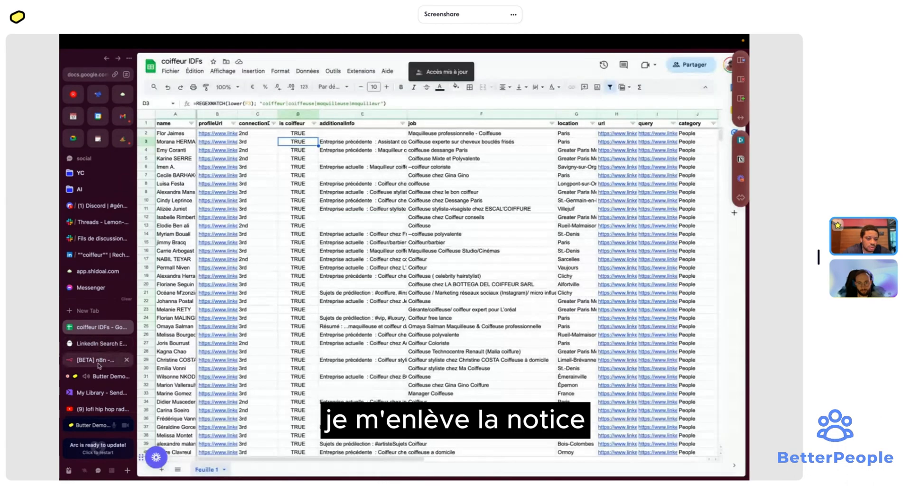
pyautogui.click(102, 360)
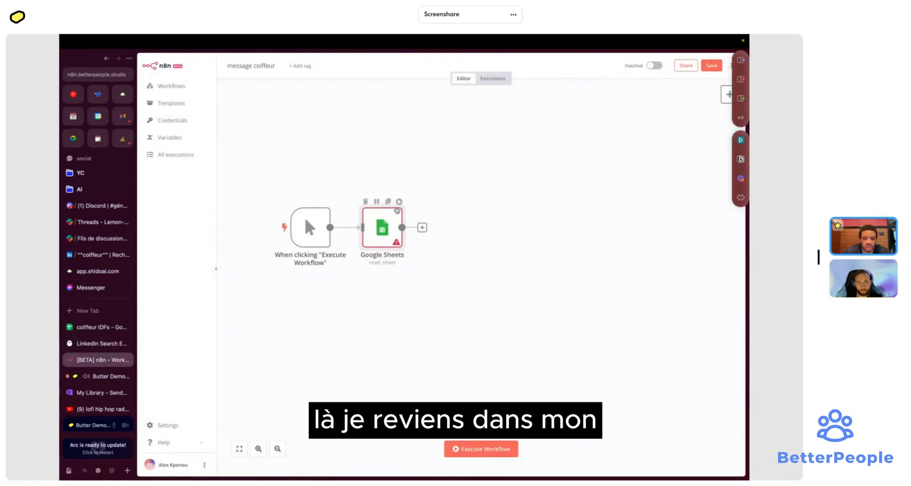
# - Set the Google Sheets node's Document to coiffeur IDFs and Sheet to Feuille 1
pyautogui.doubleClick(382, 227)
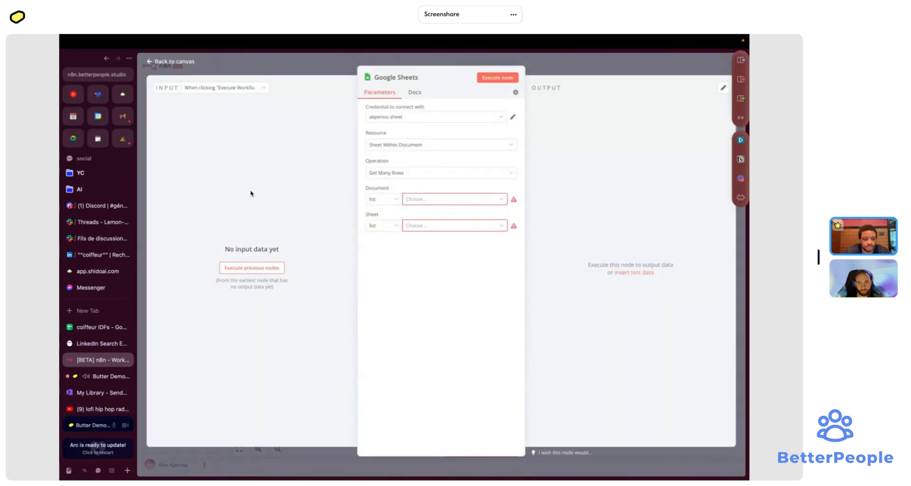
pyautogui.click(97, 327)
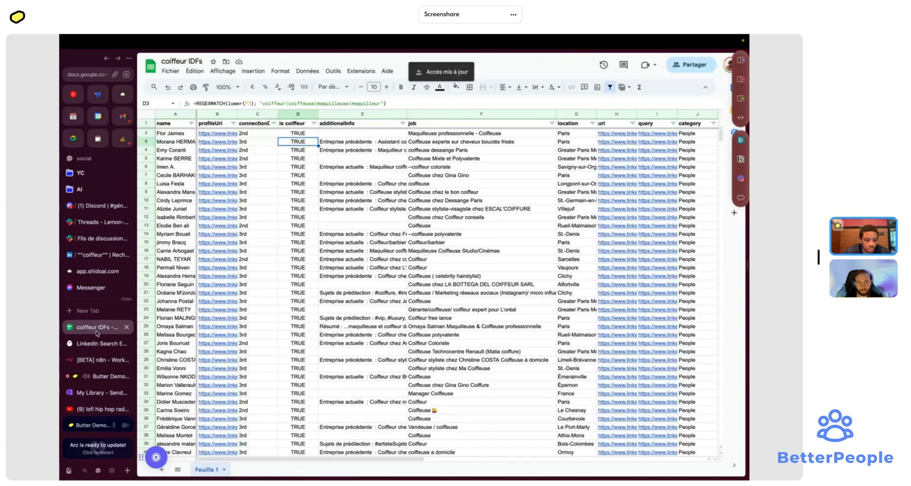
pyautogui.click(97, 359)
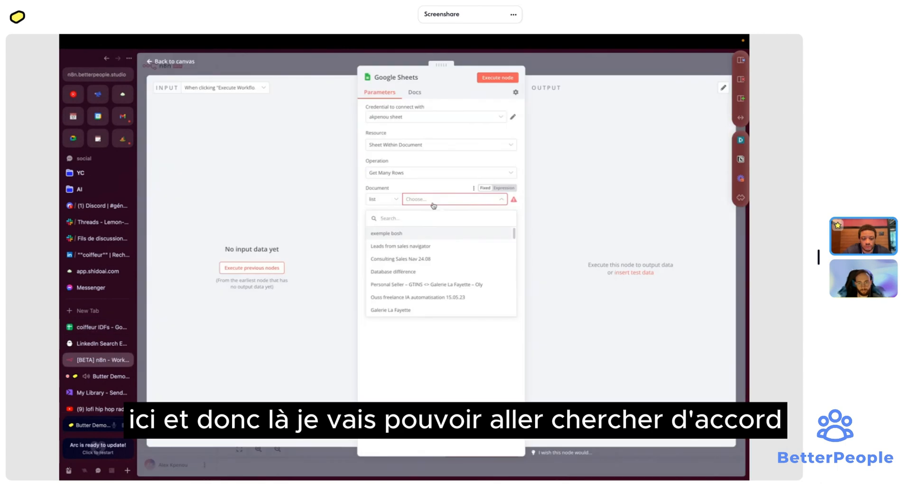
pyautogui.write('coiffeur')
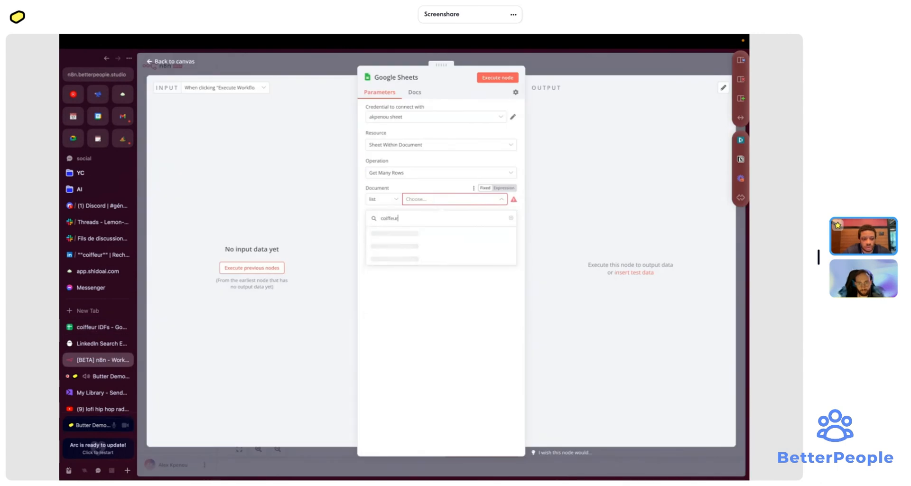
pyautogui.click(384, 233)
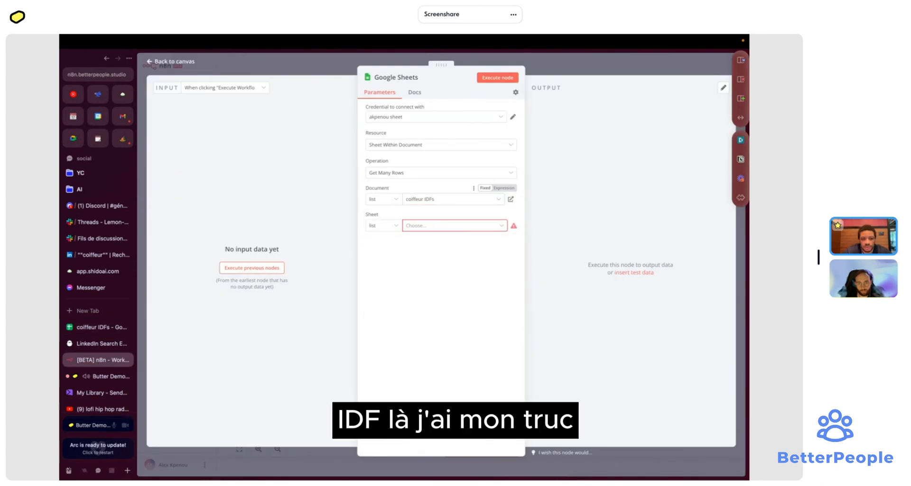
pyautogui.click(409, 227)
pyautogui.click(413, 250)
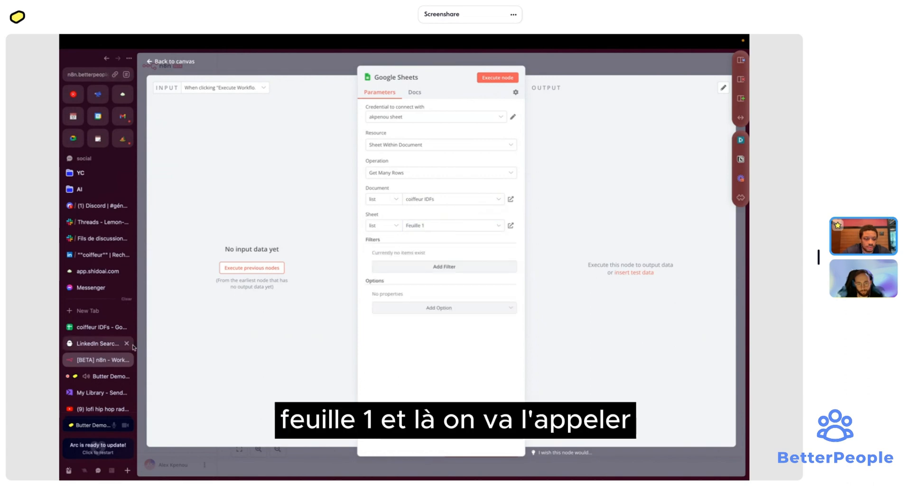
pyautogui.click(99, 327)
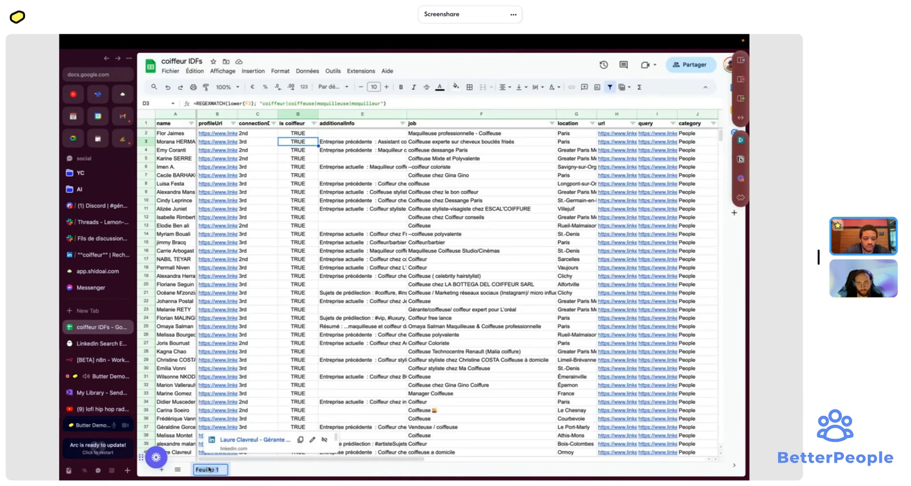
# - Rename Feuille 1 to 'leads clean' and add a new sheet named 'work'
pyautogui.write('leads clean')
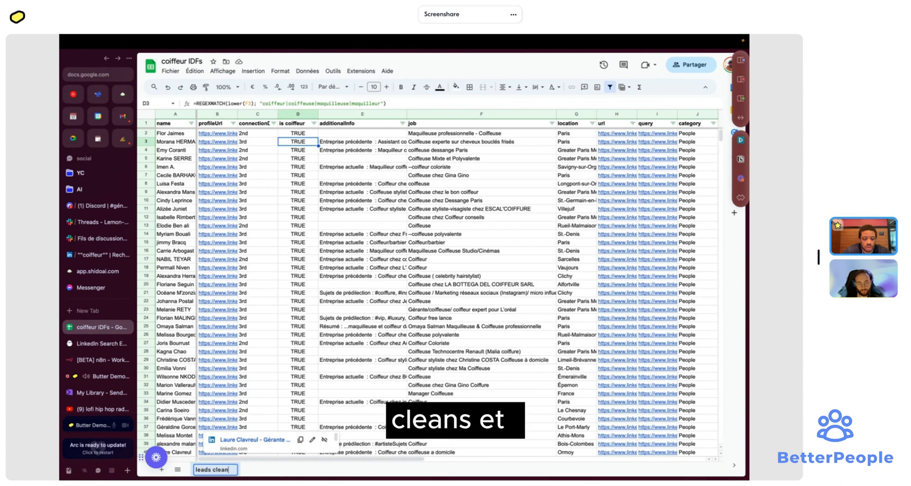
pyautogui.press('Return')
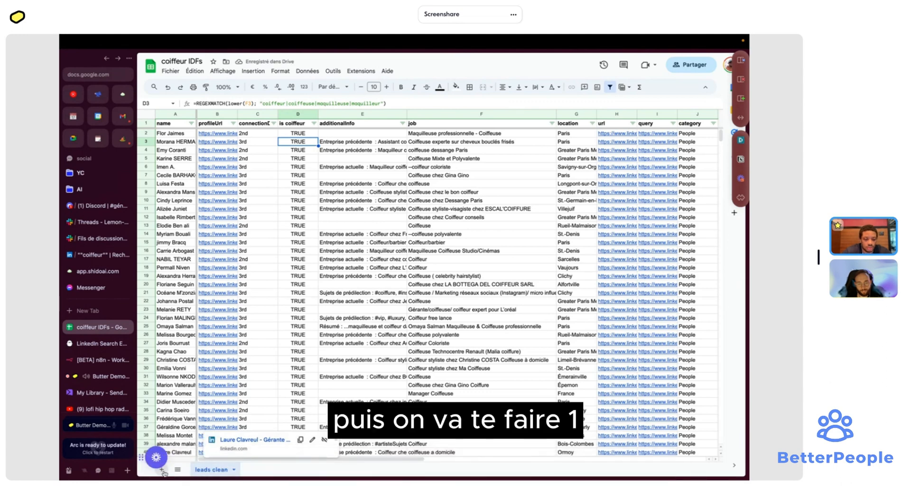
pyautogui.click(161, 469)
pyautogui.doubleClick(257, 469)
pyautogui.write('work')
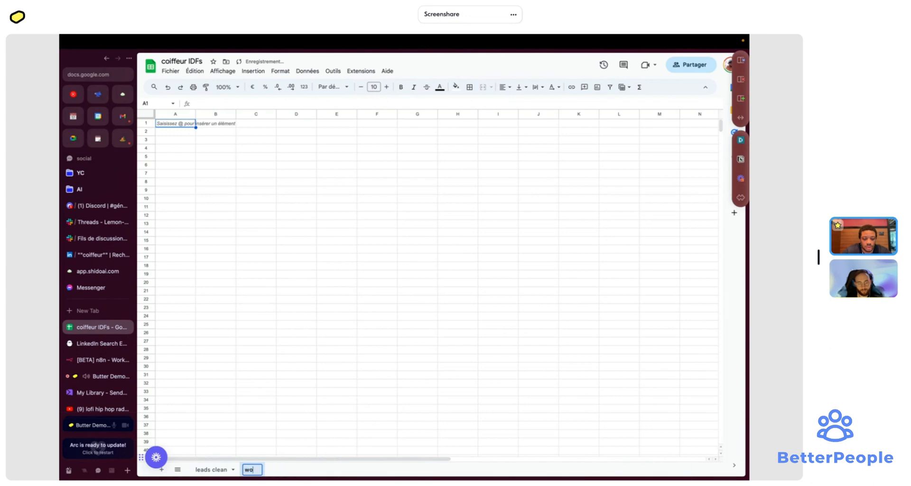
pyautogui.press('Return')
# - Paste the header and first five lead rows from leads clean into work at A1
pyautogui.click(208, 469)
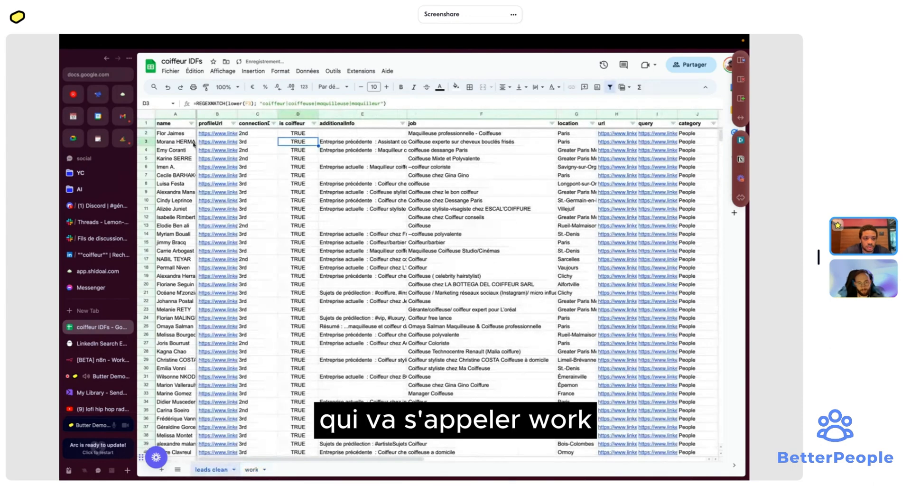
pyautogui.click(168, 125)
pyautogui.moveTo(168, 124); pyautogui.dragTo(681, 169)
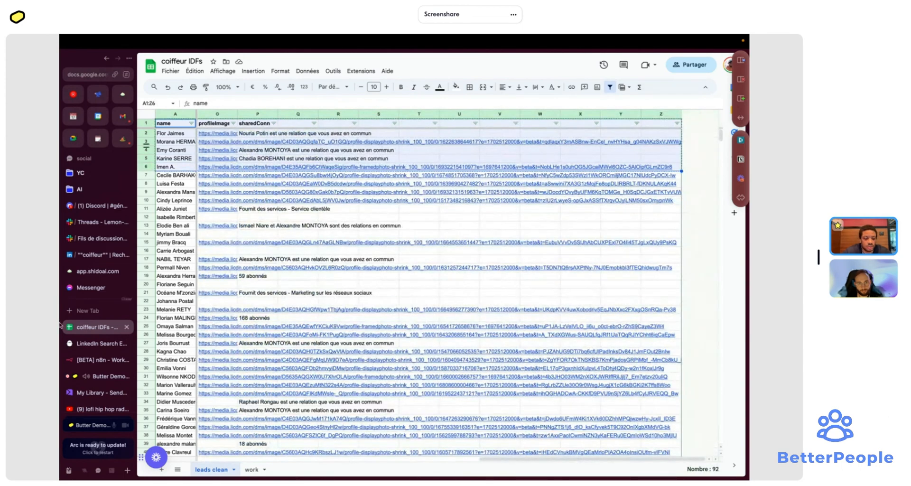
pyautogui.click(251, 469)
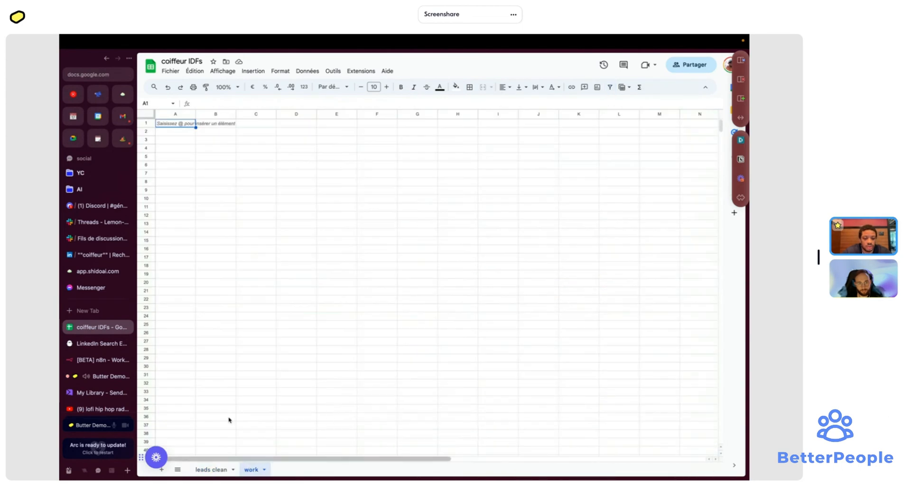
pyautogui.click(179, 126)
pyautogui.hotkey('ctrl', 'v')
pyautogui.click(197, 165)
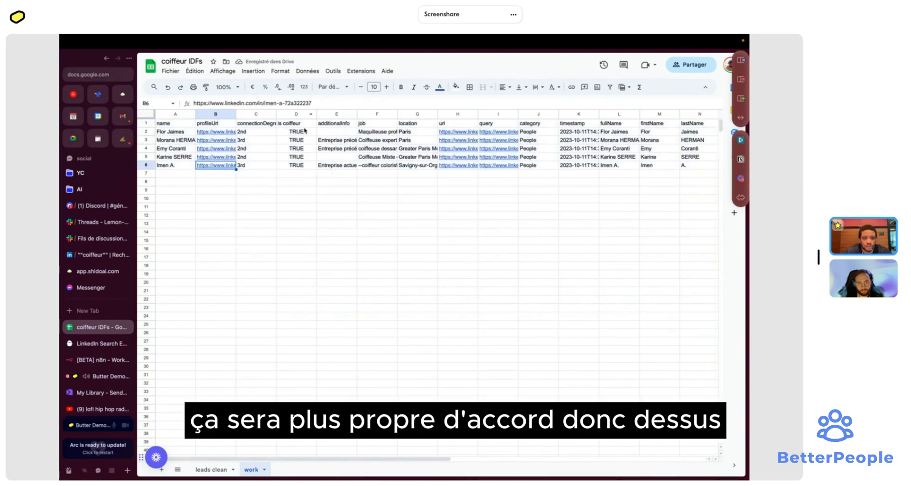
# - Delete the is coiffeur and connectionDegree columns from the work sheet
pyautogui.click(297, 115)
pyautogui.rightClick(296, 115)
pyautogui.click(296, 115)
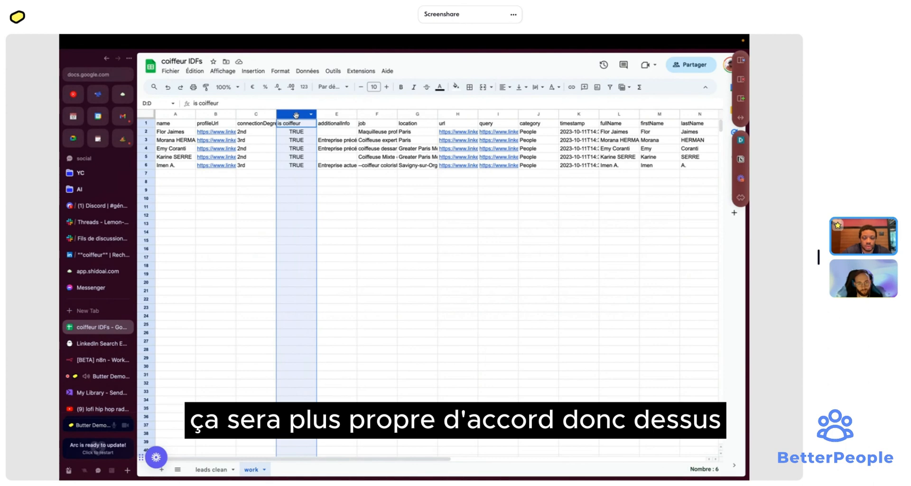
pyautogui.rightClick(296, 115)
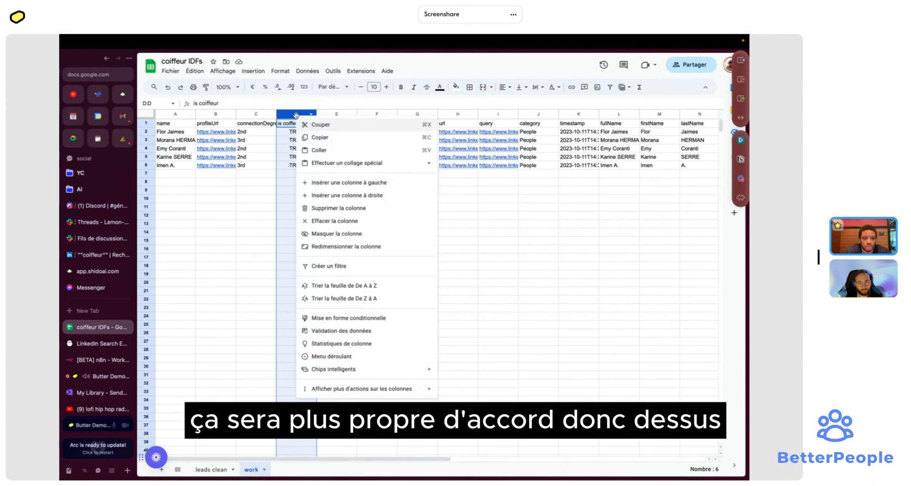
pyautogui.click(323, 208)
pyautogui.click(268, 115)
pyautogui.rightClick(267, 114)
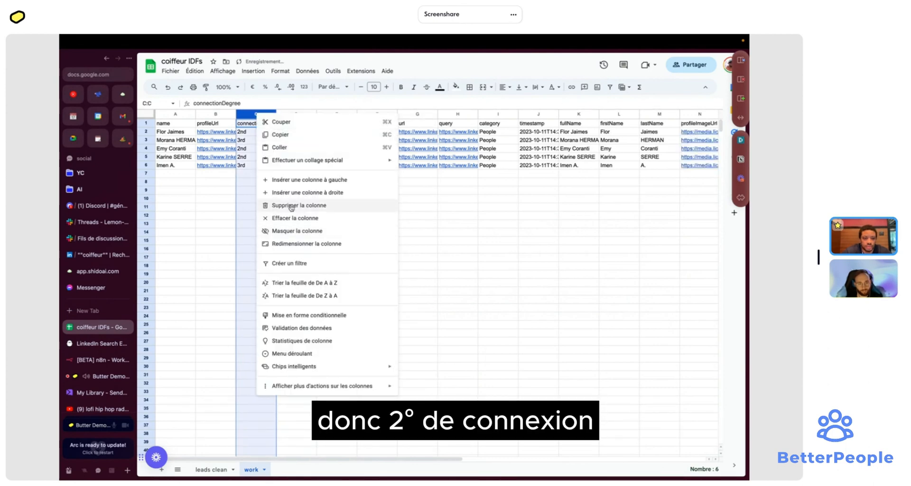
pyautogui.click(293, 207)
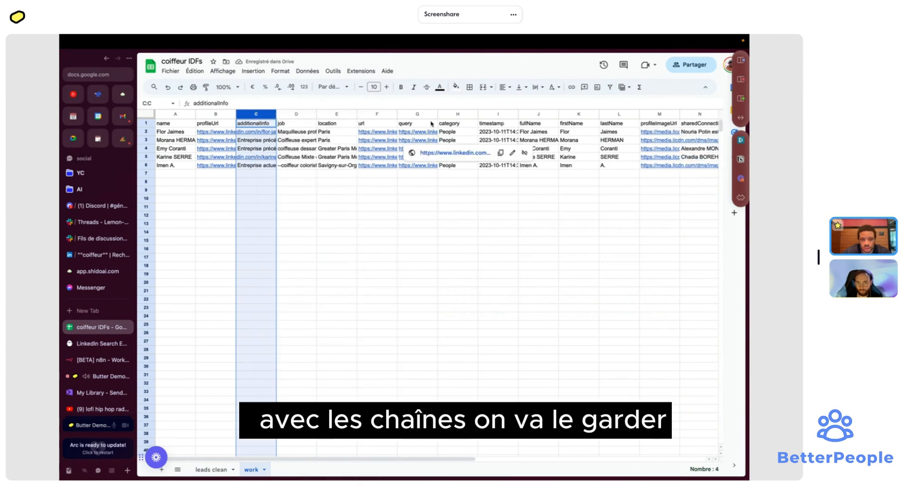
# - Select and delete columns G–J: query, category, timestamp and fullName
pyautogui.click(417, 115)
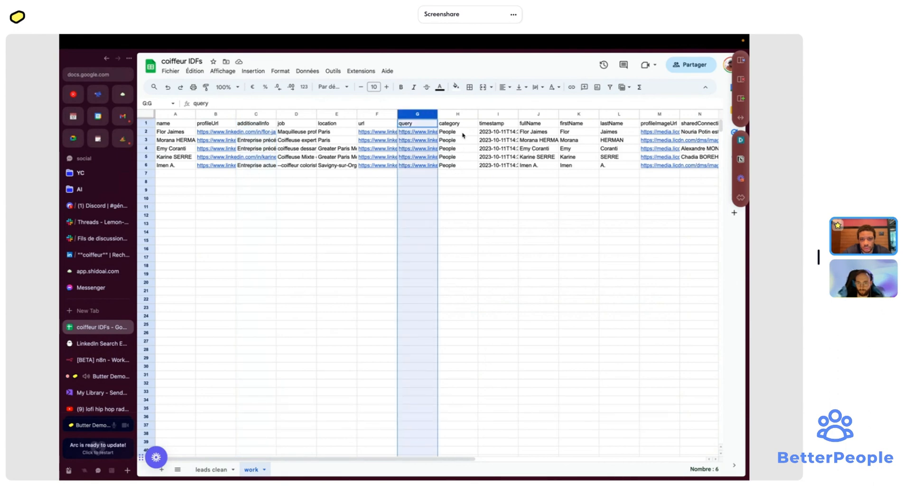
pyautogui.keyDown('shift'); pyautogui.click(457, 114); pyautogui.keyUp('shift')
pyautogui.hscroll(5, 480, 185)
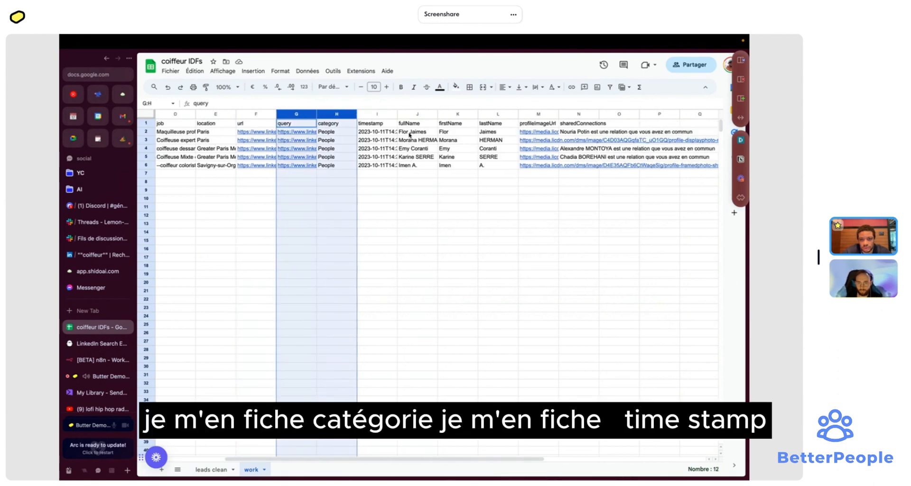
pyautogui.keyDown('shift'); pyautogui.click(379, 115); pyautogui.keyUp('shift')
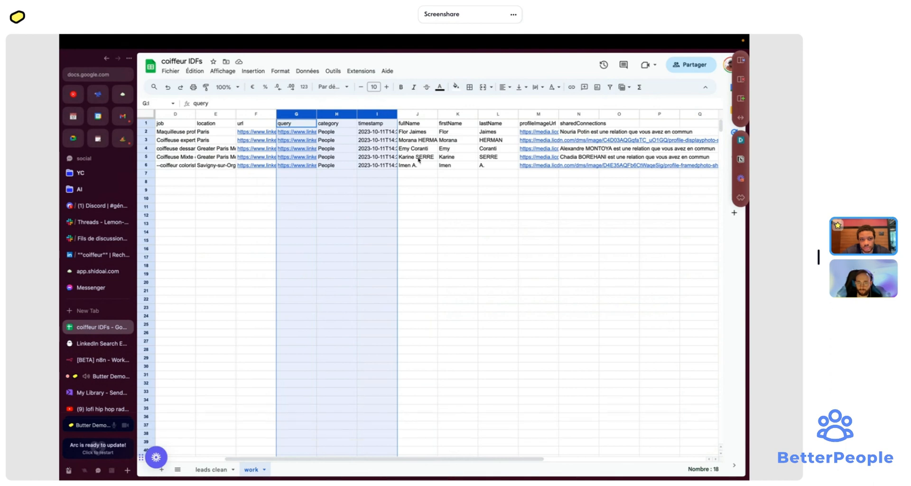
pyautogui.hscroll(-5, 419, 160)
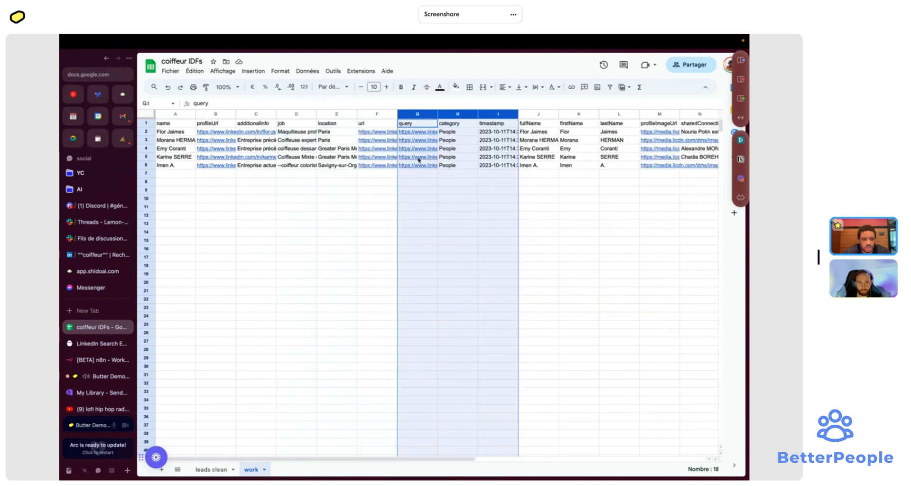
pyautogui.hscroll(2, 419, 160)
pyautogui.keyDown('shift'); pyautogui.click(484, 114); pyautogui.keyUp('shift')
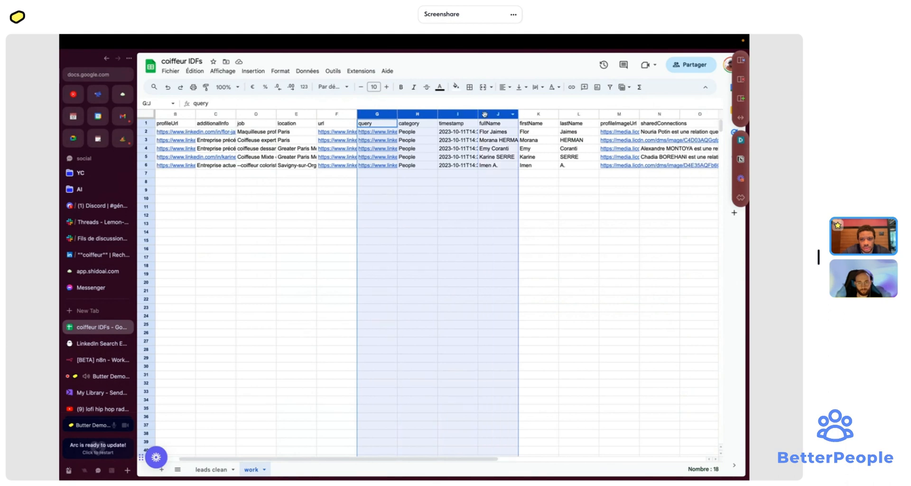
pyautogui.hscroll(3, 536, 177)
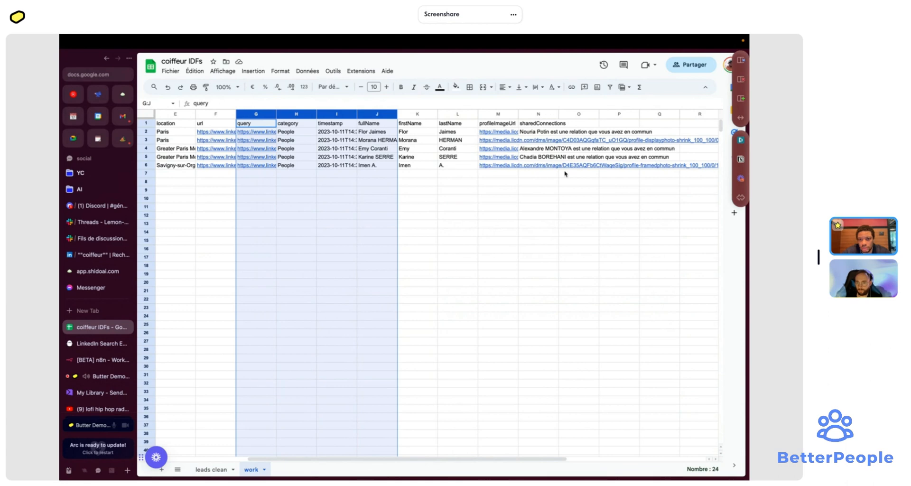
pyautogui.rightClick(323, 115)
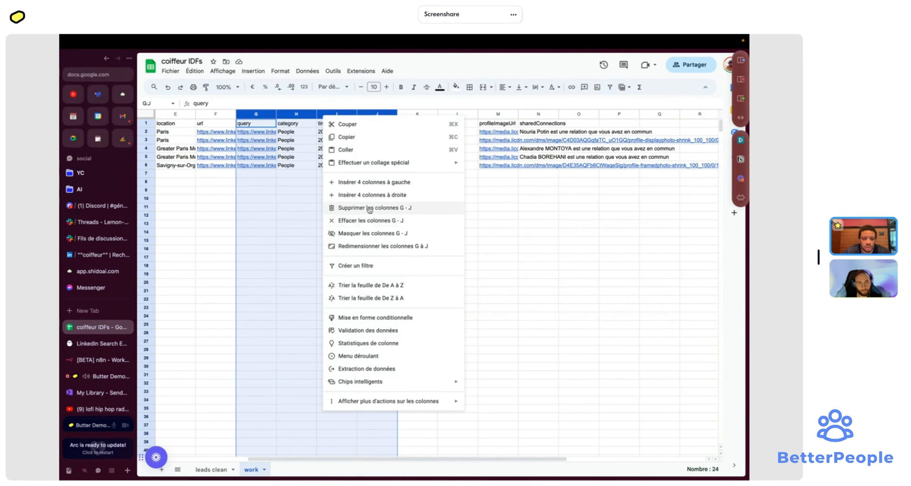
pyautogui.click(368, 208)
pyautogui.click(367, 173)
# - Inspect the sharedConnections text in cells J2 and J5
pyautogui.click(377, 114)
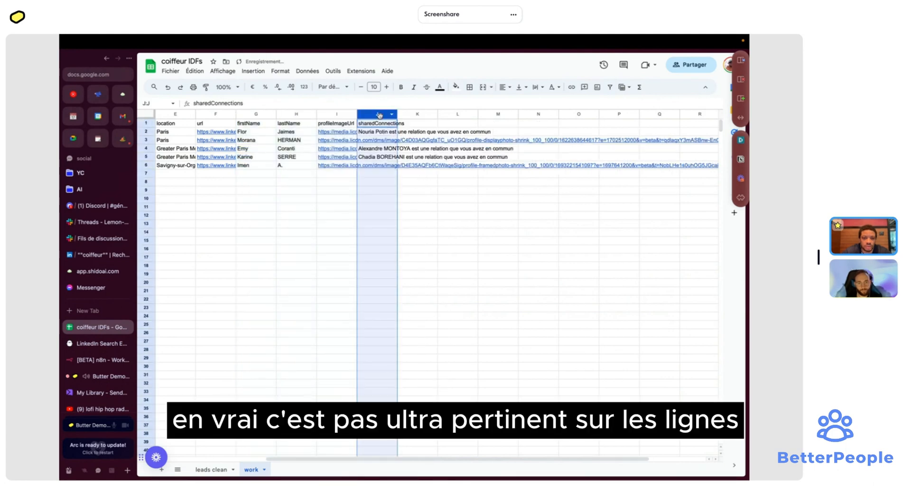
pyautogui.click(382, 132)
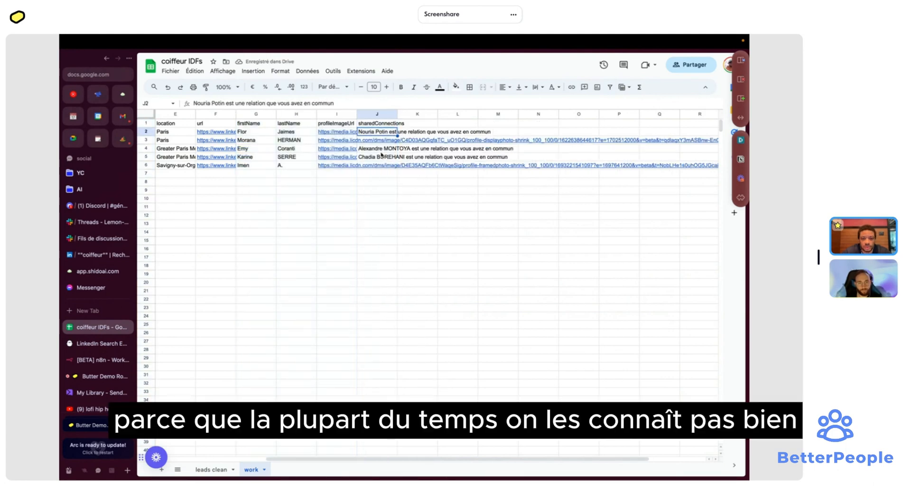
pyautogui.click(379, 157)
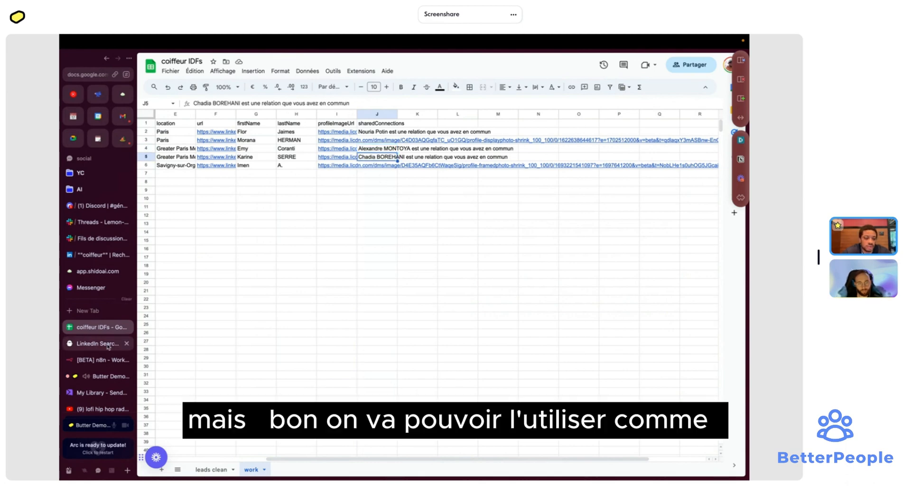
# - Switch the n8n Google Sheets node to read the work sheet
pyautogui.click(109, 364)
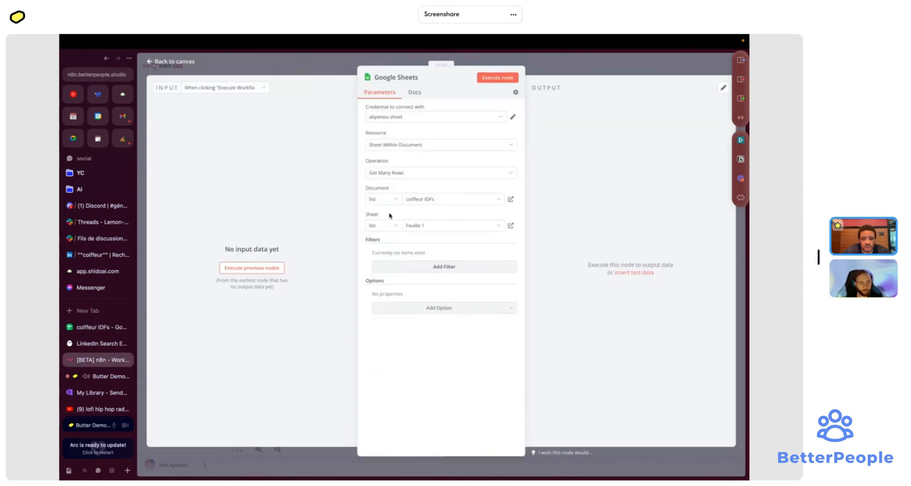
pyautogui.click(442, 230)
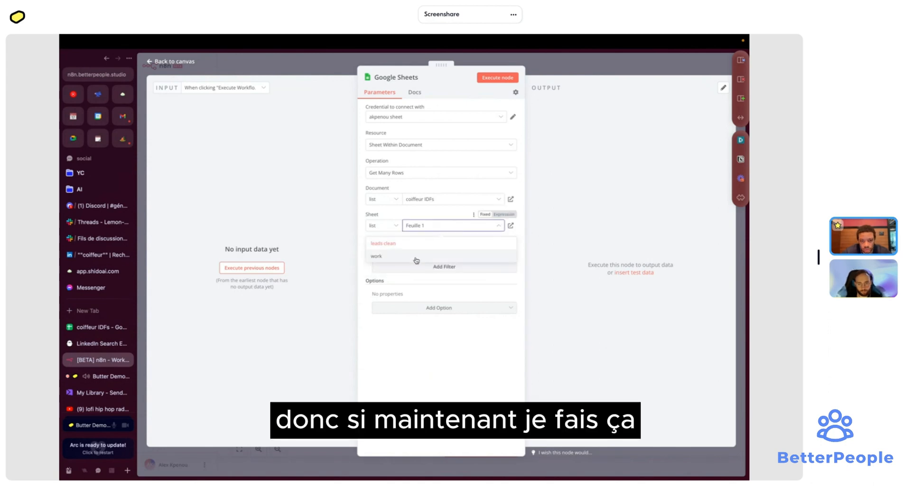
pyautogui.click(410, 256)
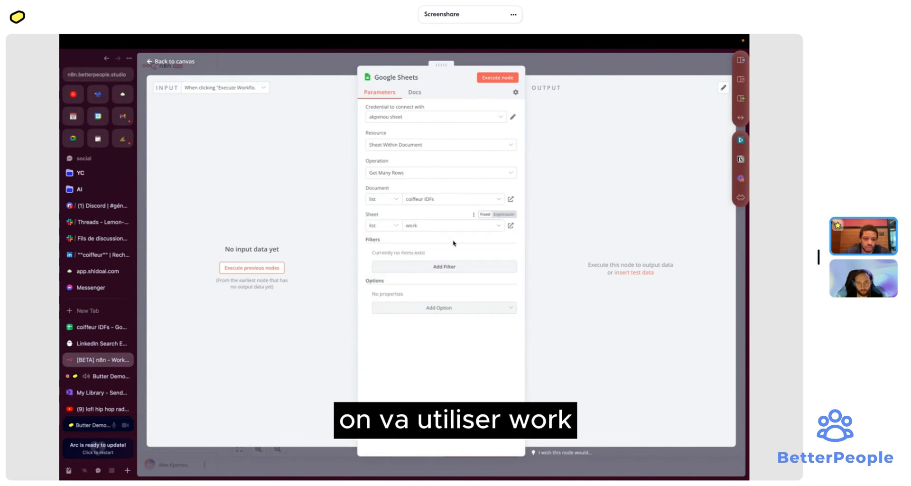
# - Try column filters, remove them all so none apply, and review the node's extra options
pyautogui.click(463, 266)
pyautogui.click(442, 268)
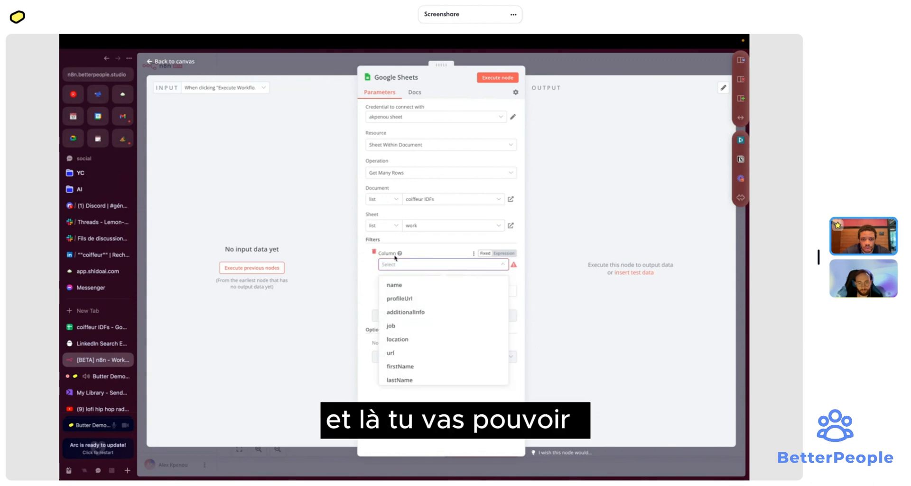
pyautogui.click(372, 257)
pyautogui.click(372, 257)
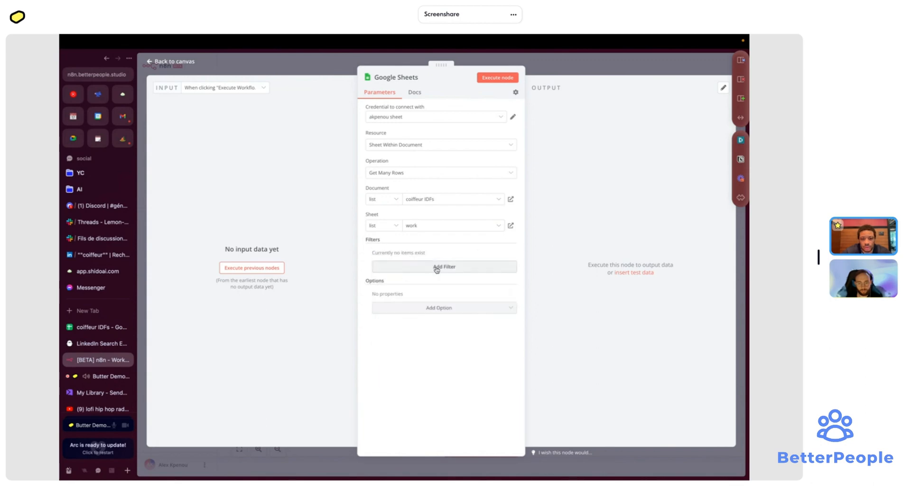
pyautogui.click(442, 267)
pyautogui.click(438, 265)
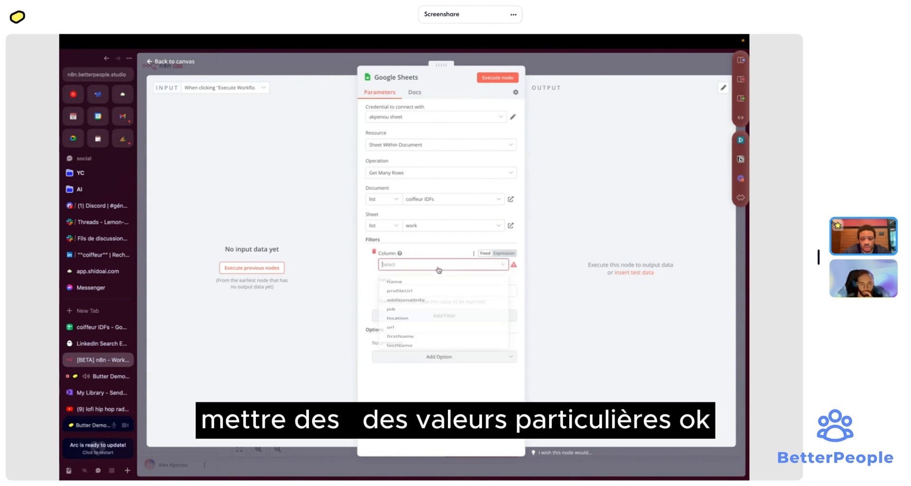
pyautogui.scroll(-2, 440, 322)
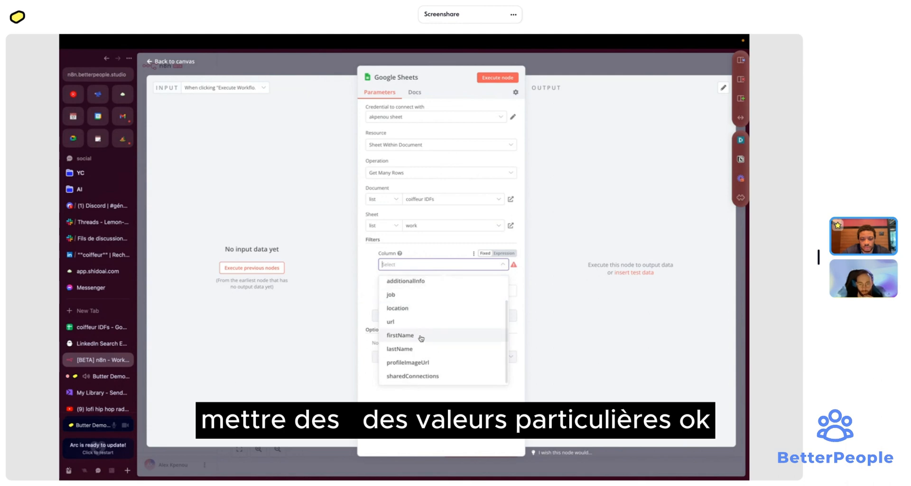
pyautogui.click(375, 253)
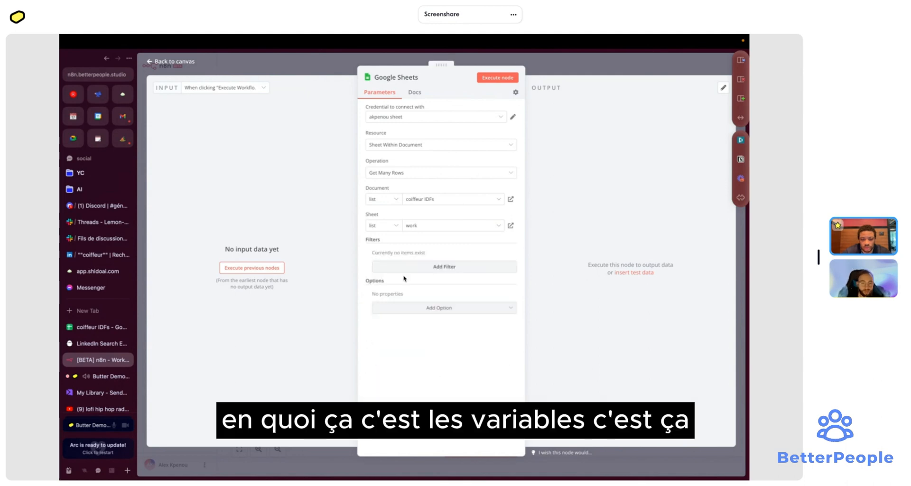
pyautogui.click(425, 267)
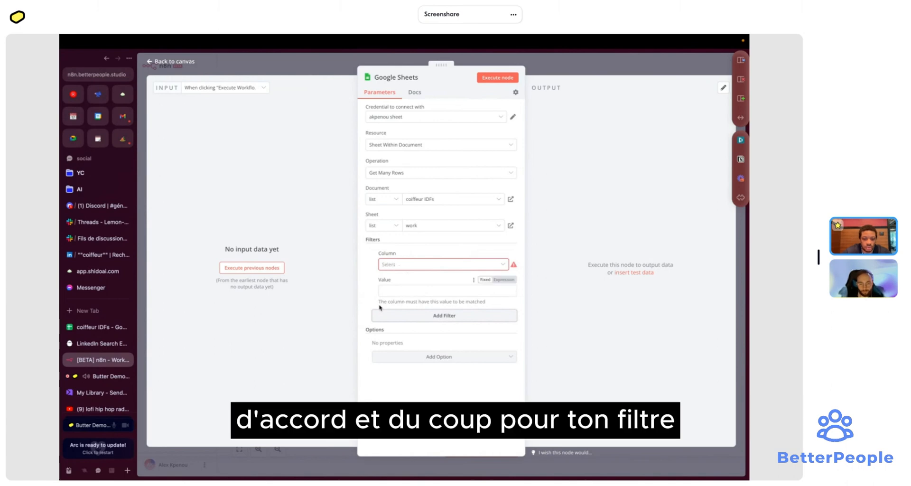
pyautogui.moveTo(378, 302); pyautogui.dragTo(470, 299)
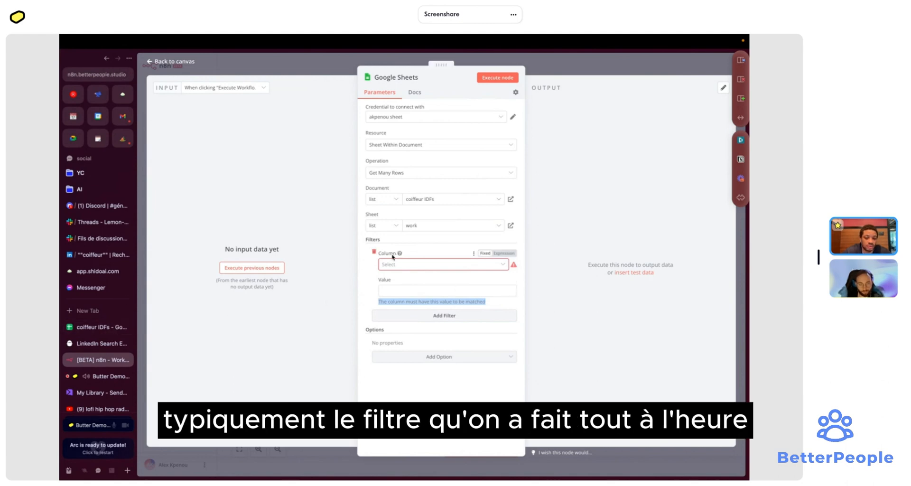
pyautogui.click(374, 252)
pyautogui.click(374, 252)
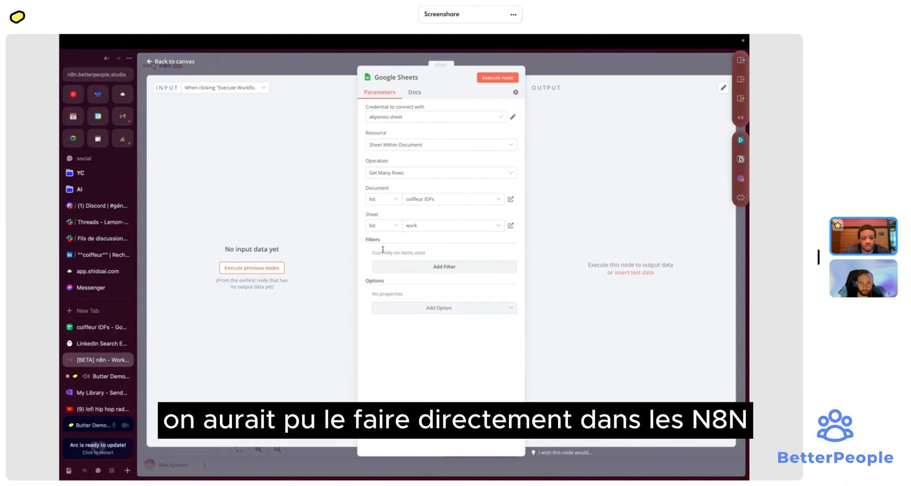
pyautogui.click(439, 311)
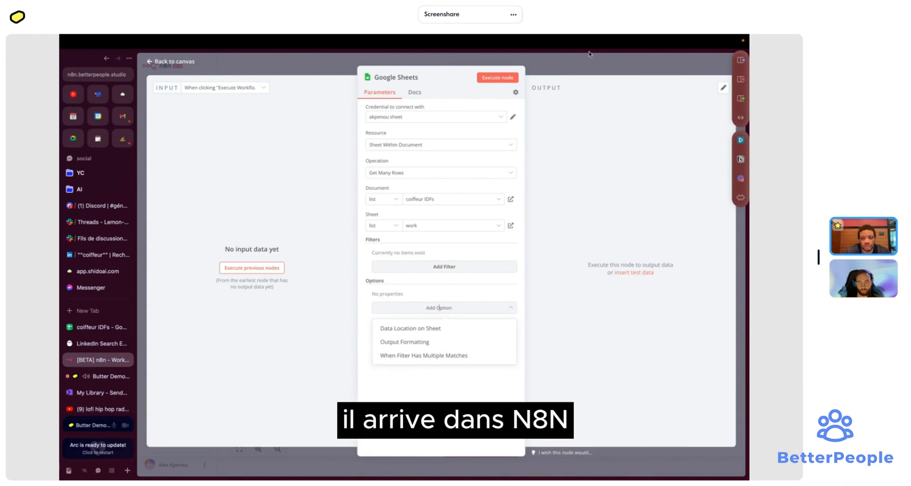
pyautogui.click(587, 66)
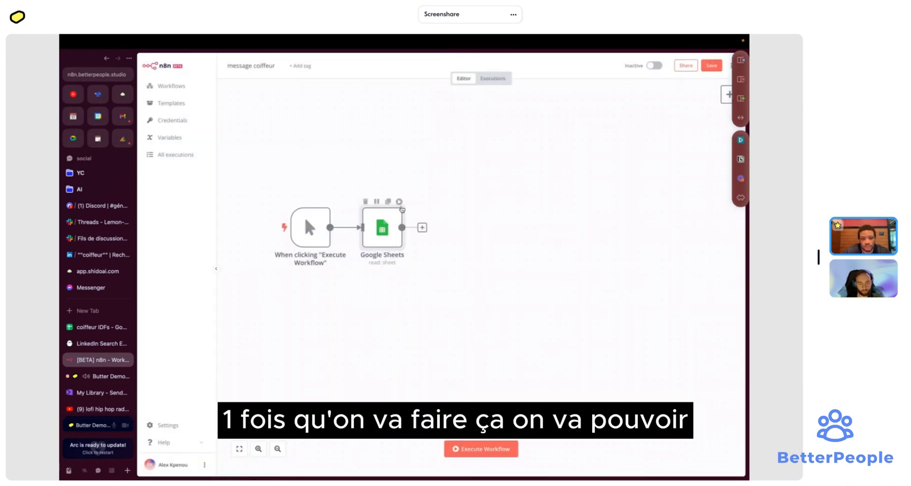
# - Execute the workflow and review the 5 lead rows output by the Google Sheets node
pyautogui.click(401, 204)
pyautogui.doubleClick(382, 227)
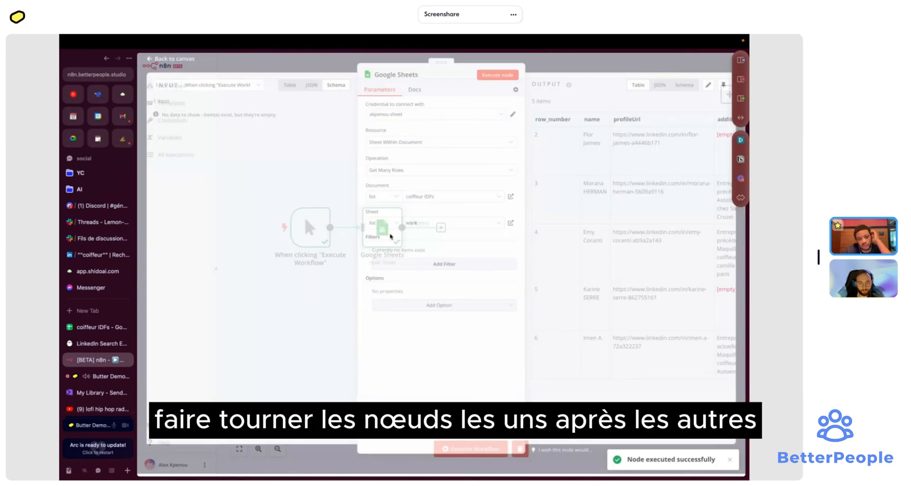
pyautogui.hscroll(5, 593, 190)
pyautogui.hscroll(-5, 589, 185)
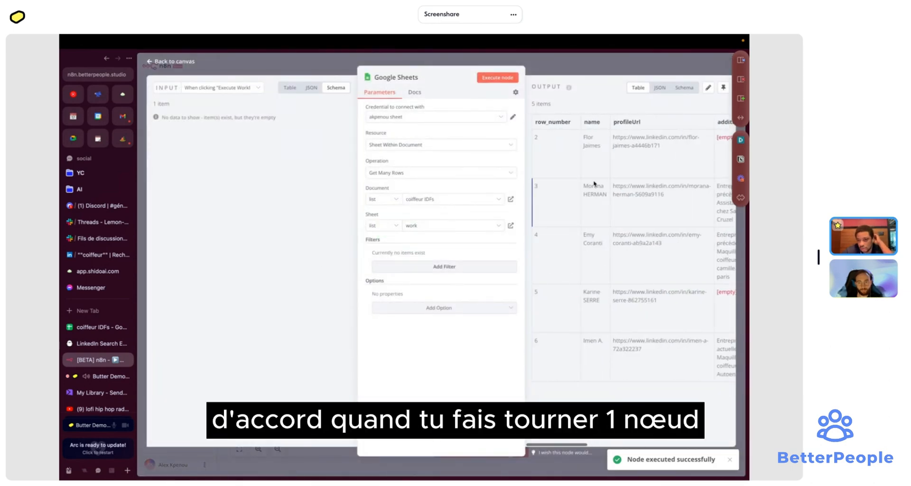
pyautogui.hscroll(5, 578, 148)
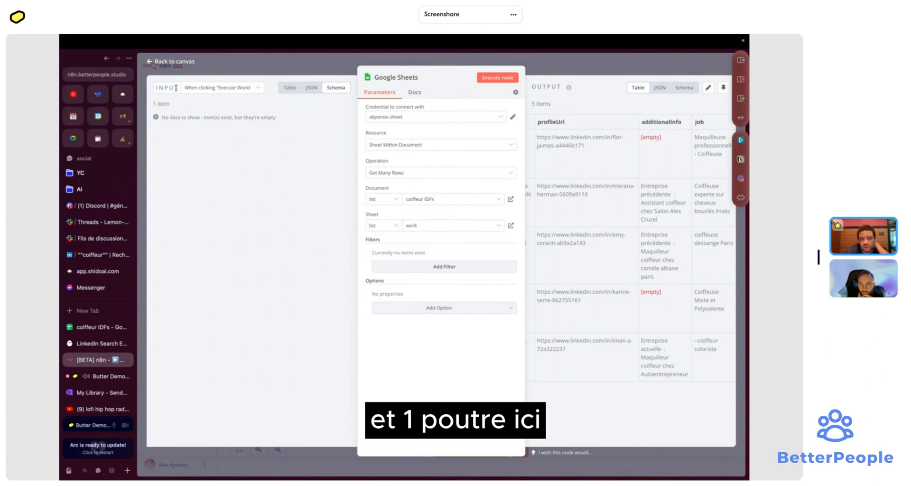
pyautogui.hscroll(3, 635, 198)
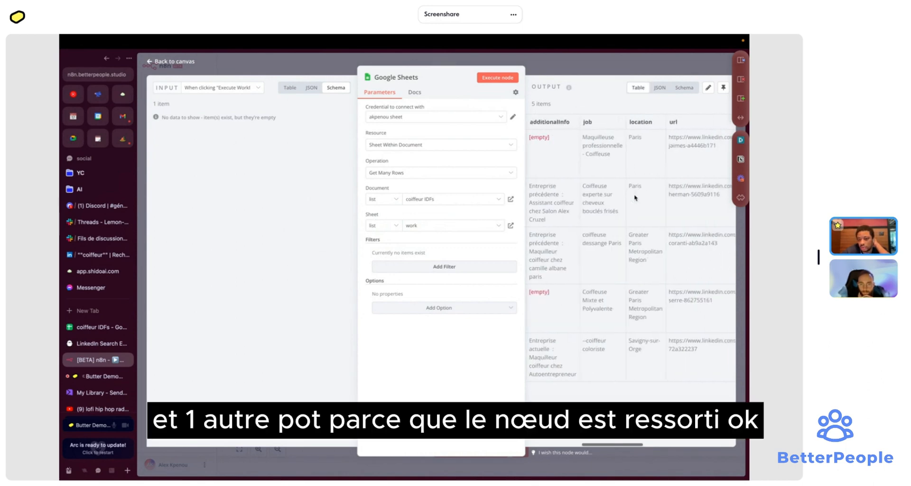
pyautogui.hscroll(3, 635, 198)
pyautogui.hscroll(4, 636, 198)
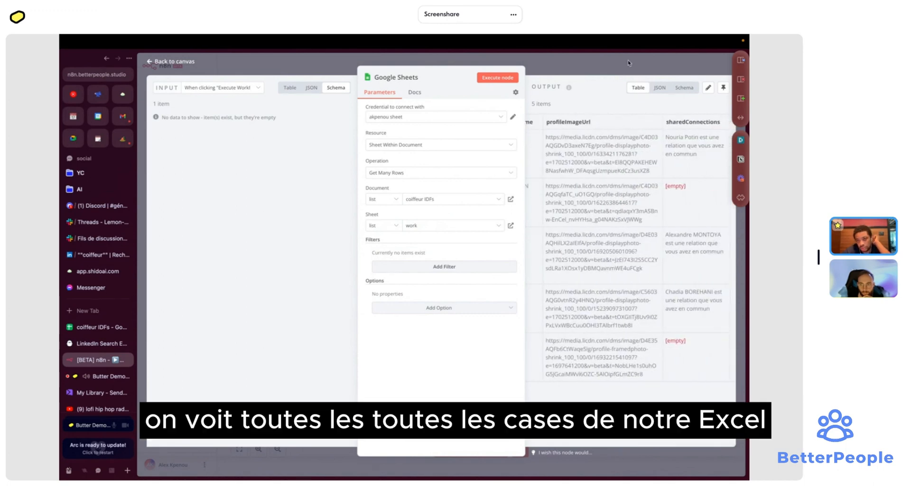
pyautogui.press('Escape')
pyautogui.click(442, 228)
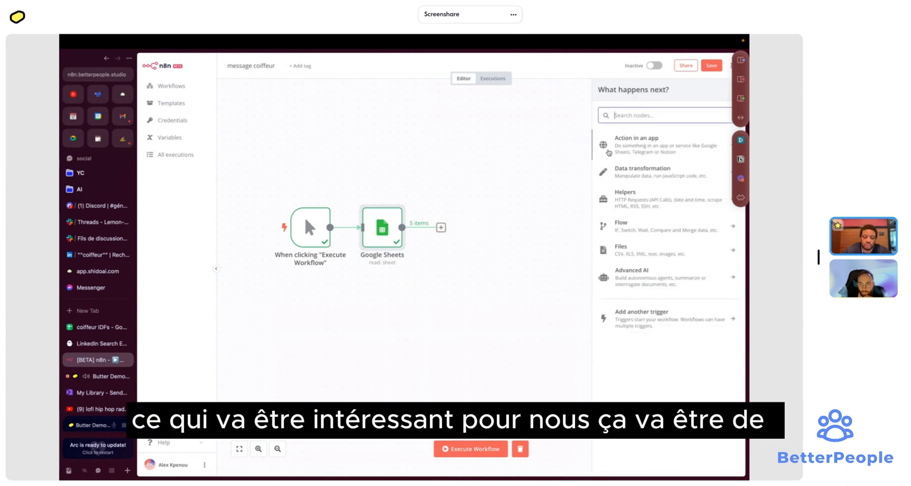
# - Add an Edit Fields (Set) node after Google Sheets in manual mapping mode
pyautogui.write('c')
pyautogui.press('BackSpace')
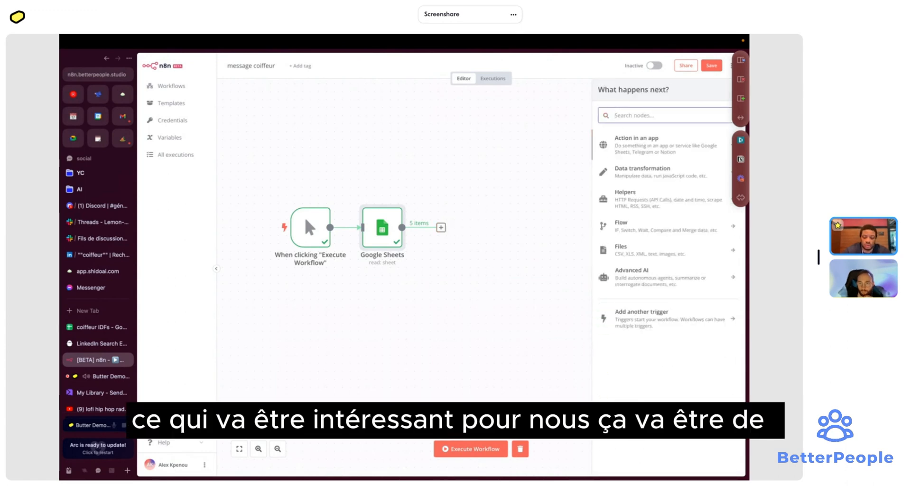
pyautogui.write('open')
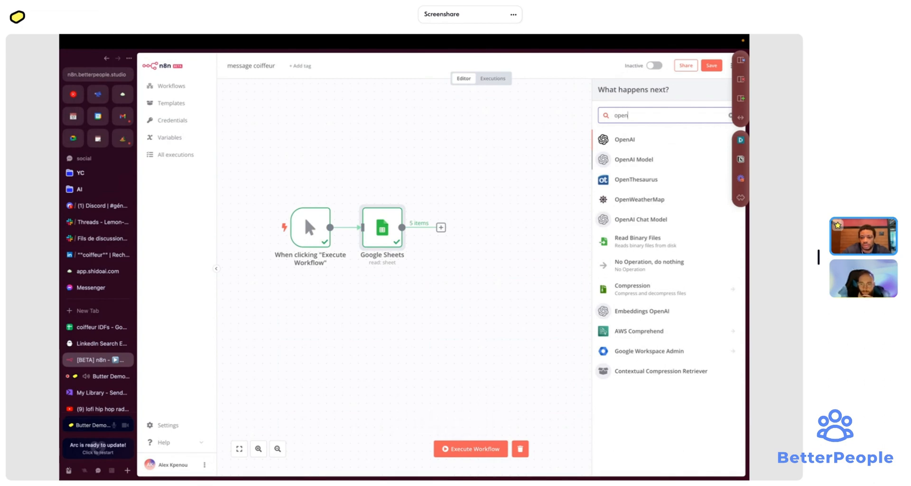
pyautogui.press('BackSpace')
pyautogui.press('BackSpace')
pyautogui.press('BackSpace')
pyautogui.press('BackSpace')
pyautogui.write('set')
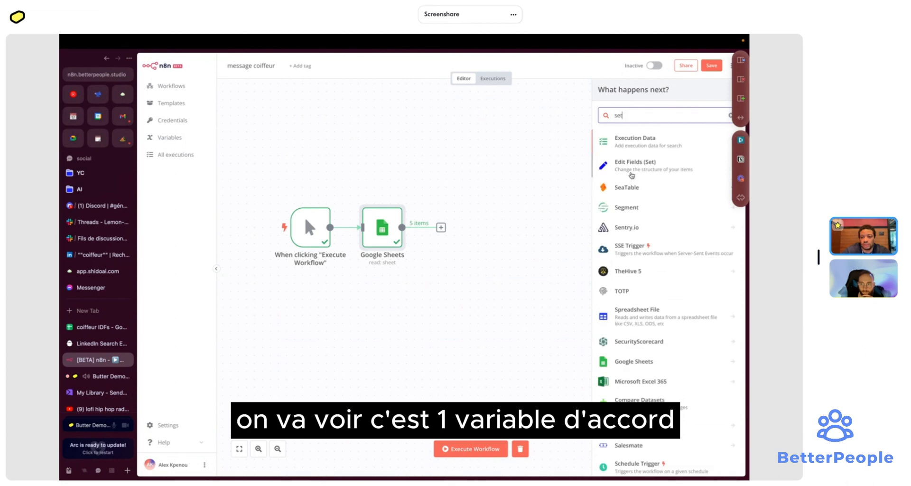
pyautogui.click(610, 165)
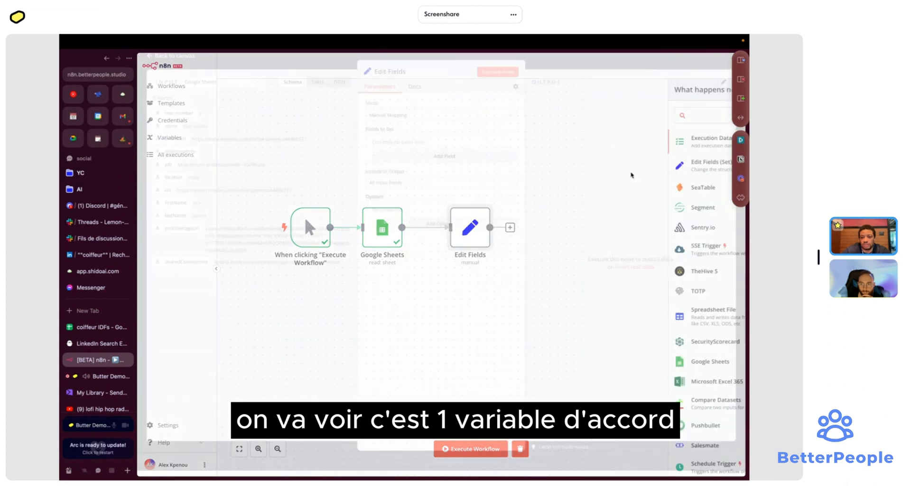
pyautogui.click(441, 125)
pyautogui.click(439, 123)
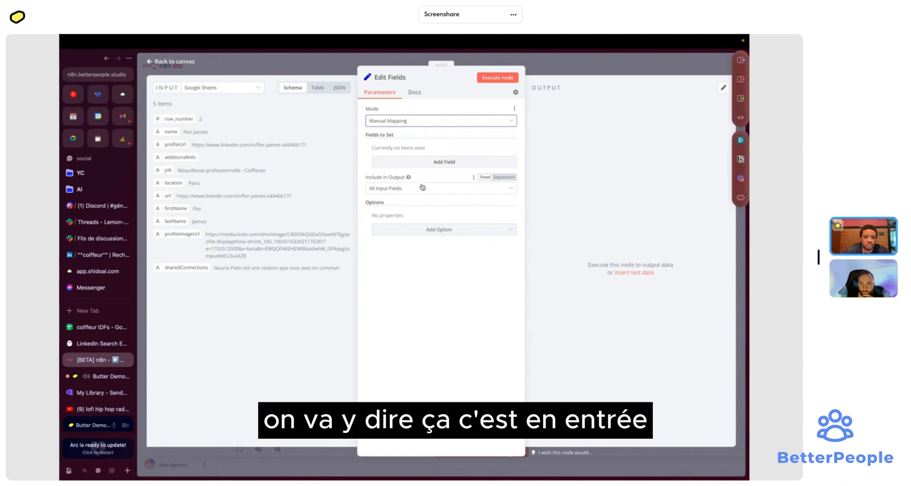
# - Add a String field named n8n with the value 'Hello !'
pyautogui.click(418, 161)
pyautogui.click(417, 162)
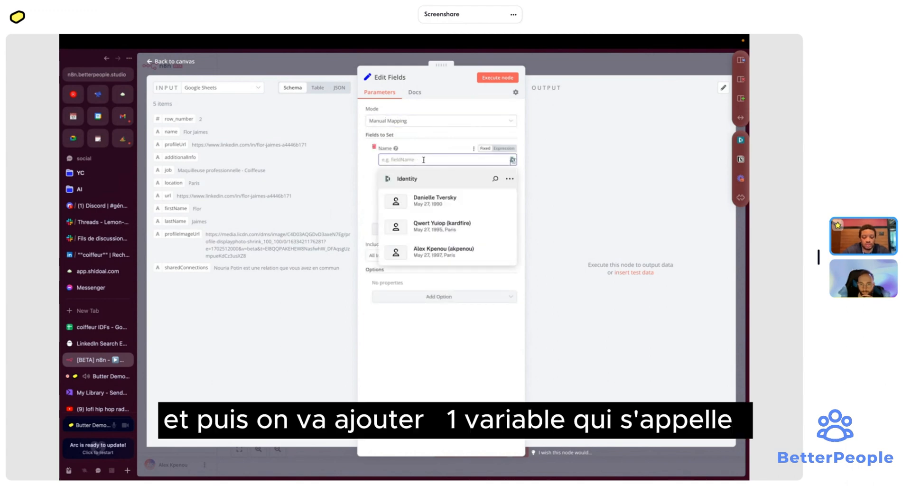
pyautogui.write('n8n')
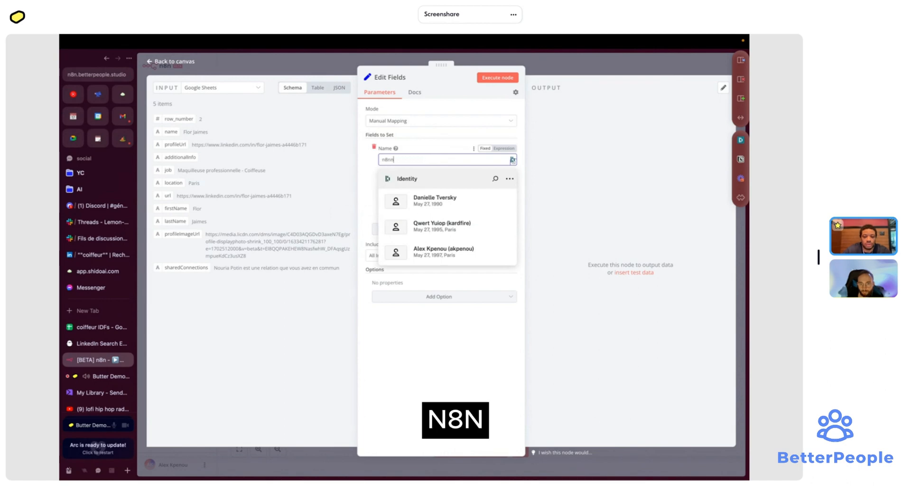
pyautogui.write('n')
pyautogui.press('BackSpace')
pyautogui.click(372, 201)
pyautogui.click(406, 210)
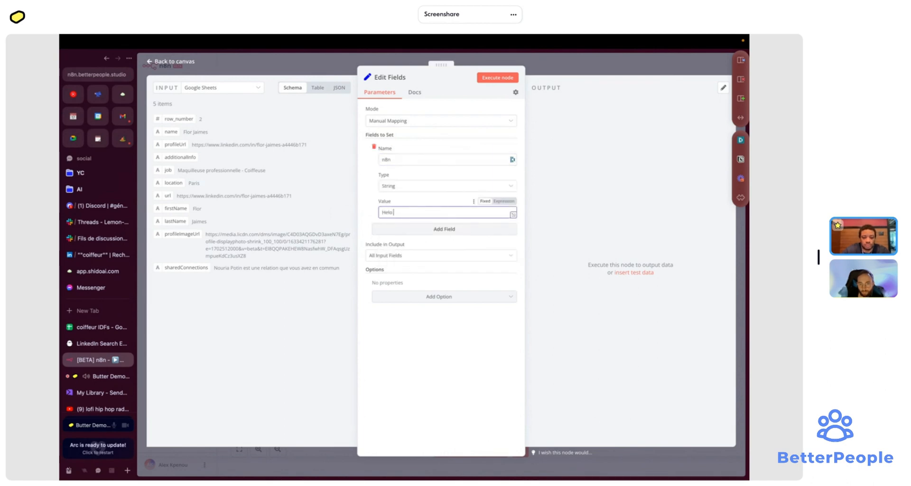
pyautogui.write('Helo')
pyautogui.press('BackSpace')
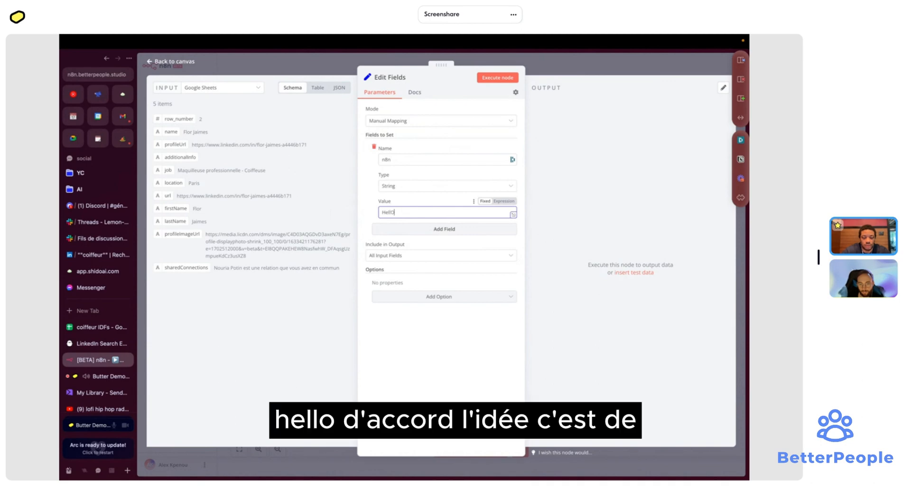
pyautogui.write('lo !')
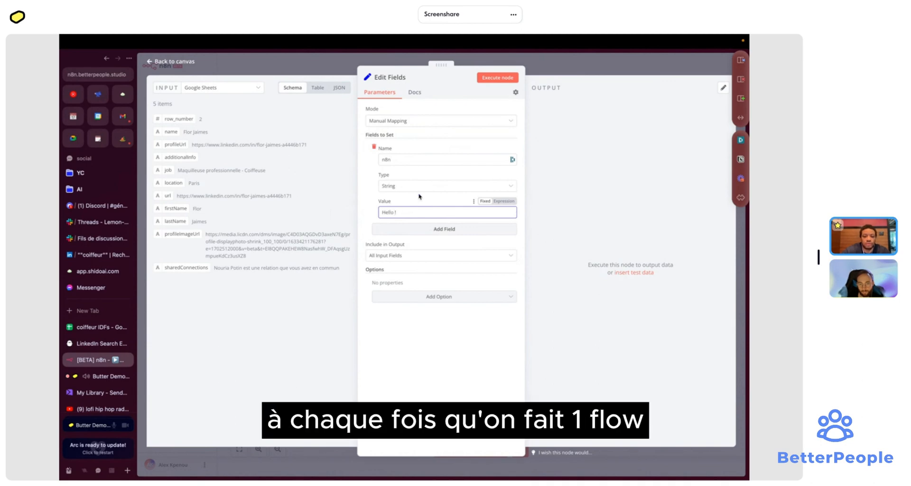
# - Add a Google Sheets node after Edit Fields with the Update Row operation
pyautogui.click(542, 65)
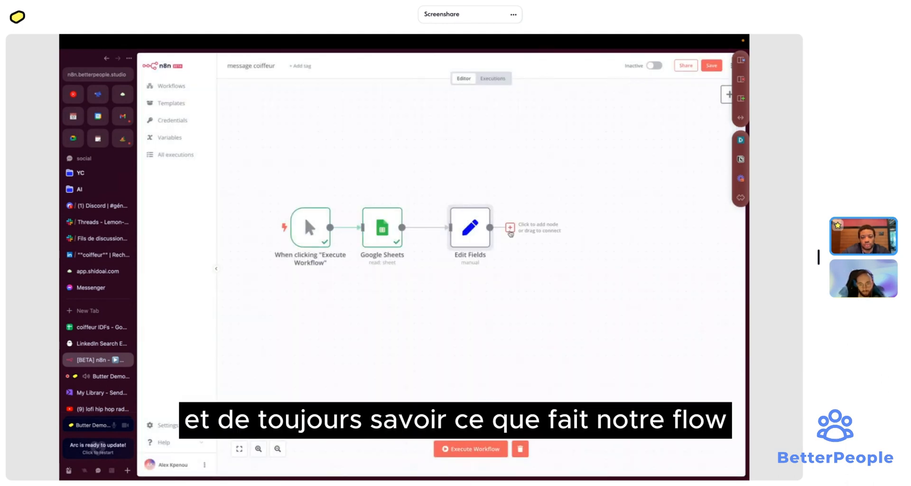
pyautogui.click(510, 227)
pyautogui.write('shet')
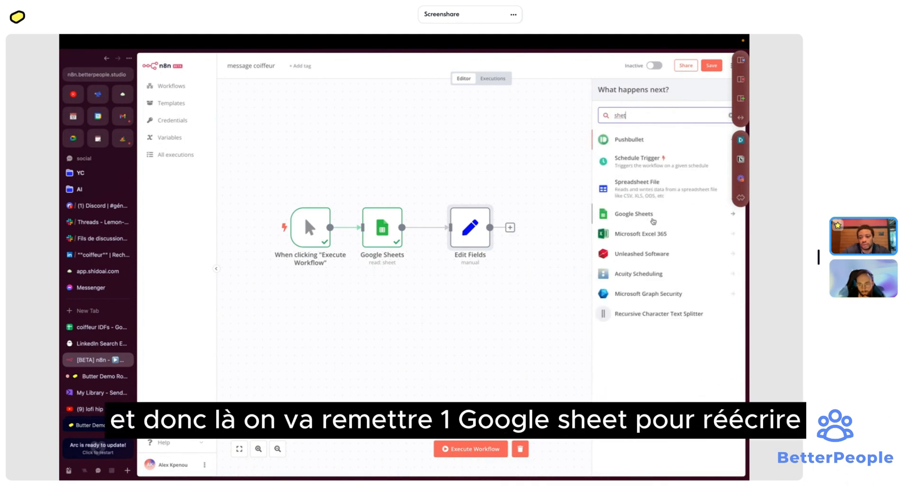
pyautogui.click(651, 217)
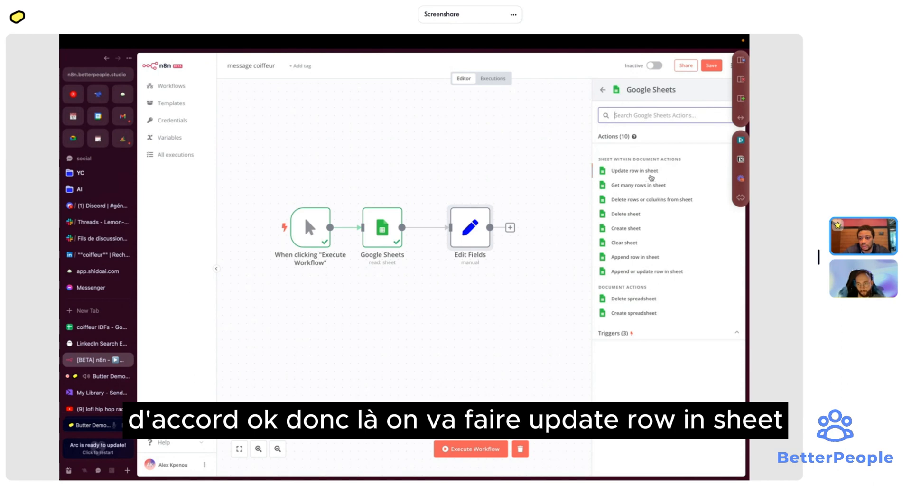
pyautogui.click(649, 173)
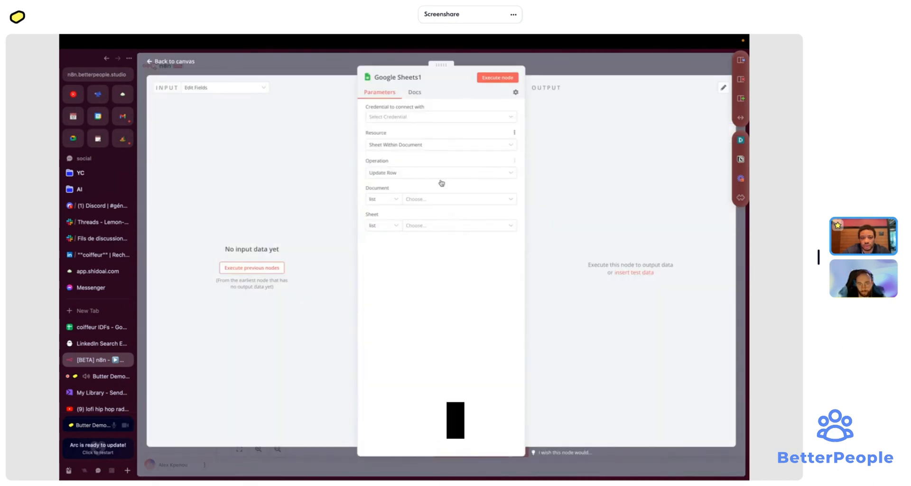
pyautogui.click(441, 176)
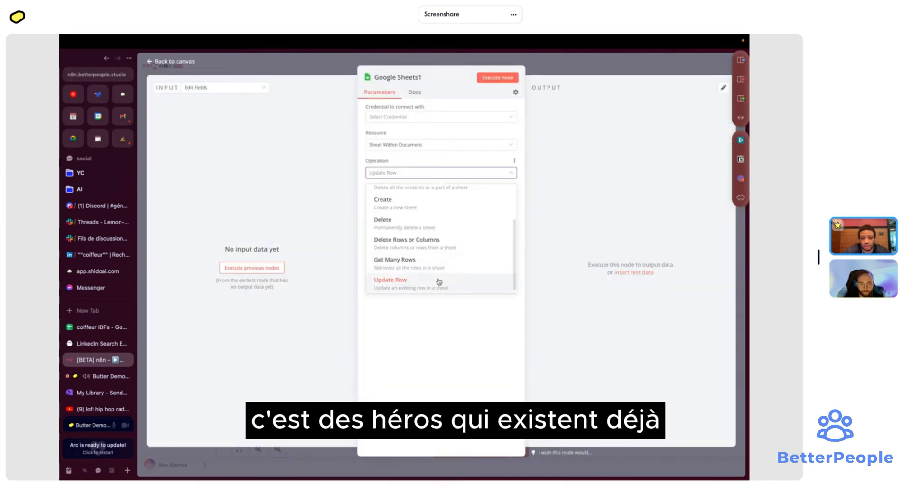
pyautogui.click(439, 285)
# - Use the saved credential, document coiffeur IDFs, sheet work, automatic mapping, matching on profileUrl
pyautogui.click(424, 117)
pyautogui.click(422, 141)
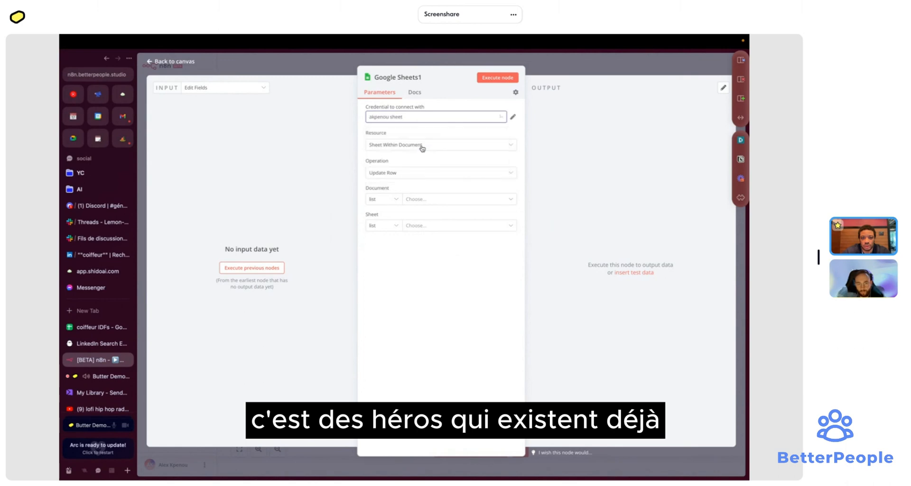
pyautogui.click(426, 202)
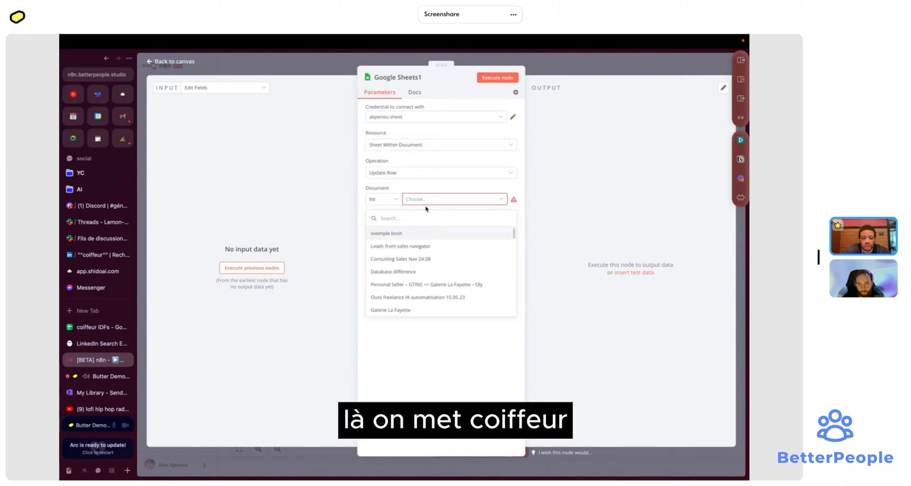
pyautogui.write('coiffeur')
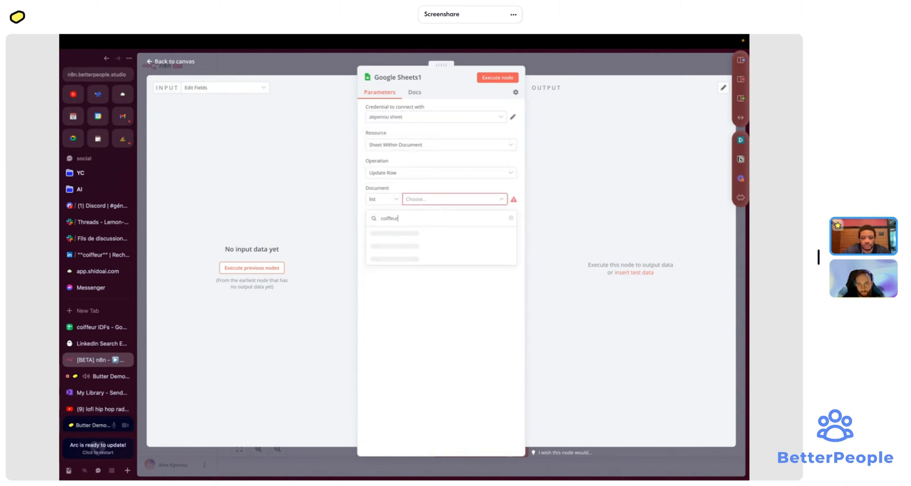
pyautogui.click(400, 233)
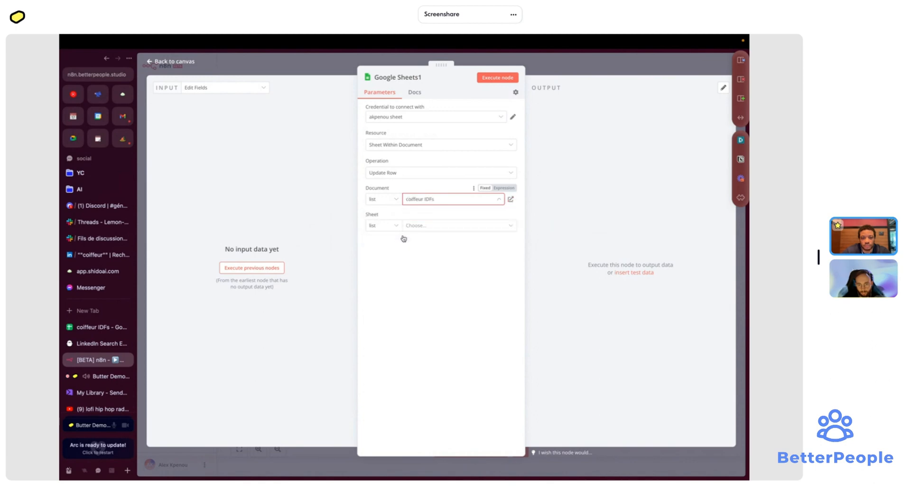
pyautogui.click(437, 228)
pyautogui.click(425, 262)
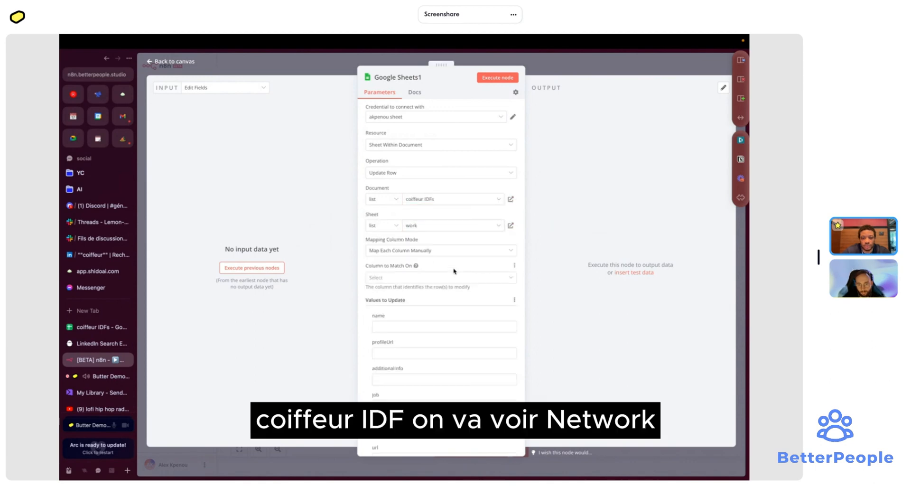
pyautogui.click(452, 248)
pyautogui.click(418, 298)
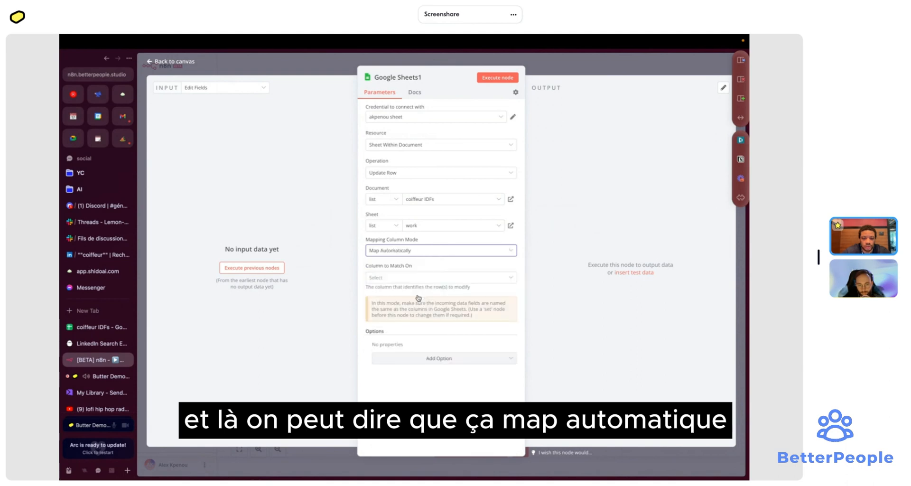
pyautogui.click(426, 280)
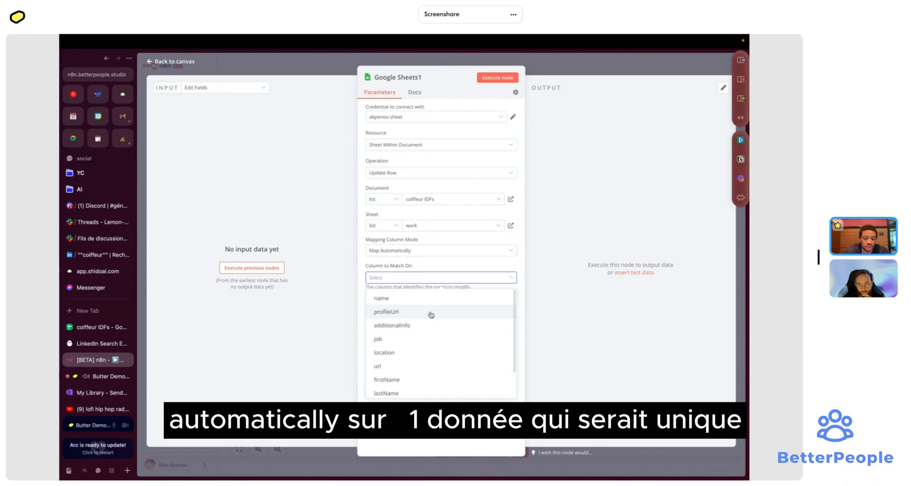
pyautogui.click(427, 314)
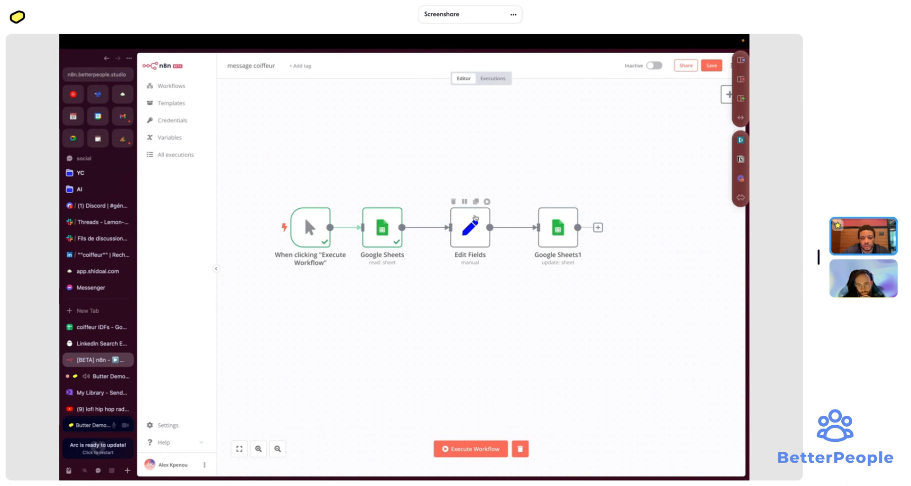
# - Run the Edit Fields node, review its output, then run the Google Sheets1 node
pyautogui.click(489, 203)
pyautogui.doubleClick(471, 225)
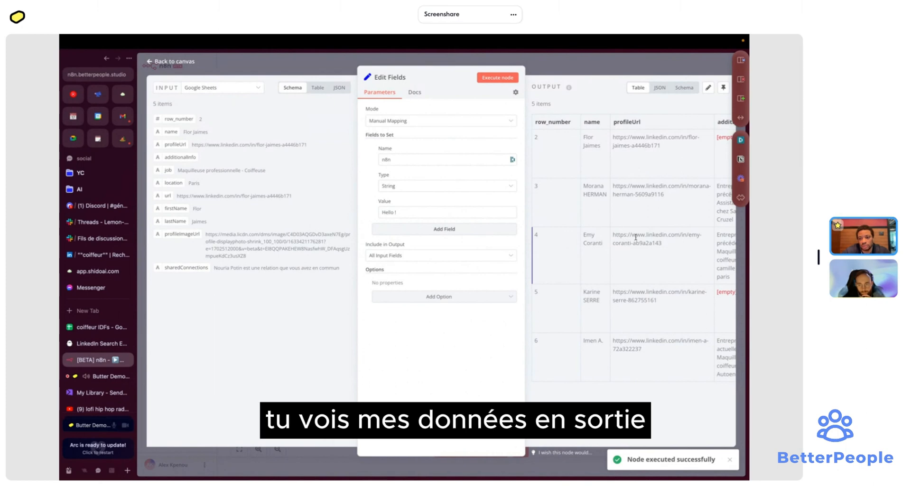
pyautogui.hscroll(10, 636, 237)
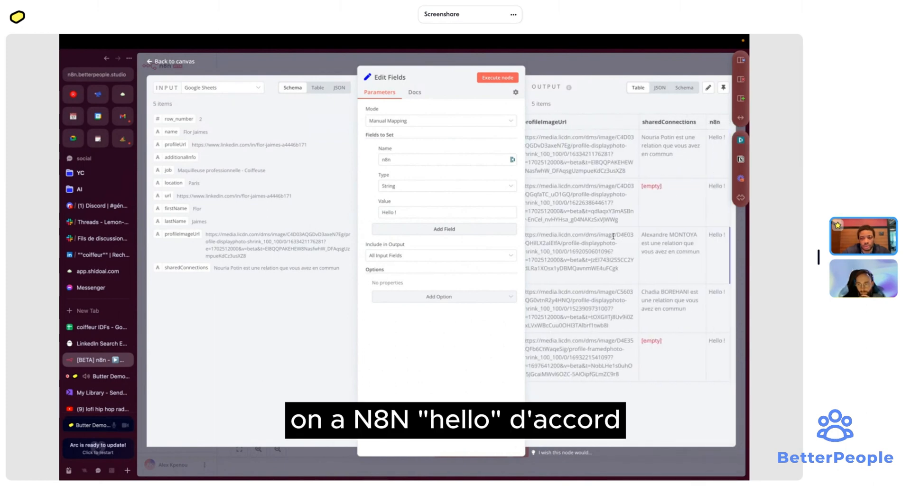
pyautogui.press('Escape')
pyautogui.click(570, 201)
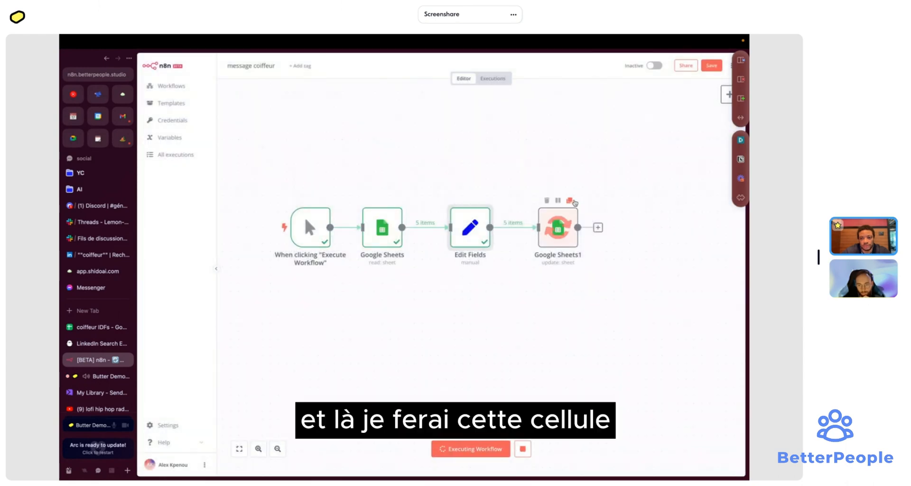
# - Clear the test values from column L, the n8n column, in the coiffeur IDFs spreadsheet
pyautogui.click(101, 330)
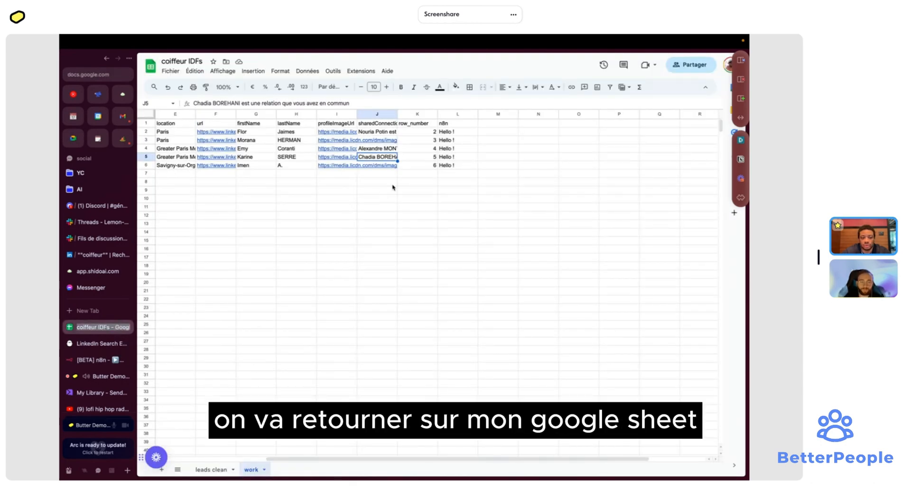
pyautogui.click(454, 124)
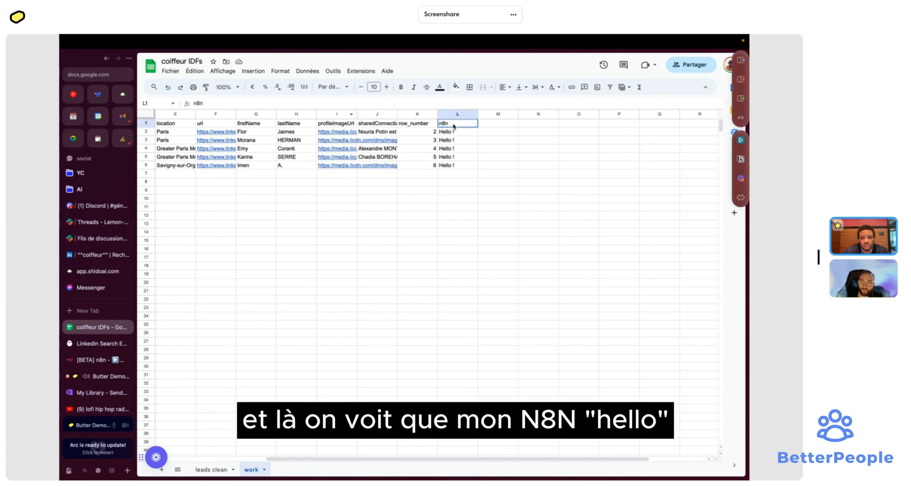
pyautogui.click(455, 114)
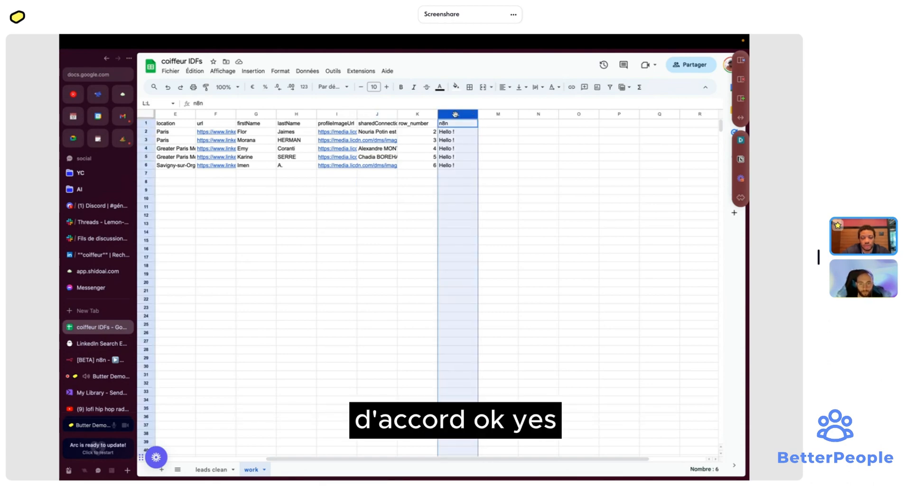
pyautogui.press('Delete')
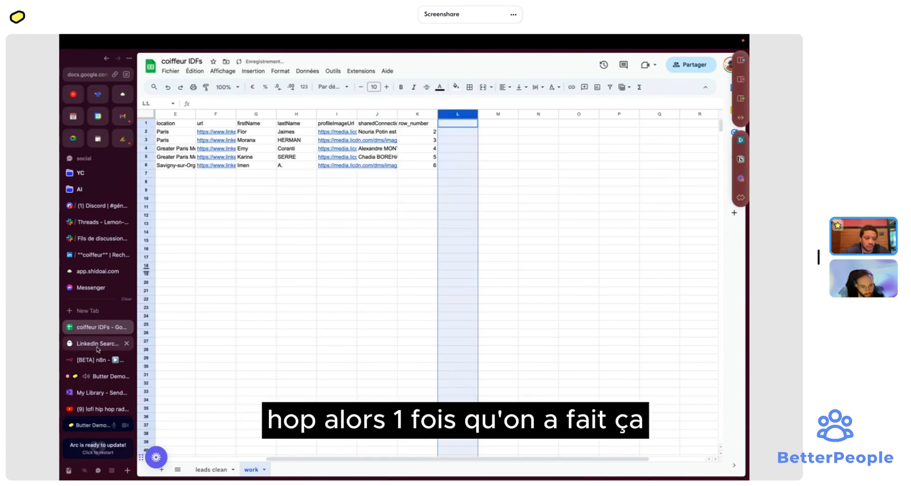
pyautogui.click(97, 350)
pyautogui.click(99, 360)
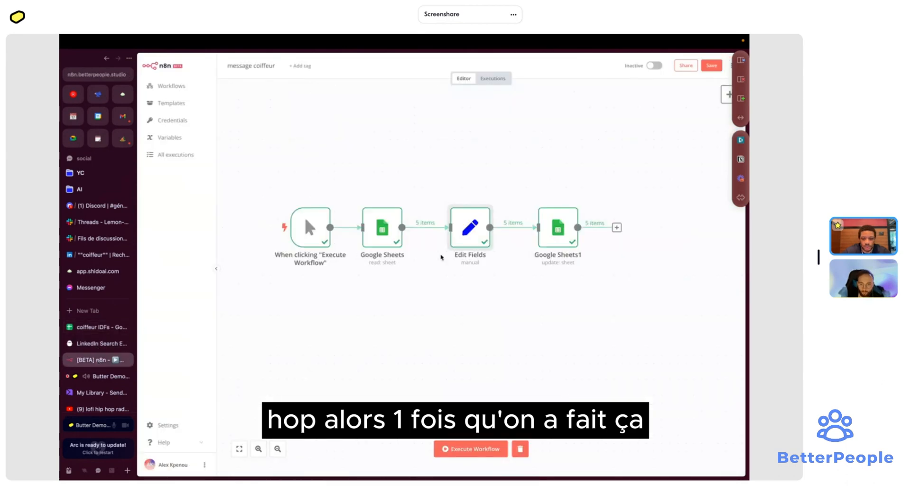
# - Insert an OpenAI chat completion node between Google Sheets and Edit Fields
pyautogui.hscroll(3, 464, 300)
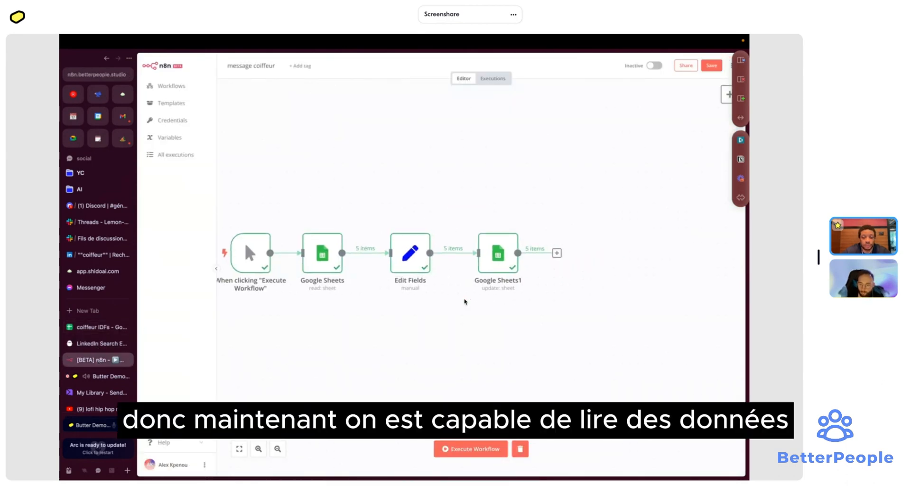
pyautogui.hscroll(-3, 464, 301)
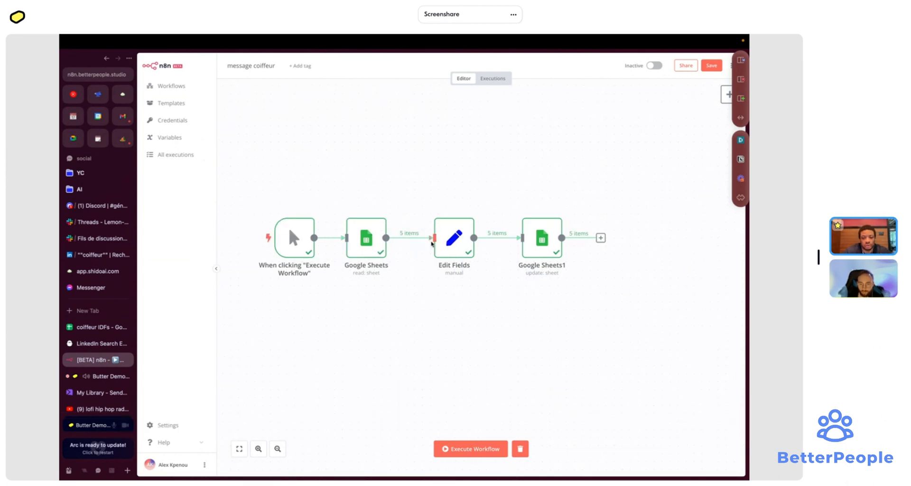
pyautogui.moveTo(406, 239)
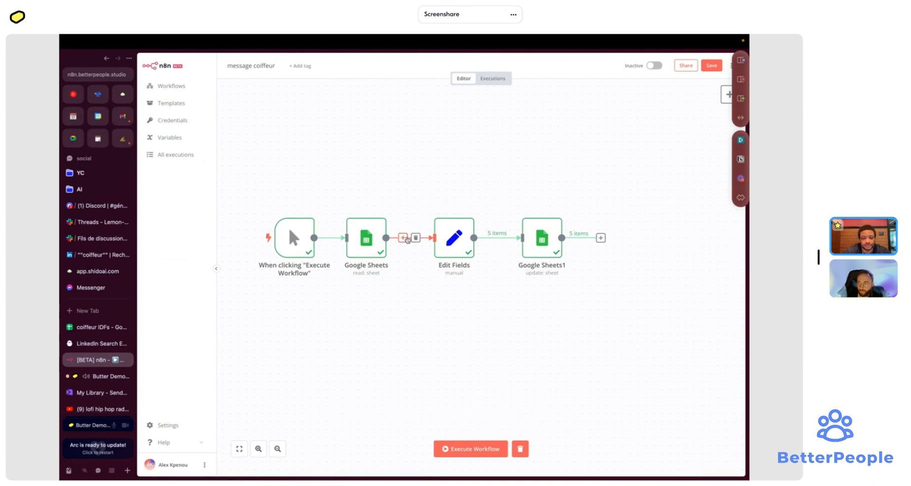
pyautogui.click(404, 238)
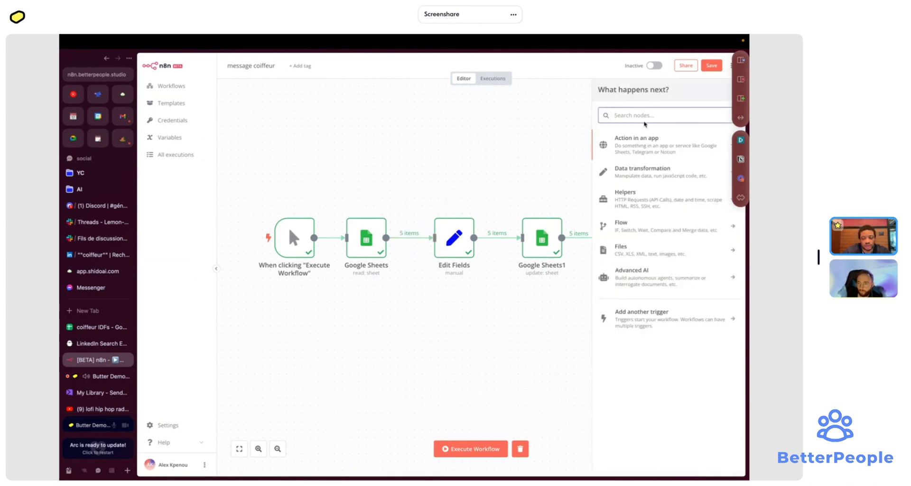
pyautogui.write('chat')
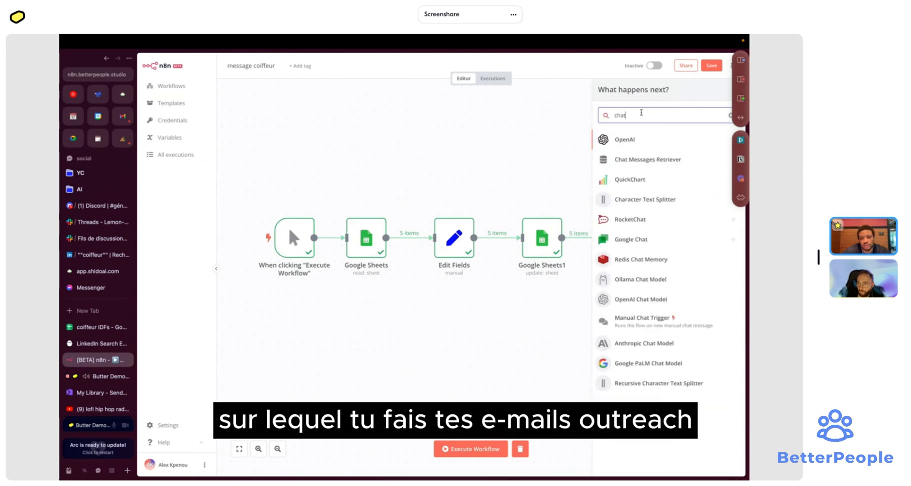
pyautogui.click(627, 141)
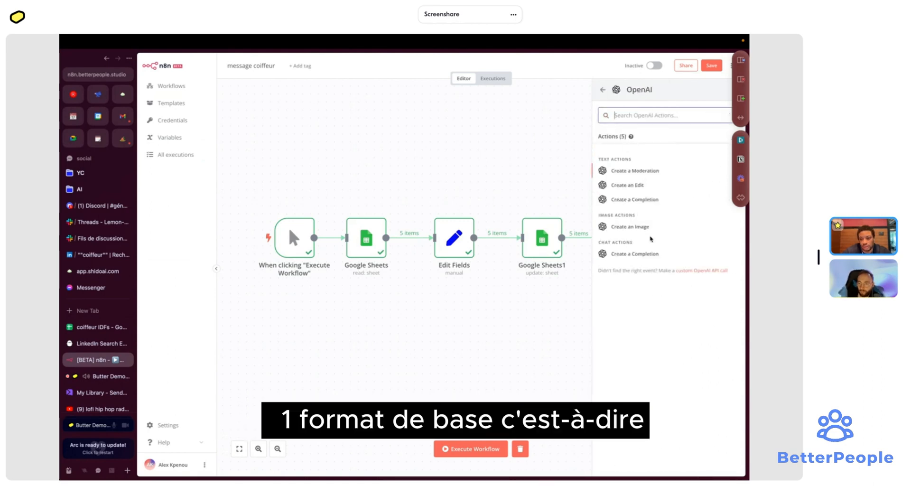
pyautogui.click(651, 256)
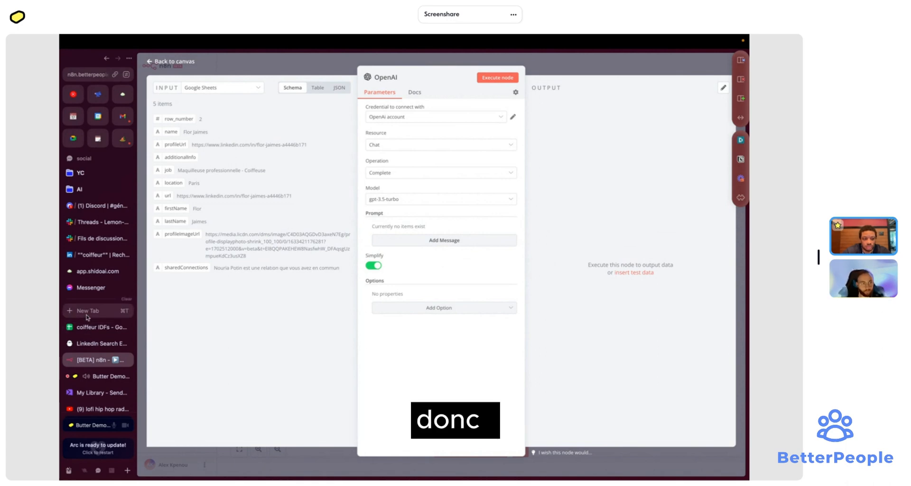
# - Open ChatGPT in a new browser tab
pyautogui.hotkey('ctrl', 't')
pyautogui.write('chat.openai.com')
pyautogui.press('Return')
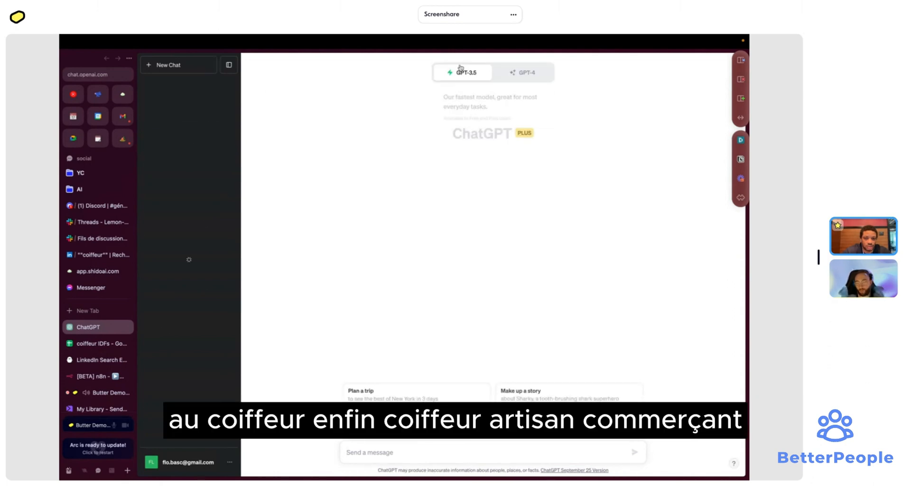
# - Switch to GPT-4 and describe the online advertising solution for Île-de-France hairdressers in French
pyautogui.click(517, 75)
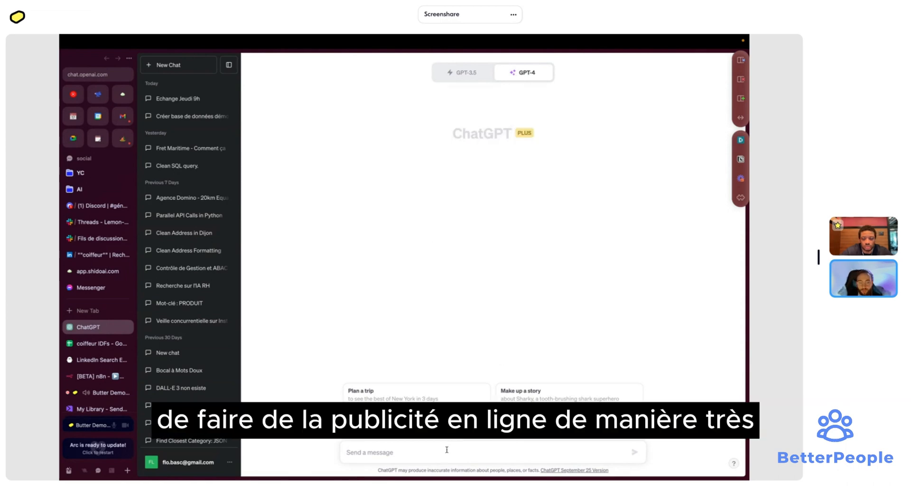
pyautogui.write('Bonjour')
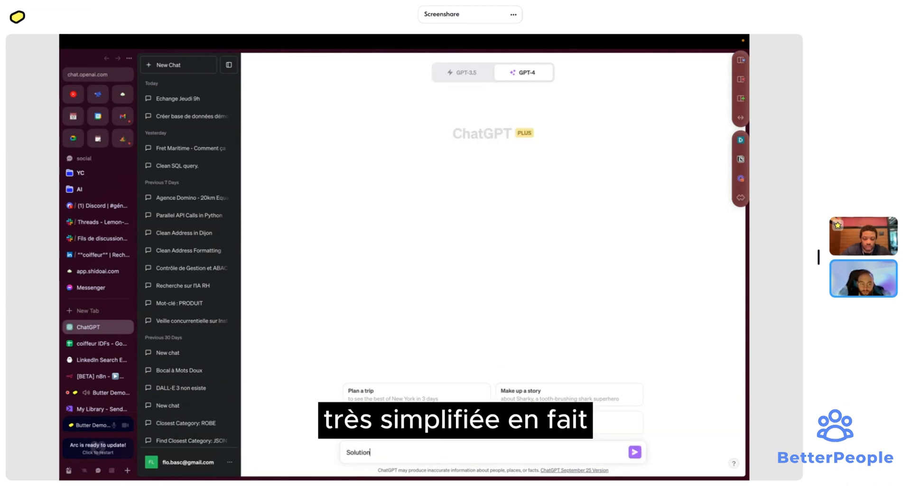
pyautogui.hotkey('alt', 'BackSpace')
pyautogui.write('Nous')
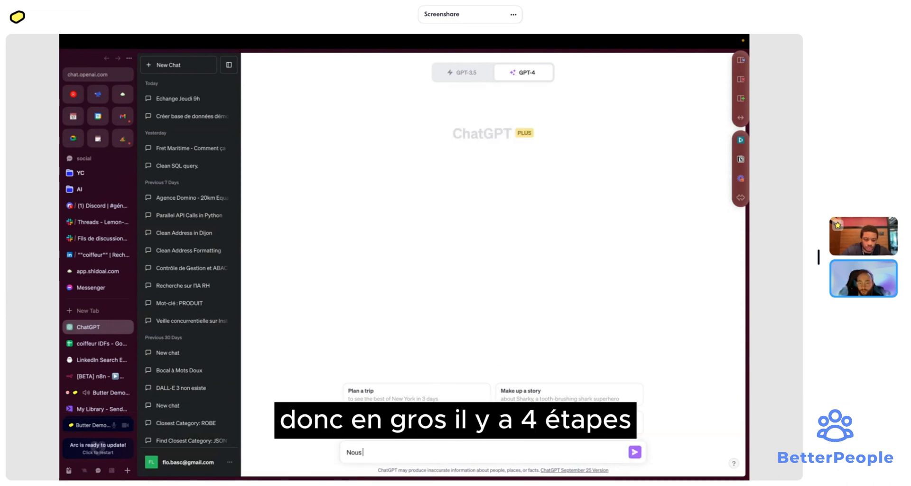
pyautogui.write(' faisons une sol')
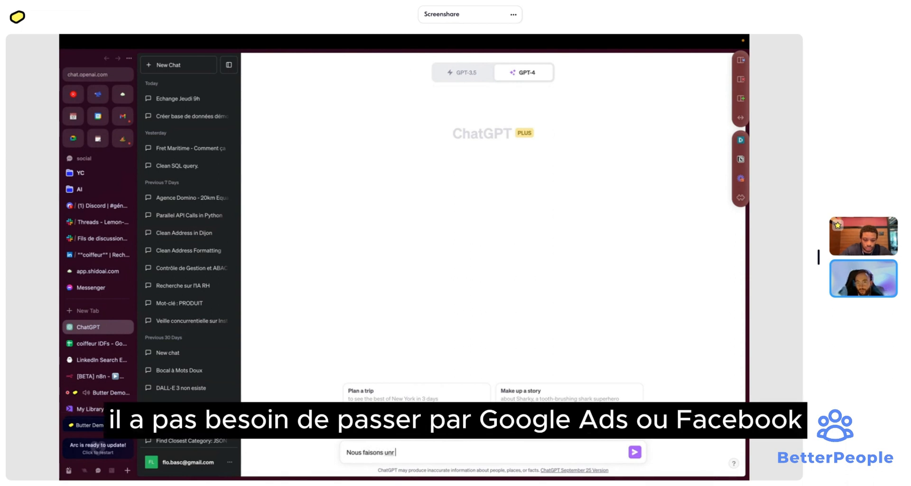
pyautogui.write('ution pou')
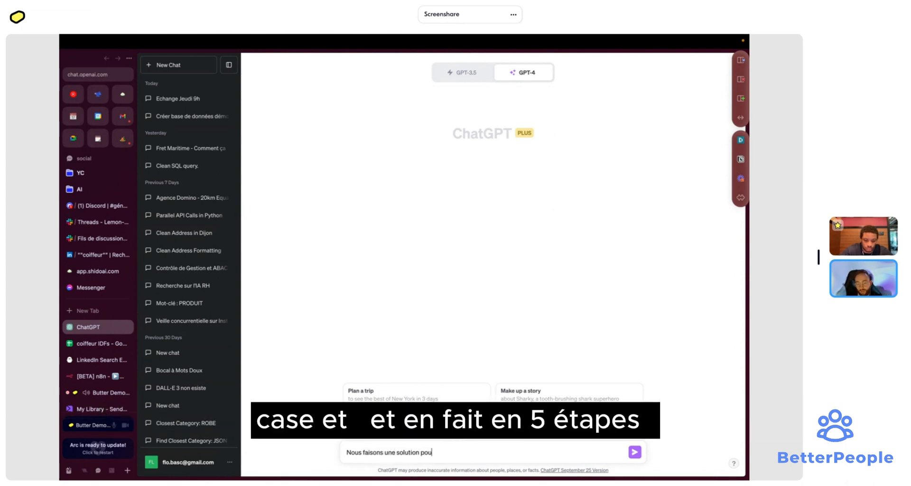
pyautogui.write('r faire de la publicit')
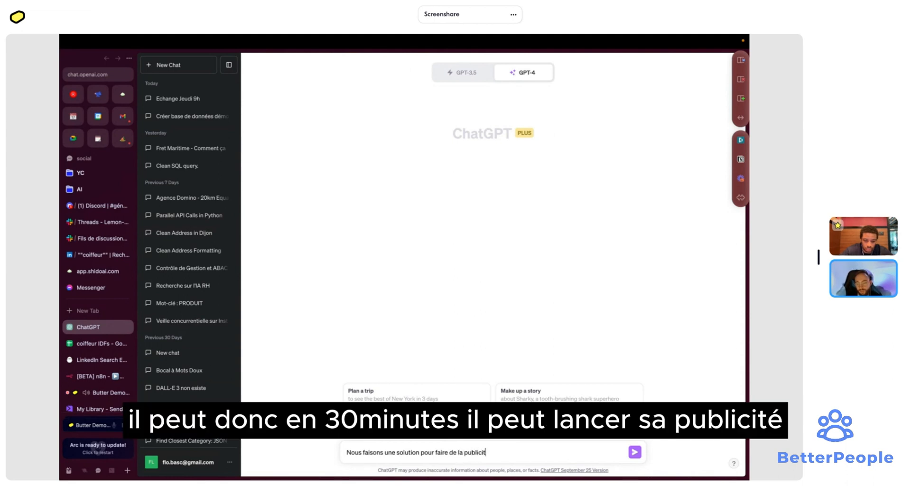
pyautogui.write('é en lign')
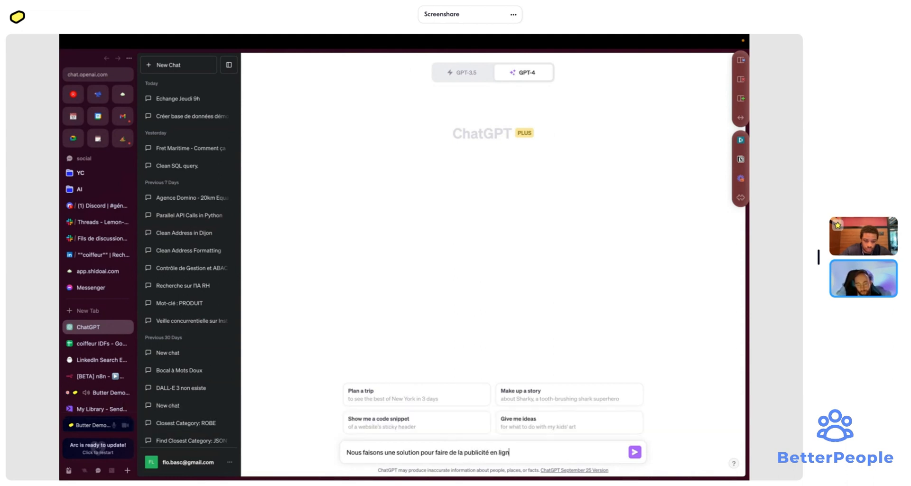
pyautogui.write('e pour')
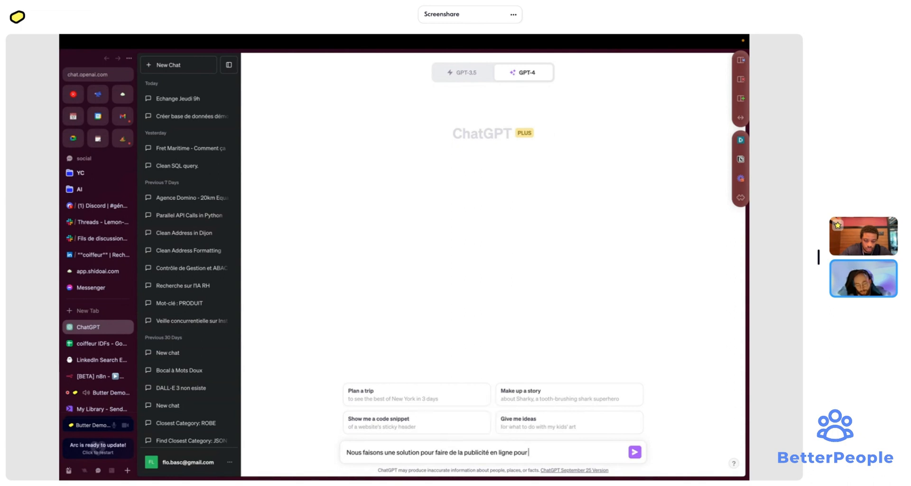
pyautogui.write(' les coiffeurs ')
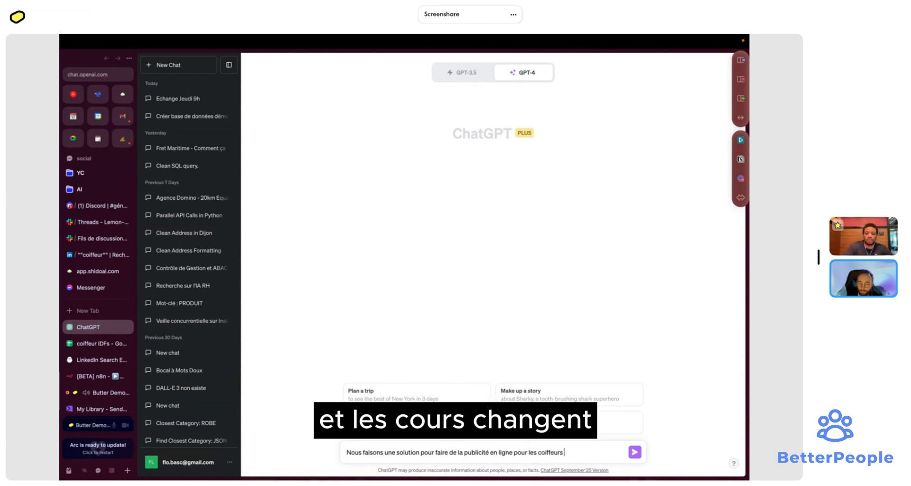
pyautogui.write('e')
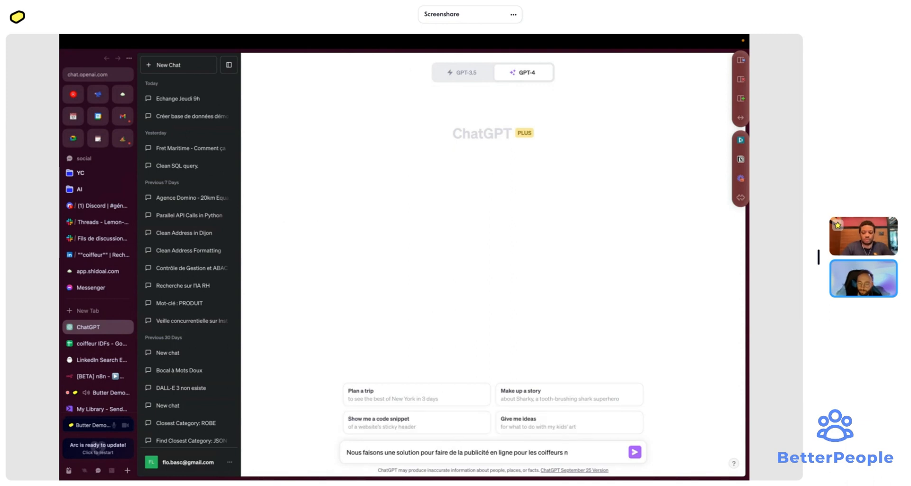
pyautogui.write('n i')
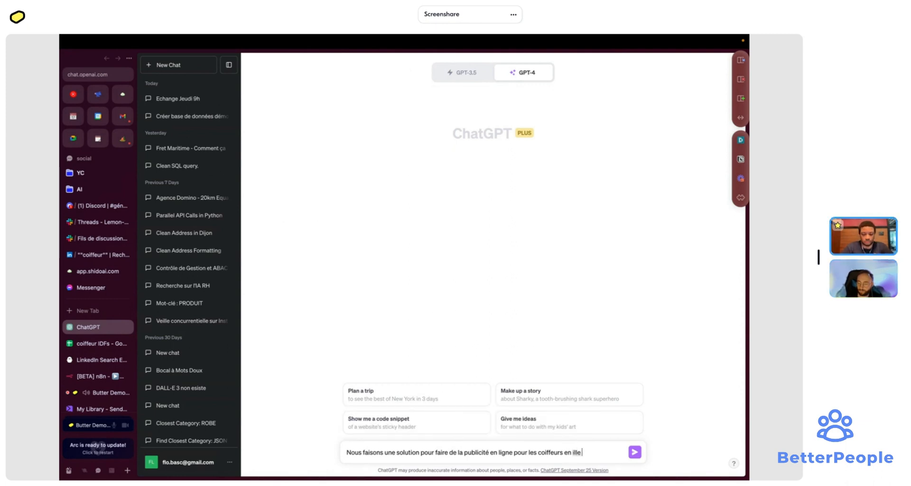
pyautogui.write('le de france')
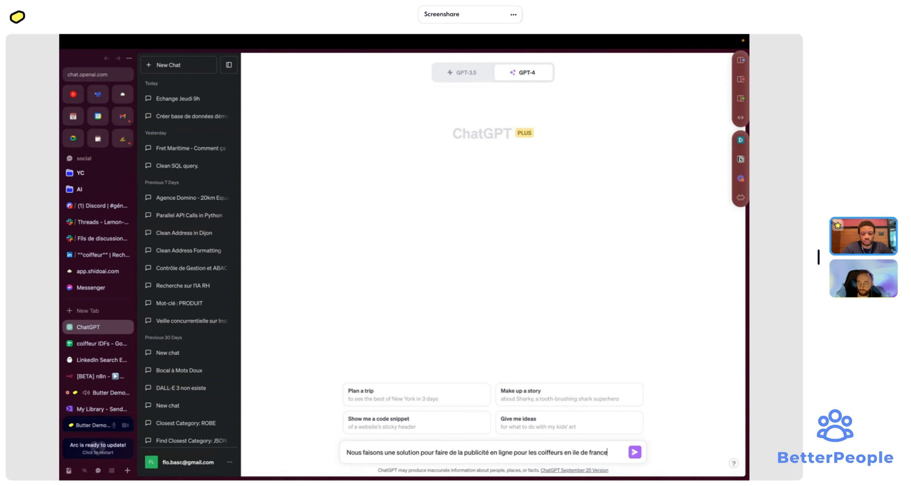
# - Add a second line asking for a LinkedIn message template and an email template
pyautogui.hotkey('shift', 'Return')
pyautogui.write('Aide moi')
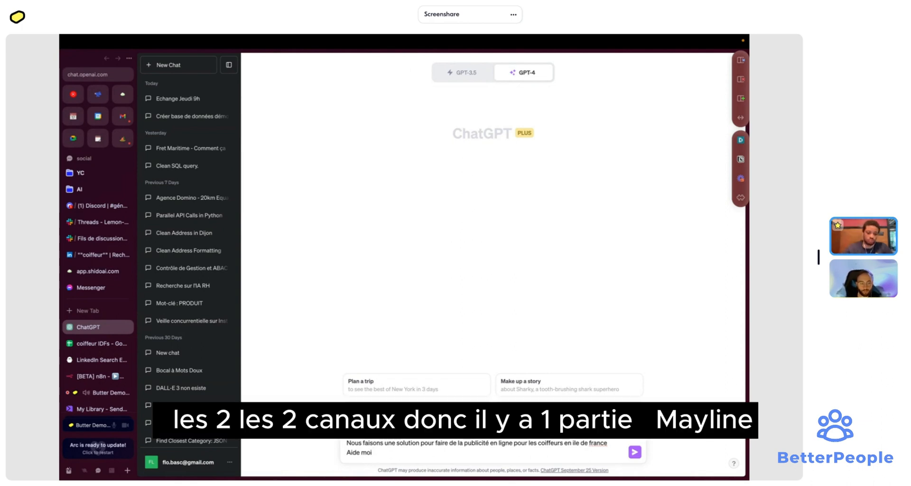
pyautogui.write('à faire un')
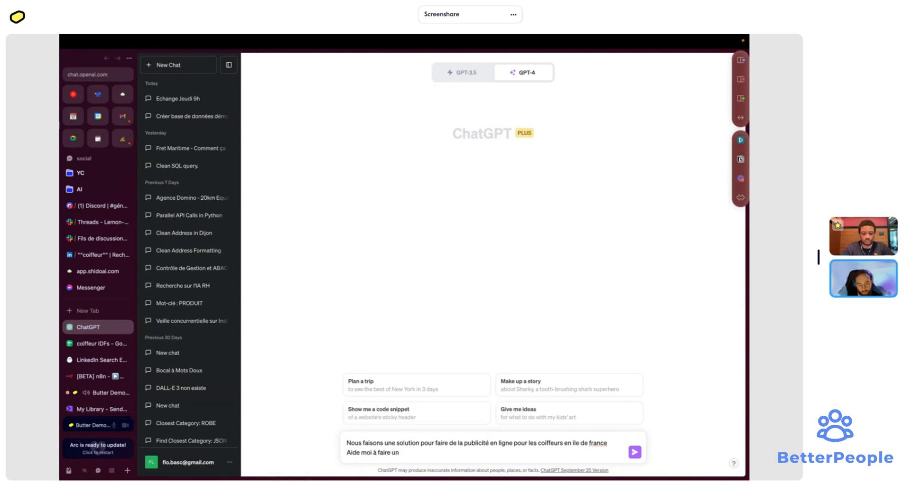
pyautogui.write('e template de m')
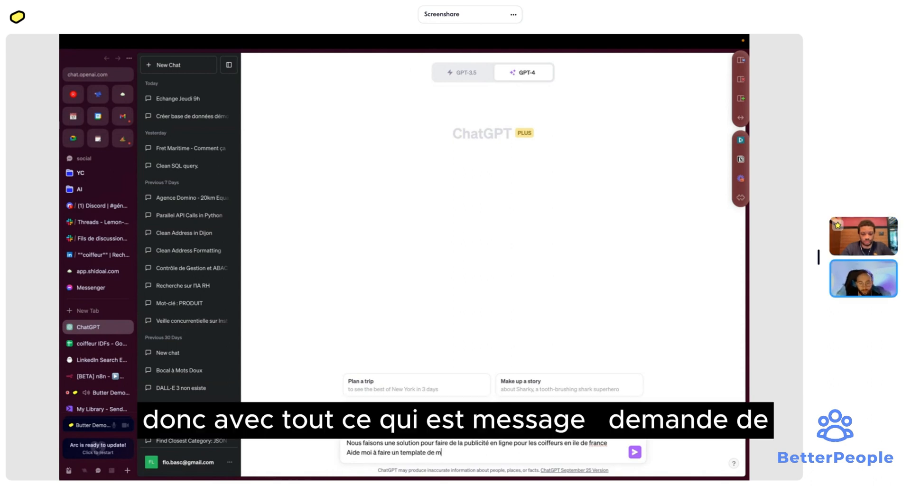
pyautogui.write('essag')
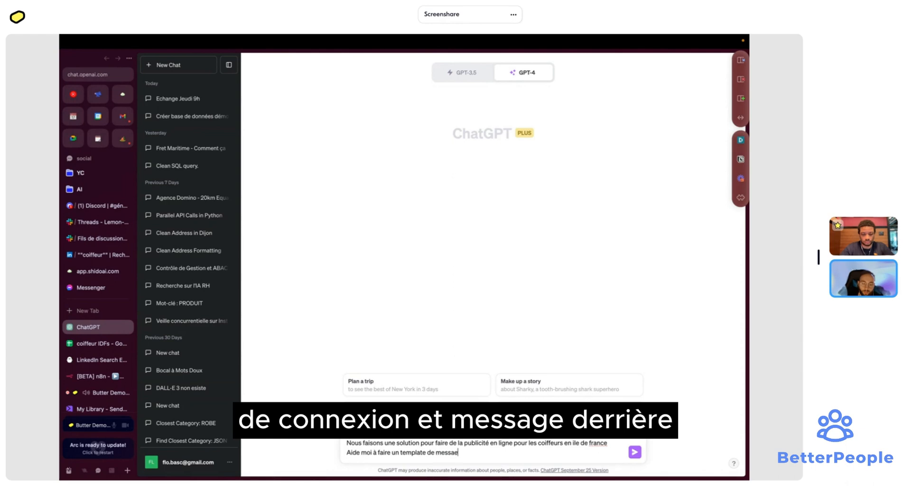
pyautogui.write('e linkedin ')
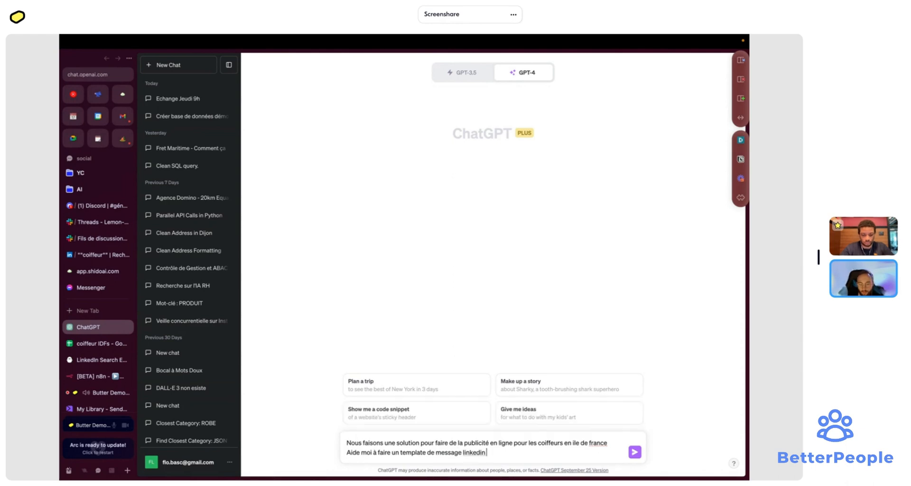
pyautogui.write('et un')
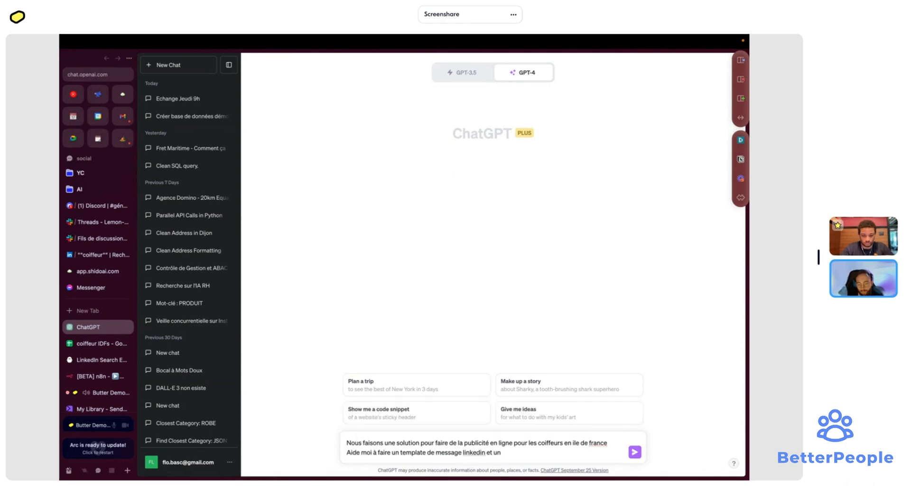
pyautogui.write(' template pou')
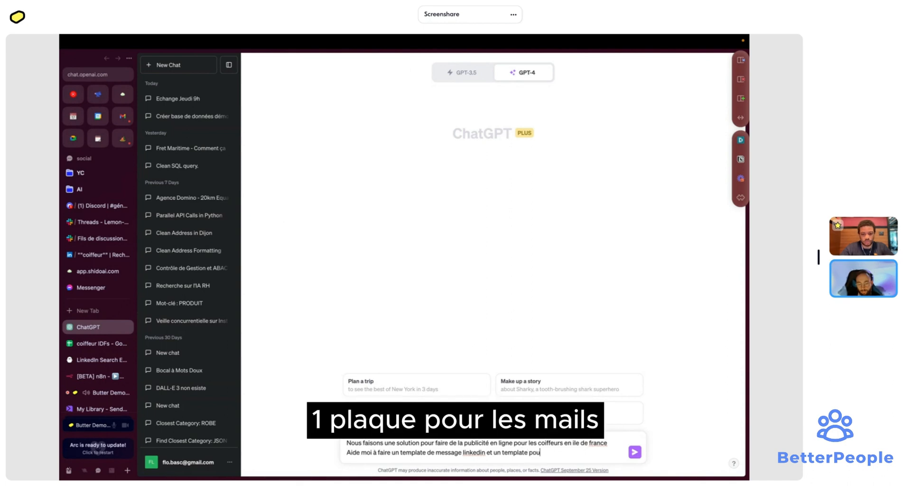
pyautogui.write('r les mails')
pyautogui.hotkey('shift', 'Return')
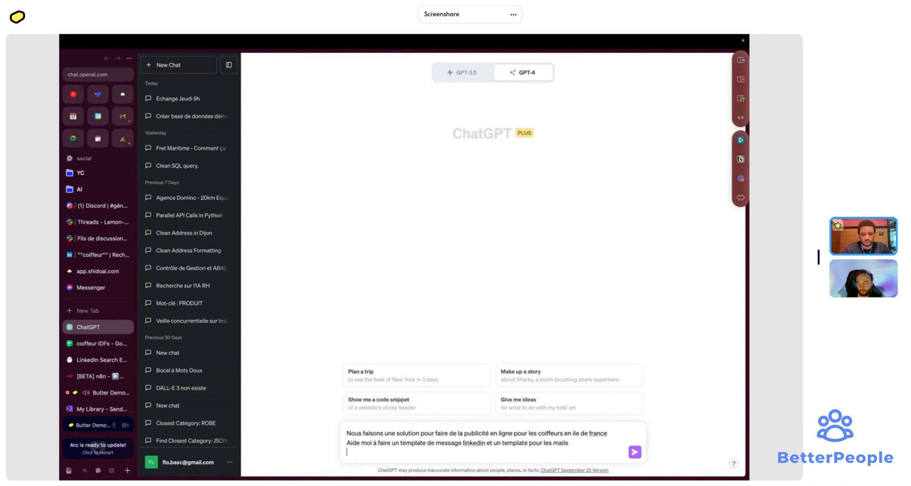
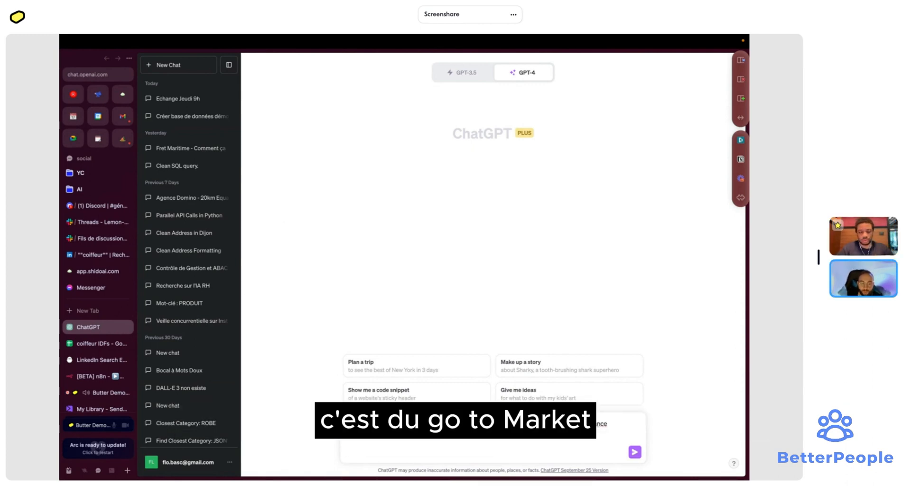
# - Restore the two-line prompt and add that advertising is too complex and slow, testable on a small budget
pyautogui.press('BackSpace')
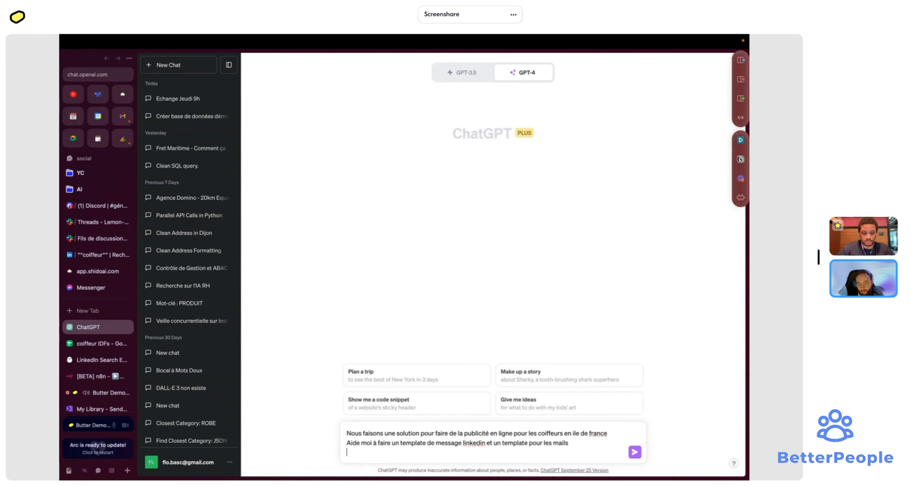
pyautogui.hotkey('shift', 'Return')
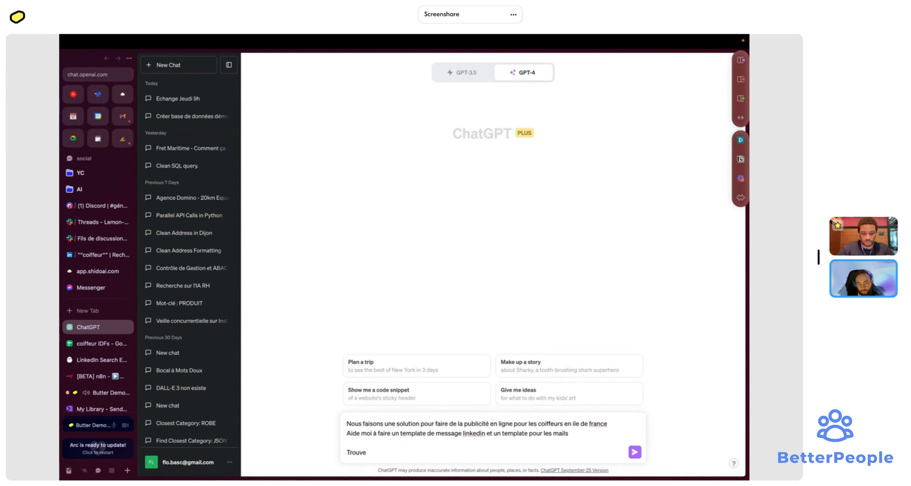
pyautogui.press('BackSpace')
pyautogui.press('BackSpace')
pyautogui.press('BackSpace')
pyautogui.press('BackSpace')
pyautogui.press('BackSpace')
pyautogui.press('BackSpace')
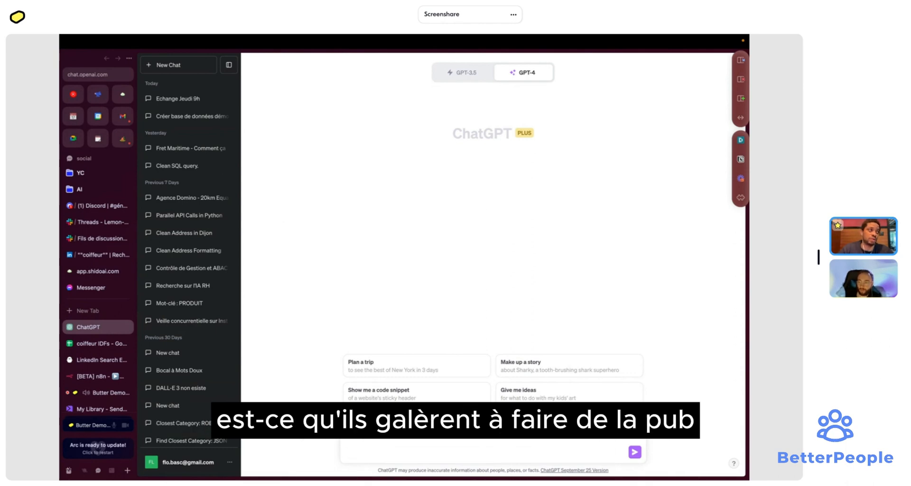
pyautogui.write('Nous faisons une solution pour faire de la publicité en ligne pour les coiffeurs en ile de france Aide moi à faire un template de message linkedin et un template pour les mails')
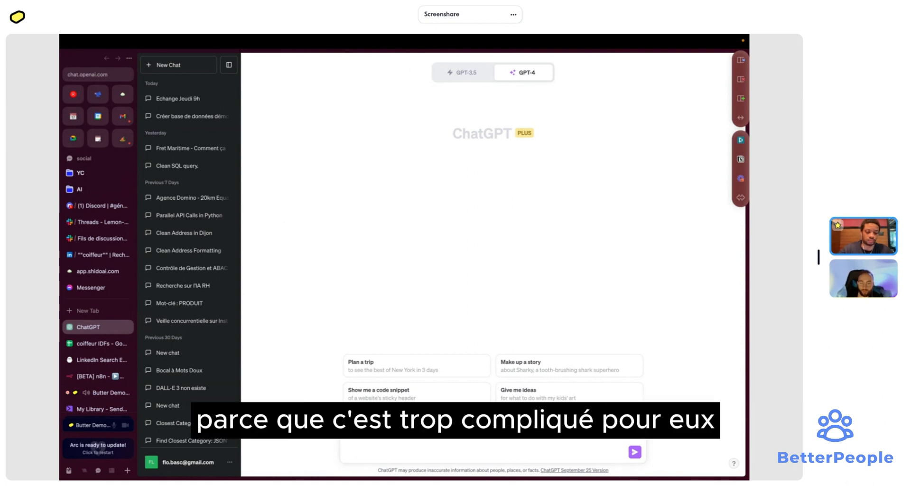
pyautogui.write('Nous faisons une solution pour faire de la publicité en ligne pour les coiffeurs en ile de france Aide moi à faire un template de message linkedin et un template pour les mails')
pyautogui.write('aujoursd')
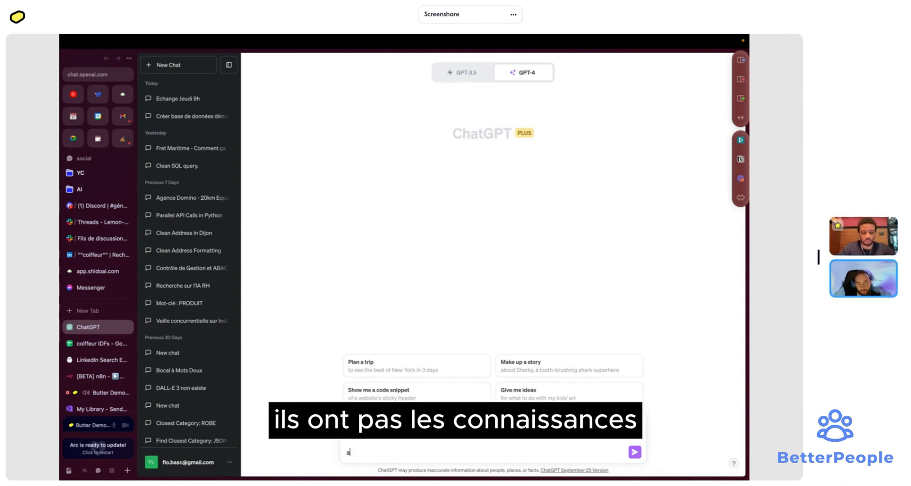
pyautogui.press('BackSpace')
pyautogui.press('BackSpace')
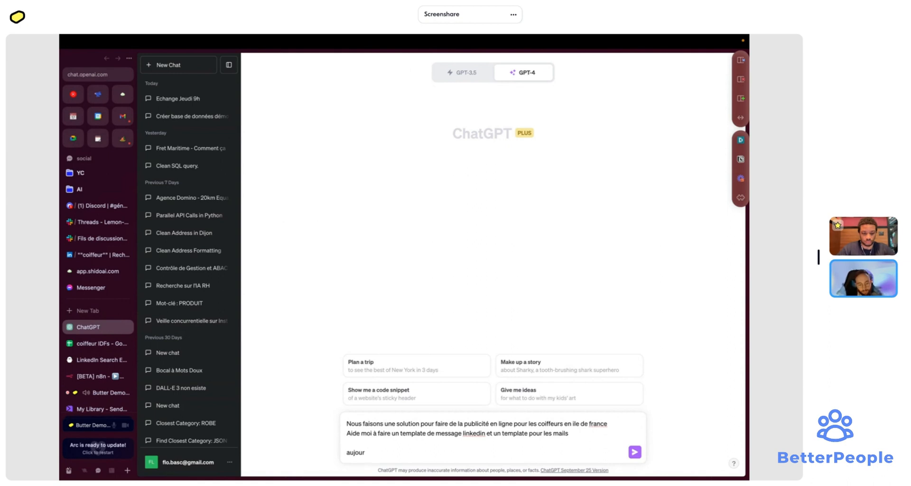
pyautogui.write("d'h")
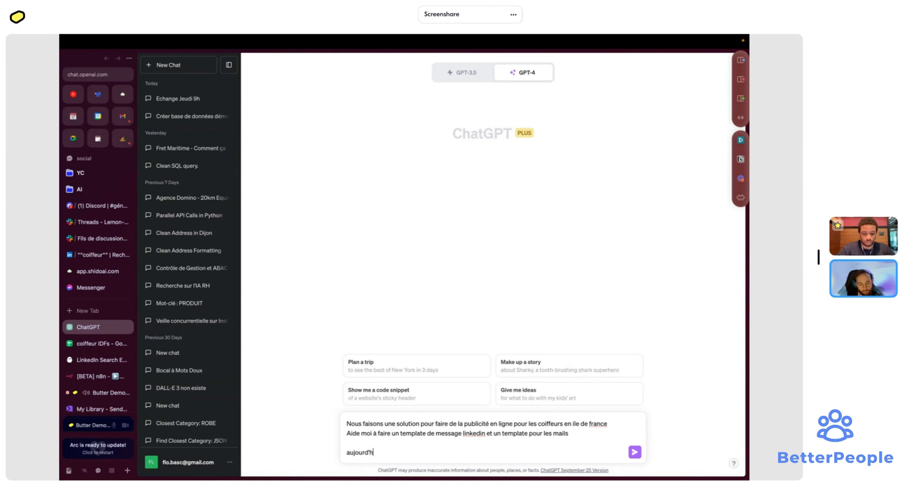
pyautogui.write('ui la pub')
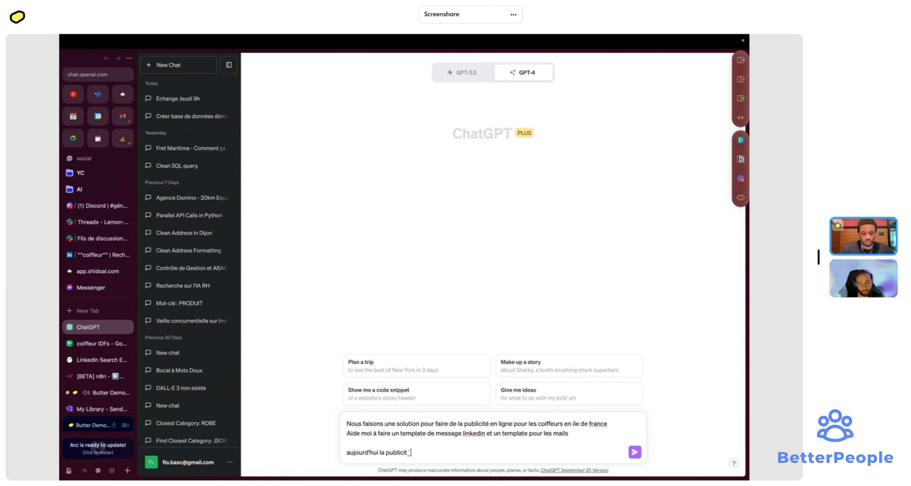
pyautogui.write('licité pour eux est trop comple')
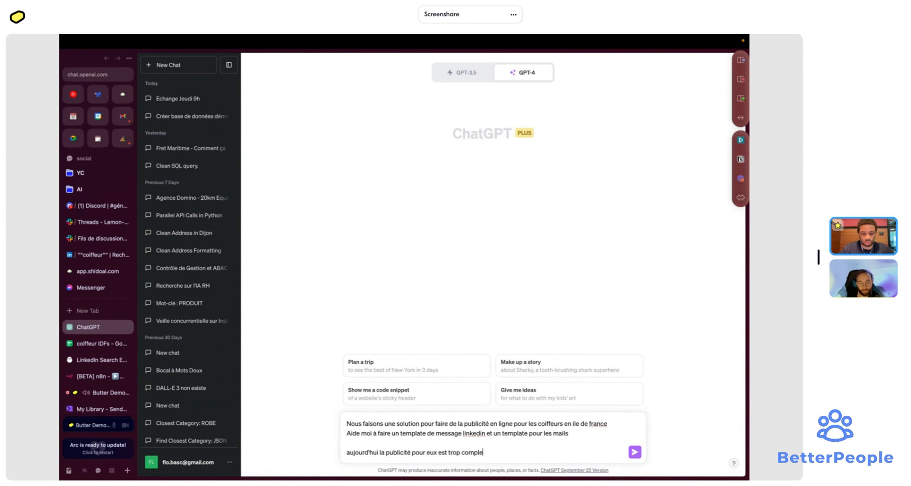
pyautogui.write('xe et c')
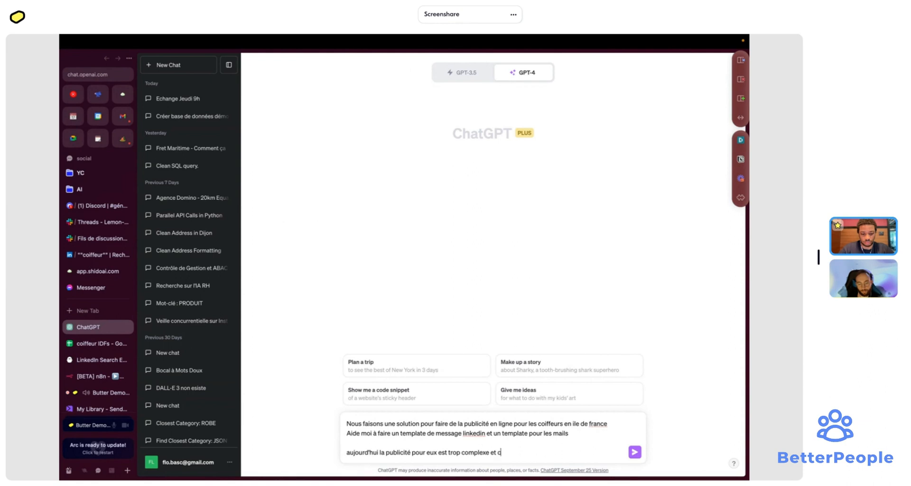
pyautogui.write('hron')
pyautogui.press('BackSpace')
pyautogui.press('BackSpace')
pyautogui.press('BackSpace')
pyautogui.write('prends trop de temps nous leur p')
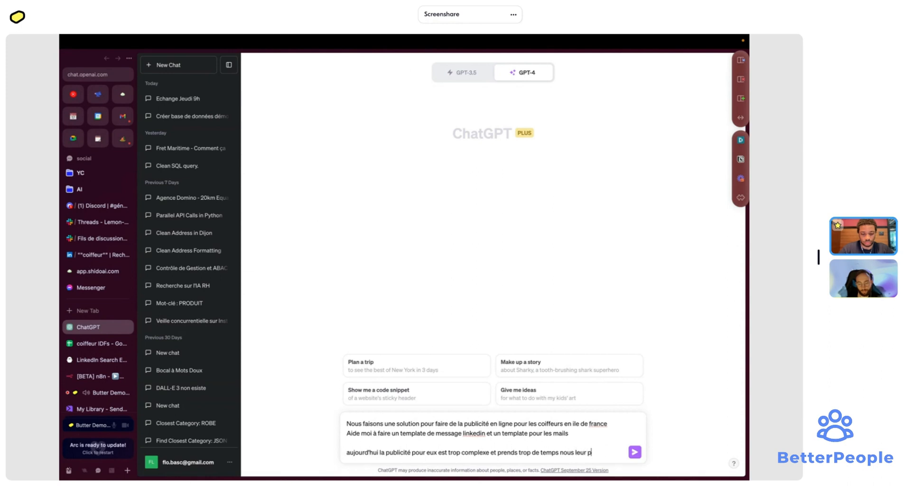
pyautogui.write('ermettons')
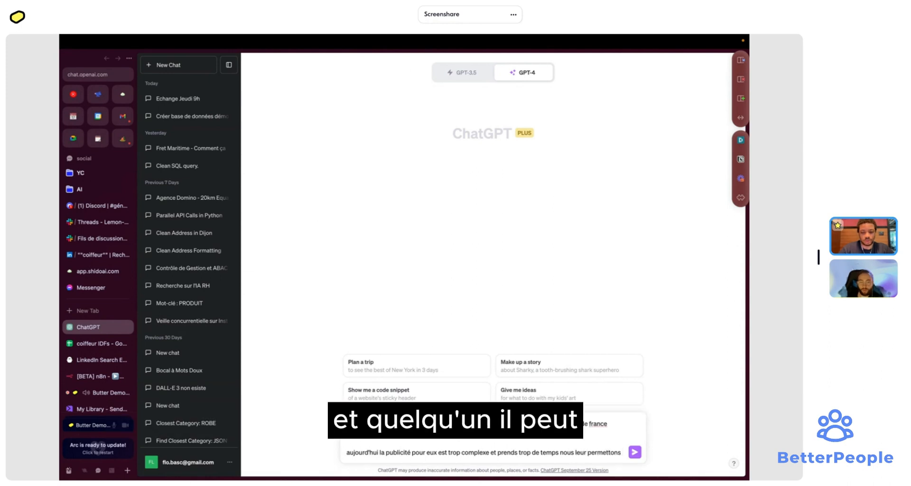
pyautogui.write(' de t')
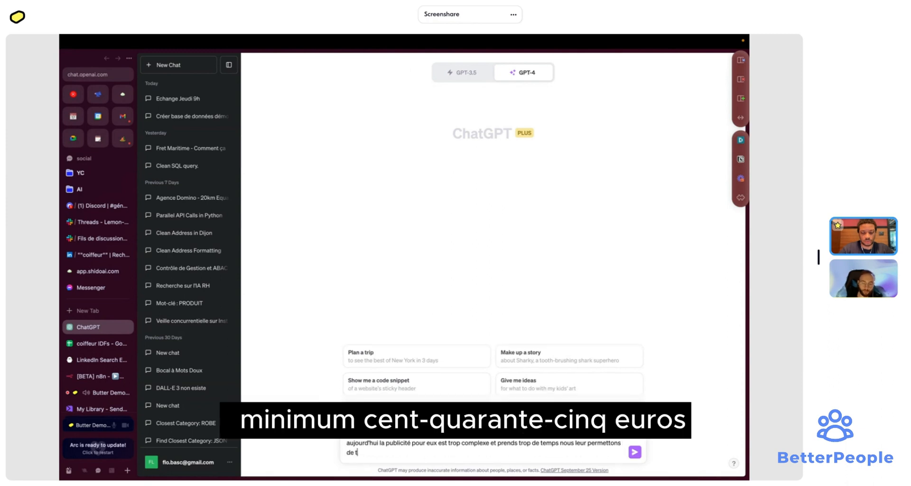
pyautogui.write('ester av')
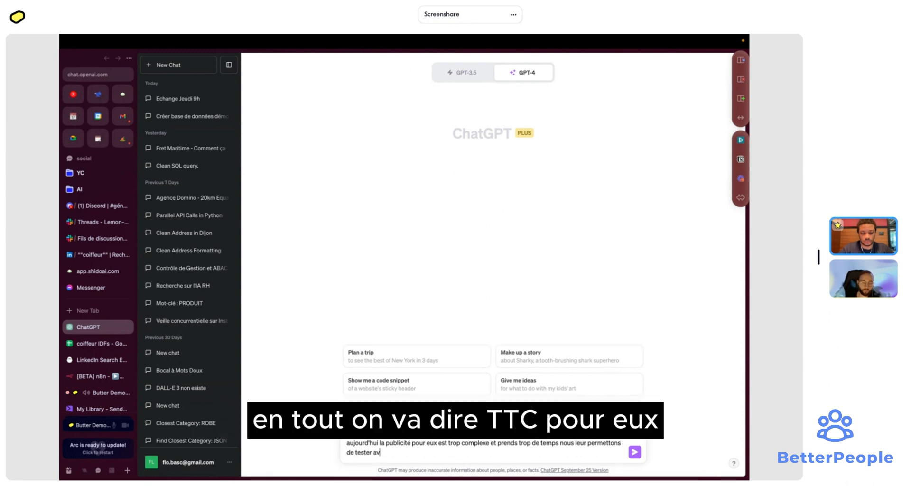
pyautogui.write('ec un pet')
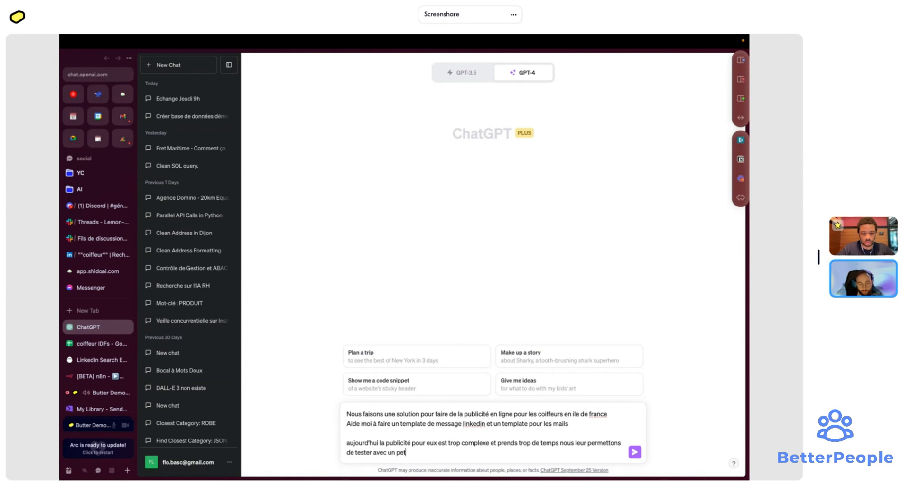
pyautogui.write('it budget,')
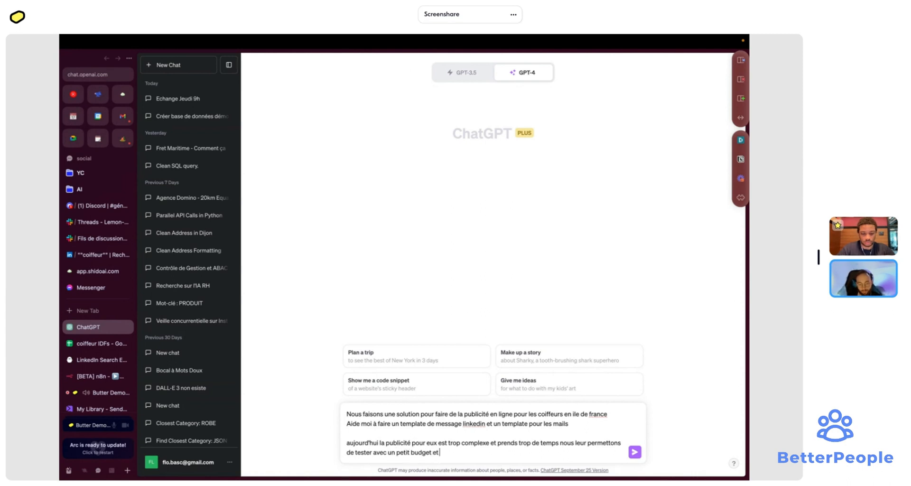
pyautogui.write(' et un m')
pyautogui.write('inimu')
pyautogui.write('ps po')
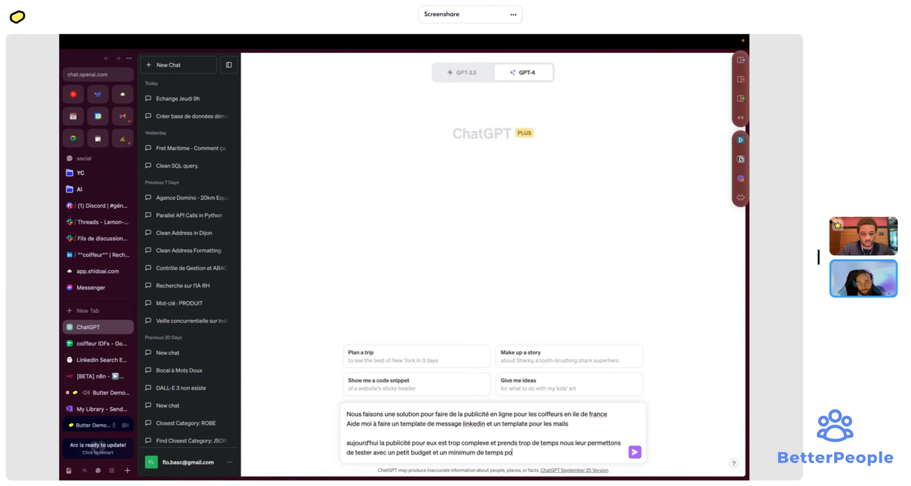
pyautogui.write('ur avoir des résultat')
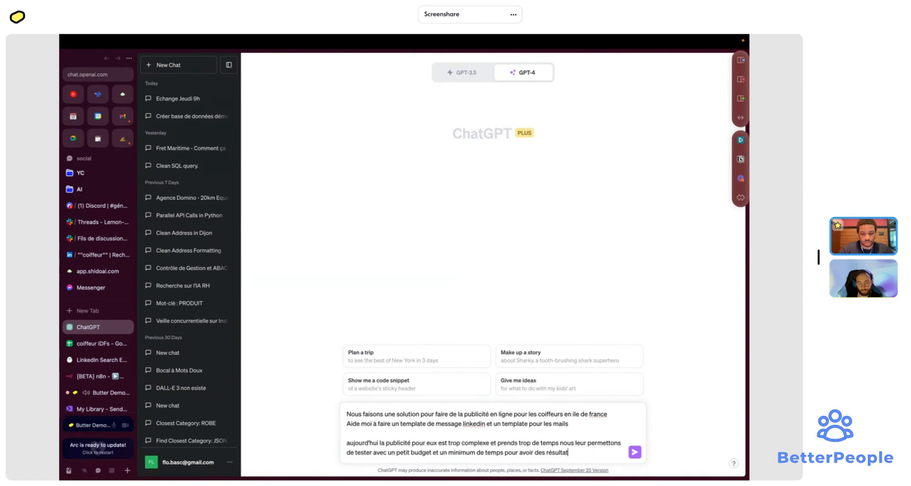
pyautogui.write('s')
# - Ask for a short message in both cases with a direct, friendly tone using the AIDA framework
pyautogui.hotkey('shift', 'Return')
pyautogui.hotkey('shift', 'Return')
pyautogui.write('fais ')
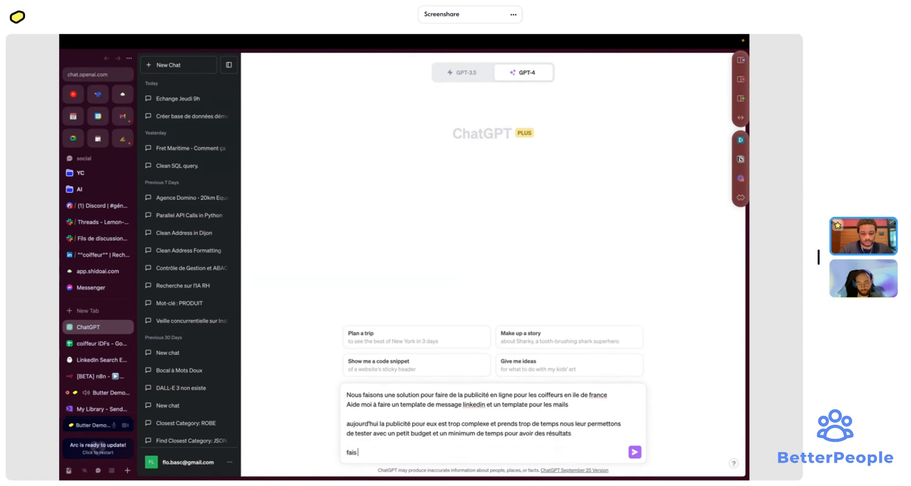
pyautogui.write('moi un mess')
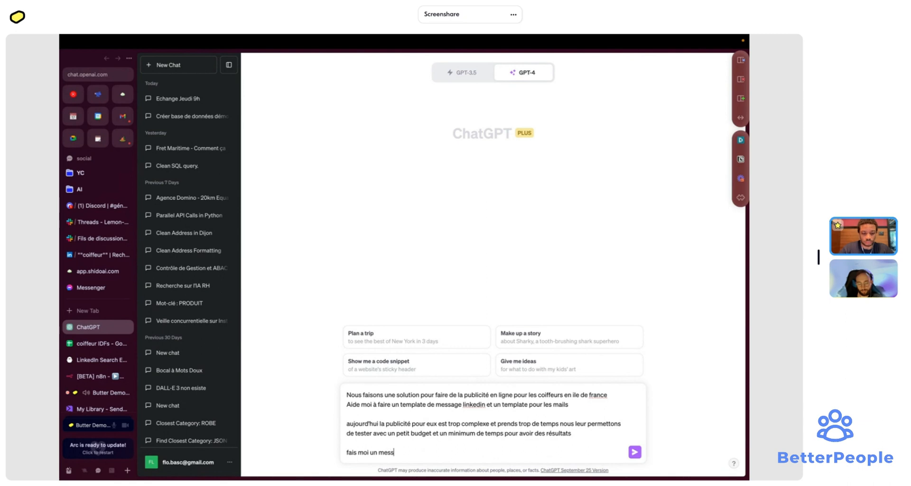
pyautogui.write('age court')
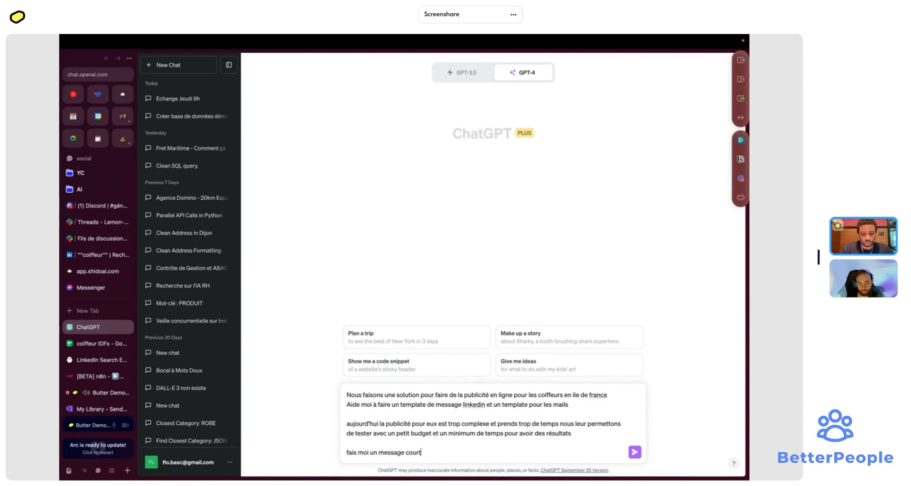
pyautogui.write(' dans les deux cas')
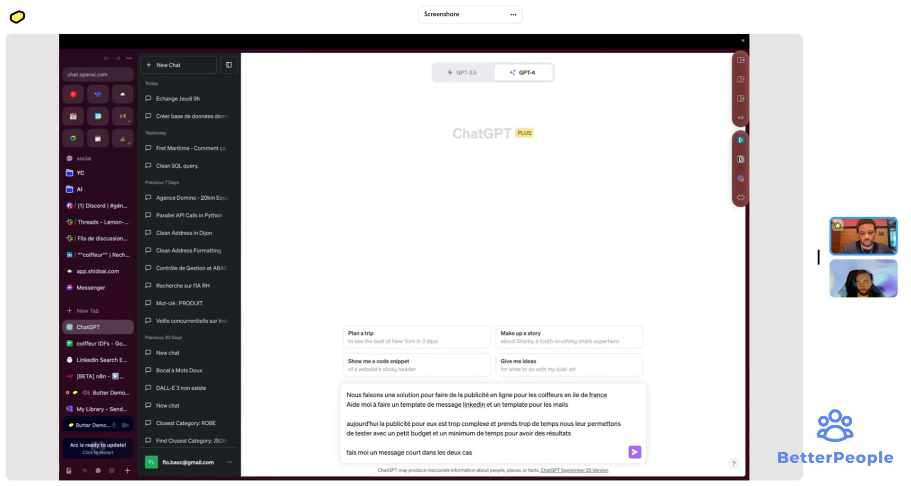
pyautogui.write(' avec un ton direct da')
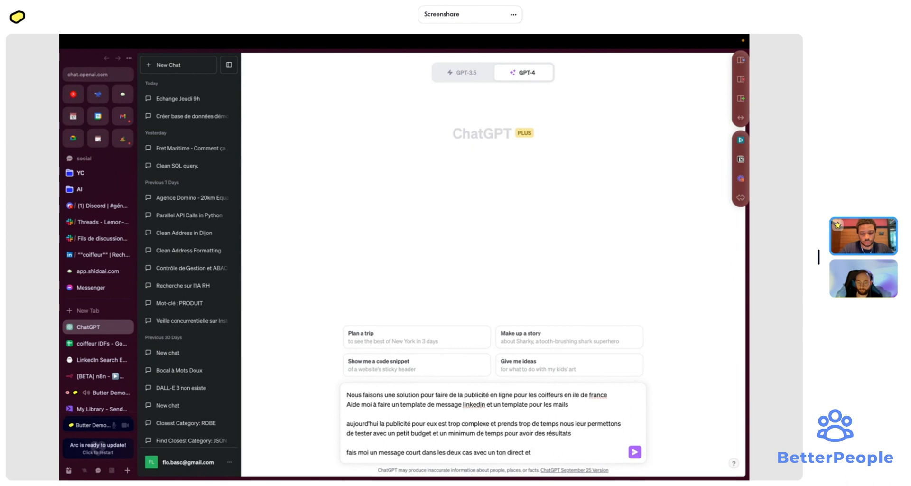
pyautogui.write('yn')
pyautogui.write('pathique')
pyautogui.write('utilisant')
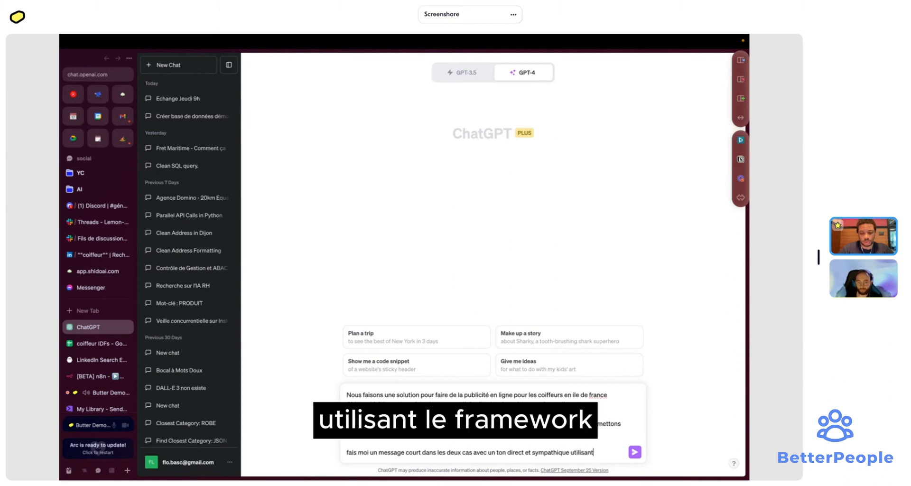
pyautogui.write(' le framew')
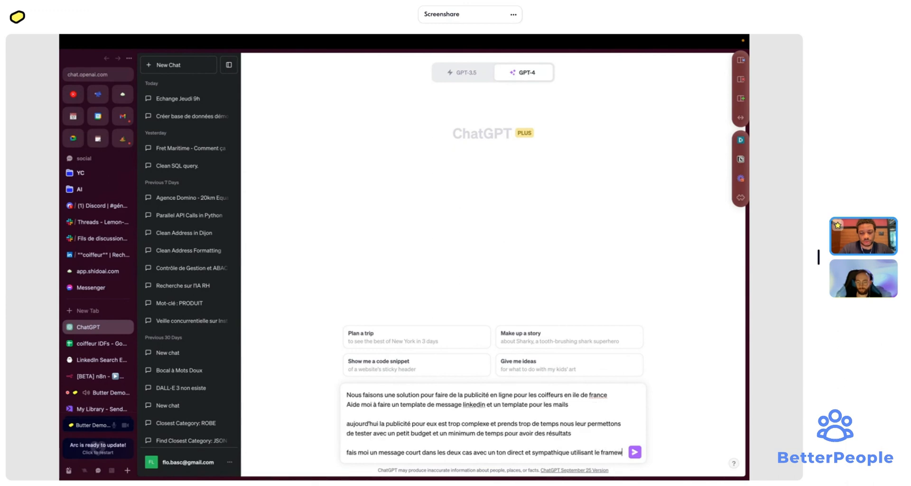
pyautogui.write('wor')
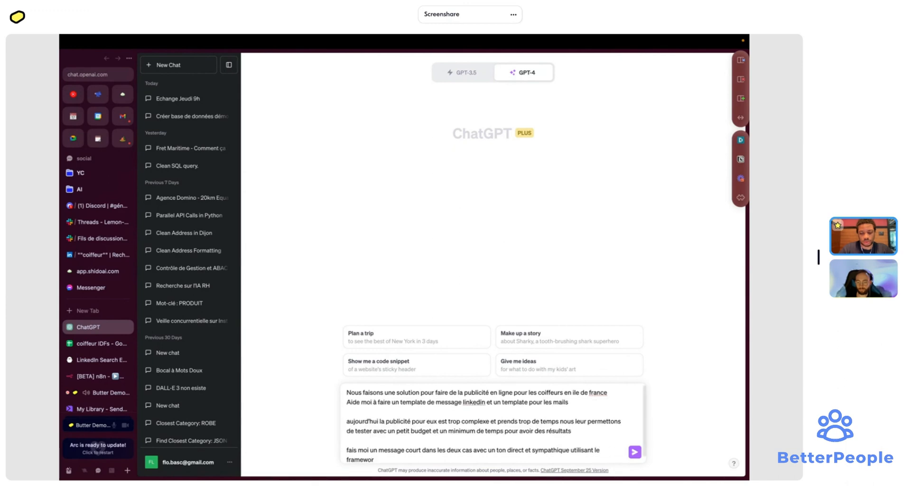
pyautogui.write('k AIDA')
# - Send the prompt to GPT-4 and let it produce the AIDA LinkedIn and email templates
pyautogui.press('Return')
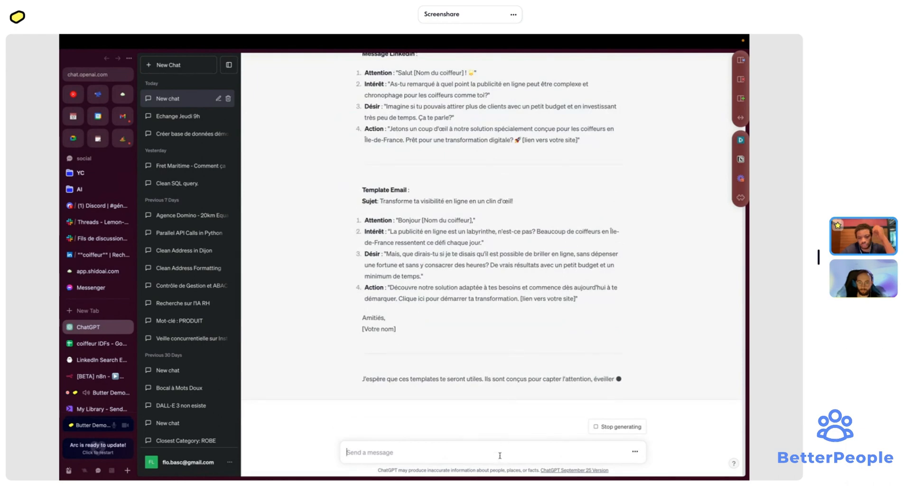
# - Ask for the messages in an 'md' code snippet with a site call to action, addressed to one specific person
pyautogui.write('m')
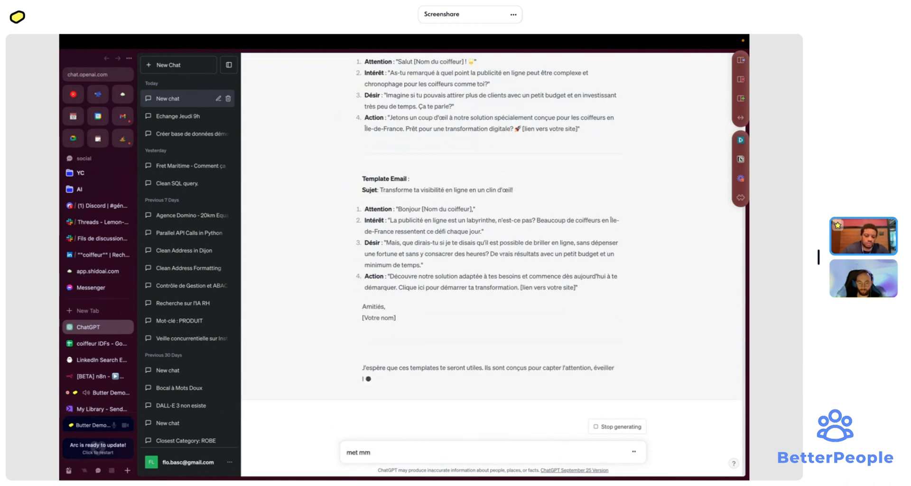
pyautogui.press('BackSpace')
pyautogui.write('oi les messa')
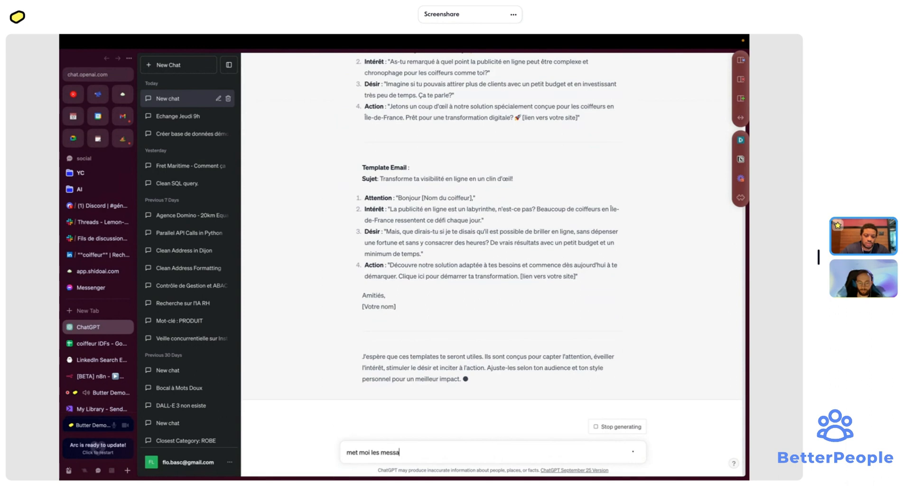
pyautogui.write('ges dans un s')
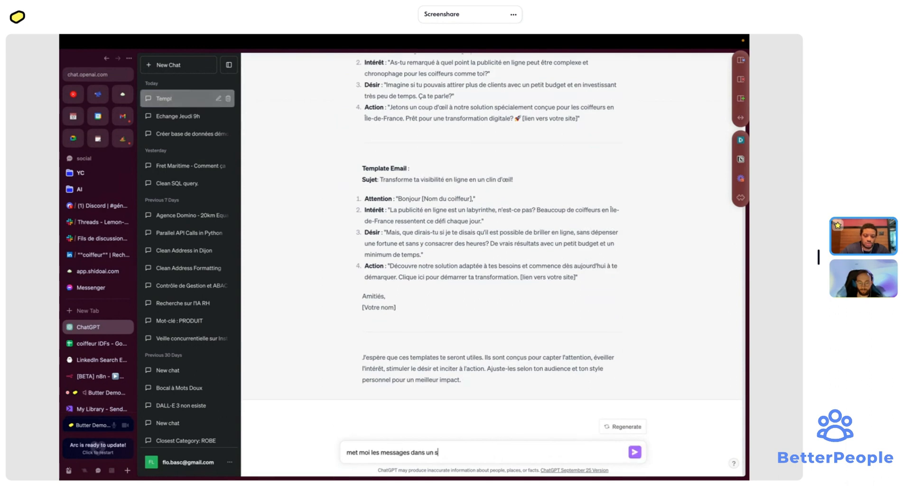
pyautogui.write('nipp')
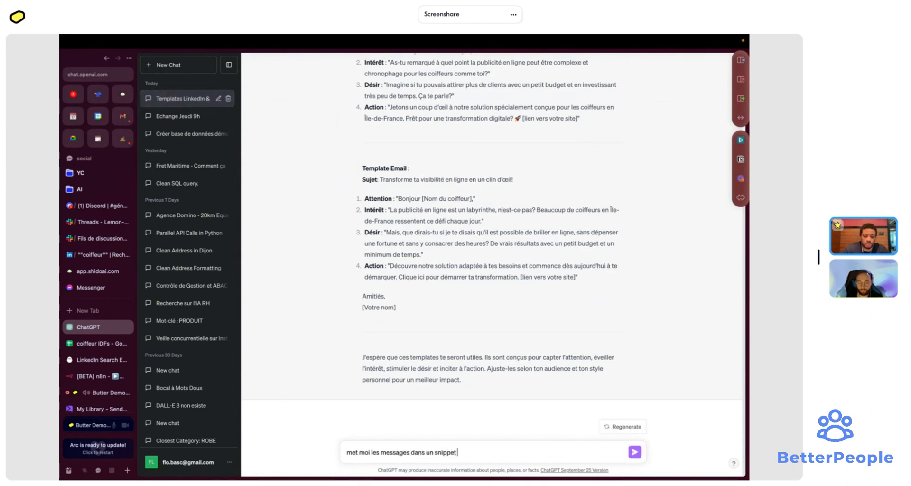
pyautogui.write('et code `t')
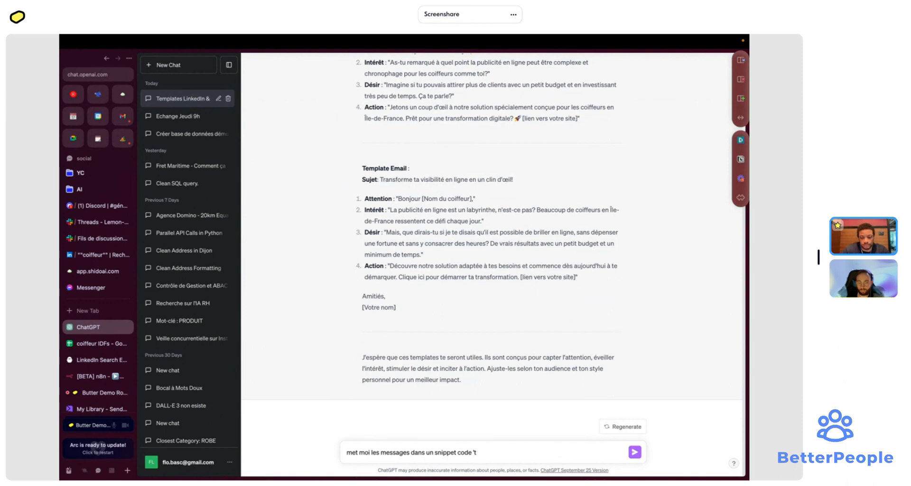
pyautogui.press('BackSpace')
pyautogui.write("md'")
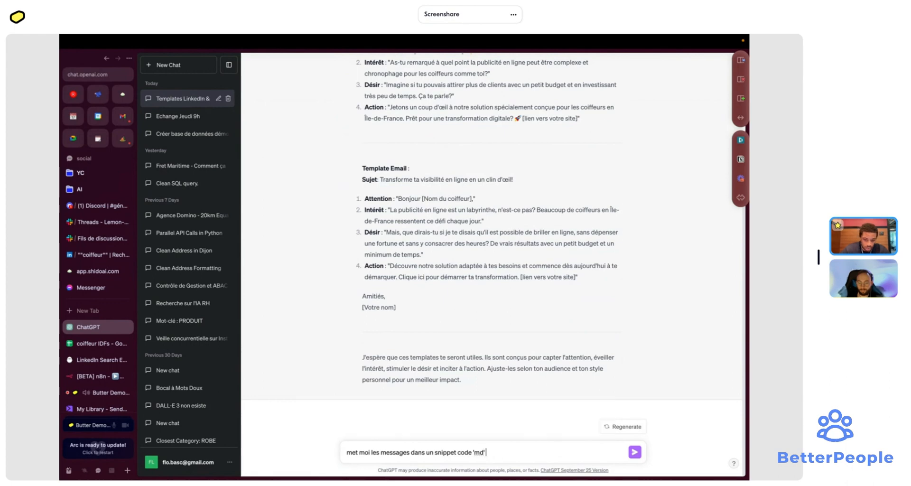
pyautogui.write(' avec un')
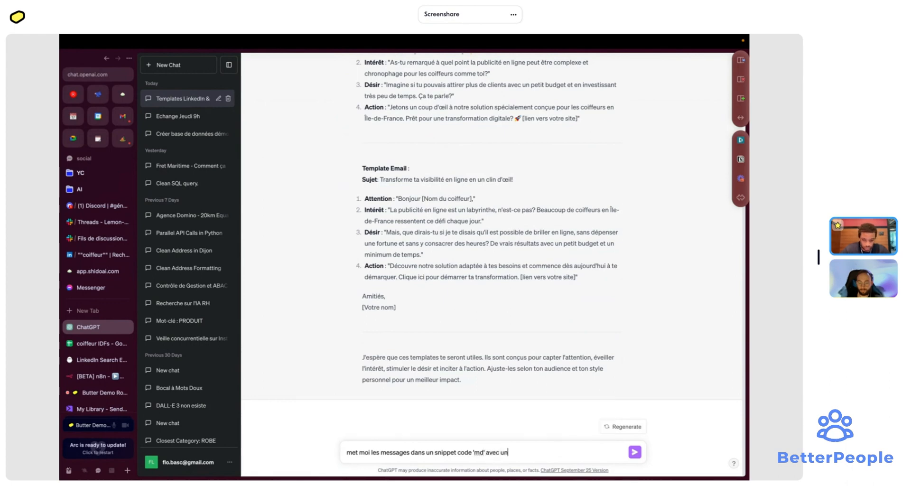
pyautogui.write(' ton')
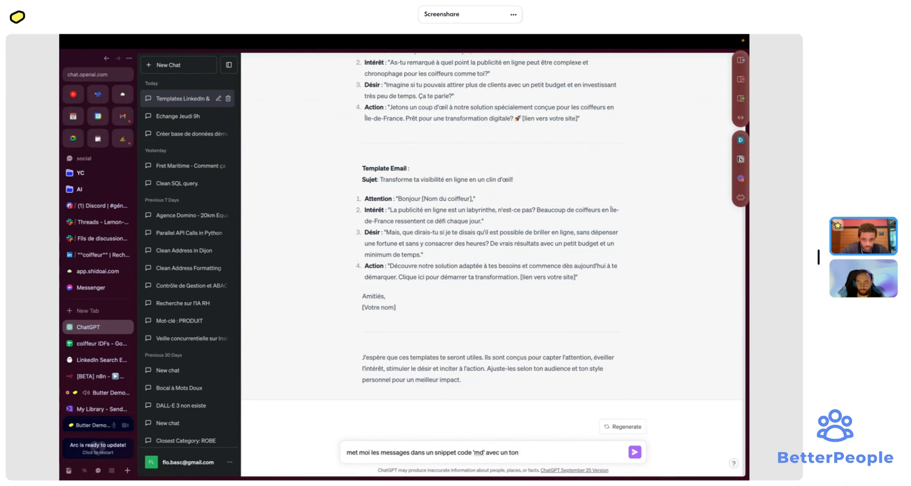
pyautogui.press('BackSpace')
pyautogui.press('BackSpace')
pyautogui.press('BackSpace')
pyautogui.press('BackSpace')
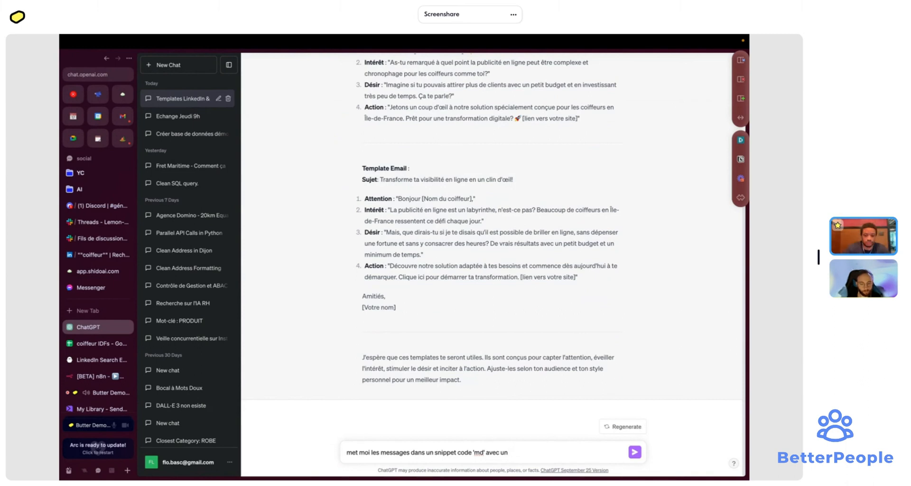
pyautogui.write('call to')
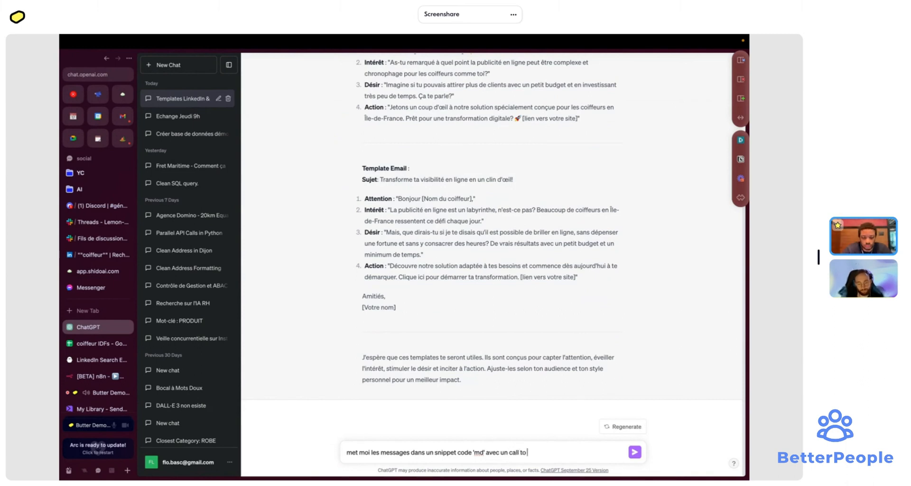
pyautogui.write(' action qui re')
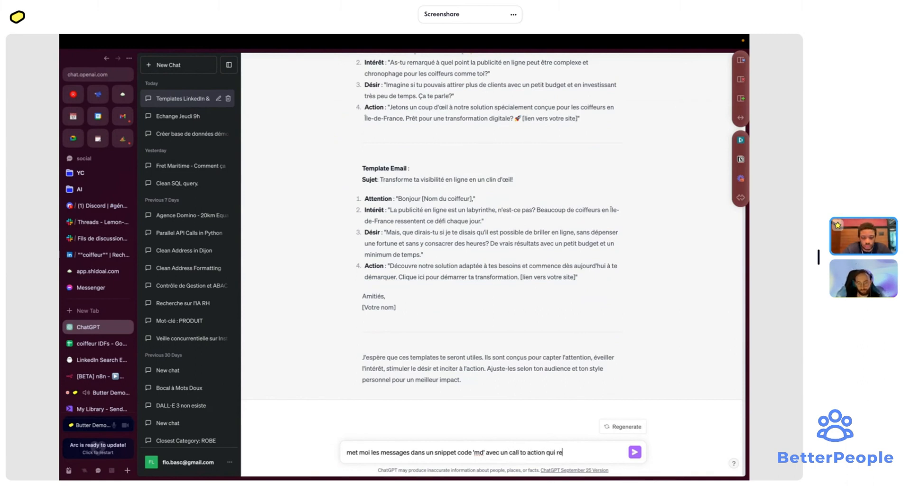
pyautogui.write('dirige sur le site')
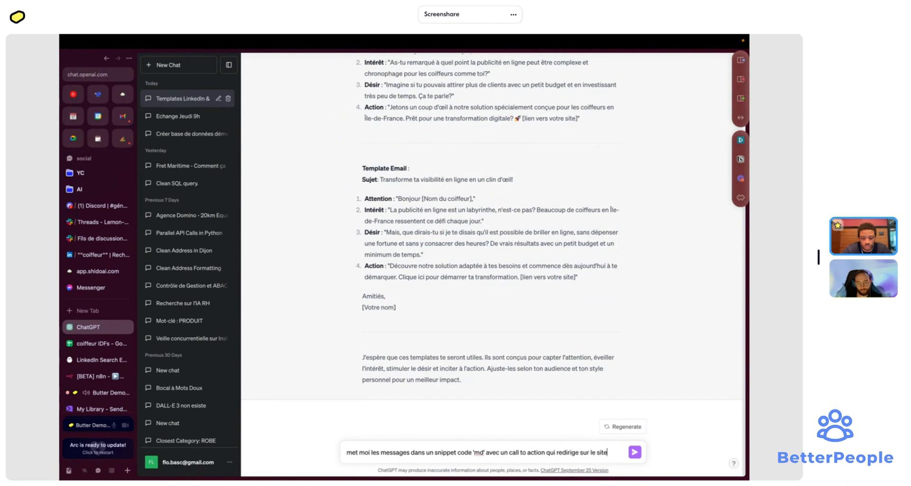
pyautogui.write('. dans ton')
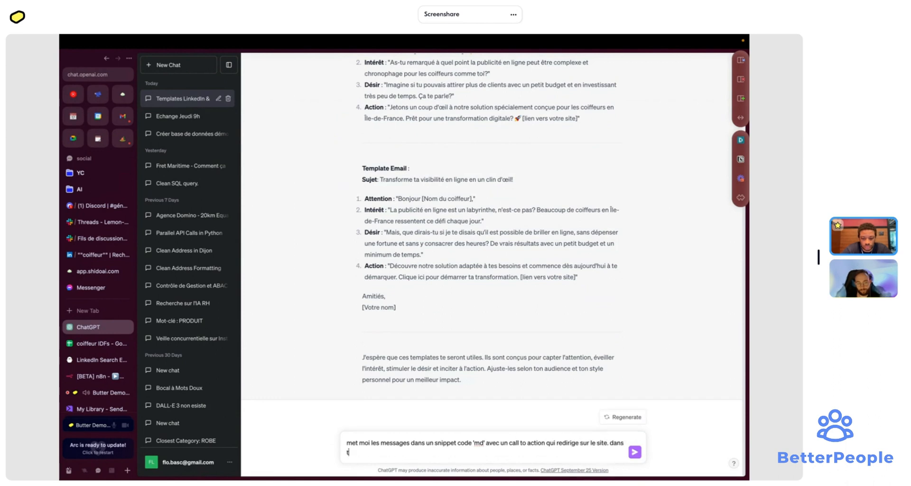
pyautogui.write(' approche tu dois pa')
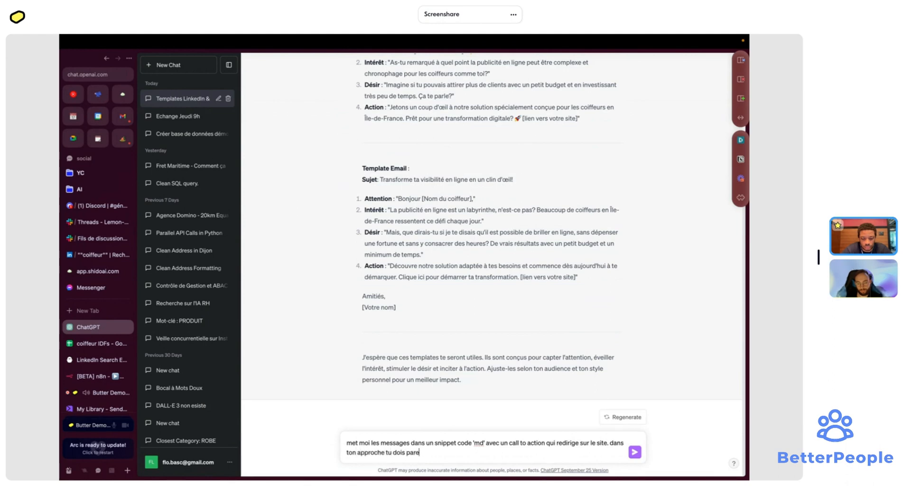
pyautogui.write('rler à un ')
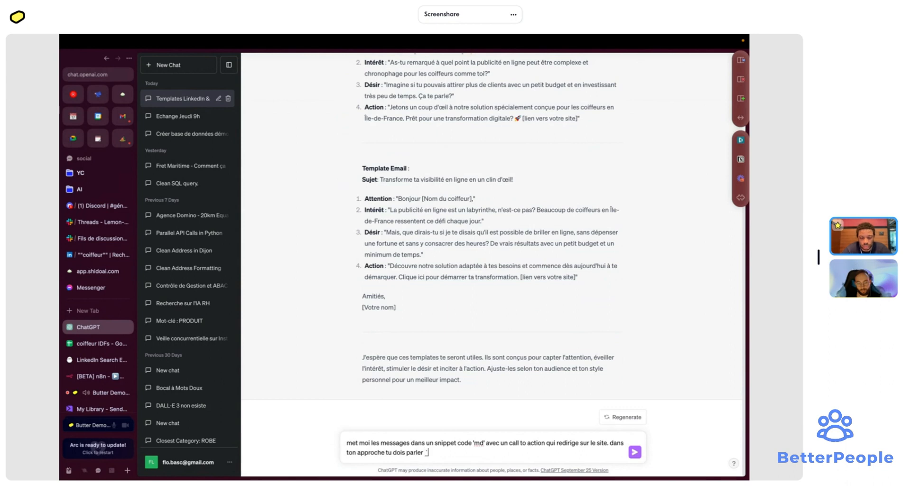
pyautogui.write('indi')
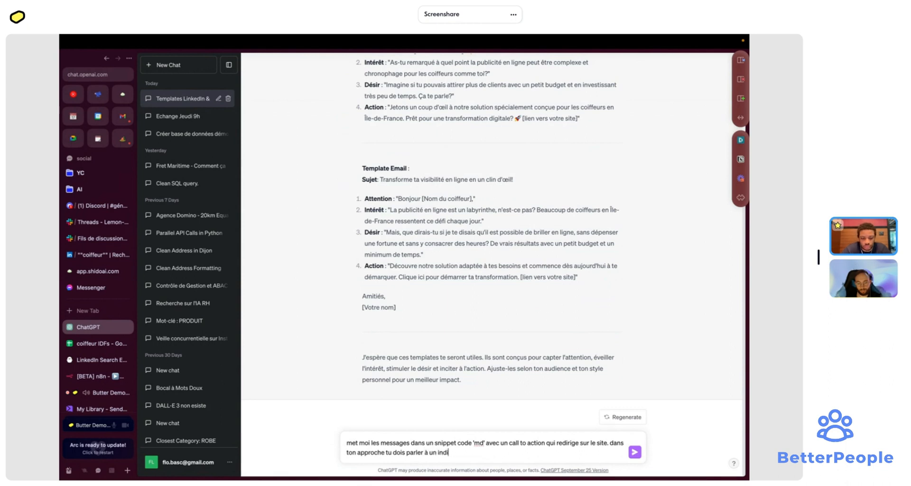
pyautogui.write('viduel')
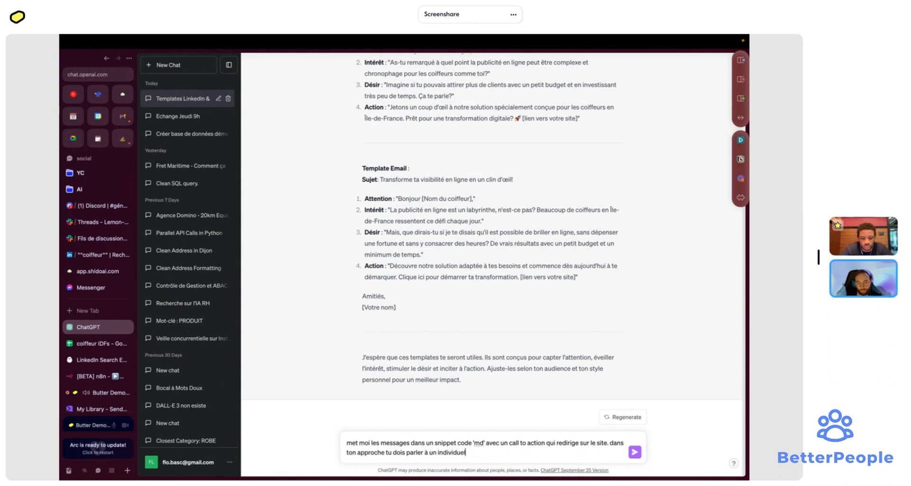
pyautogui.press('BackSpace')
pyautogui.press('BackSpace')
pyautogui.press('BackSpace')
pyautogui.press('BackSpace')
pyautogui.press('BackSpace')
pyautogui.press('BackSpace')
pyautogui.press('BackSpace')
pyautogui.press('BackSpace')
pyautogui.press('BackSpace')
pyautogui.press('BackSpace')
pyautogui.press('BackSpace')
pyautogui.write('e personne spéci')
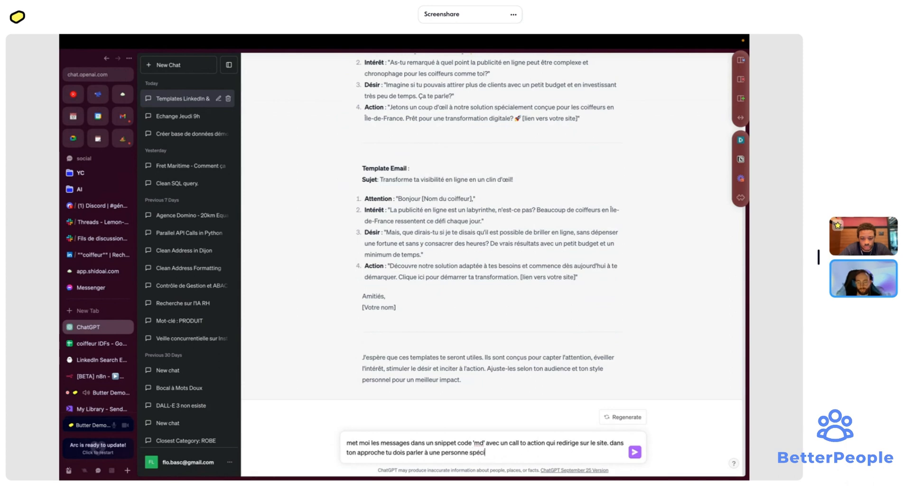
pyautogui.write('fique soit plus')
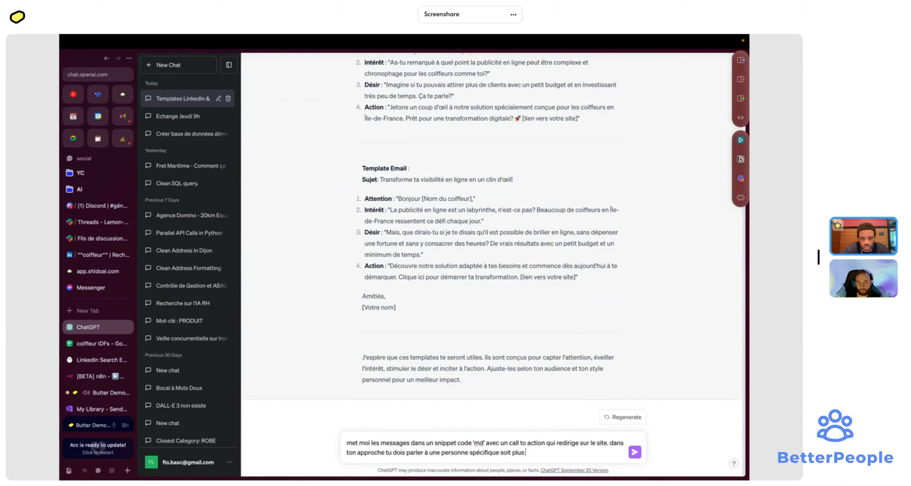
pyautogui.press('BackSpace')
pyautogui.press('BackSpace')
pyautogui.press('BackSpace')
pyautogui.press('BackSpace')
pyautogui.press('BackSpace')
pyautogui.press('BackSpace')
pyautogui.press('BackSpace')
pyautogui.press('BackSpace')
pyautogui.press('BackSpace')
pyautogui.press('BackSpace')
pyautogui.press('Return')
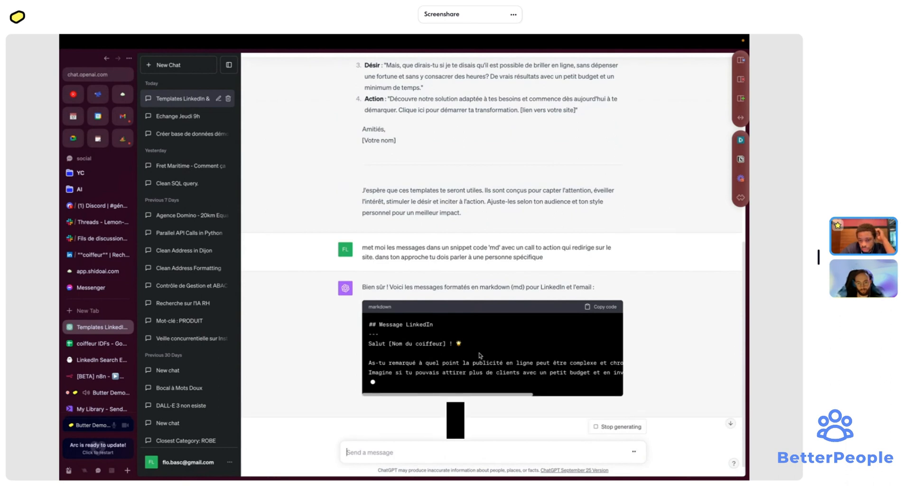
# - Review the markdown reply, select its Email section, and return to the n8n 'message coiffeur' workflow
pyautogui.scroll(2, 417, 212)
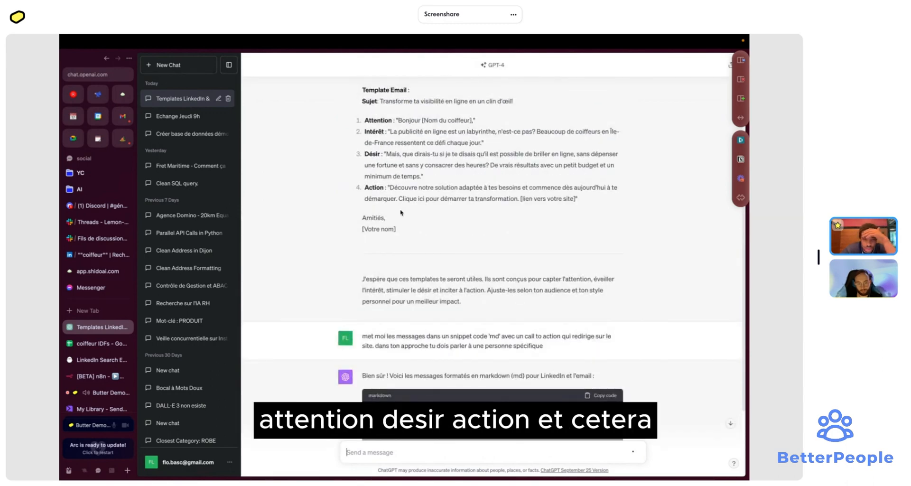
pyautogui.scroll(-3, 463, 243)
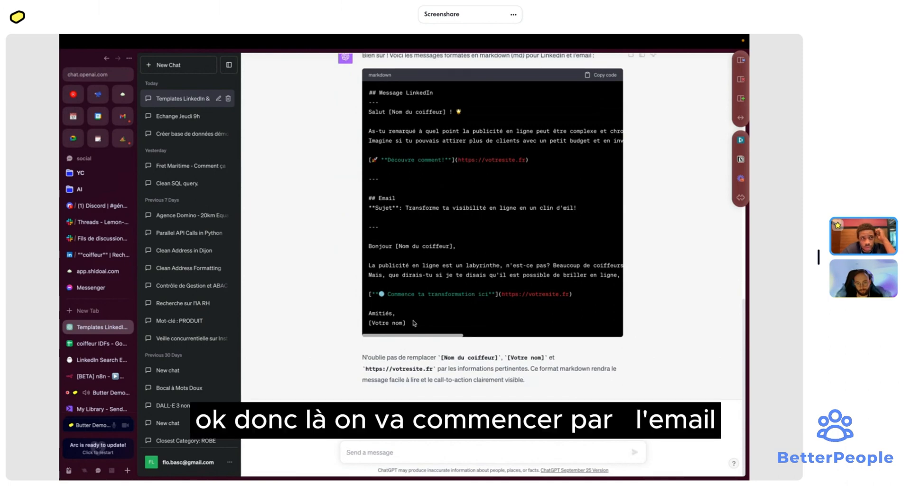
pyautogui.scroll(1, 409, 159)
pyautogui.scroll(-1, 411, 328)
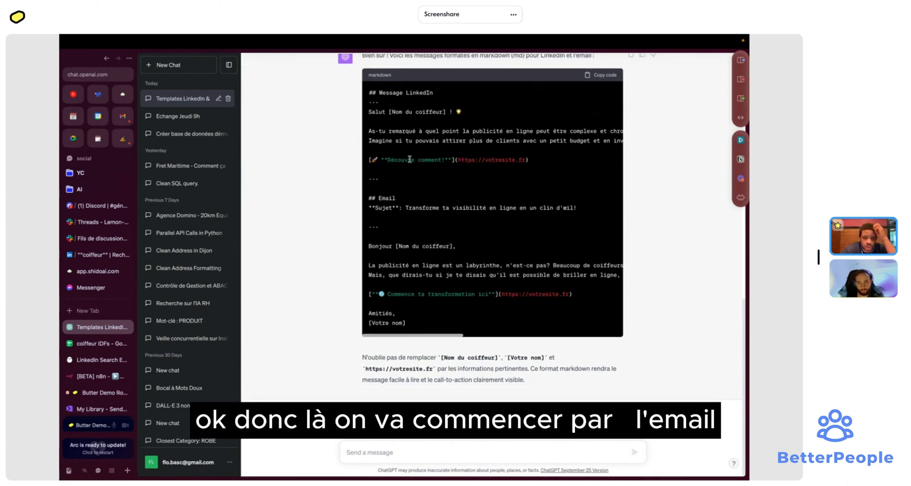
pyautogui.moveTo(408, 322); pyautogui.dragTo(368, 198)
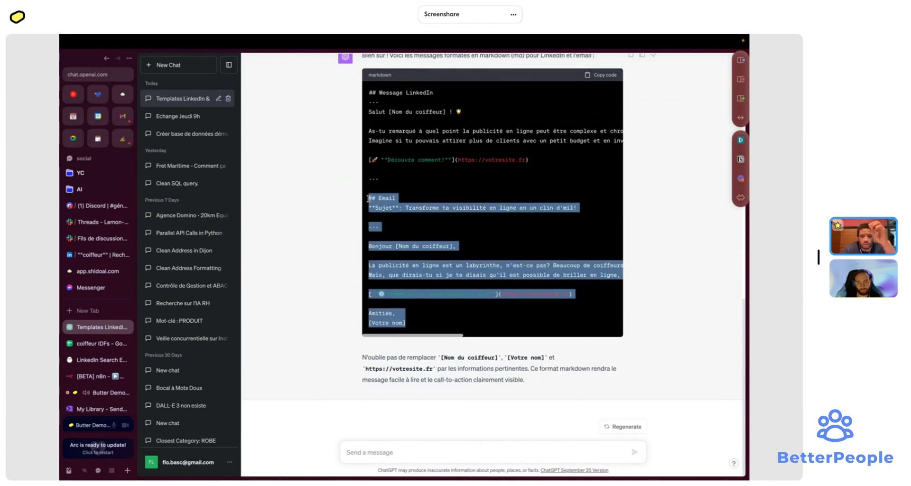
pyautogui.click(97, 376)
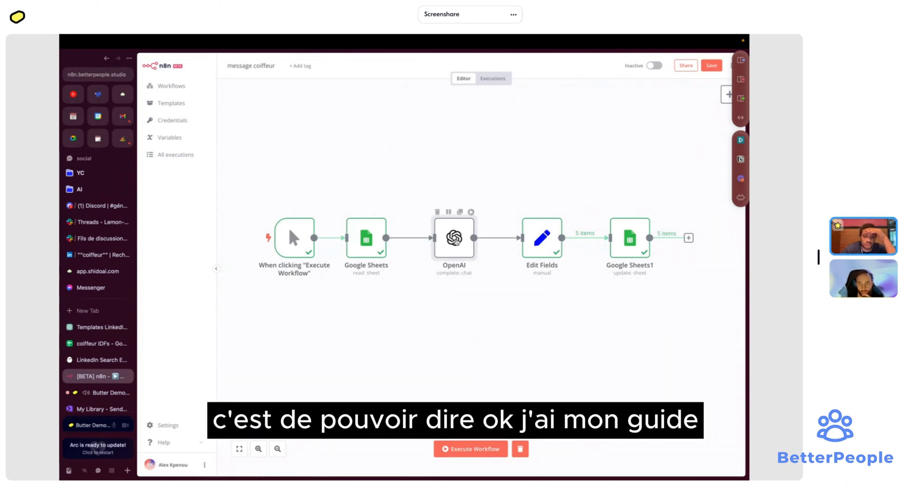
# - Give the OpenAI node an Assistant and a User message, with the Assistant content as an expression
pyautogui.doubleClick(456, 241)
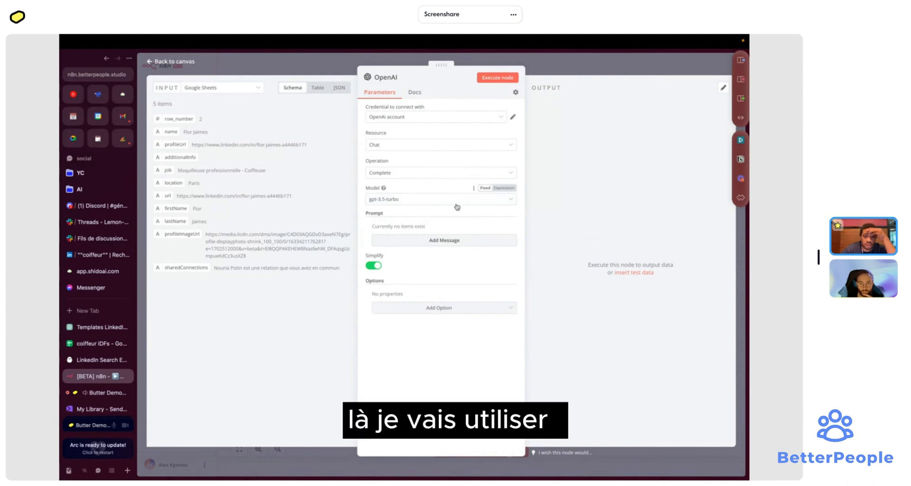
pyautogui.click(447, 241)
pyautogui.click(427, 238)
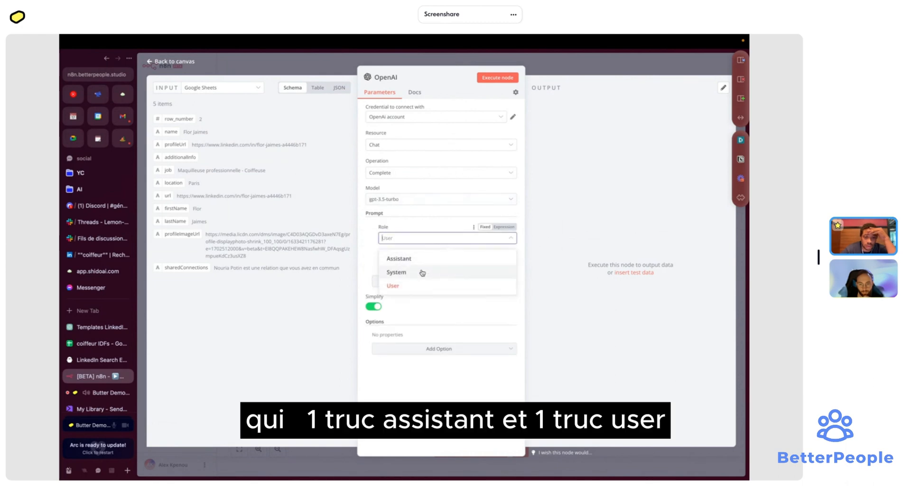
pyautogui.click(420, 259)
pyautogui.click(423, 278)
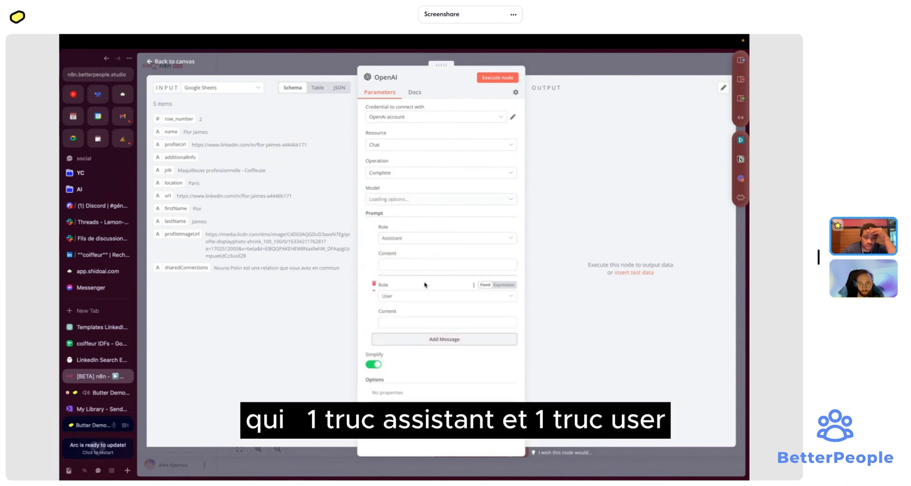
pyautogui.click(417, 296)
pyautogui.click(413, 297)
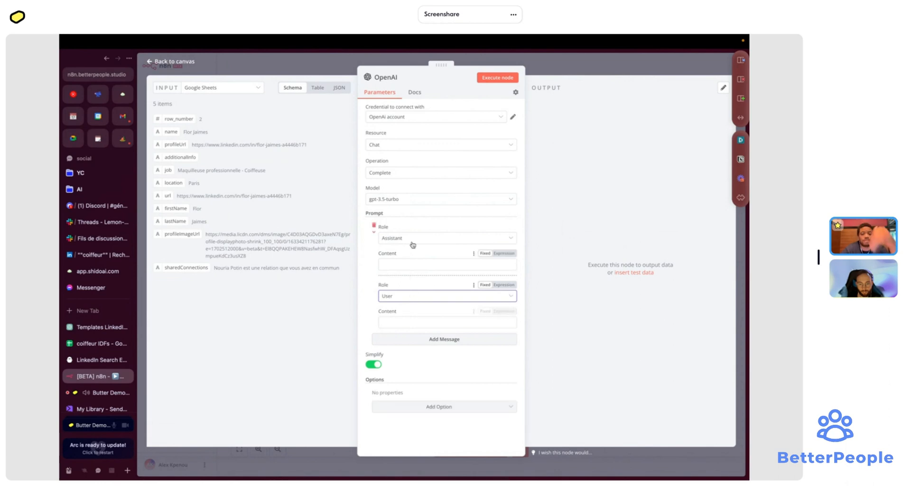
pyautogui.click(417, 264)
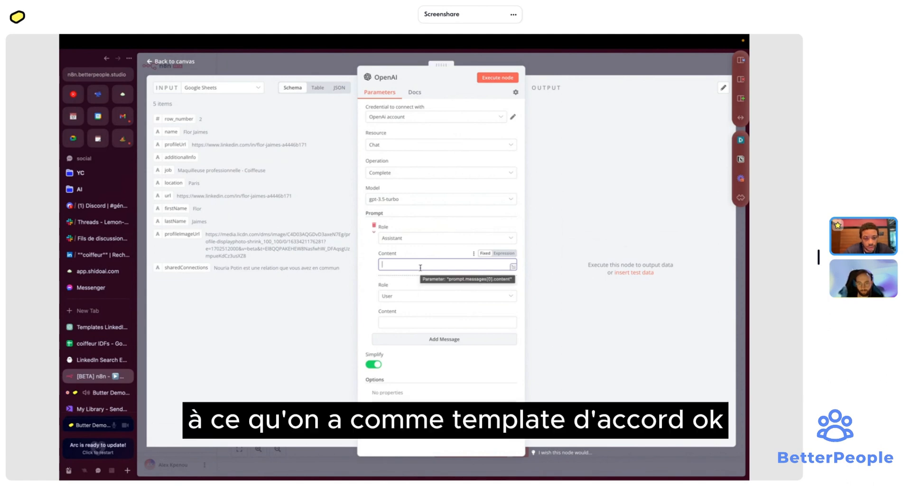
pyautogui.click(504, 253)
pyautogui.click(427, 265)
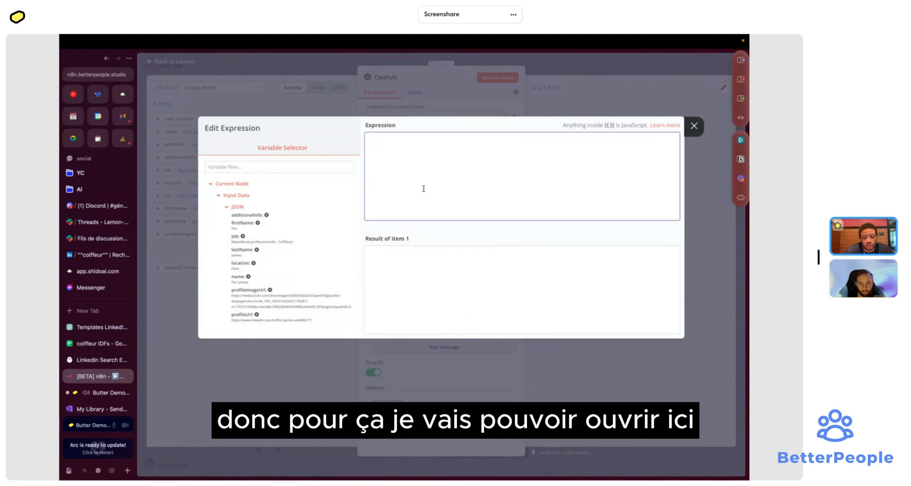
# - Write 'Tu es un expert du copywriting', tasked with personalising the messages sent to clients
pyautogui.write('HEll')
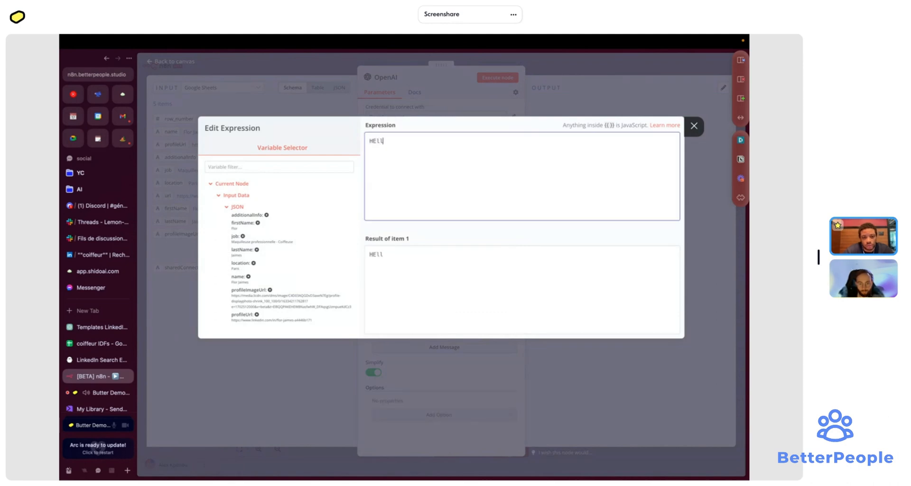
pyautogui.press('BackSpace')
pyautogui.press('BackSpace')
pyautogui.write('Tu es un expert ')
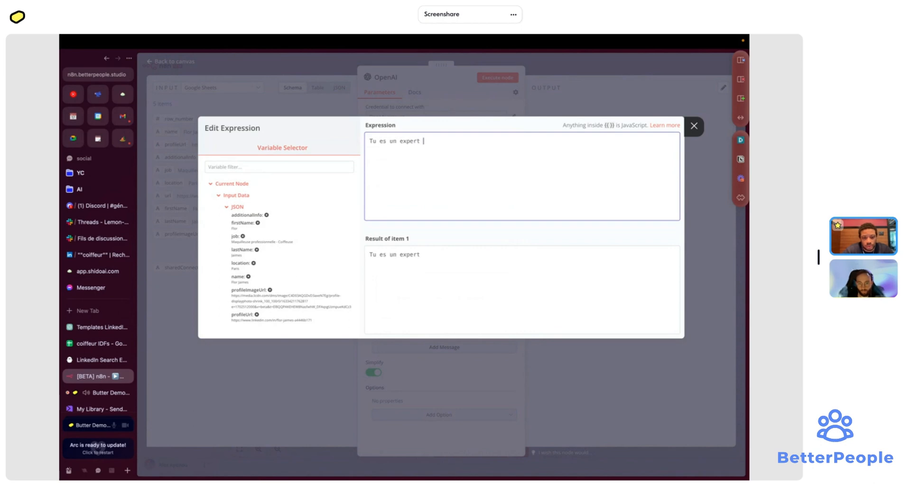
pyautogui.write('du copywrtingni')
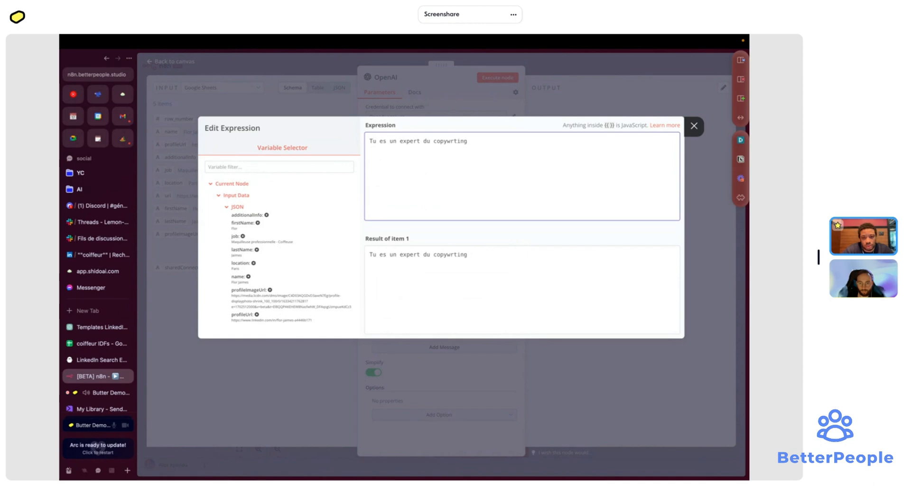
pyautogui.press('BackSpace')
pyautogui.press('BackSpace')
pyautogui.press('BackSpace')
pyautogui.write('tting  ton ')
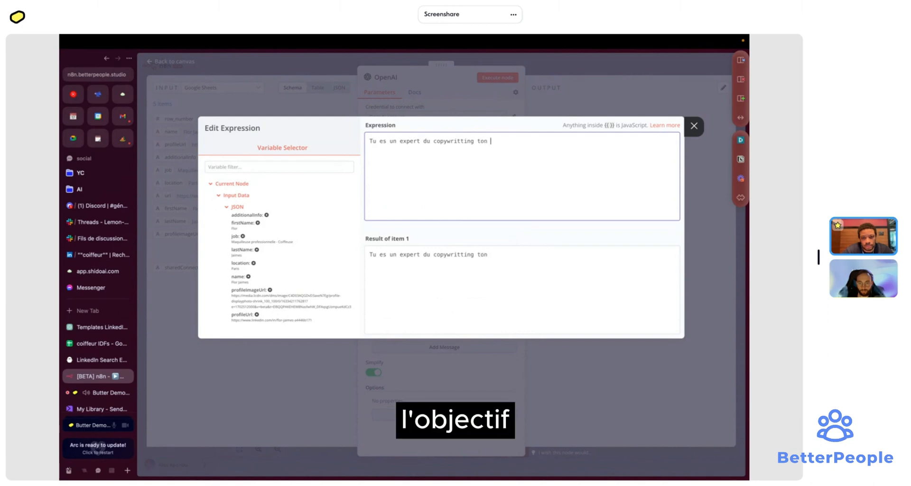
pyautogui.write('objectif est de personne')
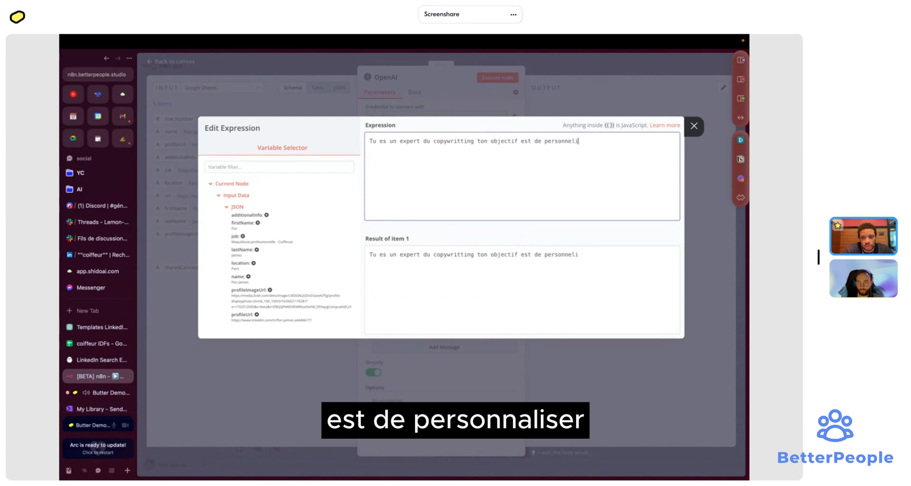
pyautogui.write('lisez')
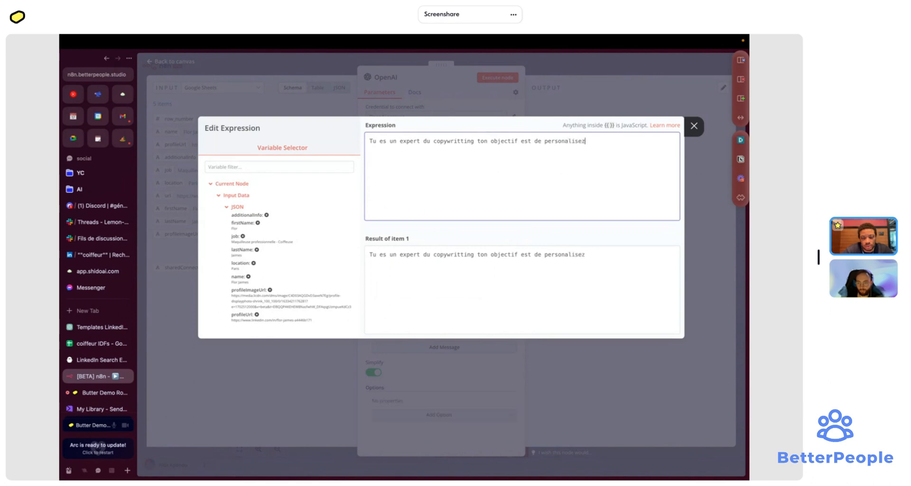
pyautogui.press('BackSpace')
pyautogui.write('r au')
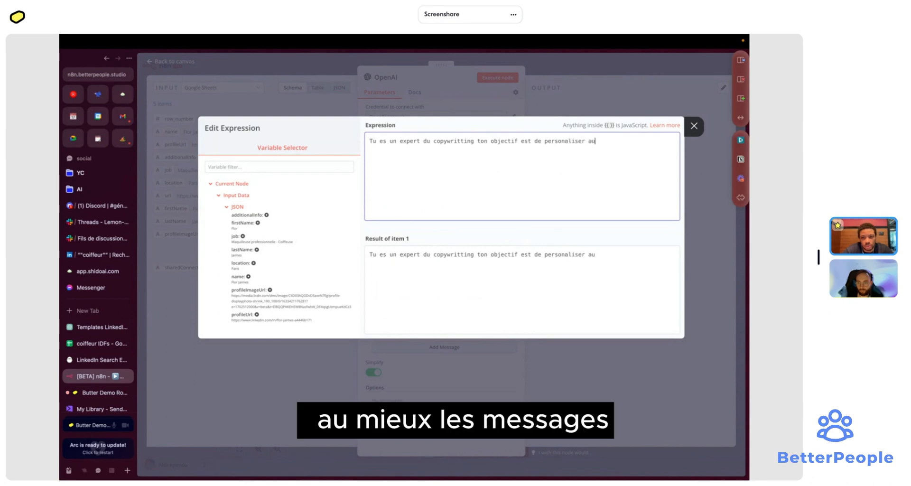
pyautogui.write(' mieux les messafe')
pyautogui.press('BackSpace')
pyautogui.press('BackSpace')
pyautogui.write('ges')
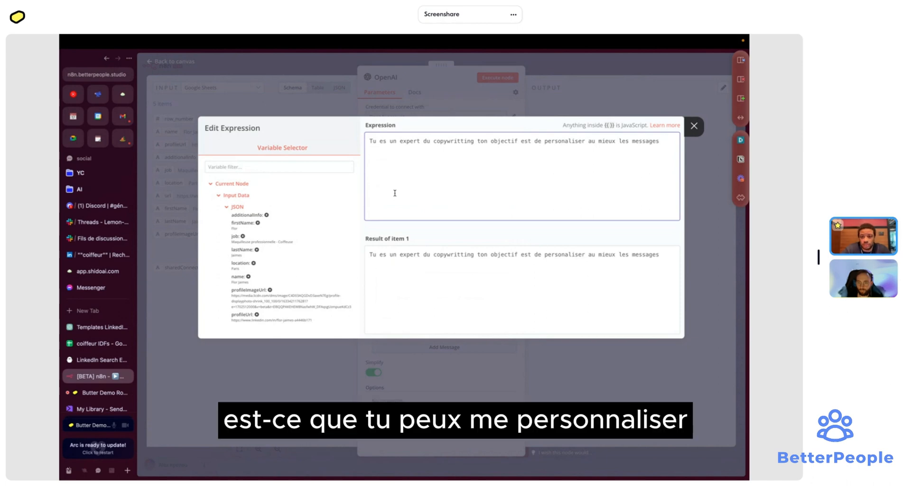
pyautogui.write('que')
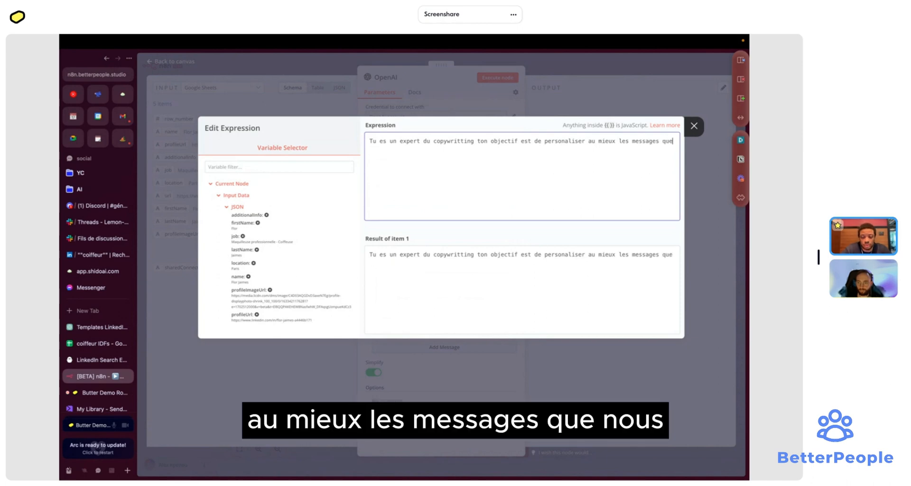
pyautogui.write(' nous allons en')
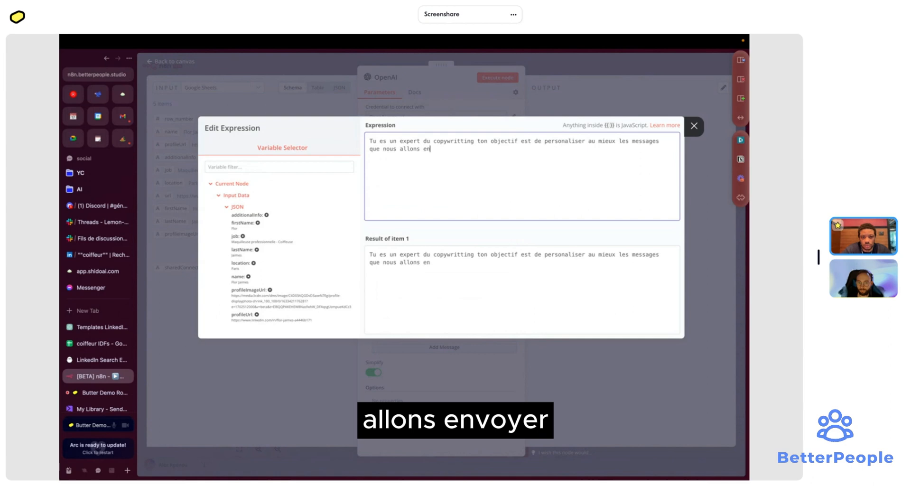
pyautogui.write('voyé ')
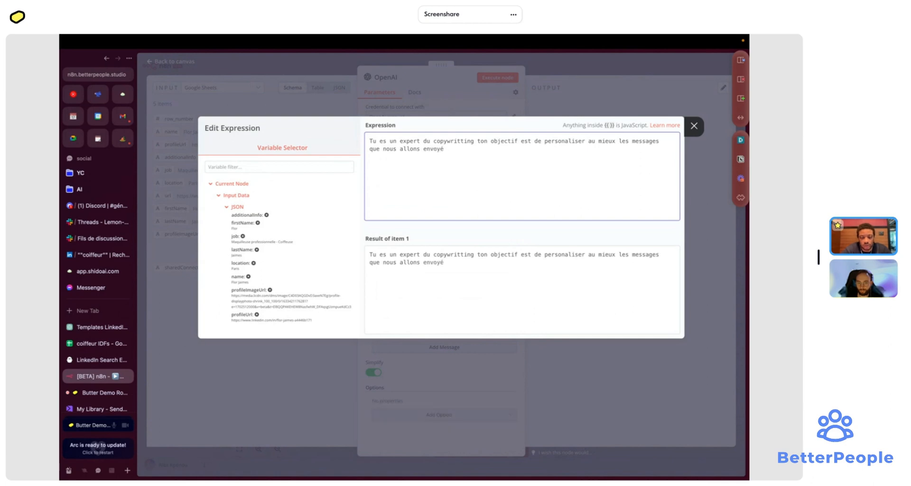
pyautogui.write('à nos clients ')
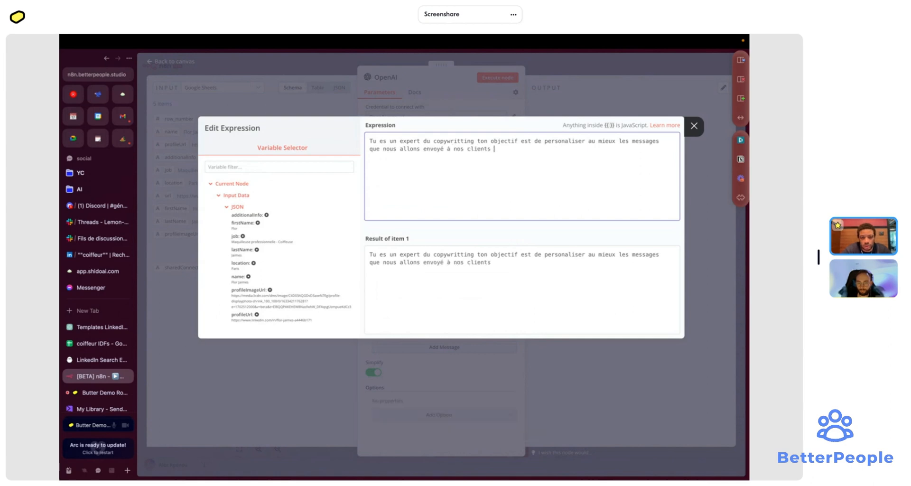
pyautogui.write('.')
pyautogui.press('Return')
pyautogui.press('Return')
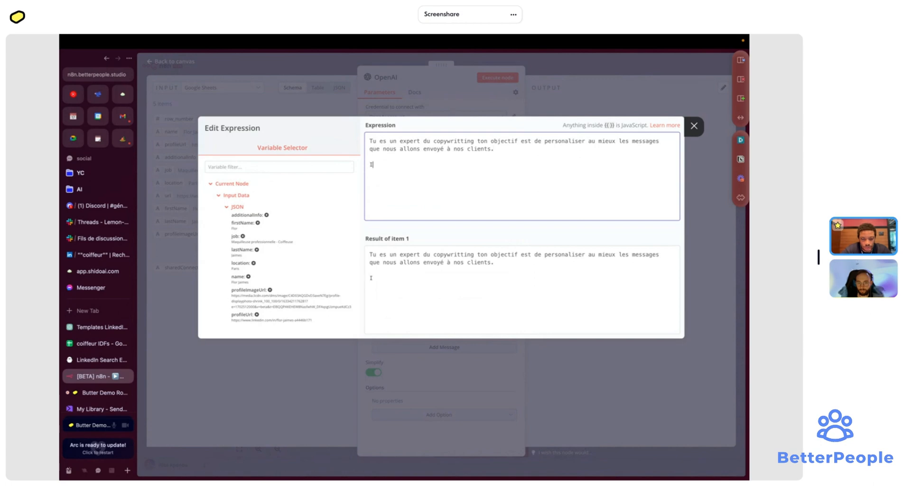
# - Add a line saying the email should build trust to encourage clients to act
pyautogui.write('Iici')
pyautogui.press('BackSpace')
pyautogui.press('BackSpace')
pyautogui.write('ci, nous voulon')
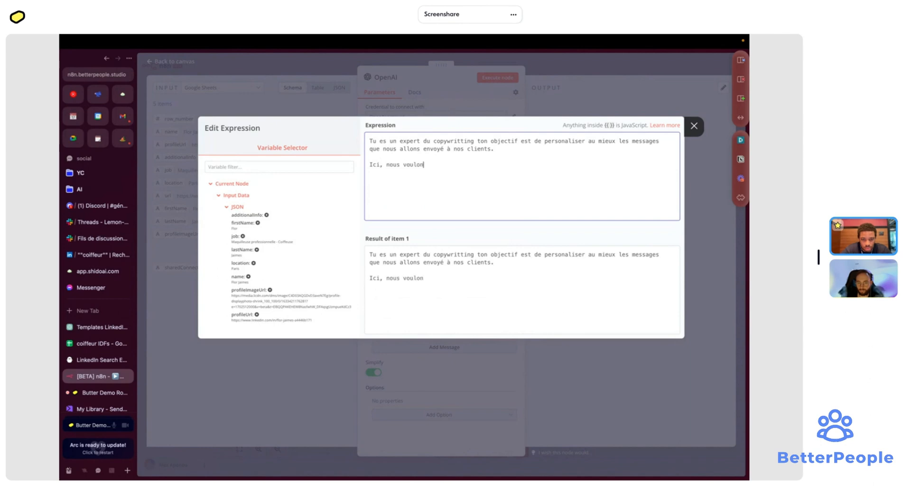
pyautogui.write('s faire un me')
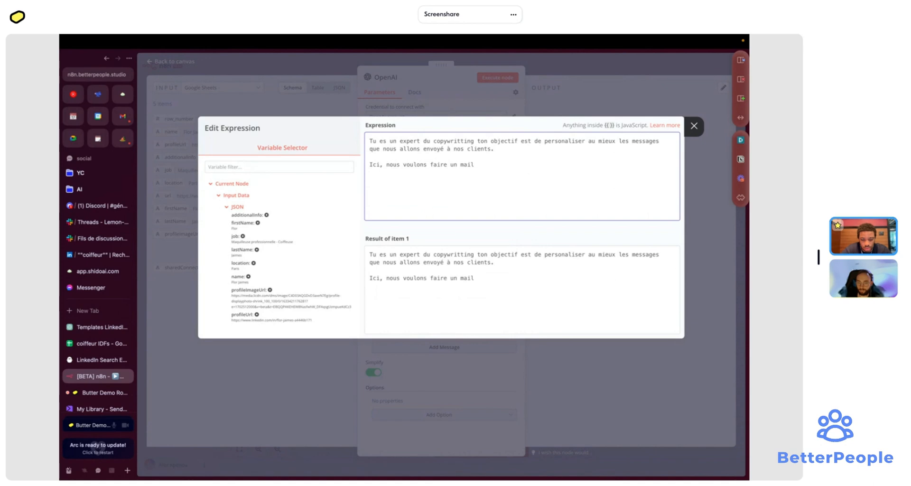
pyautogui.write('il ou tu devrais c')
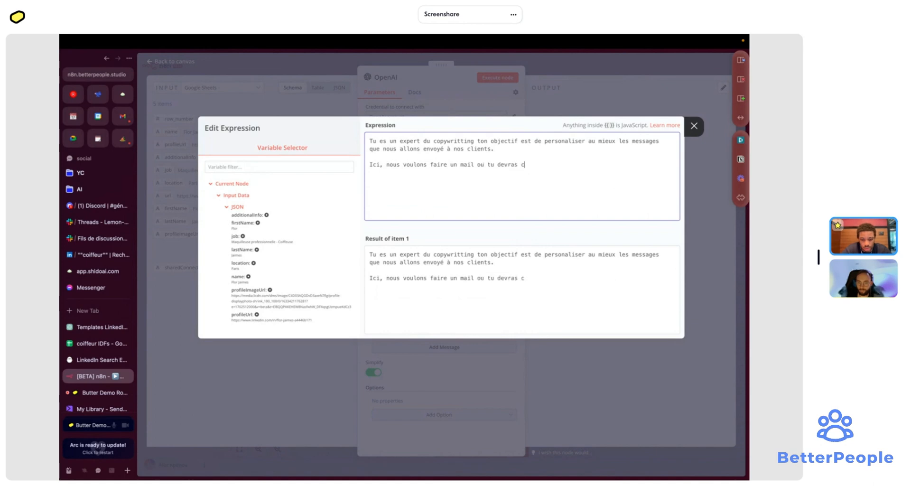
pyautogui.write('réer de la con')
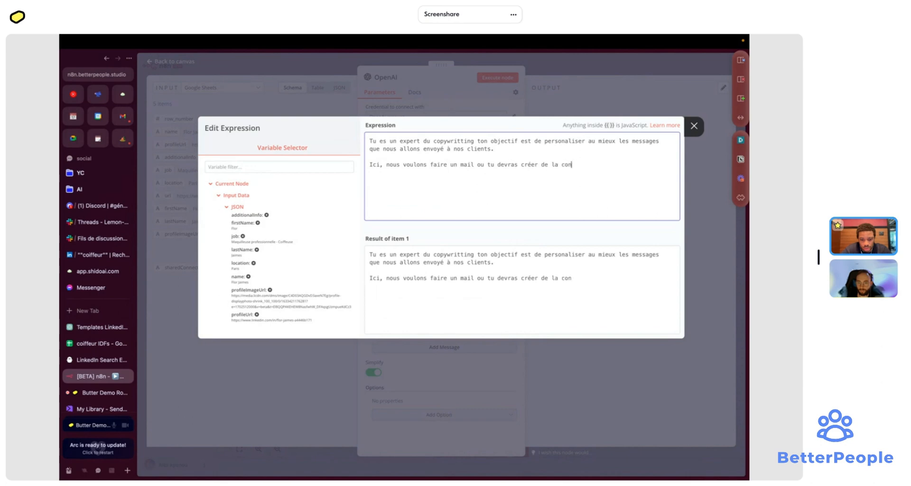
pyautogui.write('fiance pour le')
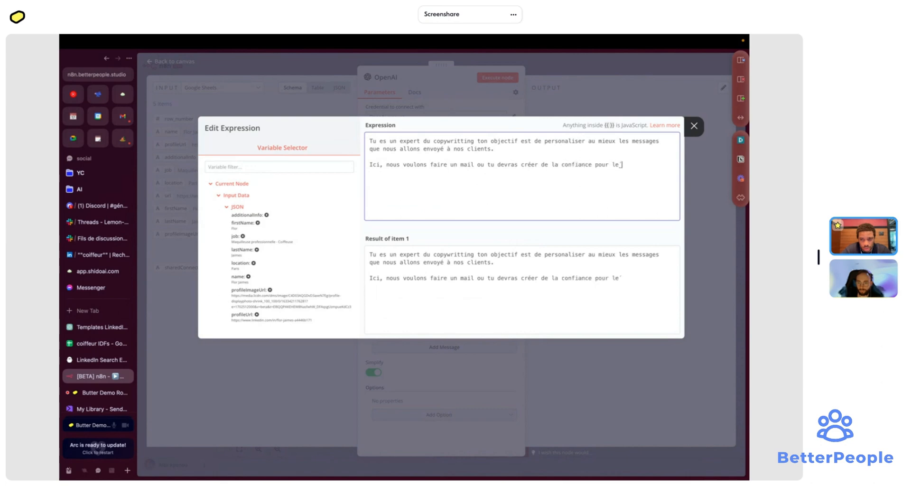
pyautogui.write('s inciter à venir sur notre ')
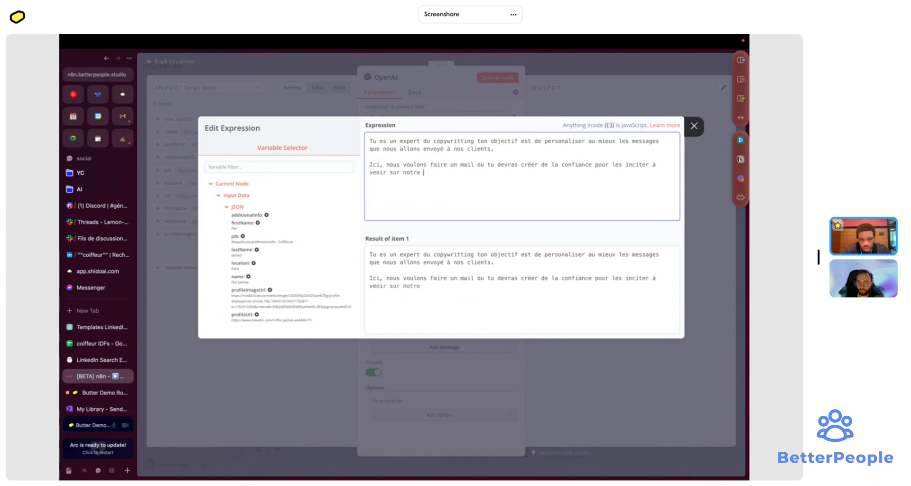
pyautogui.write('site.')
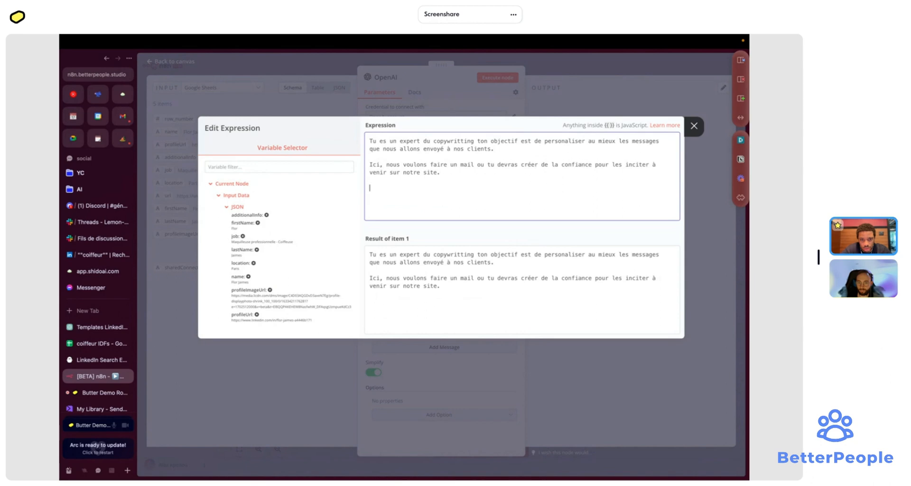
pyautogui.write('Attention à')
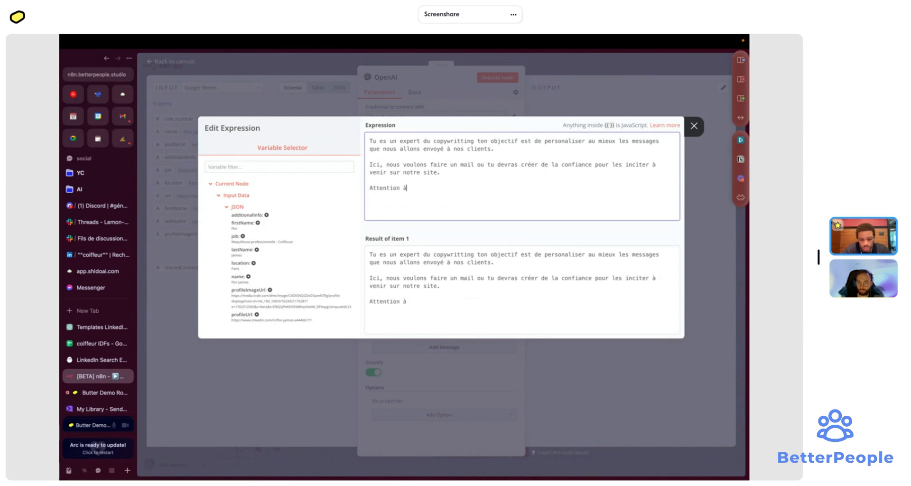
pyautogui.write(' la mission')
pyautogui.press('BackSpace')
pyautogui.press('BackSpace')
pyautogui.press('BackSpace')
pyautogui.write('e en page et')
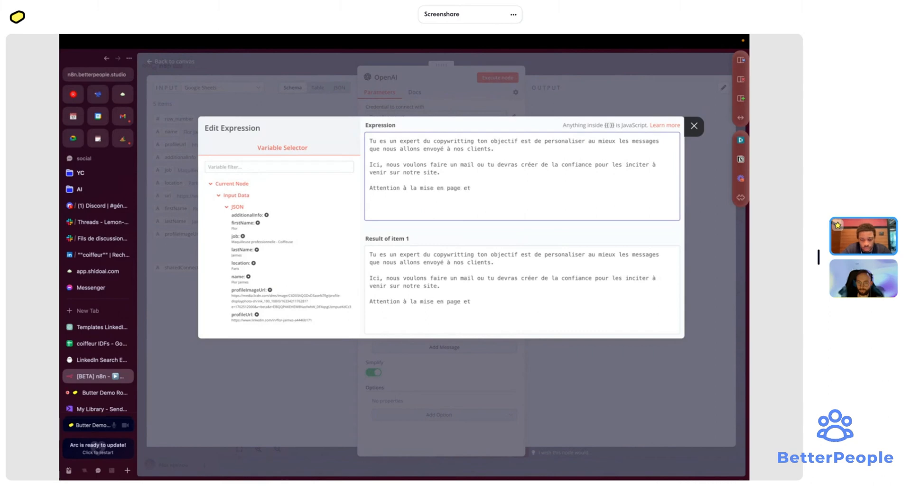
pyautogui.press('super+BackSpace')
# - Add 'Essaye de suivre la structure suivante' followed by the pasted email template
pyautogui.write('Suit s')
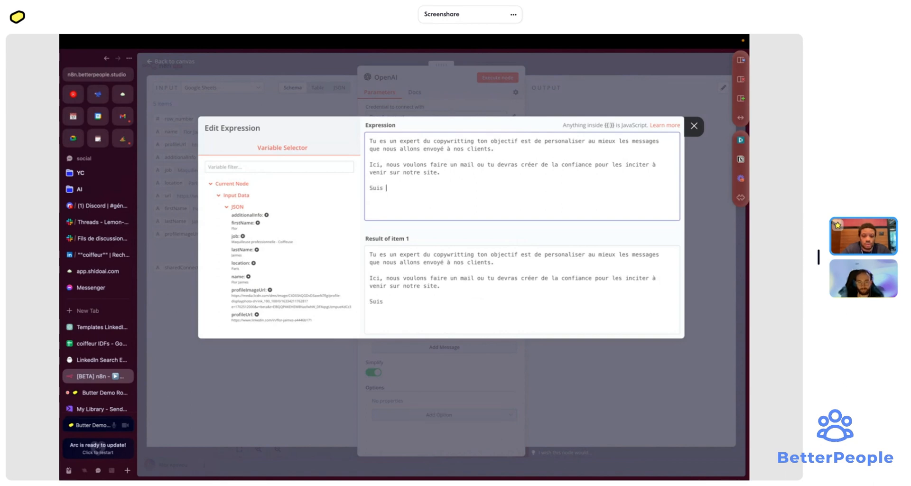
pyautogui.press('BackSpace')
pyautogui.press('BackSpace')
pyautogui.press('BackSpace')
pyautogui.press('BackSpace')
pyautogui.press('BackSpace')
pyautogui.press('BackSpace')
pyautogui.press('BackSpace')
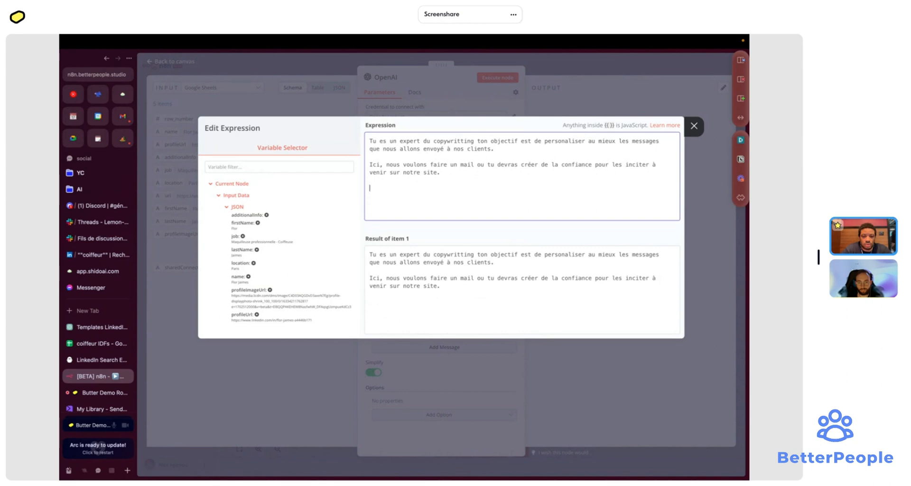
pyautogui.write('Essaie')
pyautogui.press('BackSpace')
pyautogui.press('BackSpace')
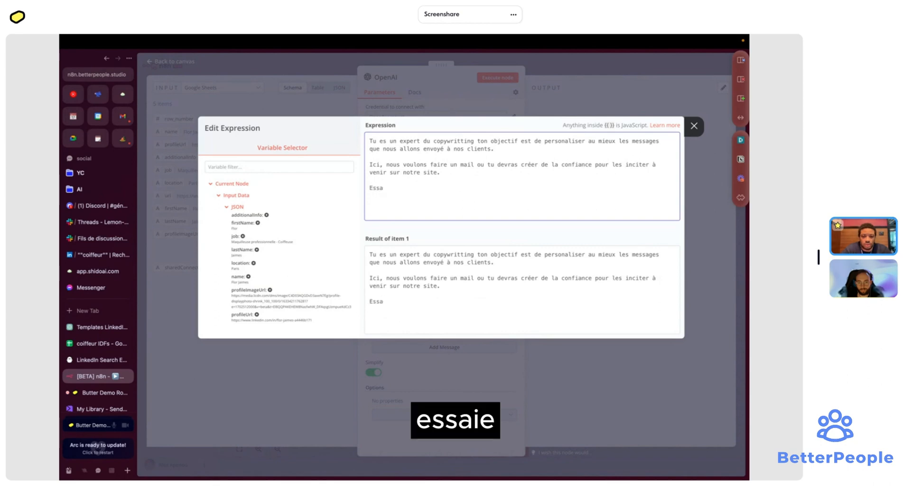
pyautogui.write('ye de suivre ')
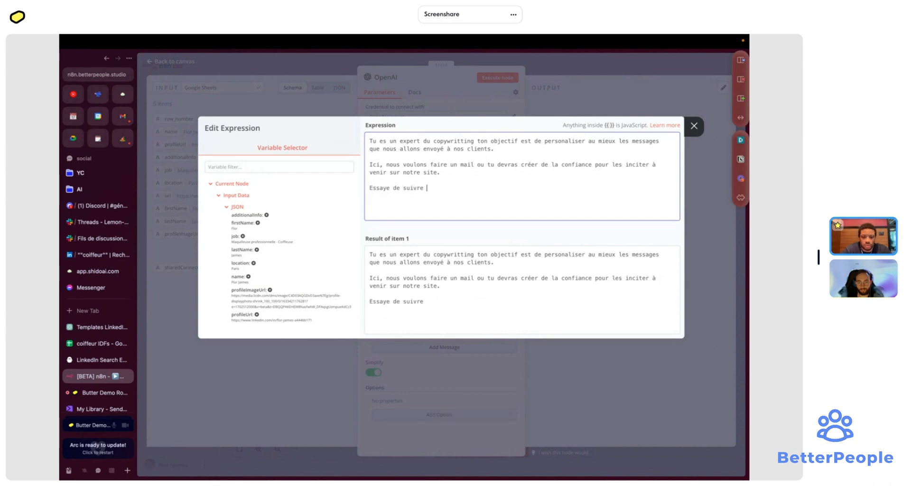
pyautogui.write('la strucutue')
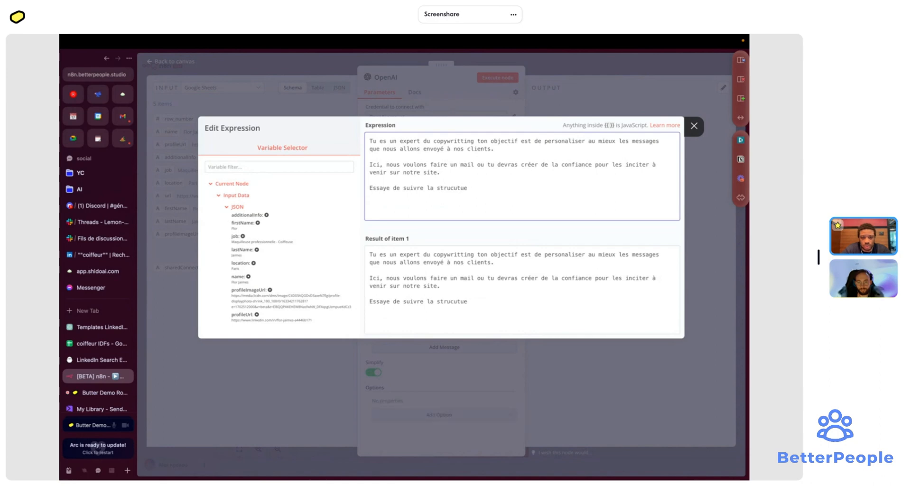
pyautogui.press('BackSpace')
pyautogui.press('BackSpace')
pyautogui.write('re suivante')
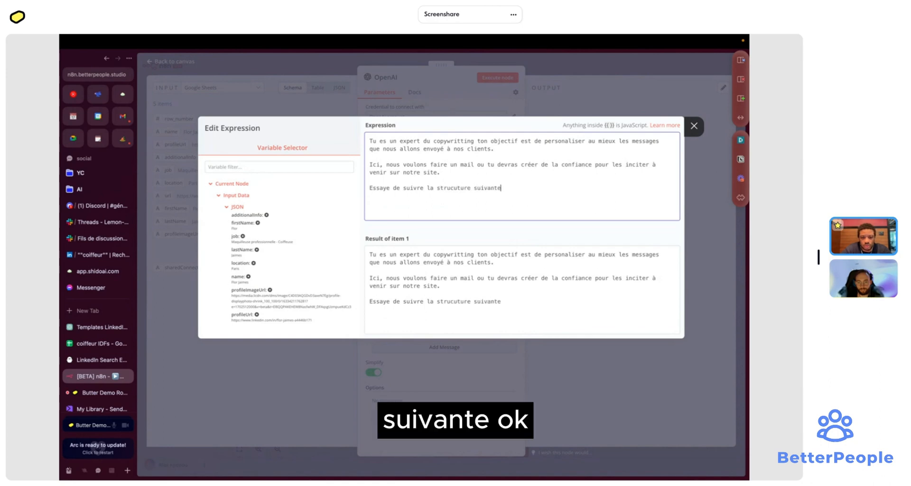
pyautogui.press('Return')
pyautogui.press('Return')
pyautogui.write("'")
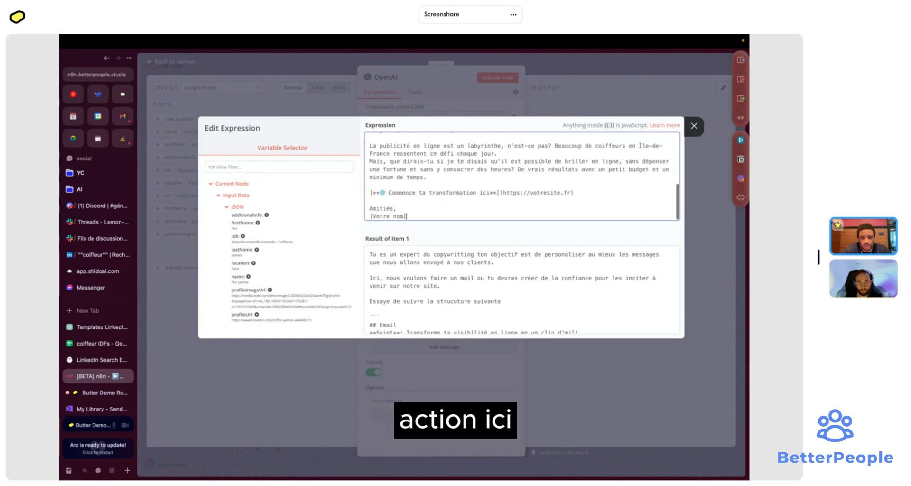
pyautogui.hotkey('ctrl', 'v')
pyautogui.scroll(8, 393, 159)
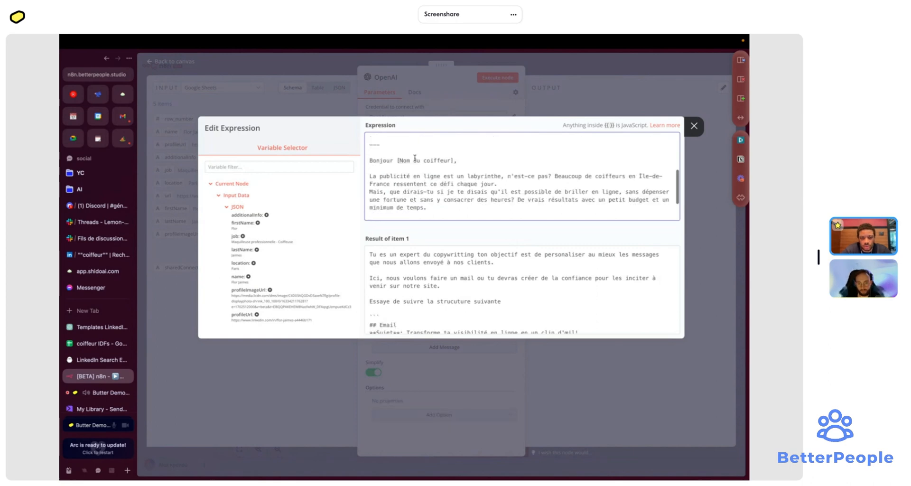
pyautogui.scroll(-3, 393, 159)
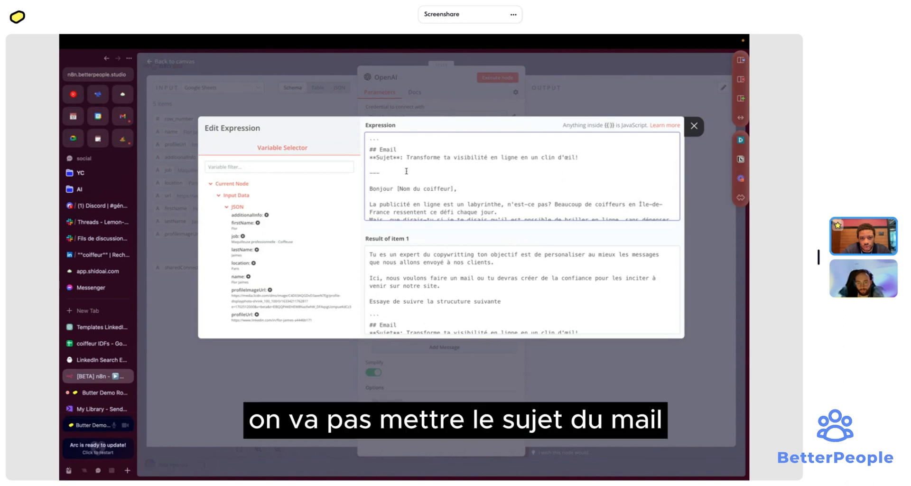
pyautogui.moveTo(406, 174); pyautogui.dragTo(332, 153)
pyautogui.press('BackSpace')
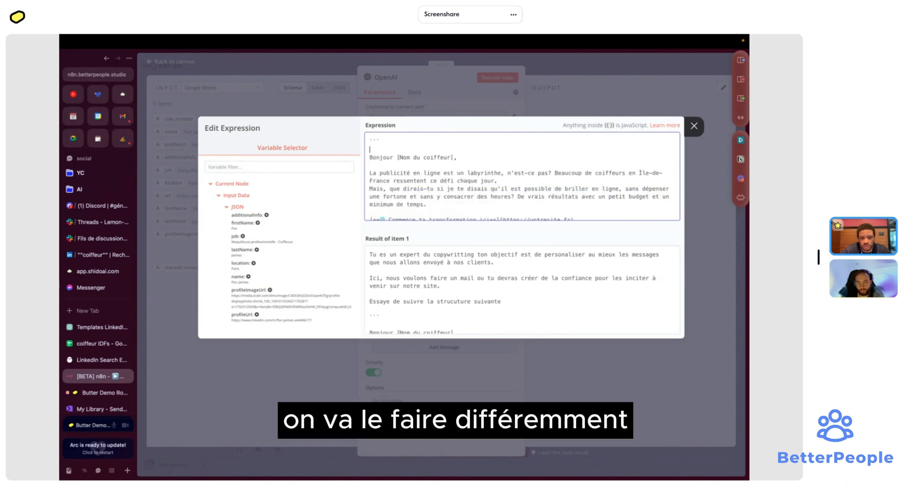
pyautogui.press('Delete')
pyautogui.press('Delete')
pyautogui.scroll(-2, 439, 160)
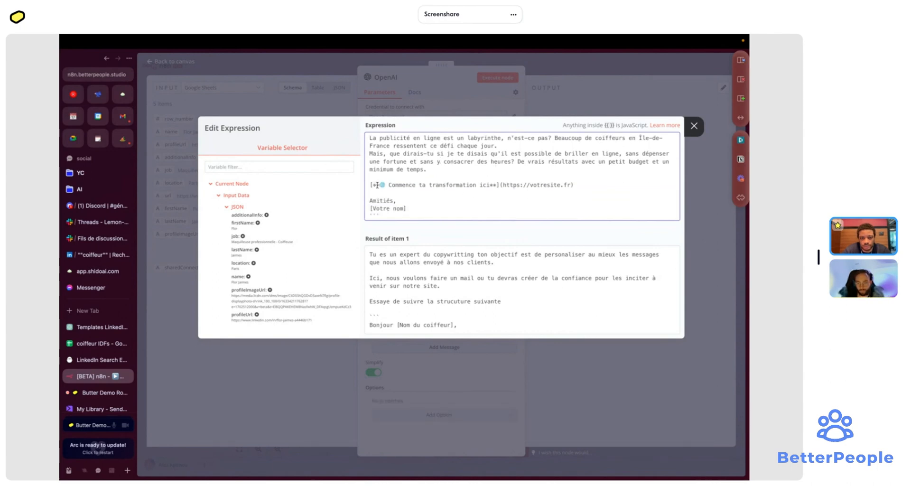
pyautogui.press('BackSpace')
pyautogui.press('BackSpace')
pyautogui.press('BackSpace')
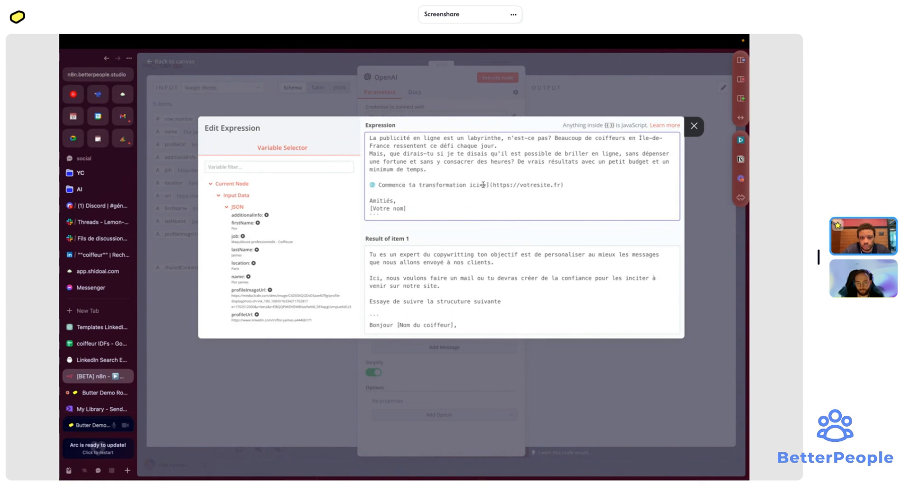
pyautogui.press('BackSpace')
pyautogui.press('BackSpace')
pyautogui.press('BackSpace')
pyautogui.press('BackSpace')
pyautogui.press('BackSpace')
pyautogui.write('i :')
pyautogui.click(560, 185)
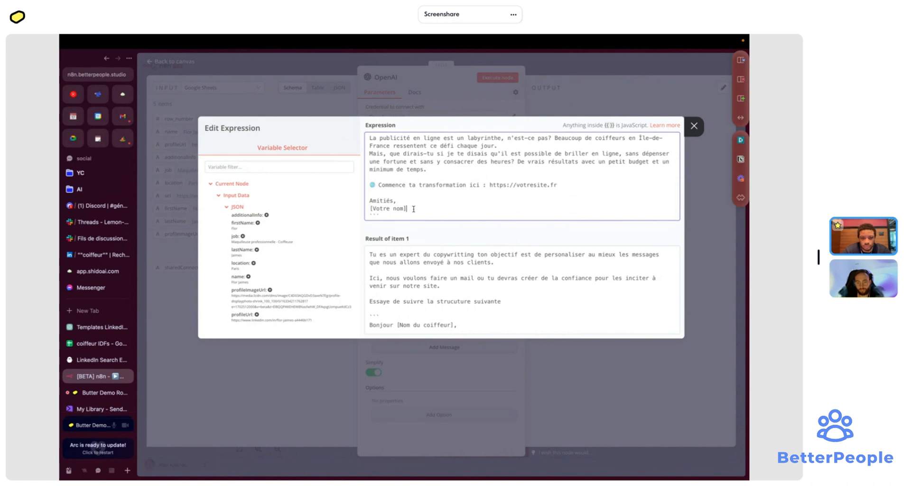
pyautogui.scroll(3, 414, 209)
pyautogui.scroll(-3, 414, 209)
pyautogui.scroll(2, 413, 209)
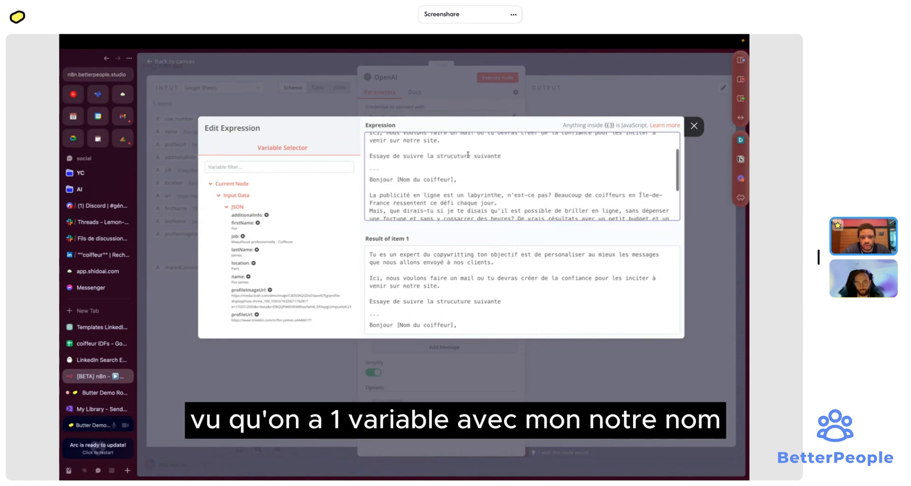
# - Add a line saying the company is called weboostor and introducing the sender by name
pyautogui.click(514, 152)
pyautogui.press('Return')
pyautogui.press('Return')
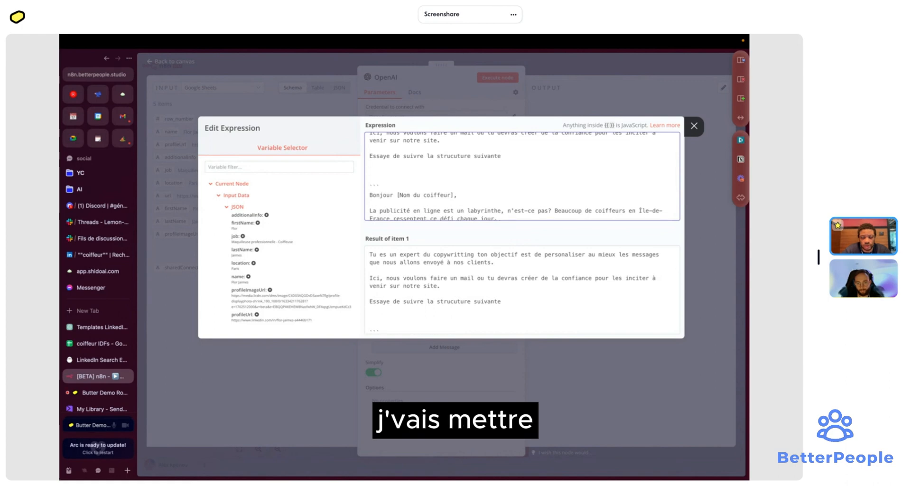
pyautogui.write('Notree')
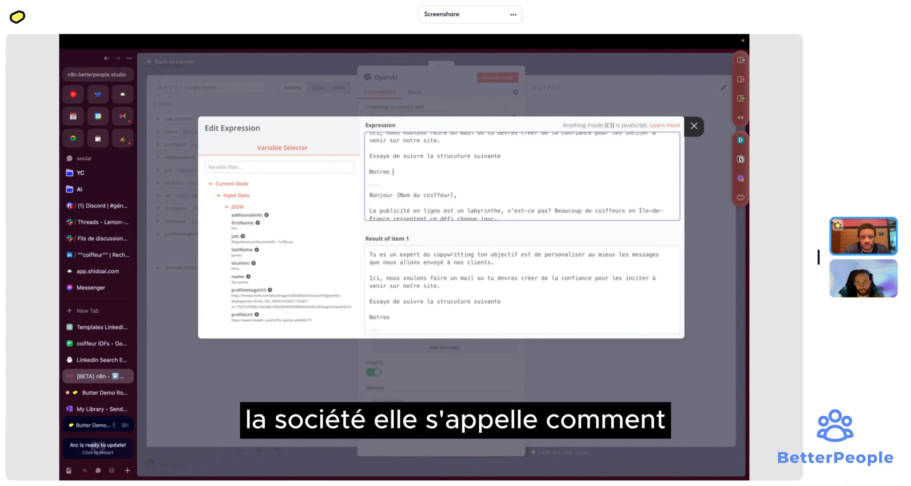
pyautogui.press('BackSpace')
pyautogui.press('BackSpace')
pyautogui.write("société s'appelle weboostor et je s")
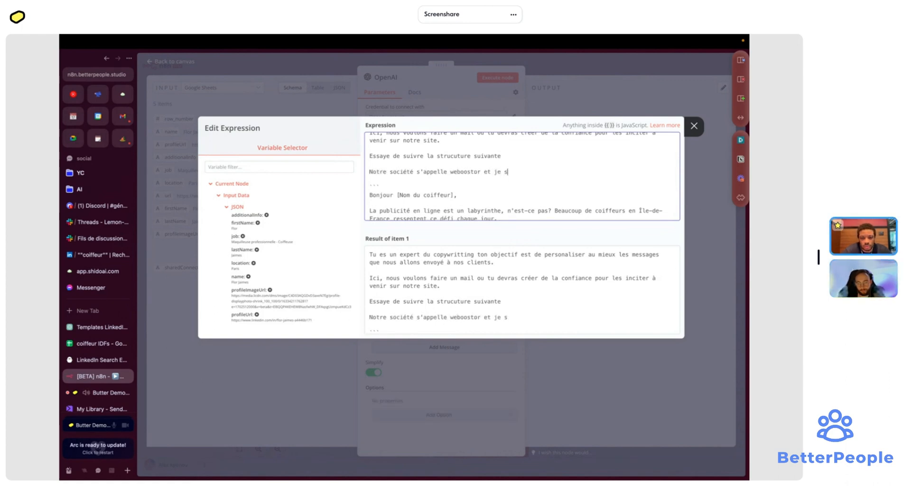
pyautogui.write('uis Thomes')
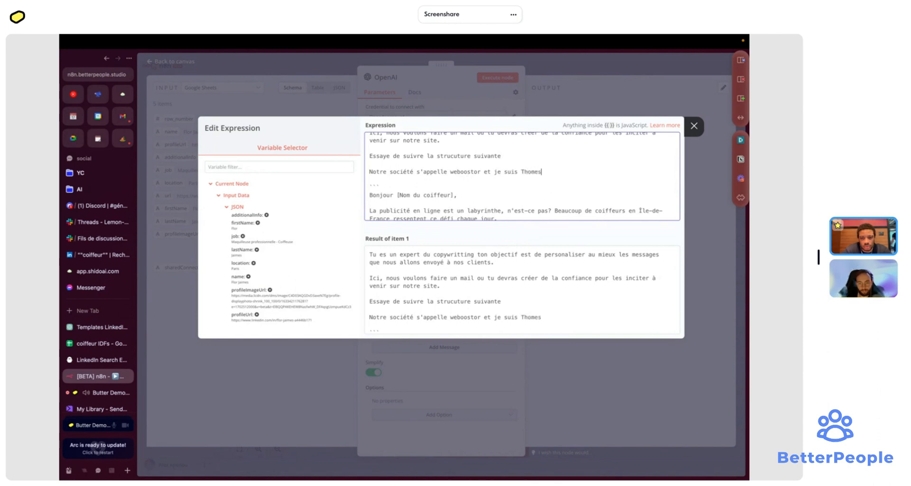
pyautogui.press('BackSpace')
pyautogui.press('BackSpace')
pyautogui.write('as')
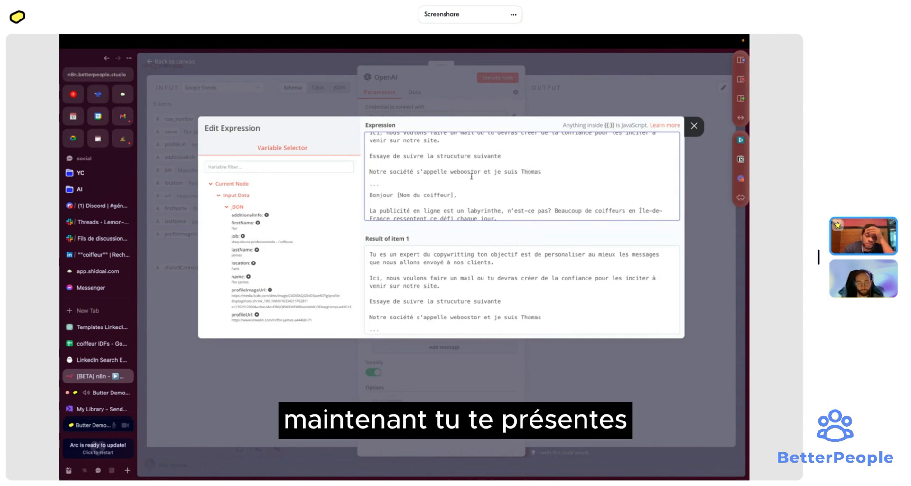
# - Review the finished Assistant prompt and close the expression editor
pyautogui.scroll(-4, 471, 177)
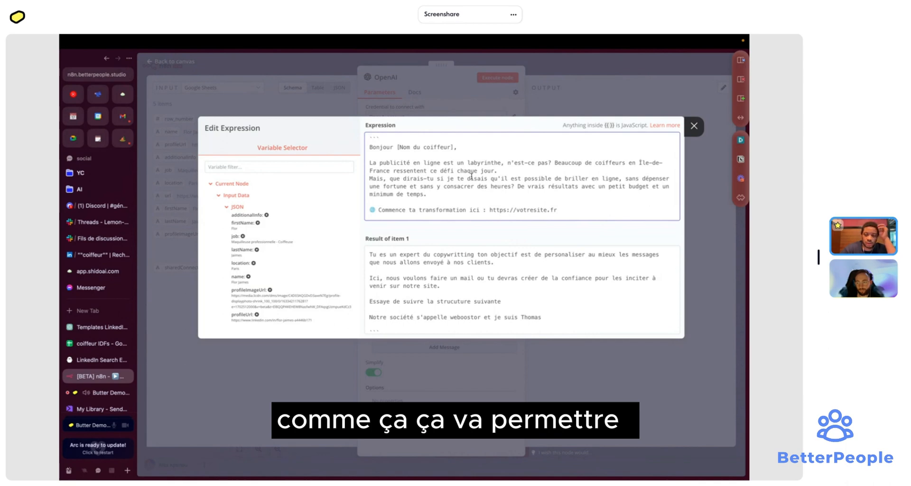
pyautogui.scroll(3, 471, 176)
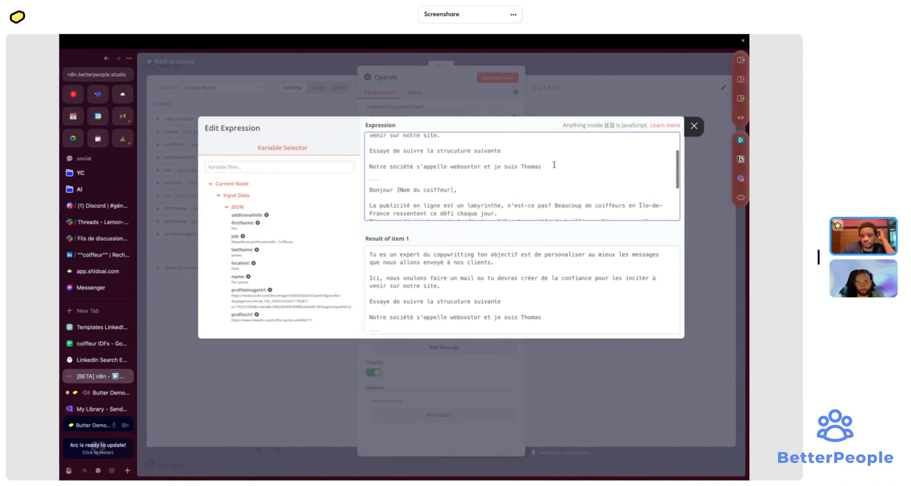
pyautogui.scroll(-3, 501, 169)
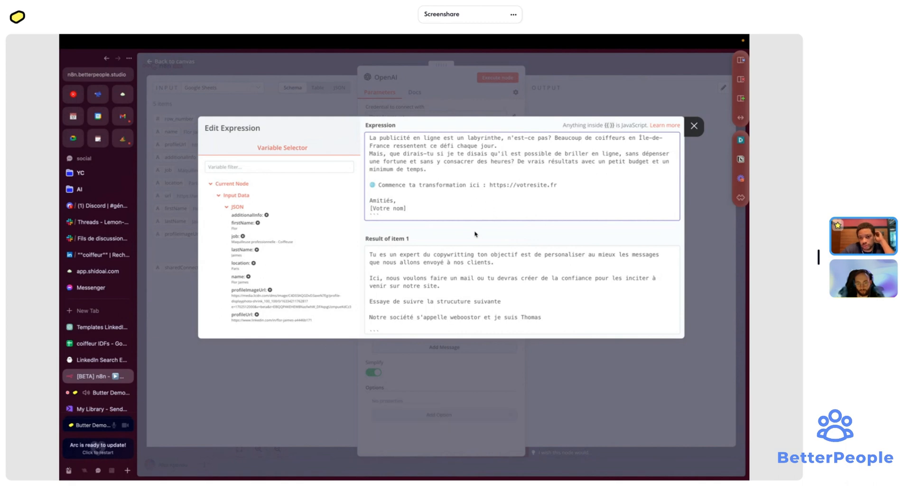
pyautogui.scroll(-5, 496, 266)
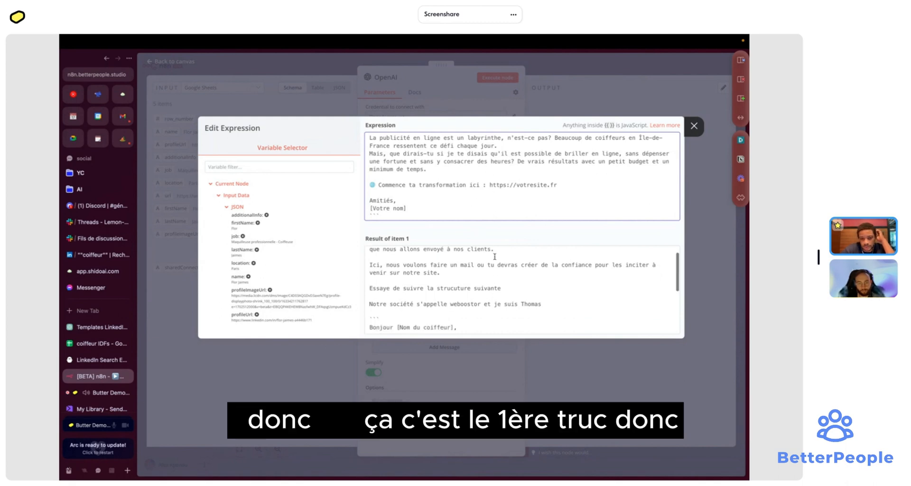
pyautogui.scroll(2, 495, 257)
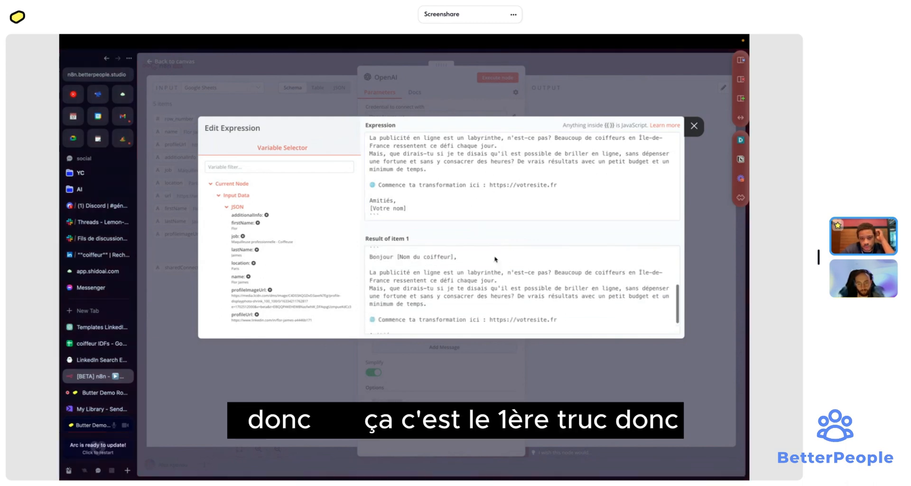
pyautogui.click(694, 126)
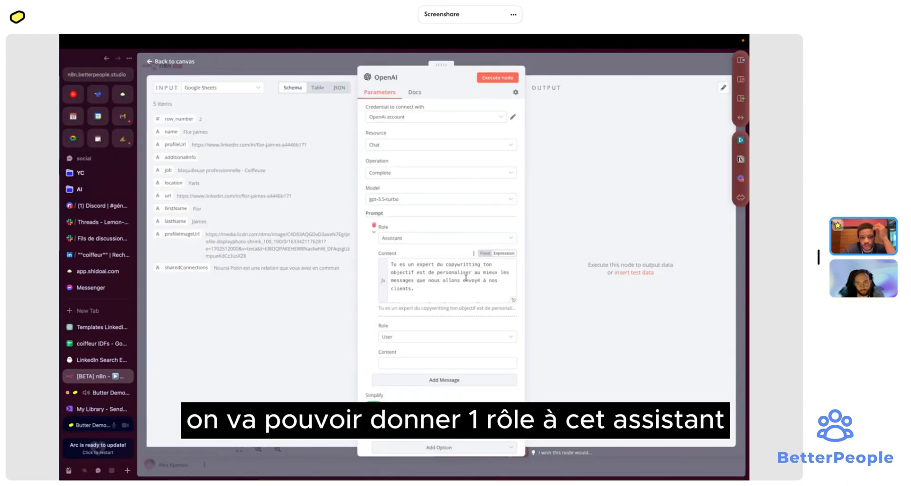
# - Turn the User message Content into an expression and open its full-size editor
pyautogui.click(425, 364)
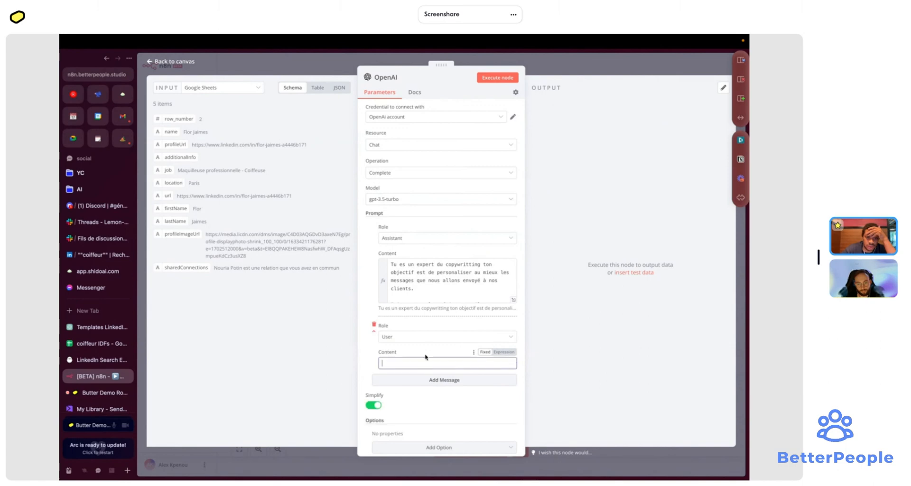
pyautogui.click(504, 355)
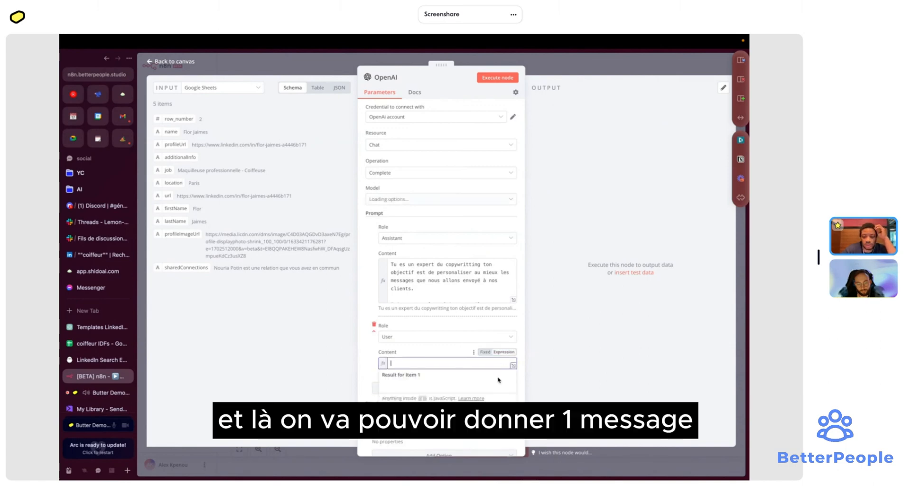
pyautogui.click(513, 365)
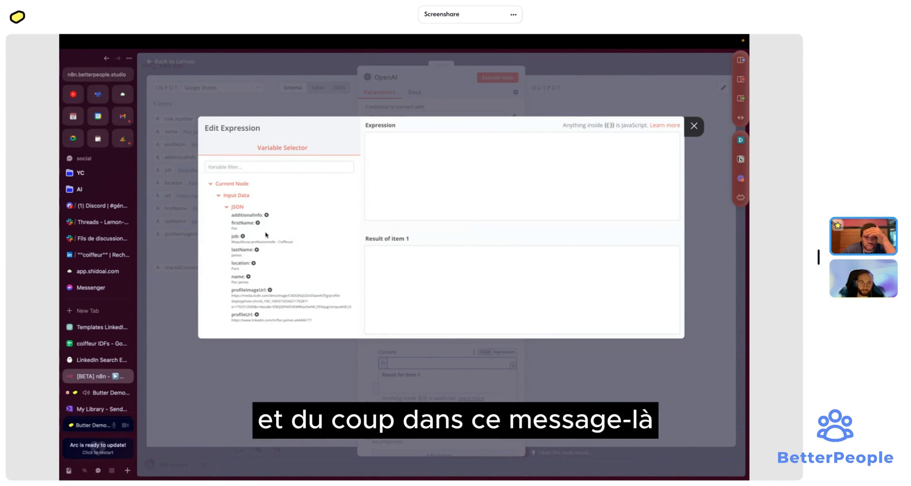
# - Insert the input row's name and location fields on separate lines
pyautogui.click(385, 171)
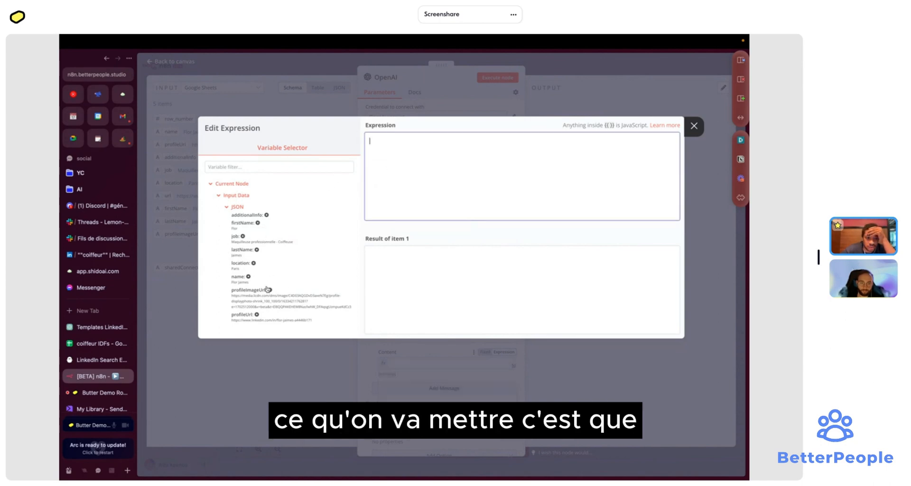
pyautogui.write('notre')
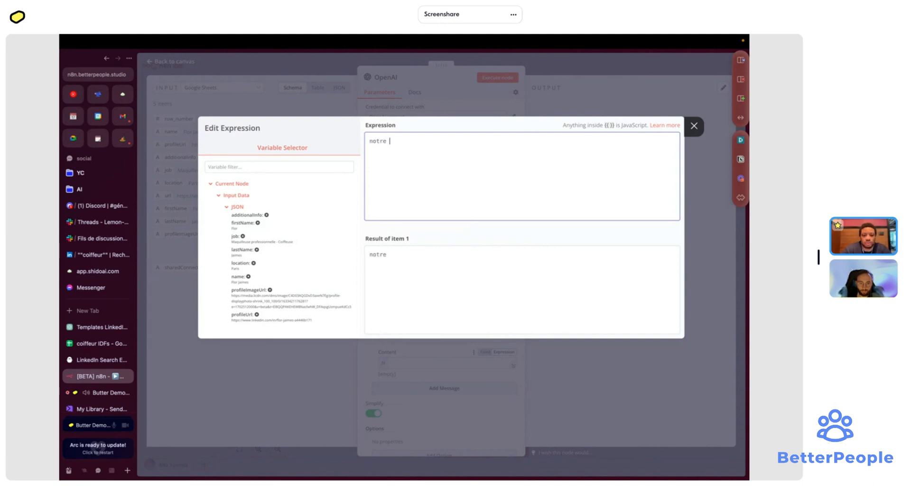
pyautogui.hotkey('alt', 'BackSpace')
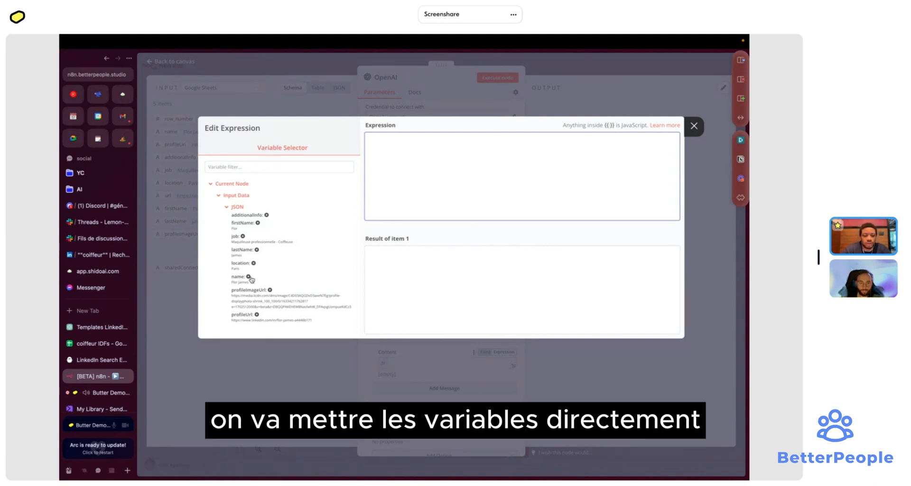
pyautogui.click(248, 277)
pyautogui.click(481, 137)
pyautogui.press('Return')
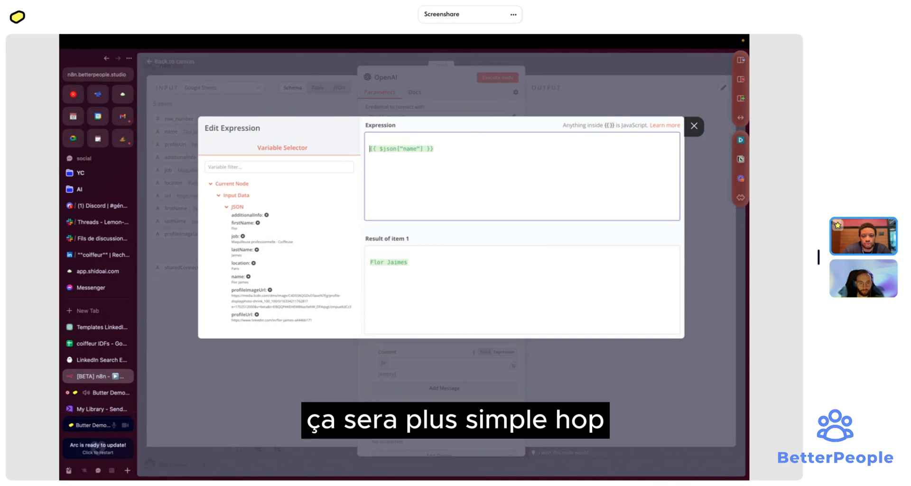
pyautogui.press('BackSpace')
pyautogui.press('Return')
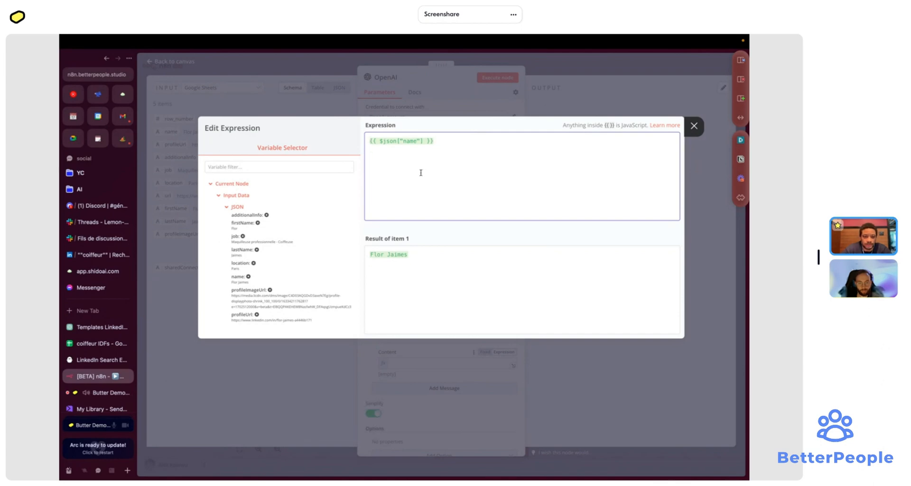
pyautogui.scroll(-1, 268, 268)
pyautogui.click(253, 251)
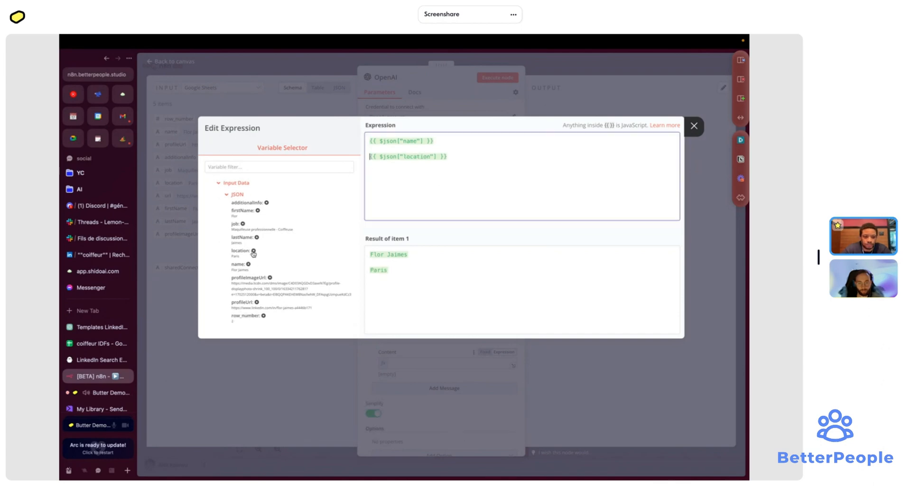
# - Add the sharedConnections and job fields on their own lines, then close the editor
pyautogui.click(466, 157)
pyautogui.press('Return')
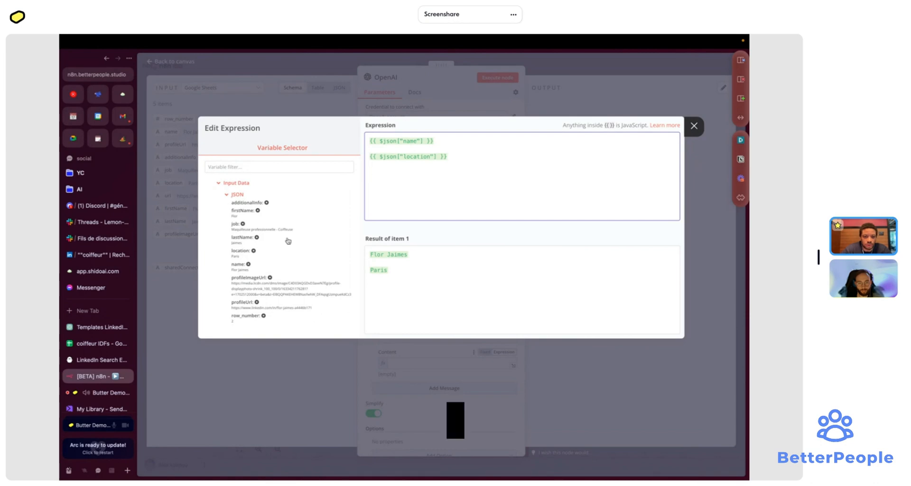
pyautogui.scroll(-2, 289, 240)
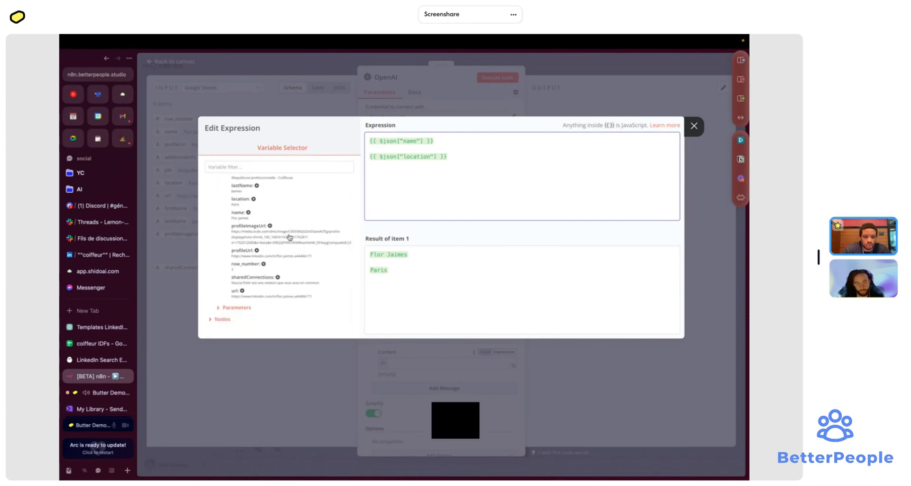
pyautogui.click(278, 277)
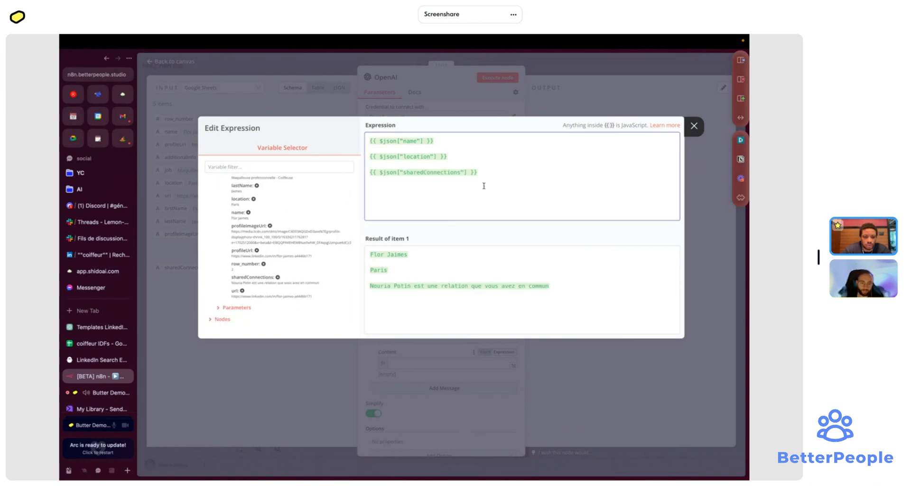
pyautogui.click(493, 173)
pyautogui.scroll(3, 319, 242)
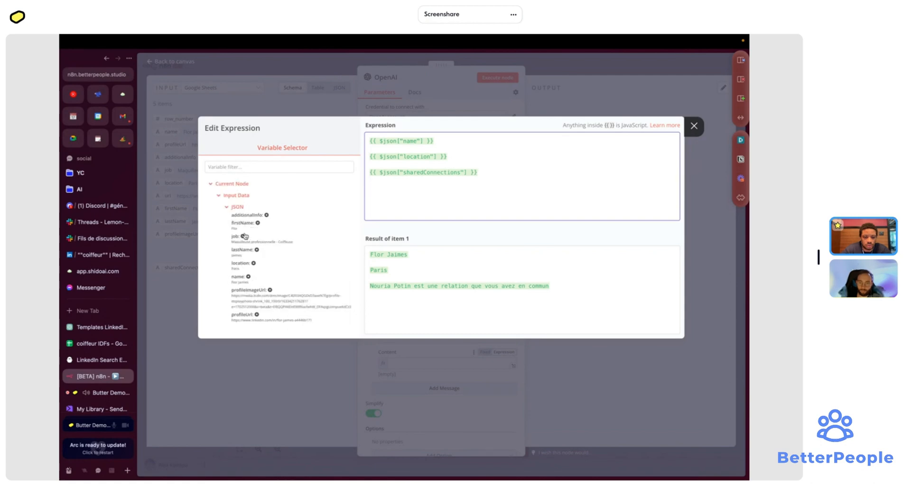
pyautogui.click(243, 236)
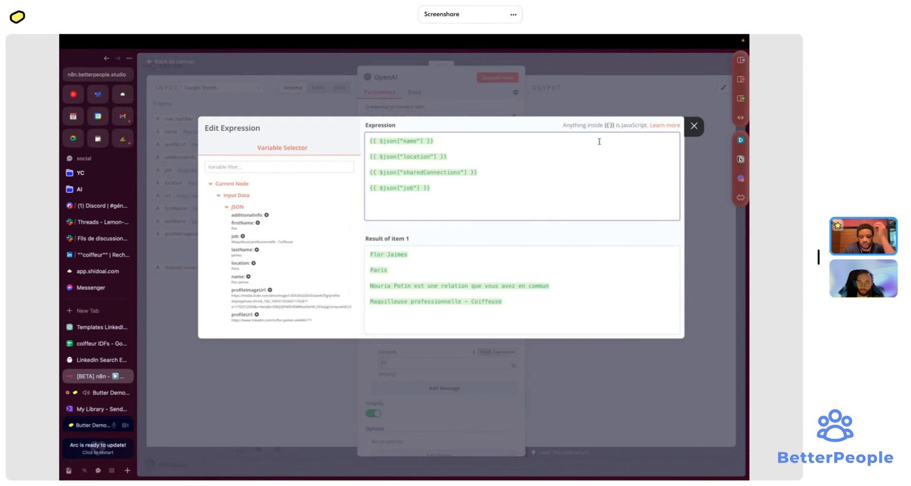
pyautogui.click(694, 126)
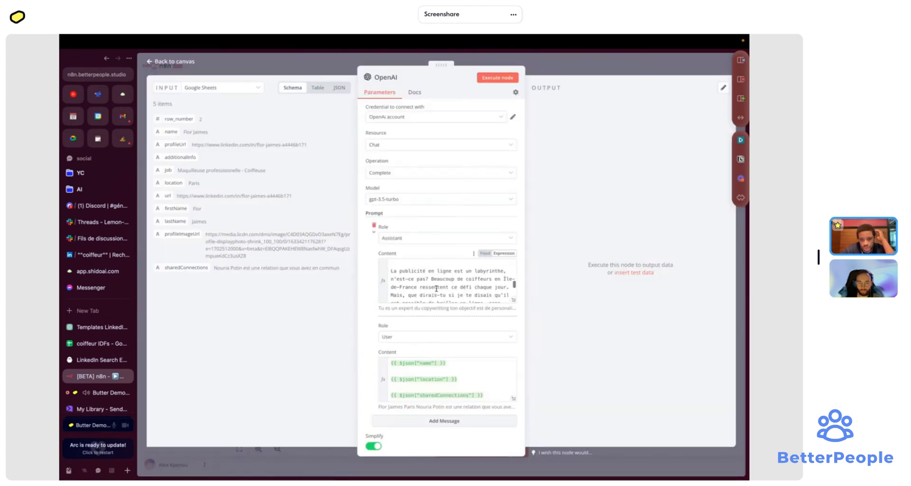
# - Leave the OpenAI node, then start and abandon a 'filt' node search between Google Sheets and OpenAI
pyautogui.scroll(5, 436, 289)
pyautogui.click(571, 55)
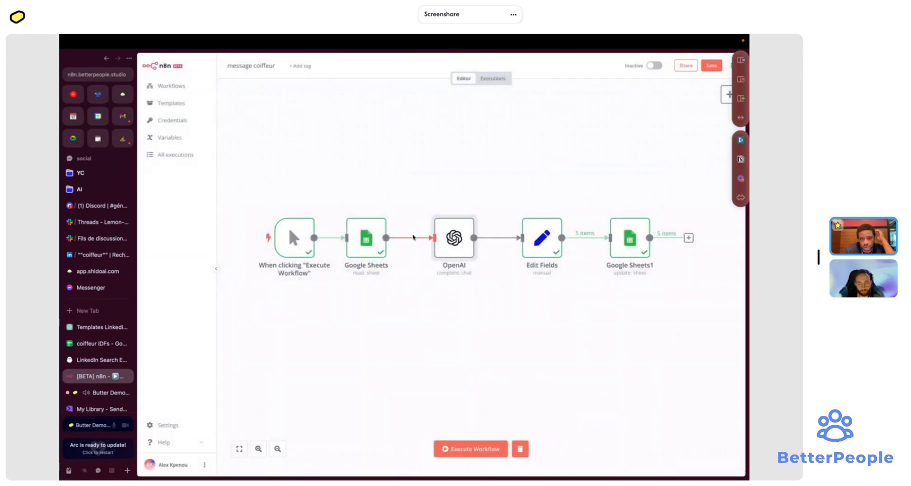
pyautogui.click(403, 239)
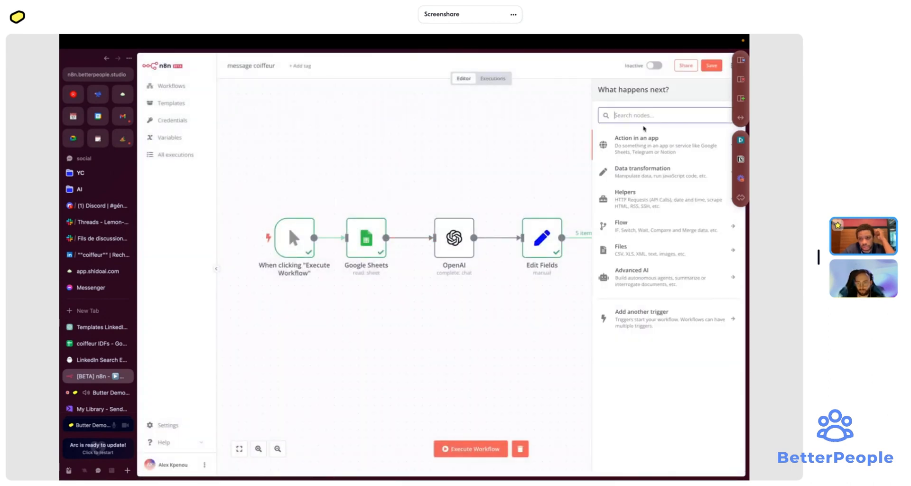
pyautogui.write('filt')
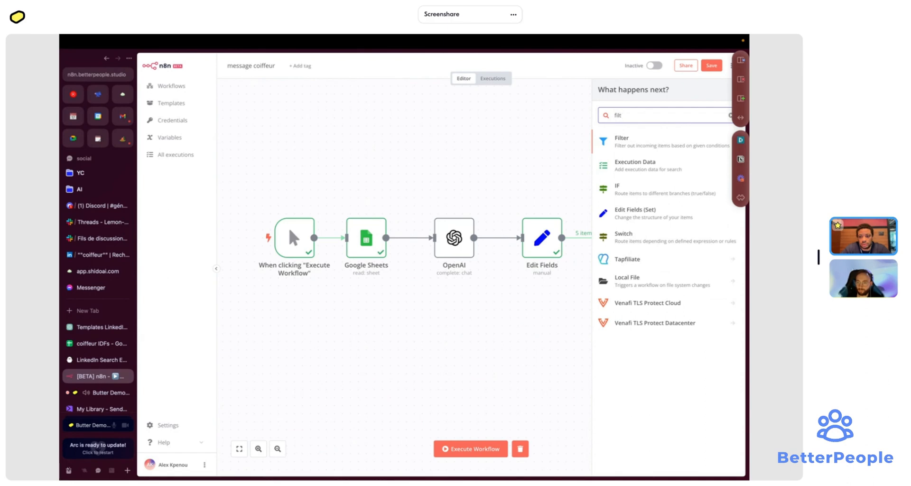
pyautogui.press('BackSpace')
pyautogui.press('BackSpace')
pyautogui.press('BackSpace')
pyautogui.press('BackSpace')
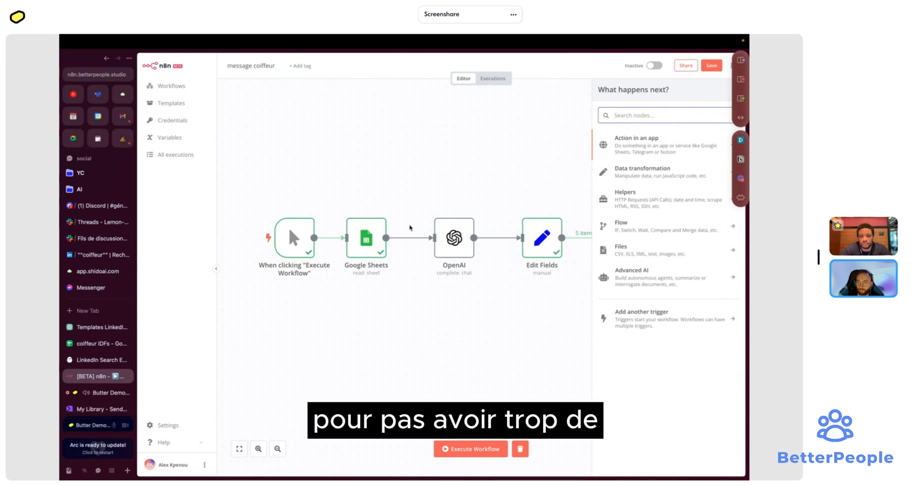
# - Open the manual trigger node's details and close them again
pyautogui.moveTo(361, 251)
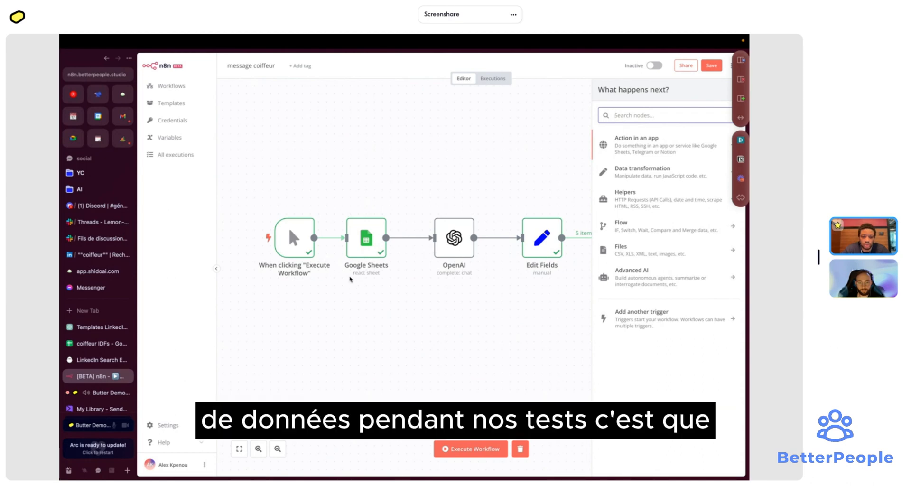
pyautogui.doubleClick(294, 238)
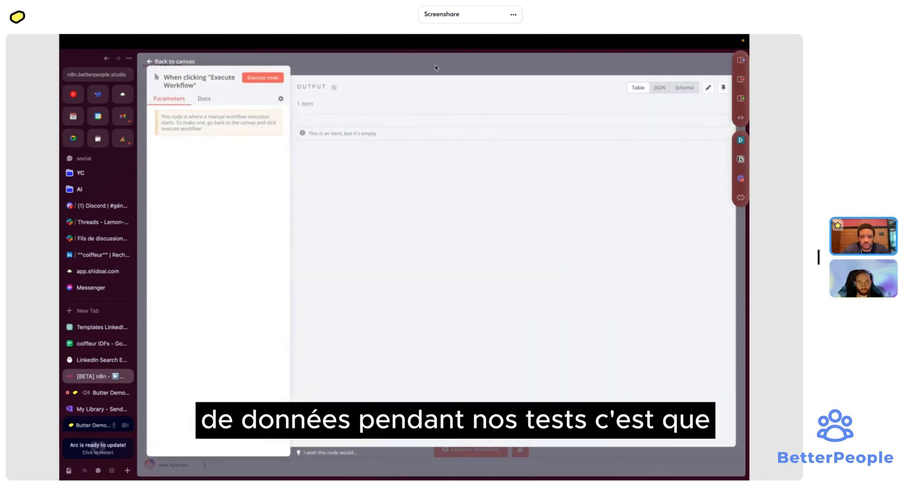
pyautogui.press('Escape')
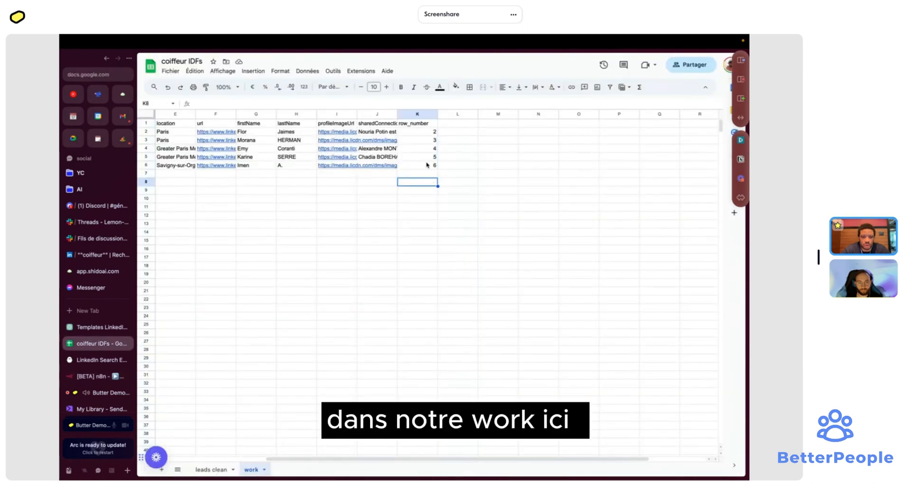
# - Select rows 3–6 of the 'work' sheet and delete their contents, leaving row 2's lead
pyautogui.hscroll(-5, 427, 164)
pyautogui.click(147, 140)
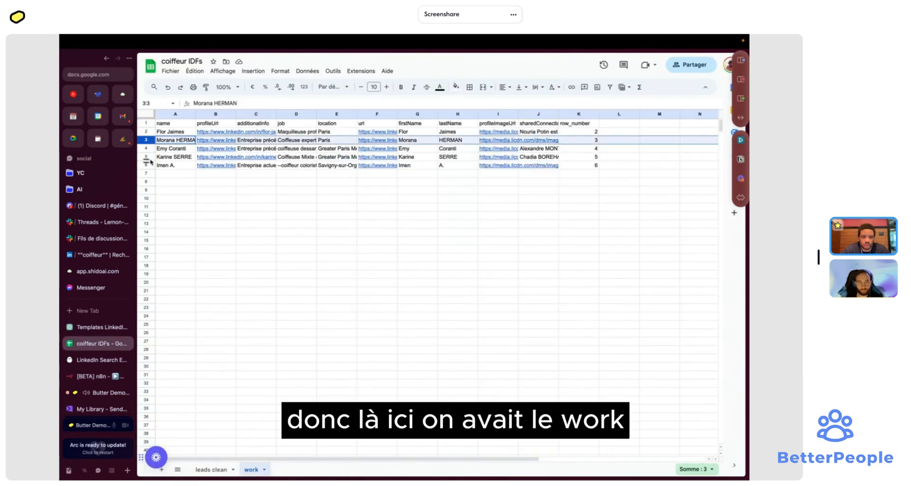
pyautogui.click(147, 166)
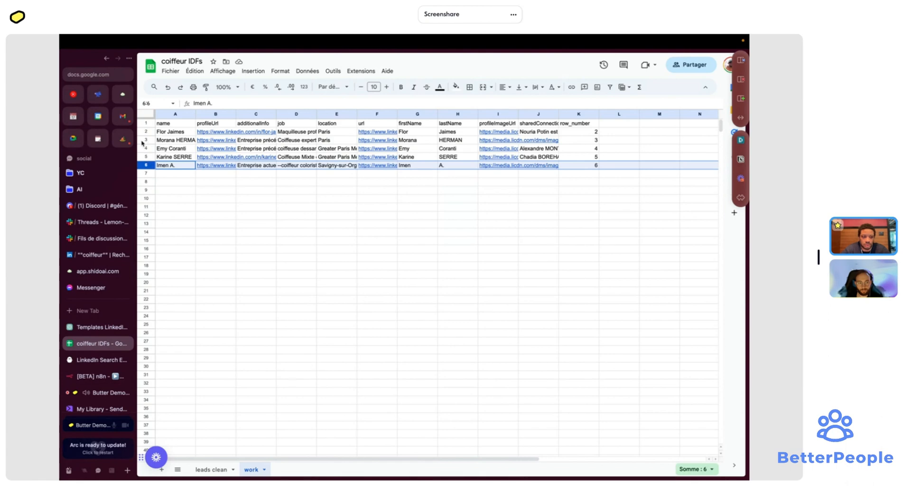
pyautogui.keyDown('shift'); pyautogui.click(146, 140); pyautogui.keyUp('shift')
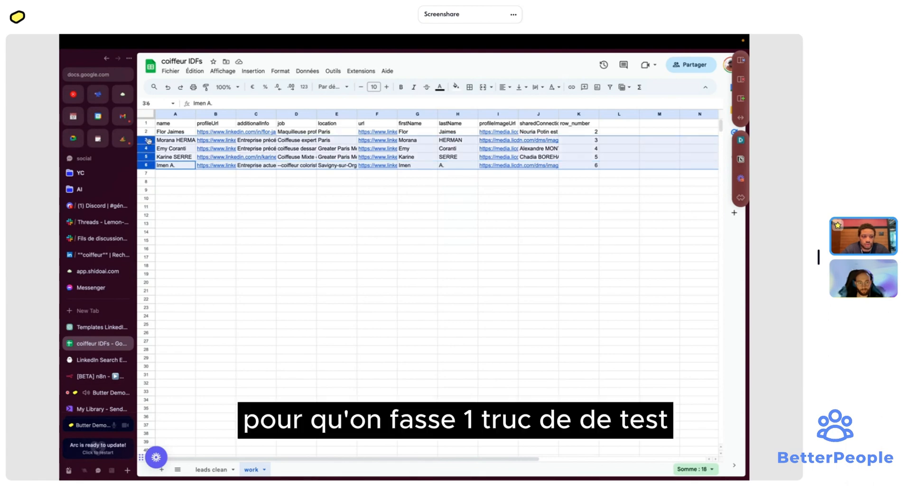
pyautogui.press('Delete')
pyautogui.click(258, 177)
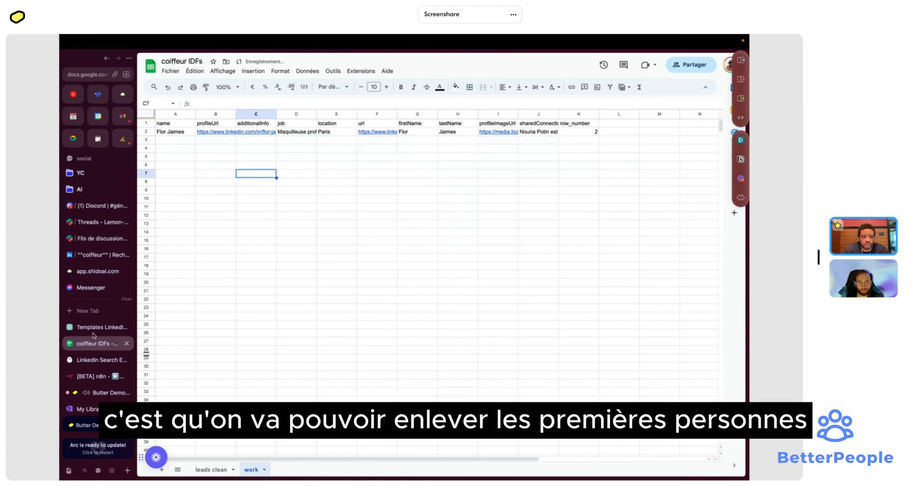
# - Re-run the Google Sheets node to fetch the single remaining row, then run the OpenAI node on it
pyautogui.click(95, 376)
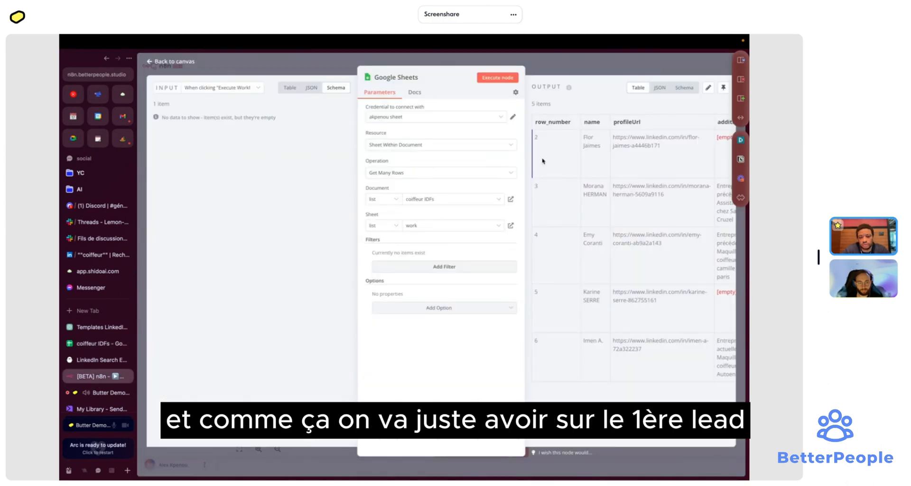
pyautogui.click(506, 82)
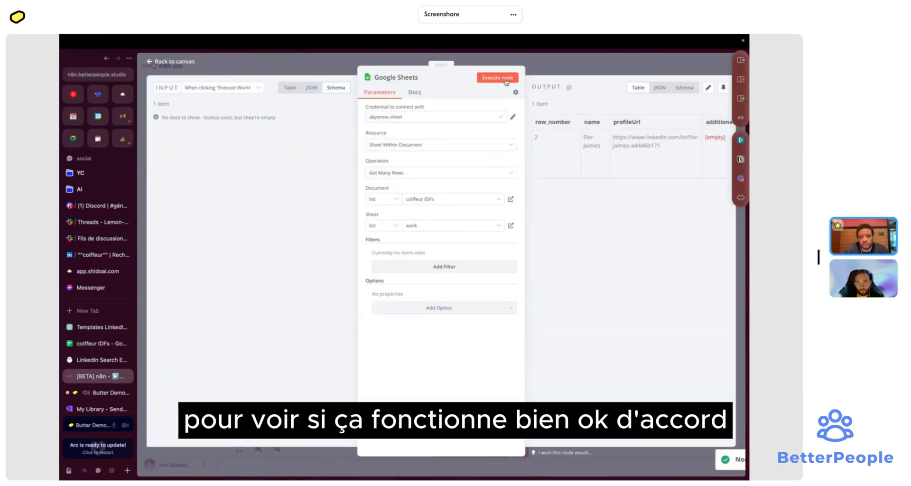
pyautogui.hscroll(10, 611, 125)
pyautogui.press('Escape')
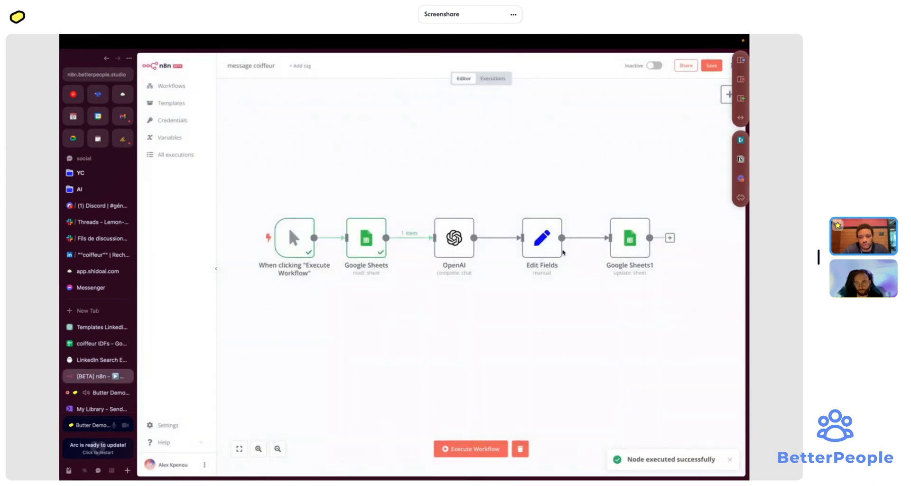
pyautogui.click(470, 212)
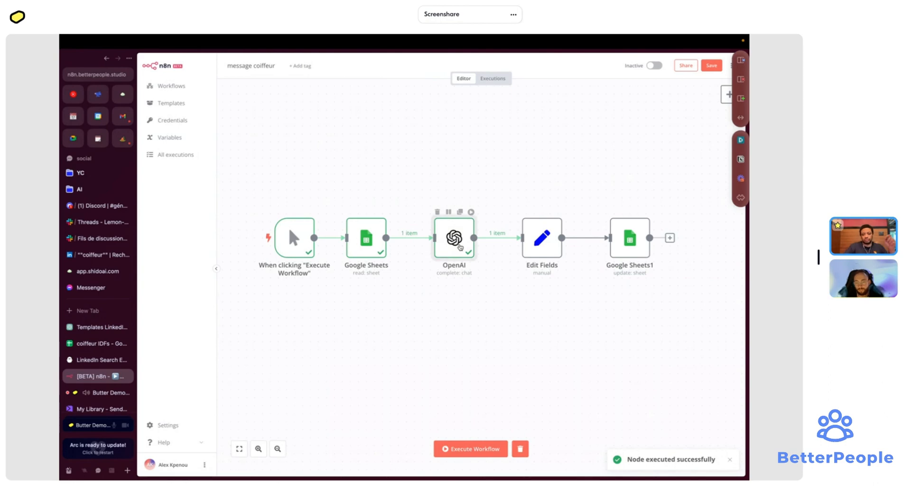
# - Inspect the OpenAI output and insert 'prénom' into the prompt's greeting placeholder
pyautogui.doubleClick(458, 242)
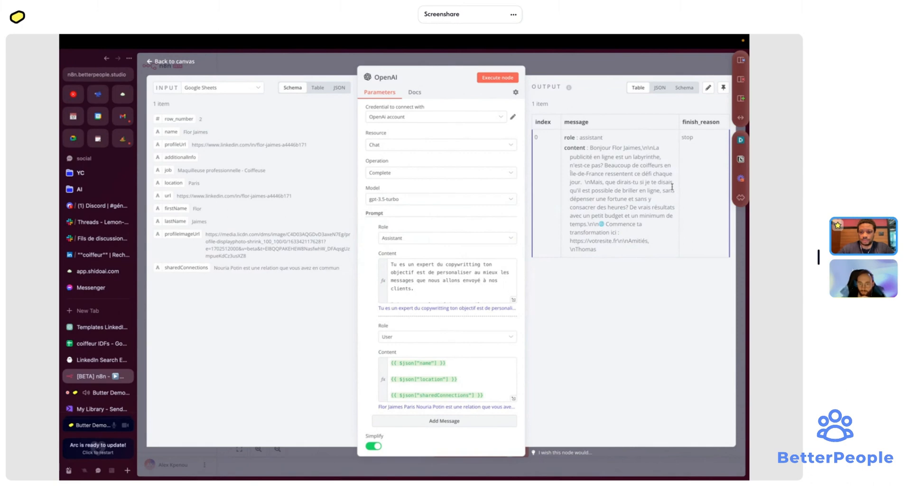
pyautogui.scroll(-5, 449, 289)
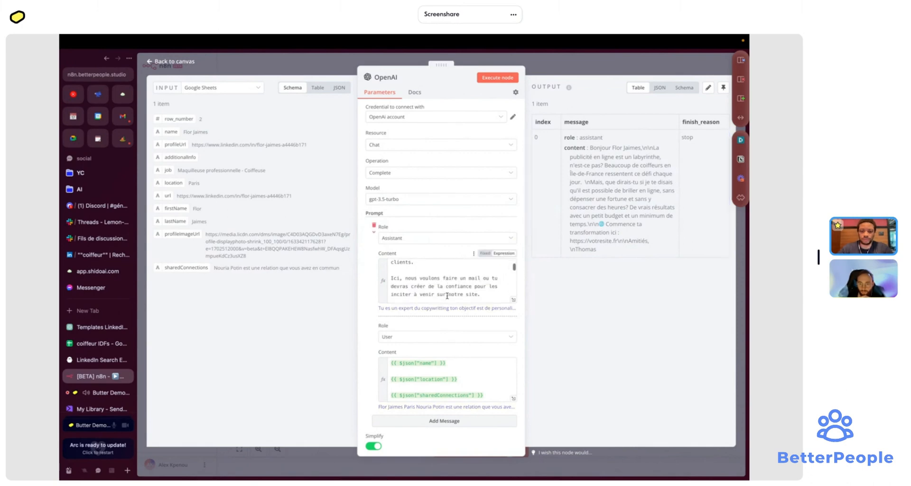
pyautogui.scroll(1, 449, 289)
pyautogui.scroll(-1, 448, 289)
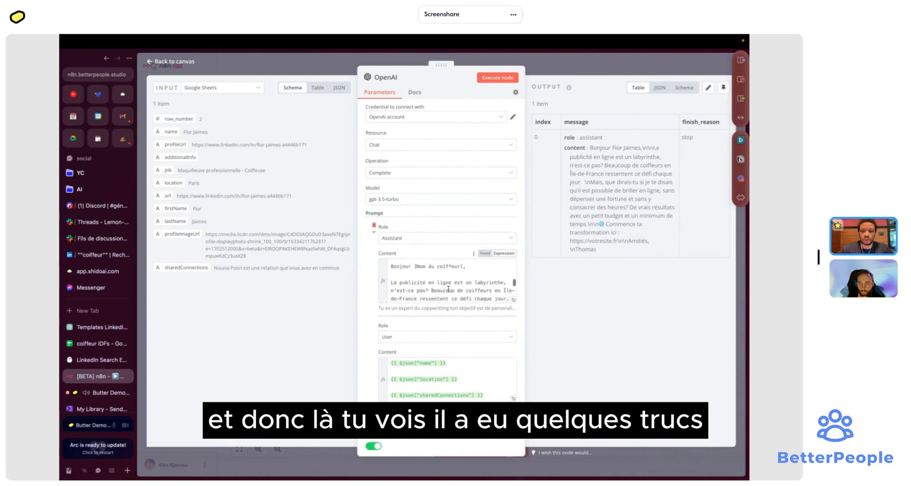
pyautogui.moveTo(612, 148); pyautogui.dragTo(628, 149)
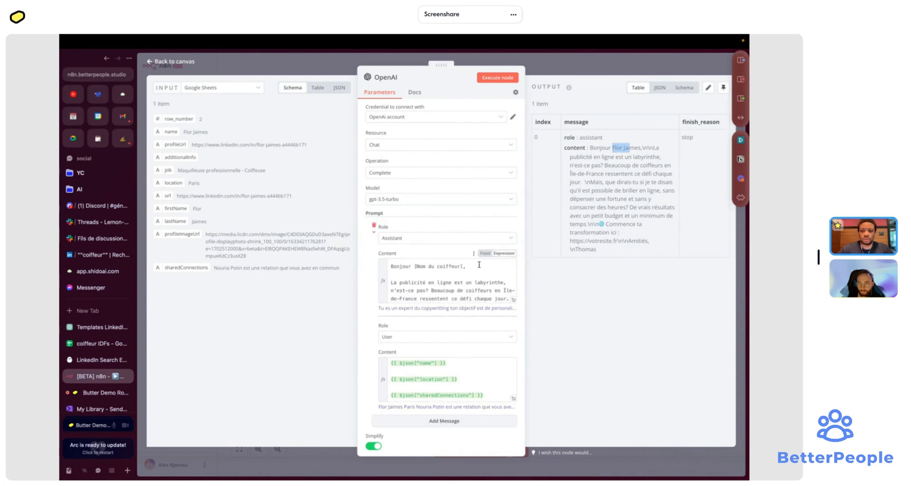
pyautogui.click(422, 266)
pyautogui.write('prénom')
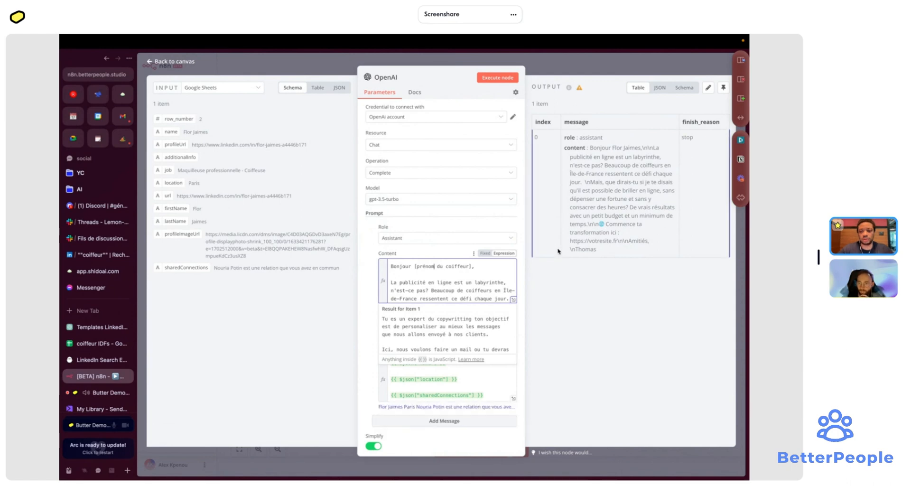
# - Replace 'Île-de-France' in the prompt with the '[region du client]' placeholder
pyautogui.scroll(-1, 450, 280)
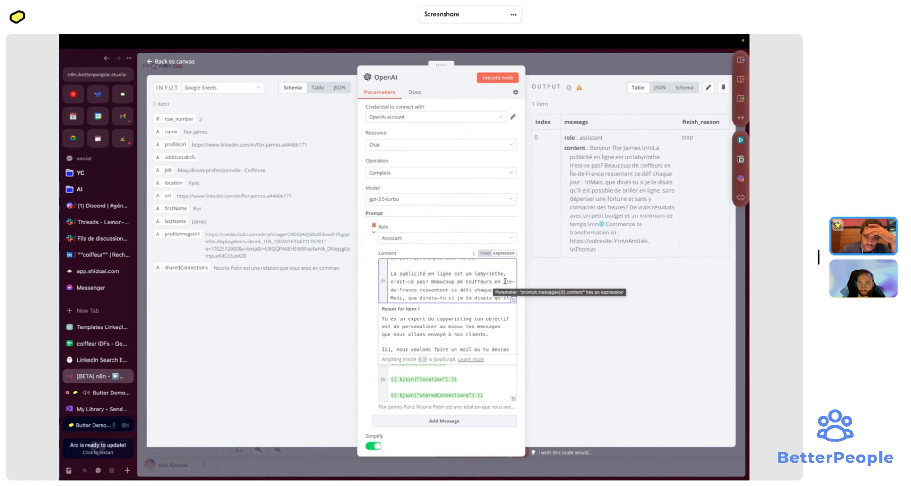
pyautogui.moveTo(504, 282); pyautogui.dragTo(424, 290)
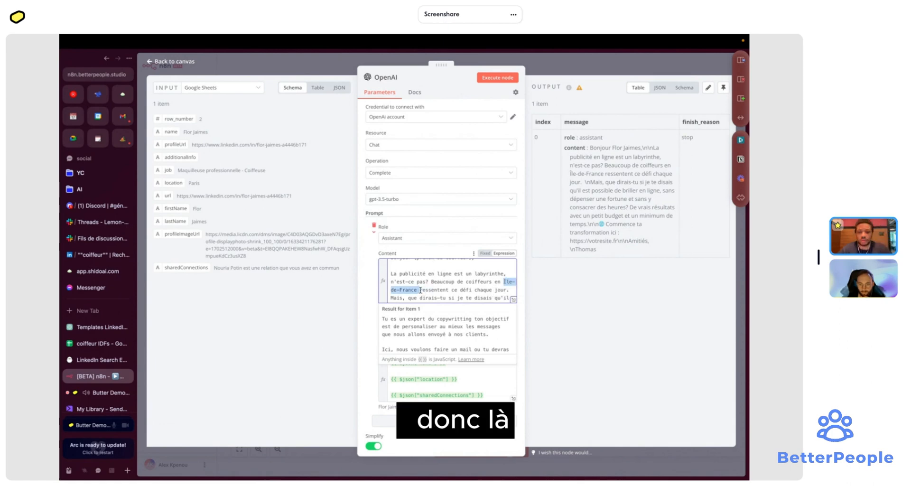
pyautogui.press('BackSpace')
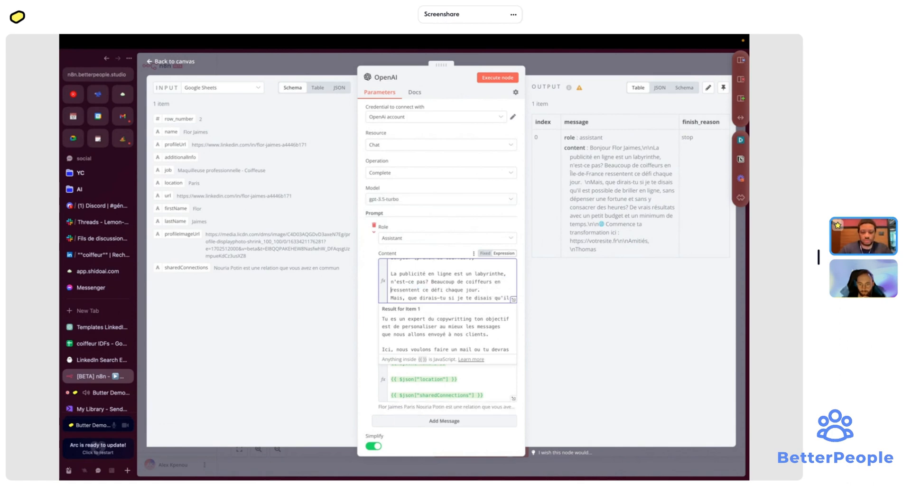
pyautogui.press('BackSpace')
pyautogui.press('BackSpace')
pyautogui.press('BackSpace')
pyautogui.press('BackSpace')
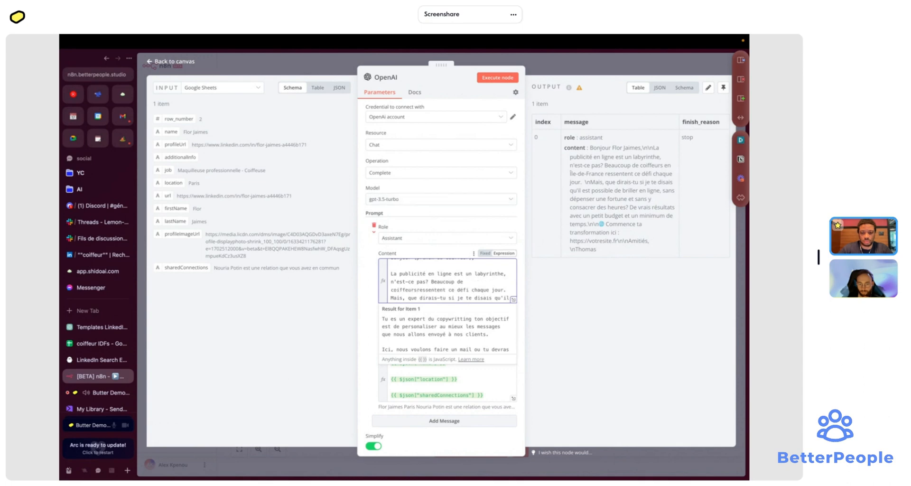
pyautogui.write('[')
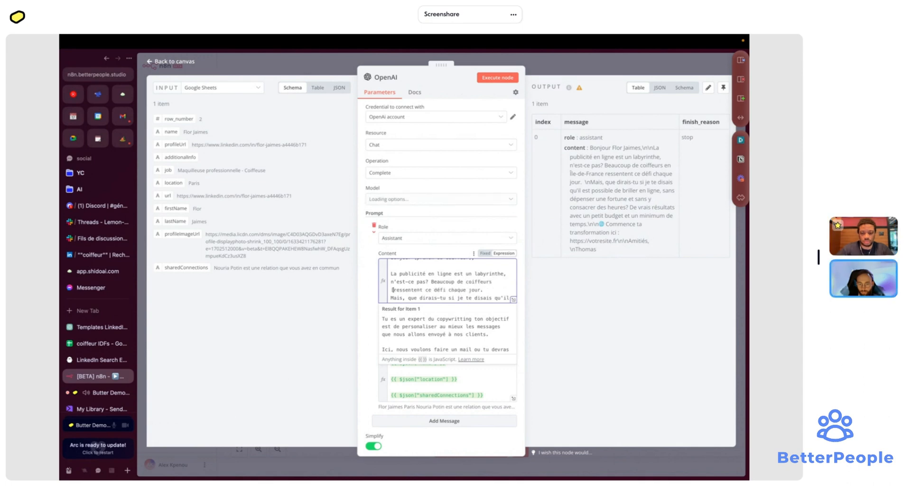
pyautogui.write('region du client]')
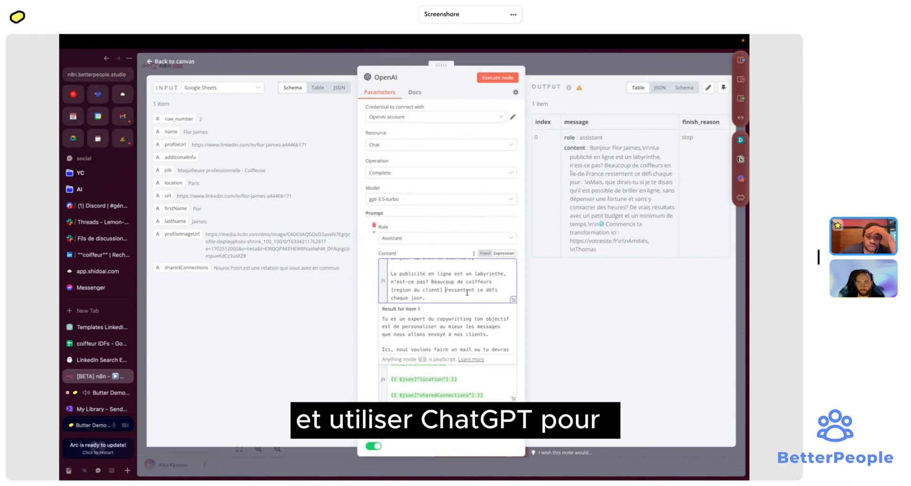
# - Add a new line after the greeting beginning with '[ faire'
pyautogui.scroll(-2, 467, 293)
pyautogui.scroll(3, 468, 292)
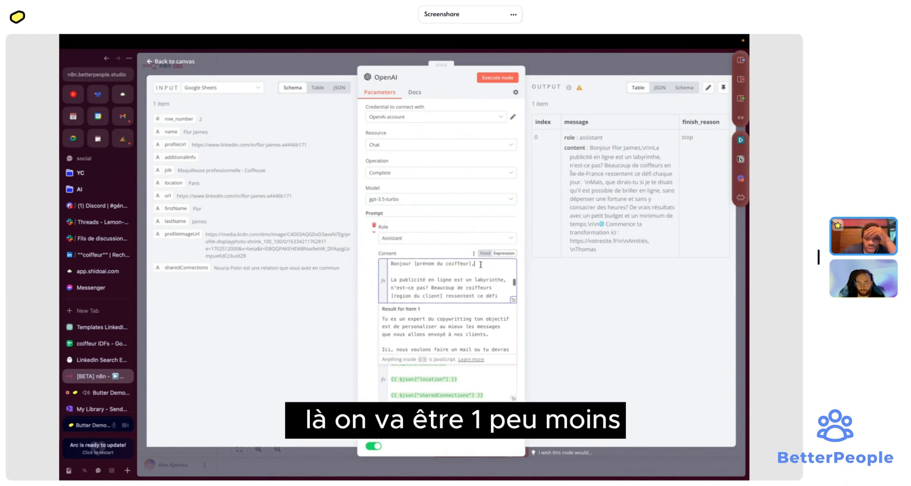
pyautogui.press('Return')
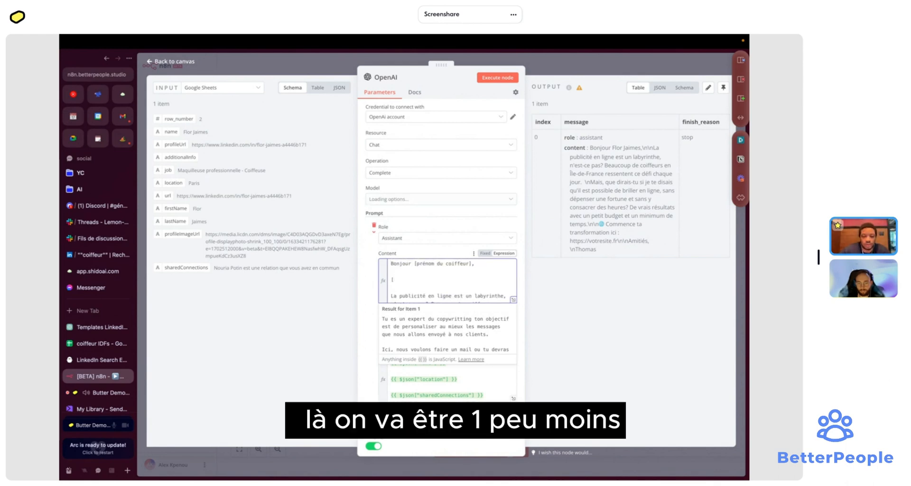
pyautogui.write('[ faire')
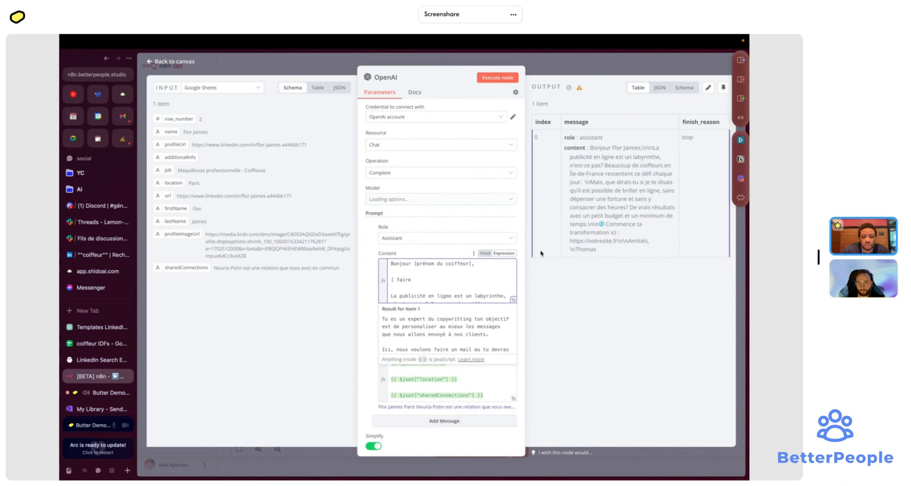
pyautogui.click(513, 300)
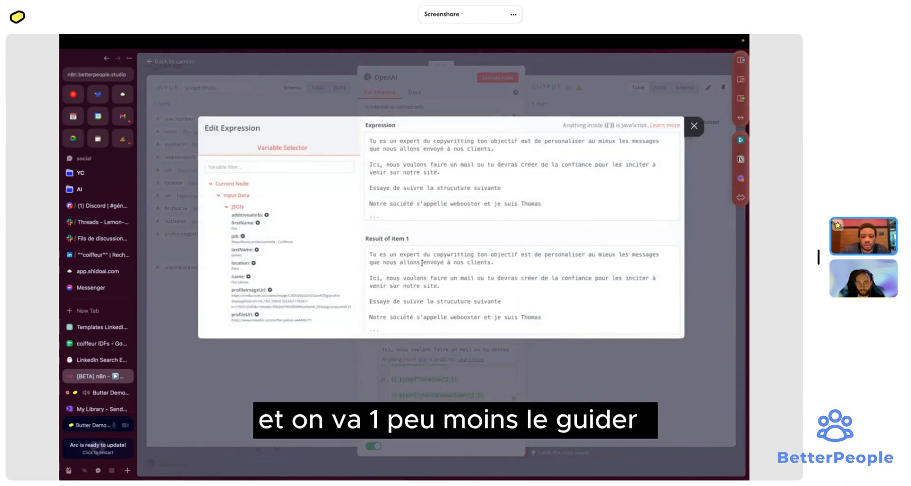
# - Complete the '[ faire une phrase sur la concurence locale ]' line and add a blank line after it
pyautogui.click(515, 149)
pyautogui.scroll(-2, 515, 148)
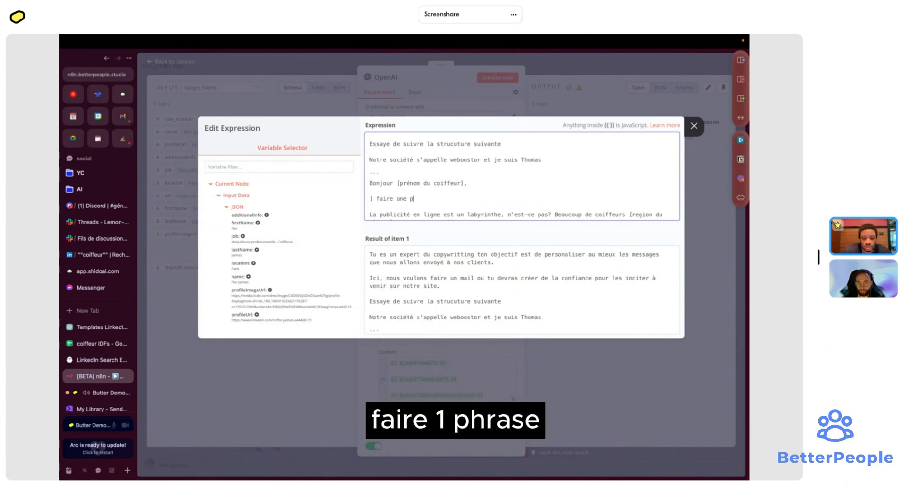
pyautogui.write('ase sur')
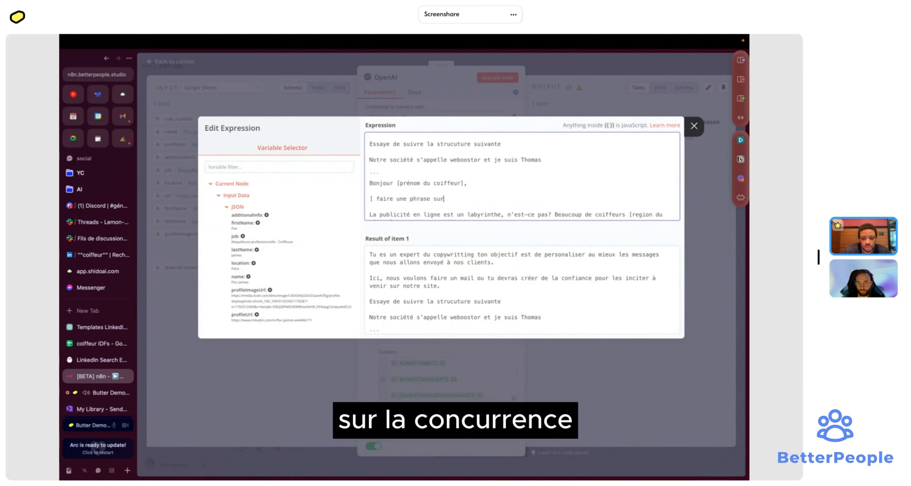
pyautogui.write(' la concu')
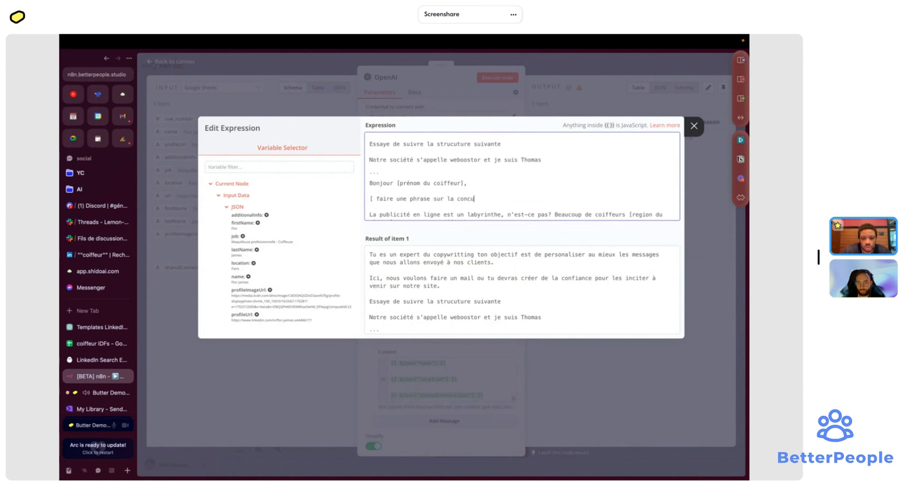
pyautogui.write('rence locale')
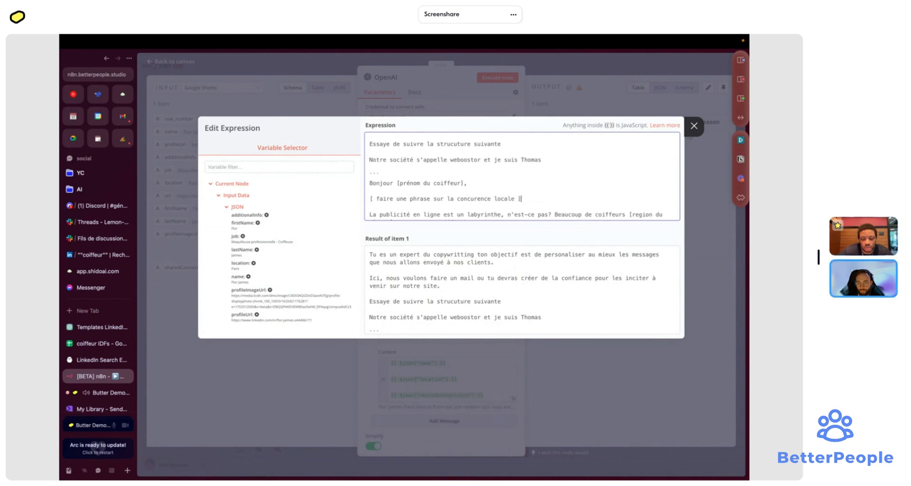
pyautogui.scroll(-3, 432, 199)
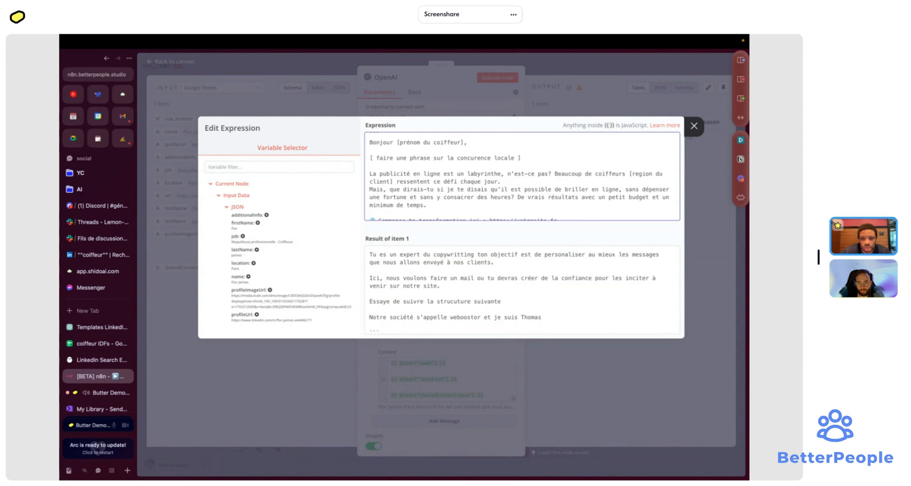
pyautogui.press('Return')
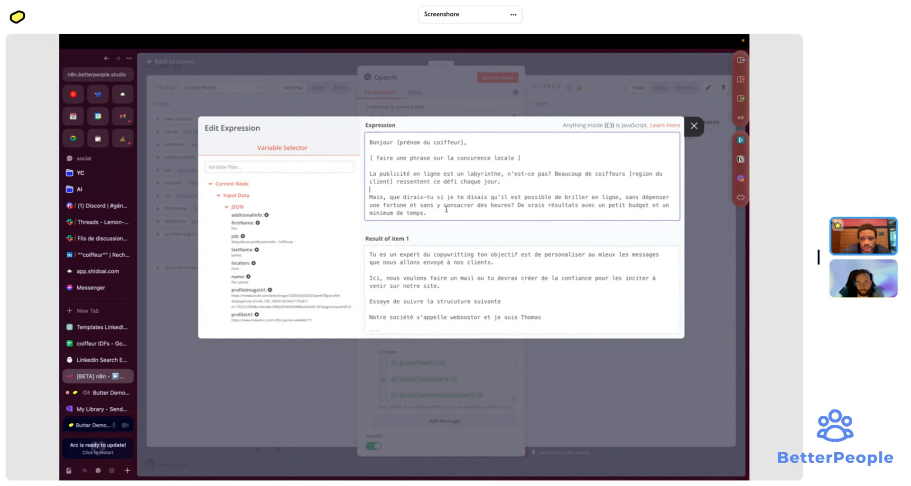
# - Put 'De vrais résultats' in its own blank-line-separated paragraph and open new lines after it
pyautogui.click(518, 205)
pyautogui.press('Return')
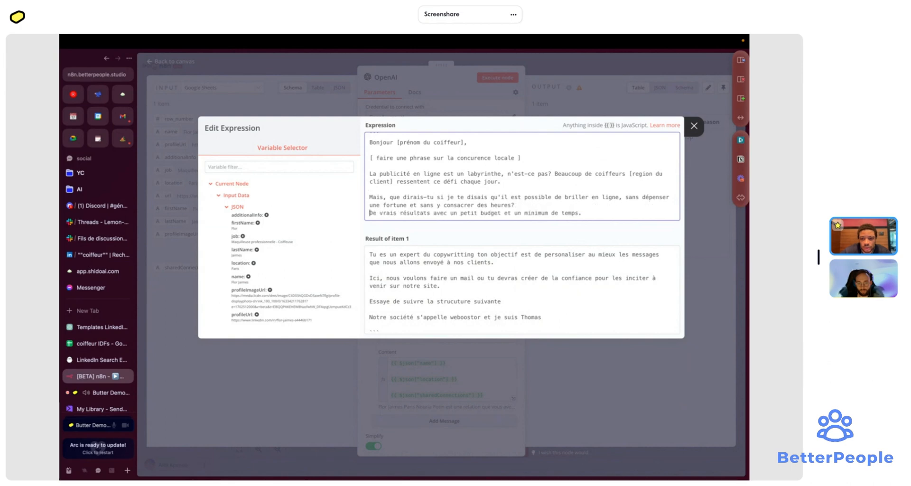
pyautogui.press('Return')
pyautogui.scroll(-1, 521, 203)
pyautogui.click(583, 175)
pyautogui.press('Return')
pyautogui.press('Return')
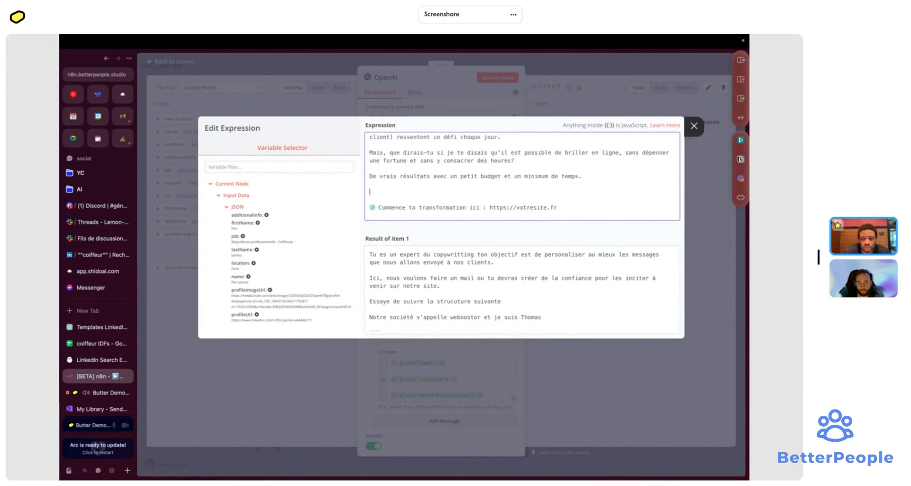
# - Add the line '[ donner un exemple avec une connaissance commune si disponi' to the template
pyautogui.write('[')
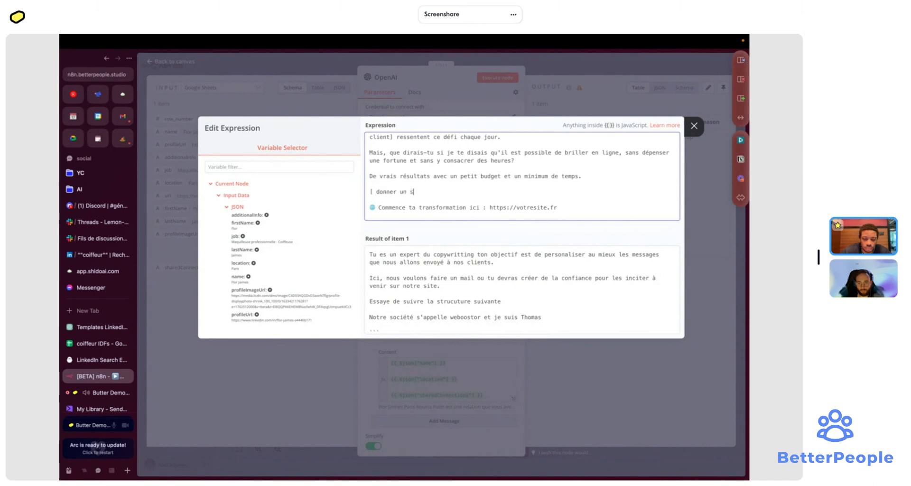
pyautogui.write(' donner un exemple ')
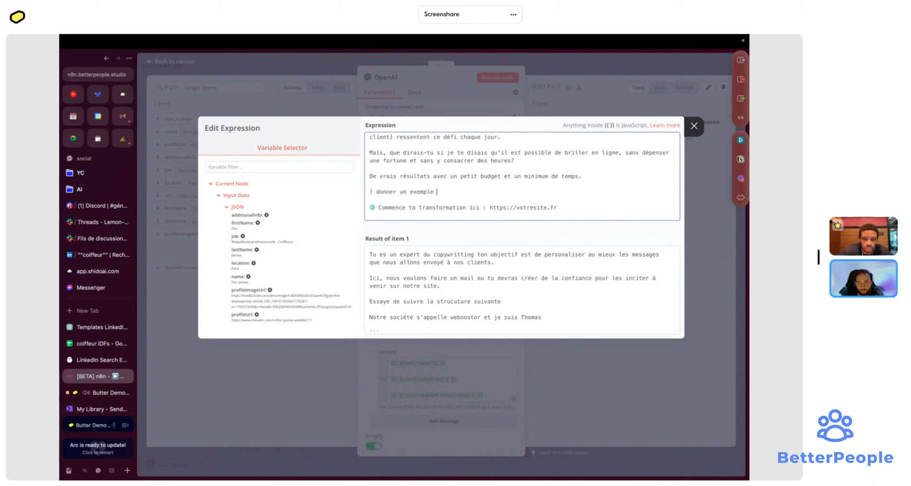
pyautogui.write('avec une ')
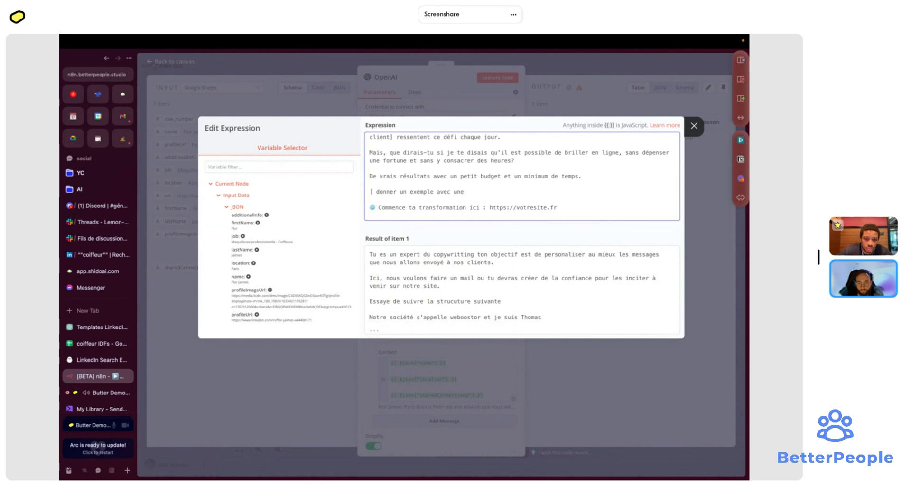
pyautogui.write('conna')
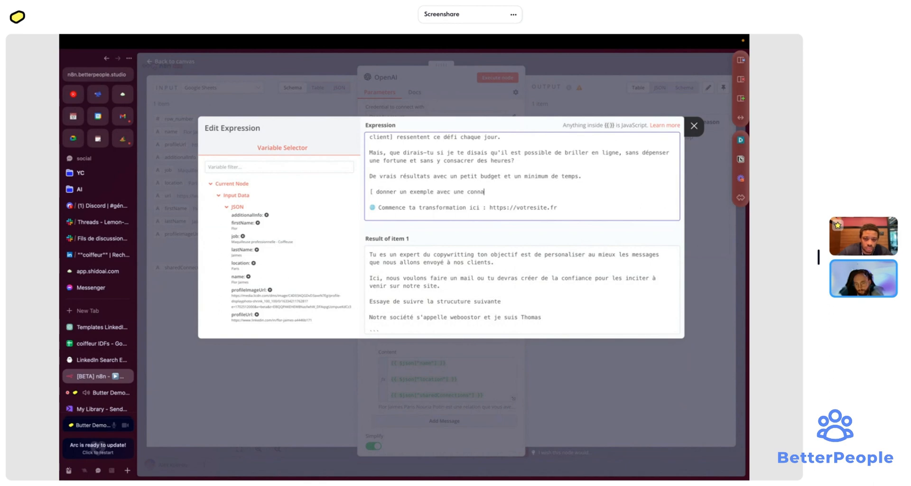
pyautogui.write('issance commune si')
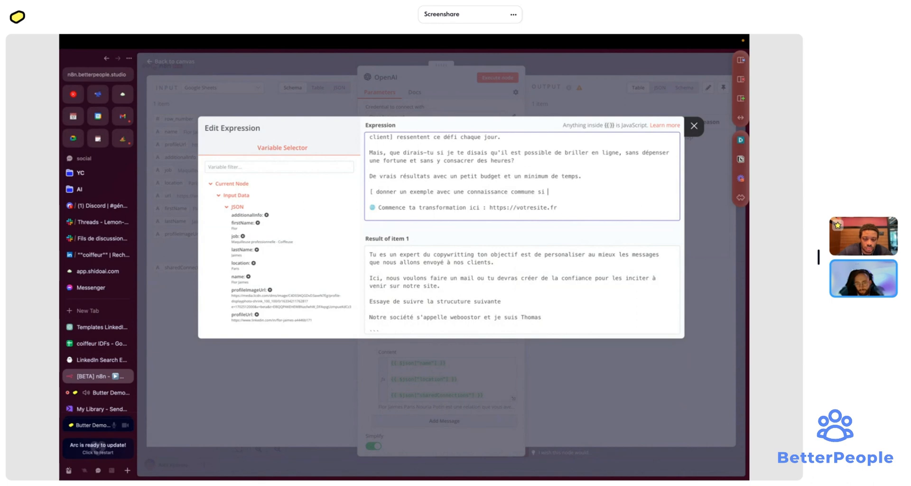
pyautogui.write(' dispoin')
pyautogui.press('BackSpace')
pyautogui.press('BackSpace')
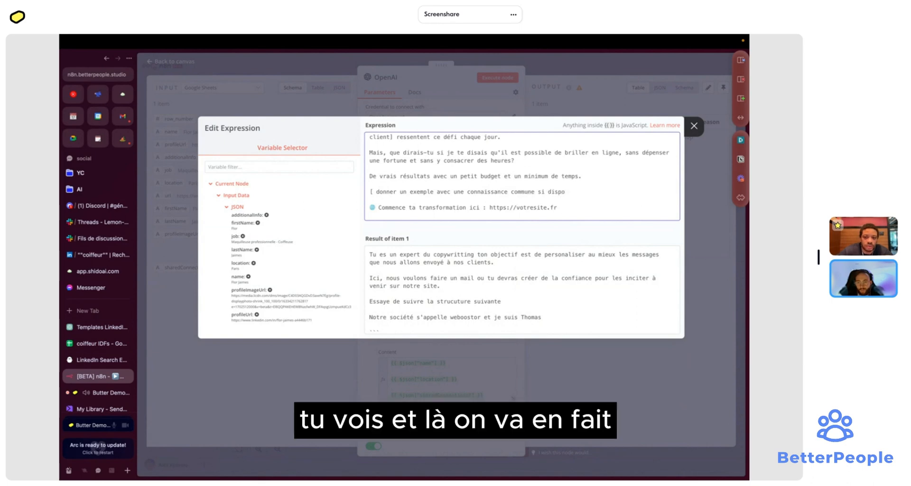
pyautogui.write('nible')
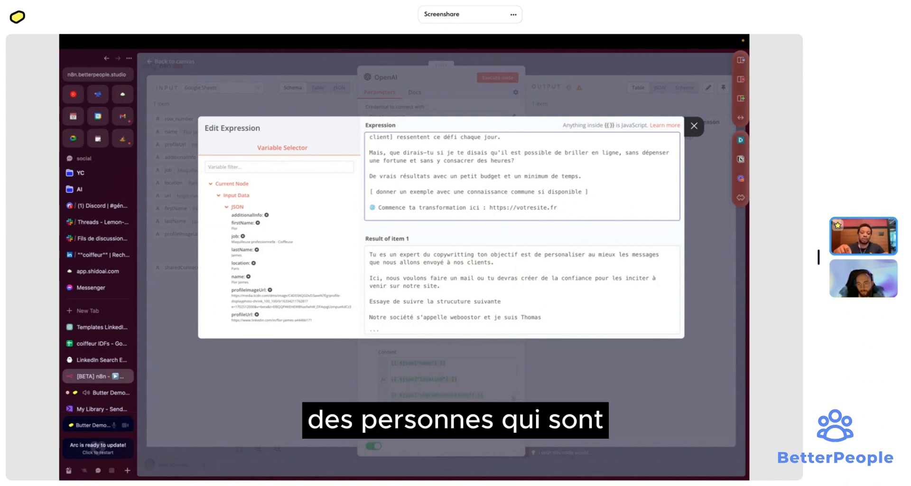
pyautogui.click(601, 192)
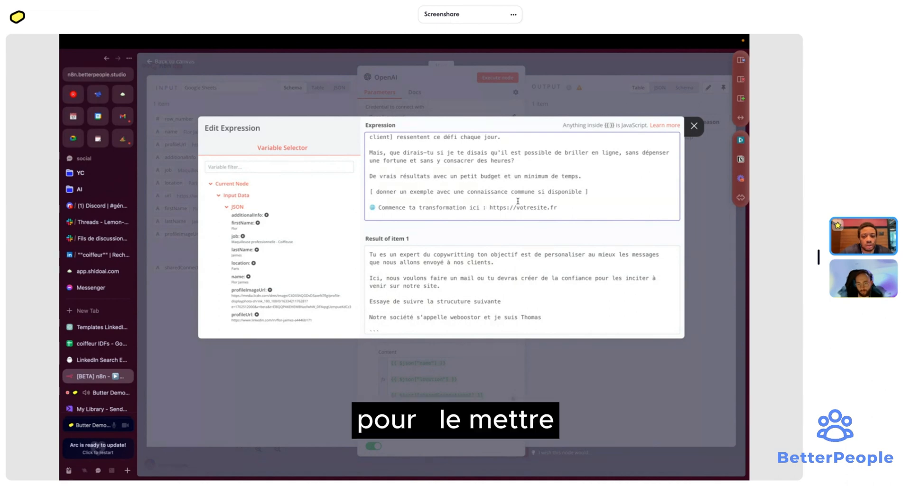
pyautogui.scroll(3, 517, 202)
pyautogui.scroll(3, 517, 201)
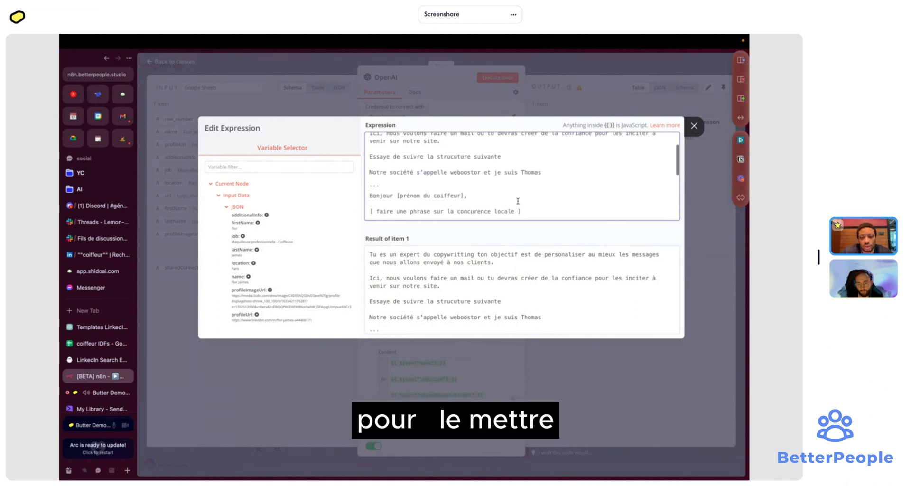
pyautogui.doubleClick(464, 174)
pyautogui.scroll(-8, 479, 172)
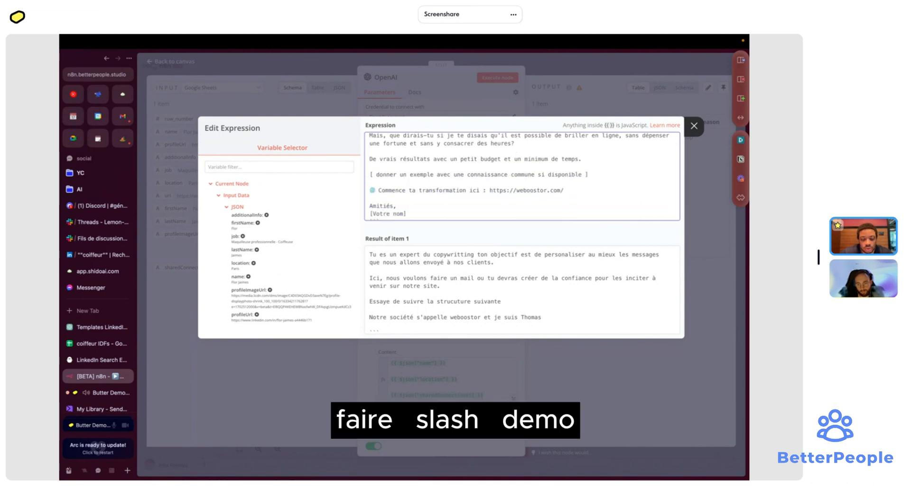
pyautogui.write('demo')
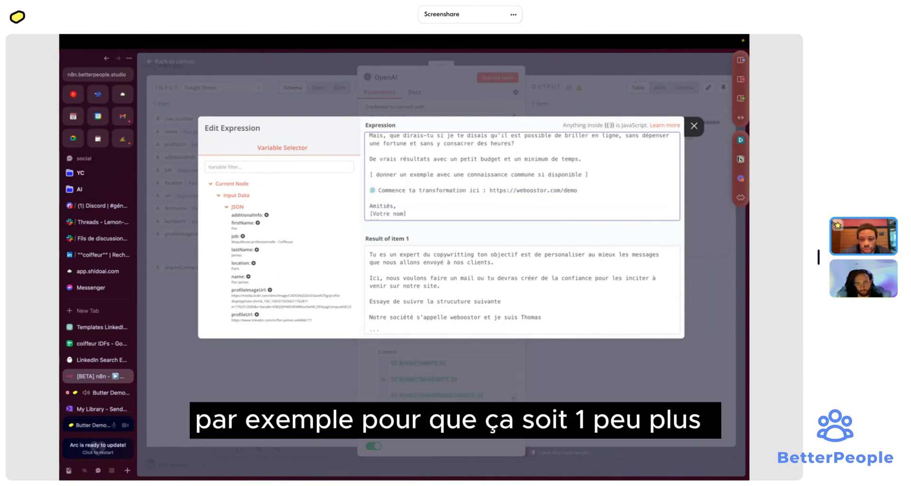
pyautogui.scroll(-1, 473, 192)
pyautogui.scroll(-1, 474, 193)
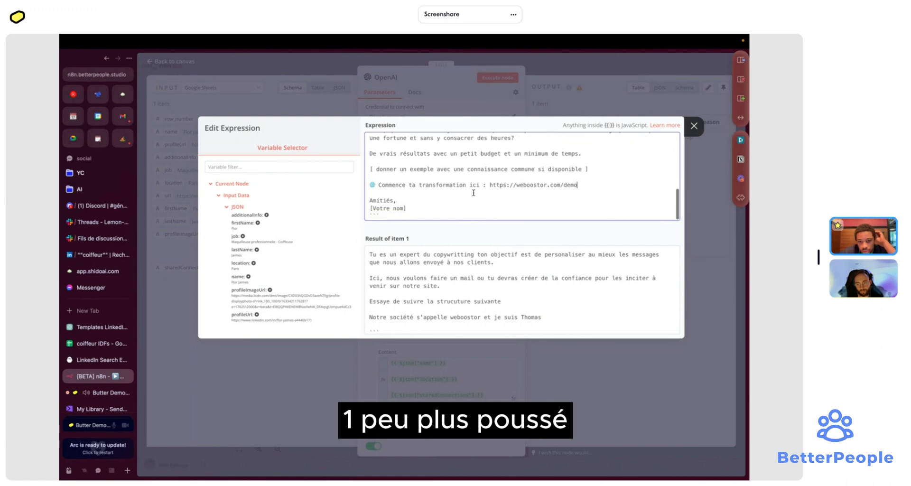
pyautogui.scroll(-10, 493, 288)
pyautogui.scroll(1, 494, 288)
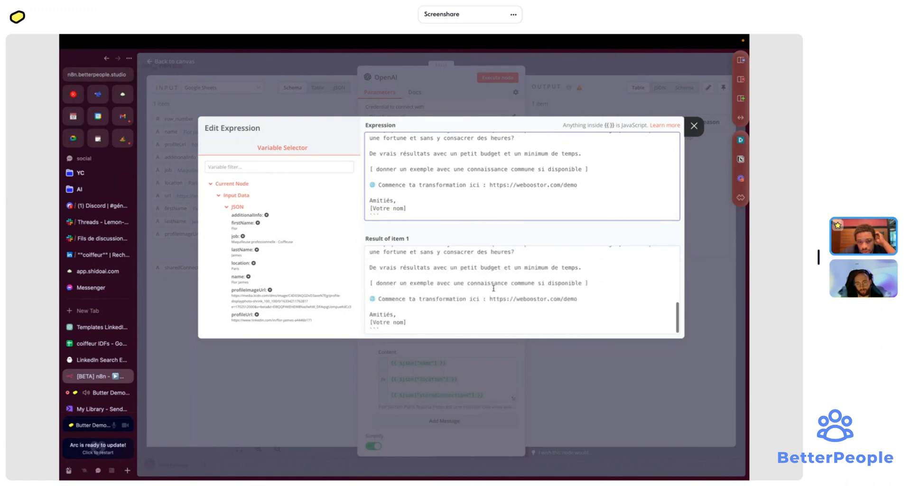
pyautogui.click(599, 108)
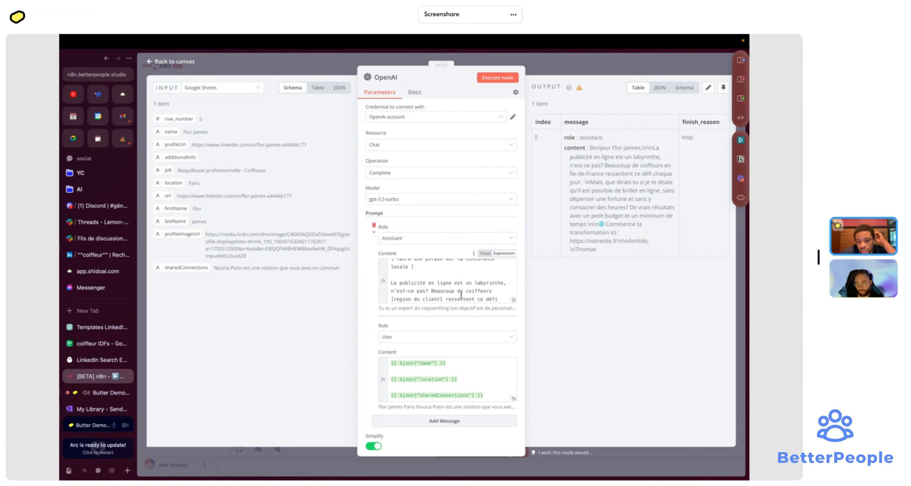
# - Return to the canvas and re-run the OpenAI node with the updated prompt
pyautogui.click(512, 302)
pyautogui.scroll(-10, 522, 289)
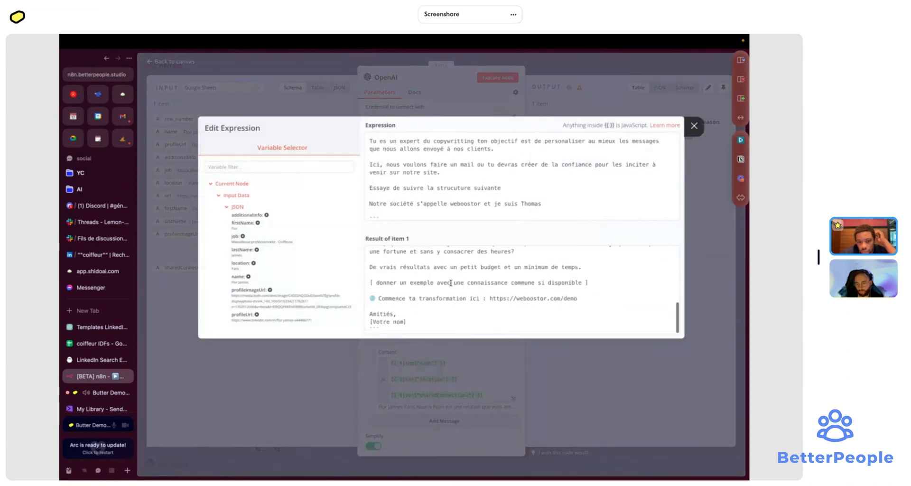
pyautogui.click(588, 105)
pyautogui.click(600, 62)
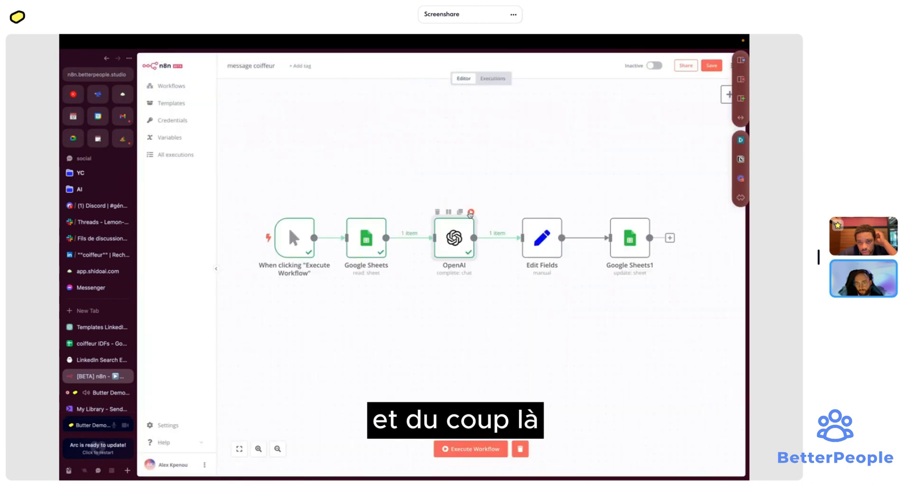
pyautogui.click(470, 213)
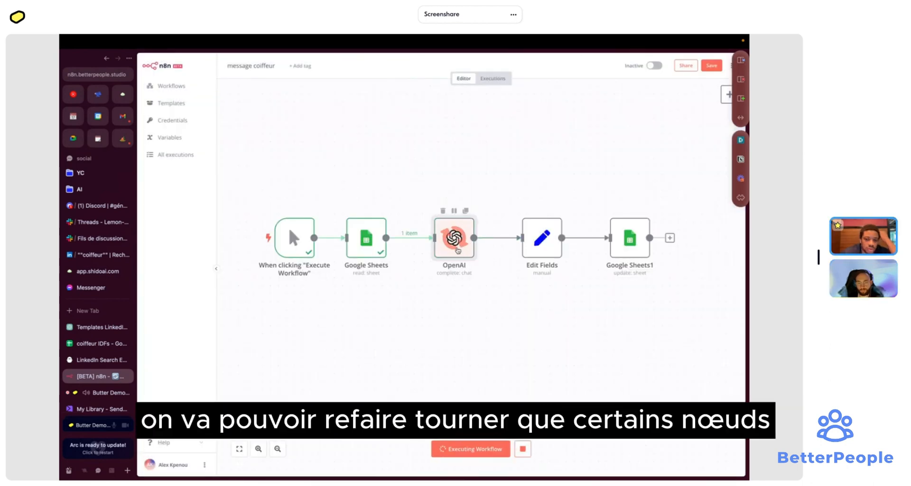
# - Review the new message, mentioning a mutual Weboostor user and weboostor.com/demo, in JSON and Table views
pyautogui.doubleClick(458, 250)
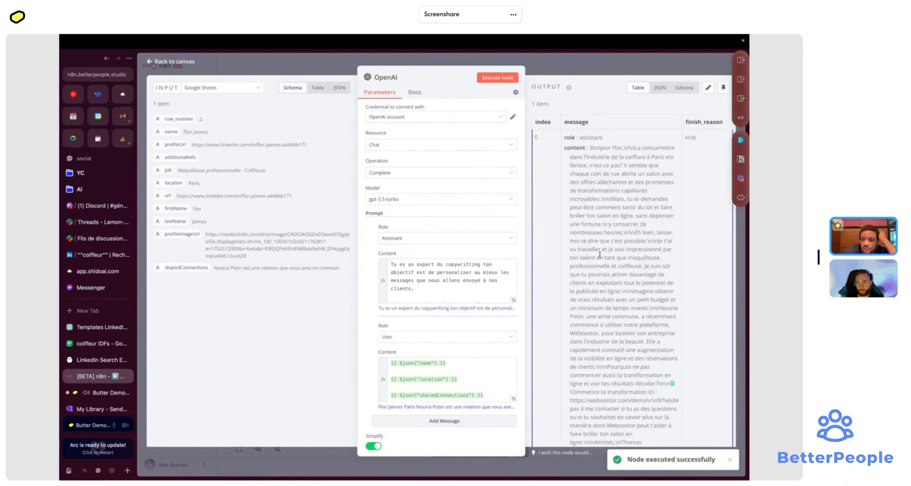
pyautogui.scroll(-1, 600, 255)
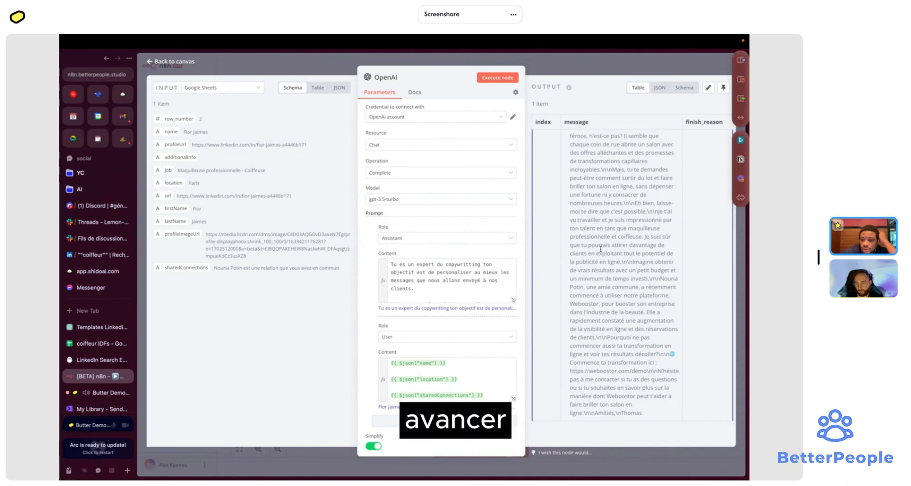
pyautogui.click(660, 91)
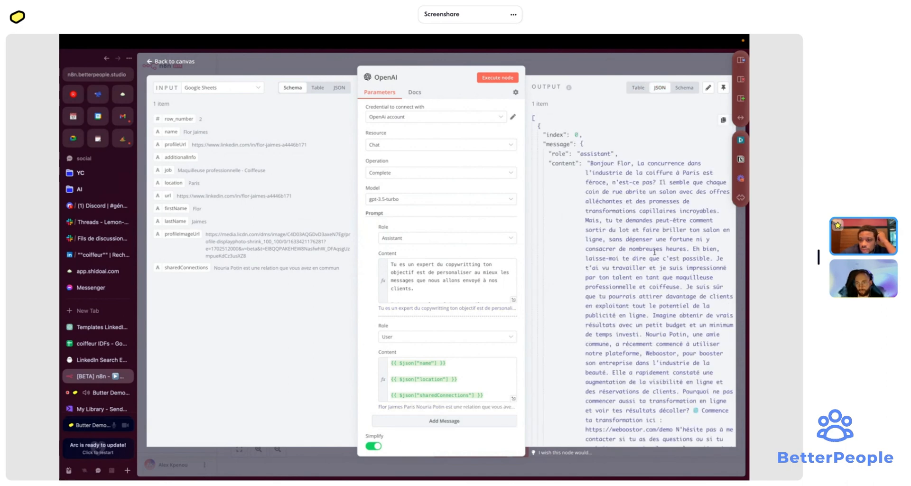
pyautogui.scroll(-1, 655, 260)
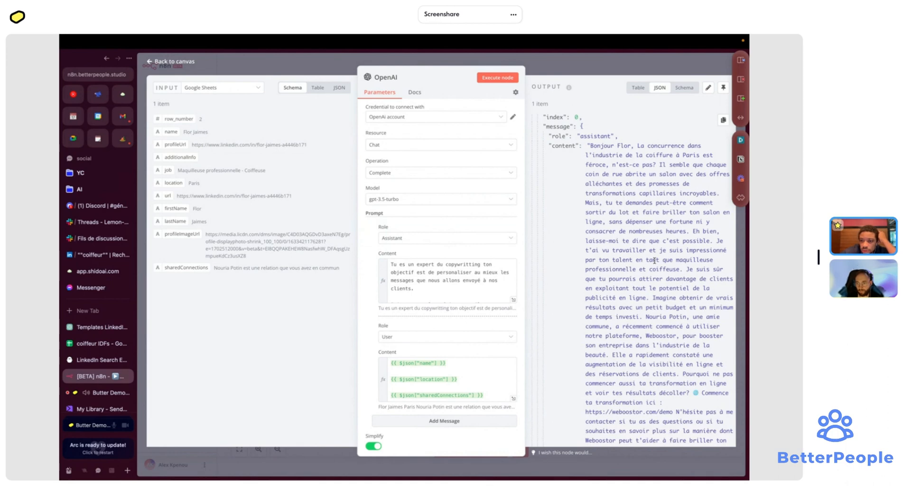
pyautogui.scroll(-2, 654, 261)
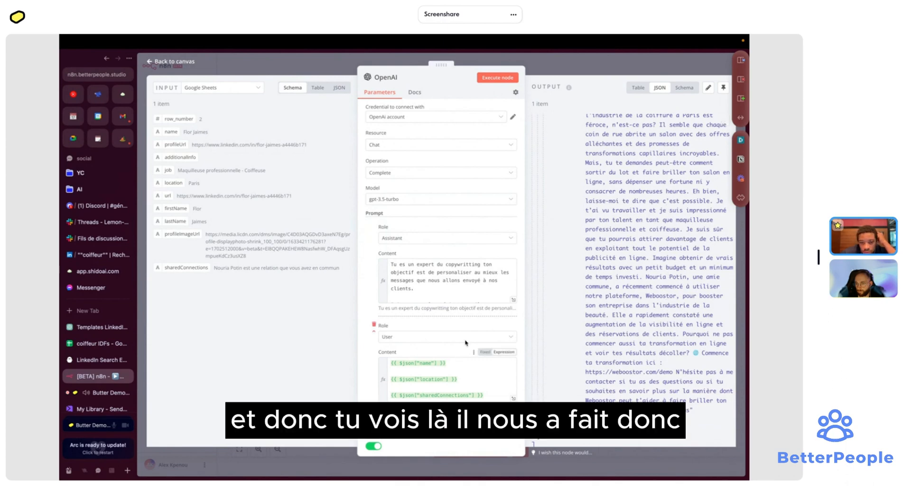
pyautogui.scroll(2, 581, 180)
pyautogui.click(638, 87)
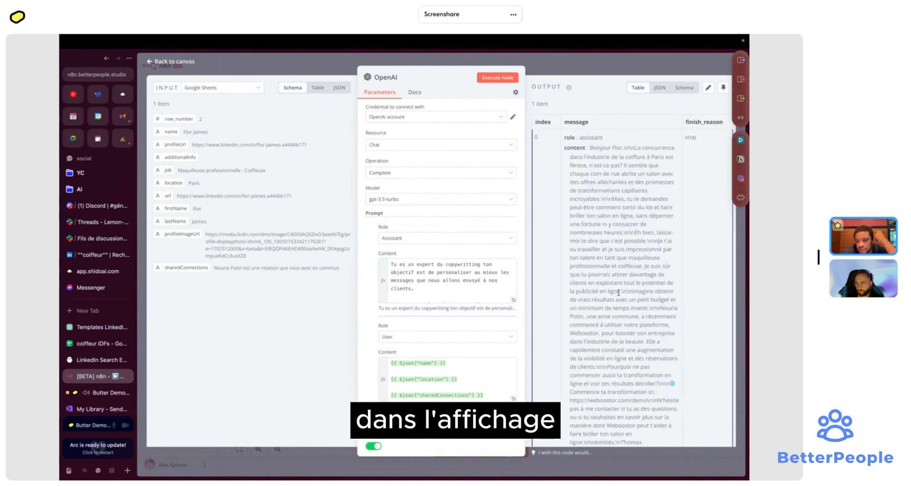
pyautogui.scroll(-2, 633, 287)
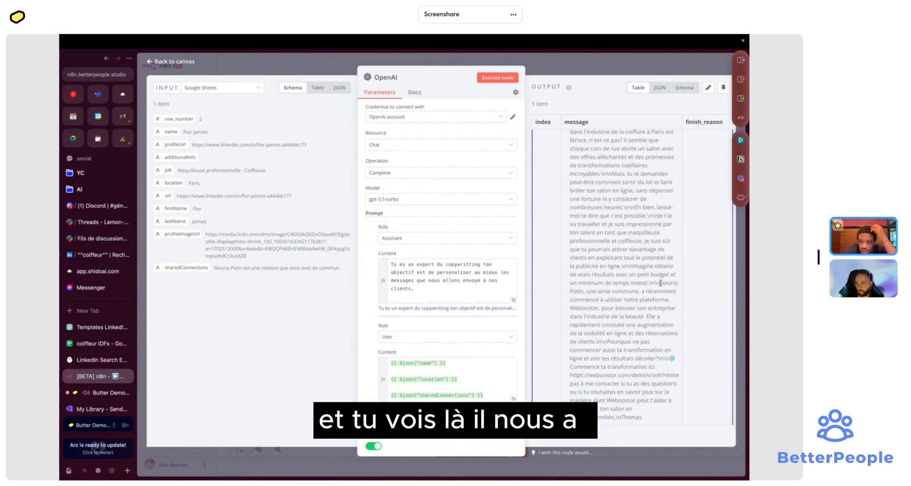
pyautogui.moveTo(673, 284); pyautogui.dragTo(602, 342)
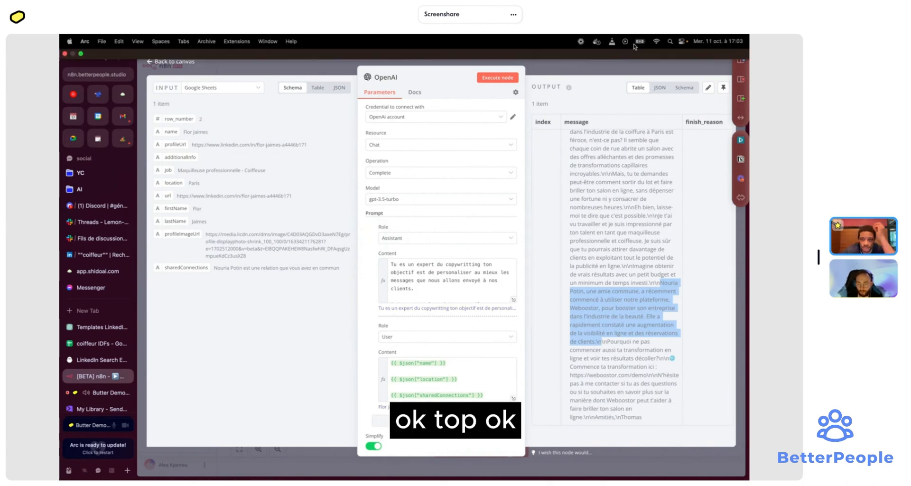
pyautogui.click(645, 70)
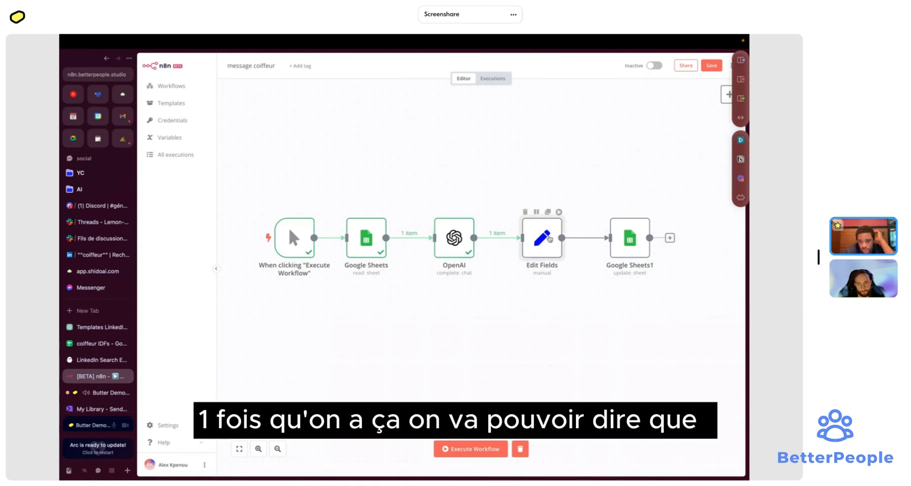
# - Look into Edit Fields, then open and dismiss the node list on the OpenAI→Edit Fields link
pyautogui.doubleClick(542, 237)
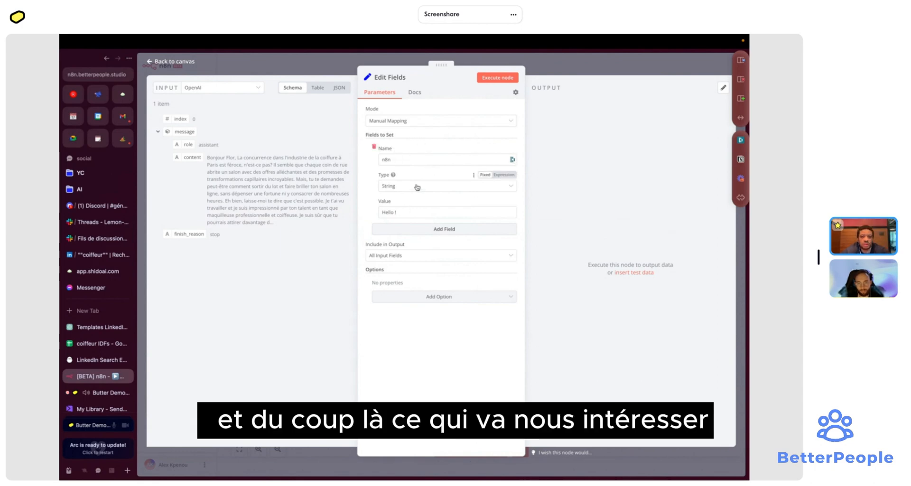
pyautogui.click(582, 72)
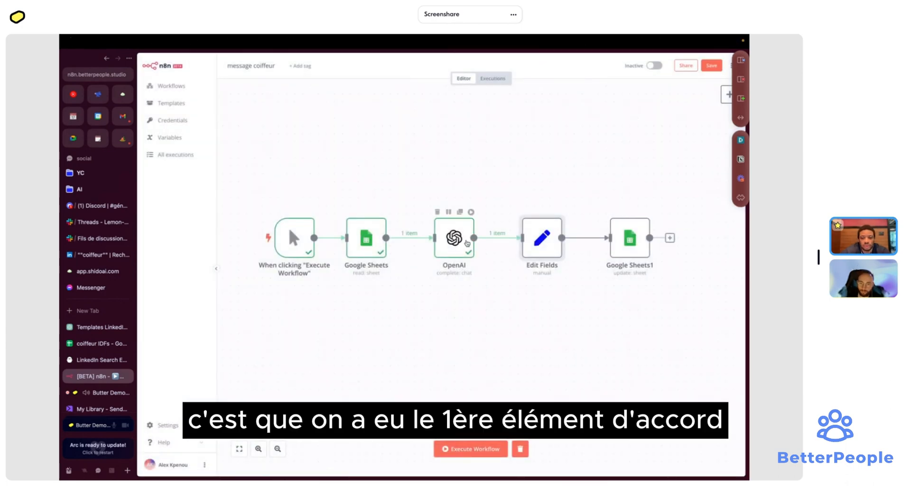
pyautogui.click(491, 238)
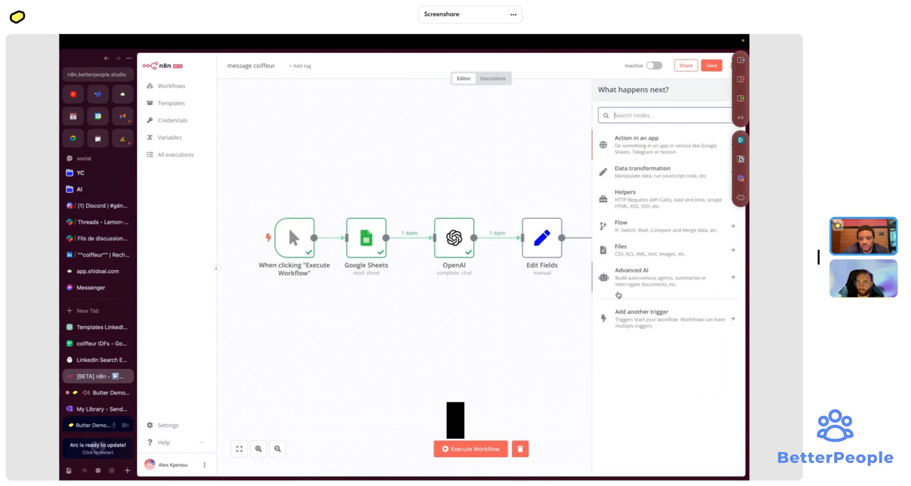
pyautogui.click(494, 240)
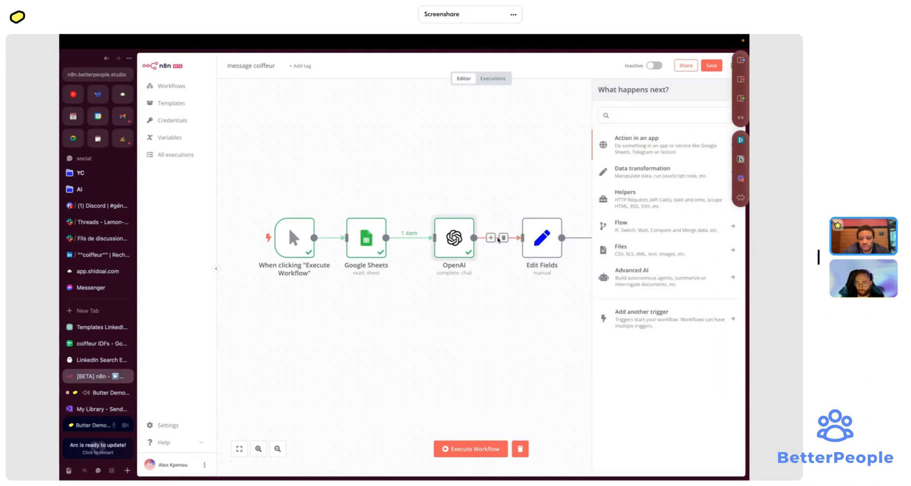
# - Search the insert-node list for 'open', then open the Edit Fields node instead
pyautogui.click(491, 238)
pyautogui.write('open')
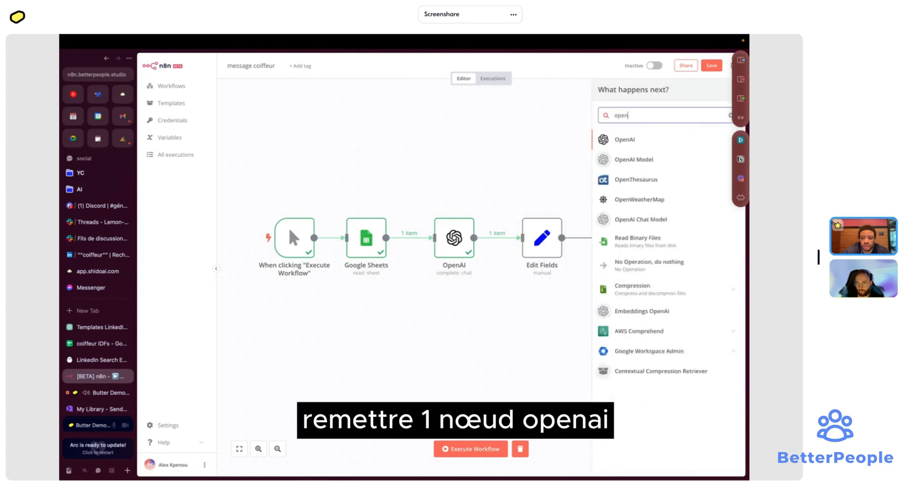
pyautogui.press('Down')
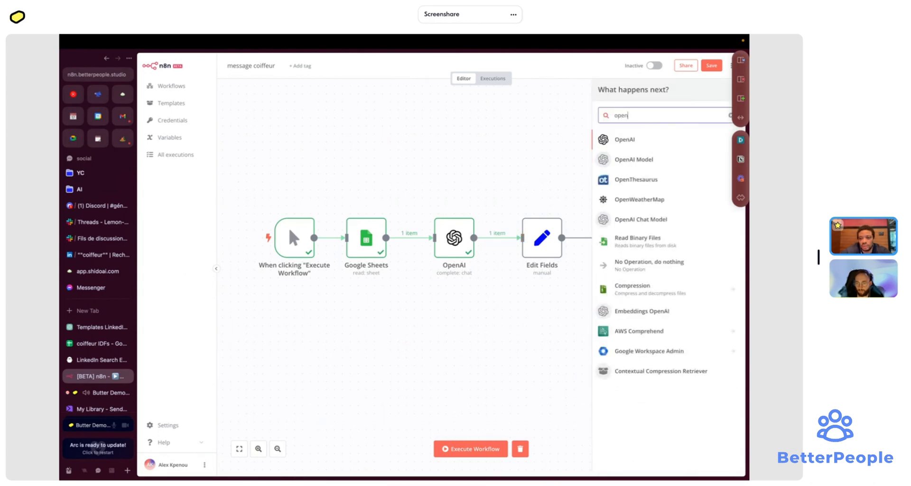
pyautogui.doubleClick(545, 242)
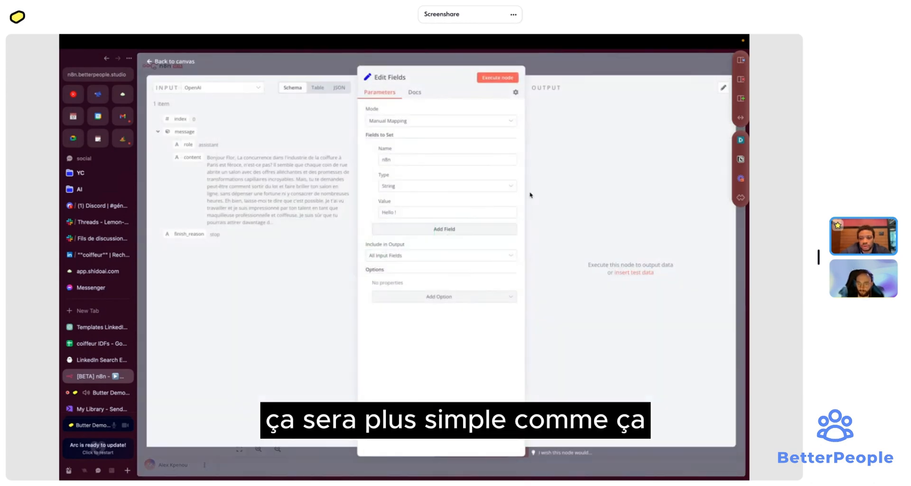
# - Rename the first Edit Fields field from n8n to objet, keeping the value Hello !
pyautogui.click(412, 162)
pyautogui.doubleClick(412, 164)
pyautogui.write('objec')
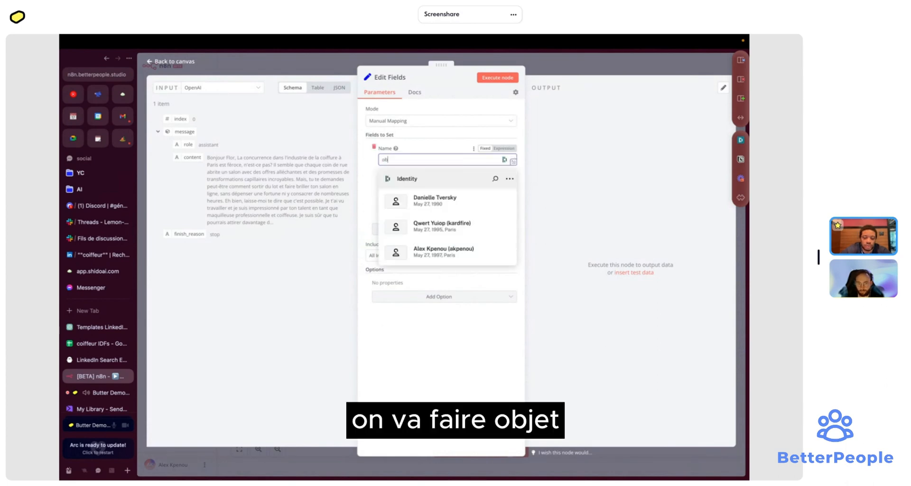
pyautogui.press('BackSpace')
pyautogui.press('BackSpace')
pyautogui.press('BackSpace')
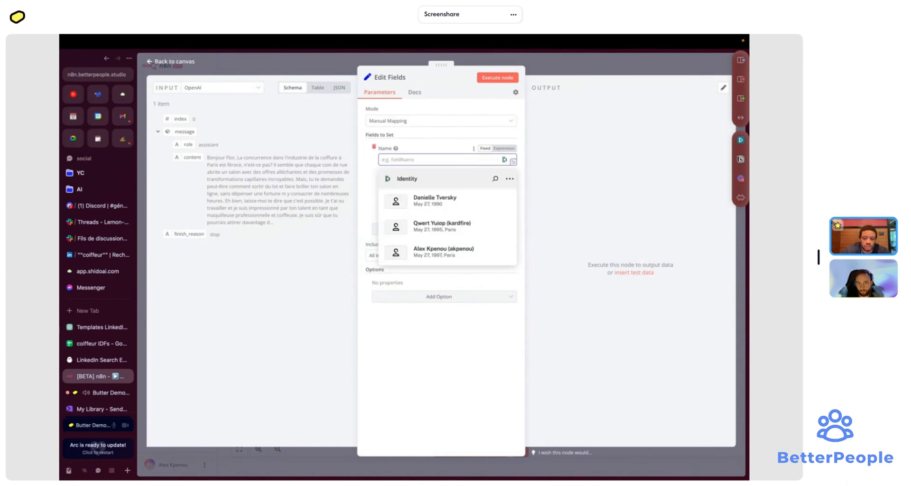
pyautogui.write('objet')
pyautogui.click(435, 147)
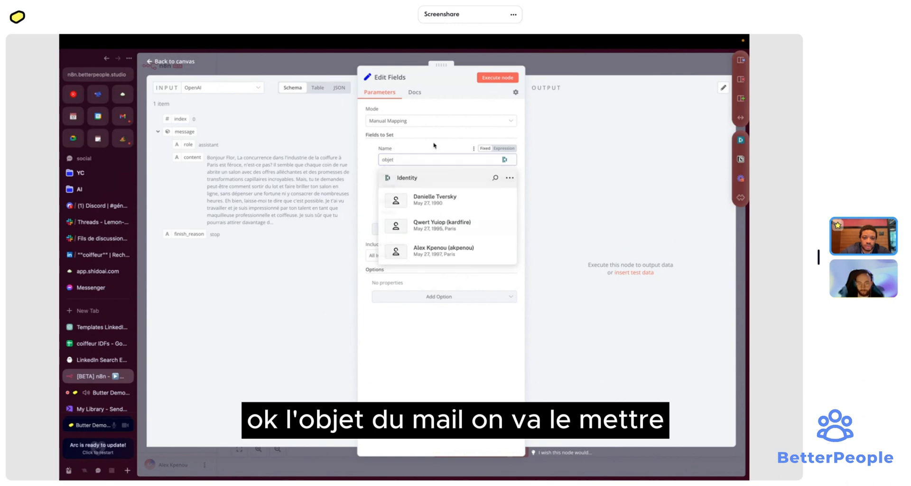
pyautogui.tripleClick(413, 211)
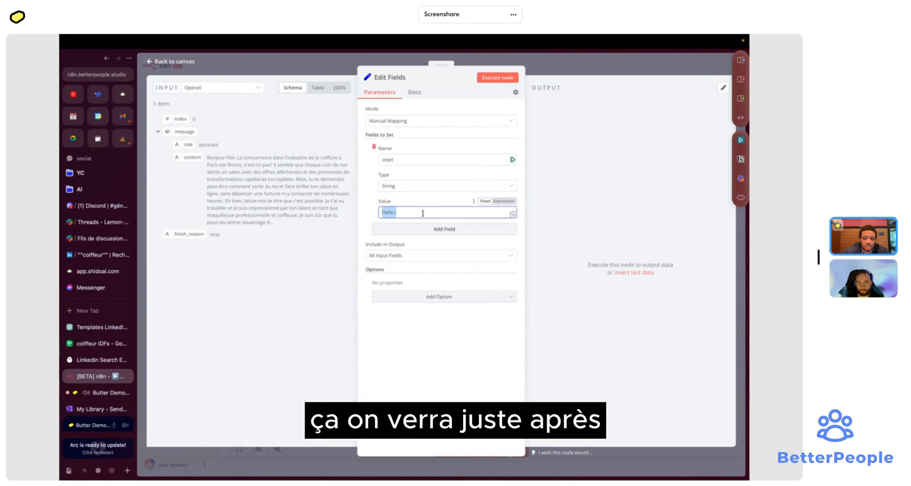
# - Add a second field and name it url
pyautogui.click(415, 228)
pyautogui.click(404, 244)
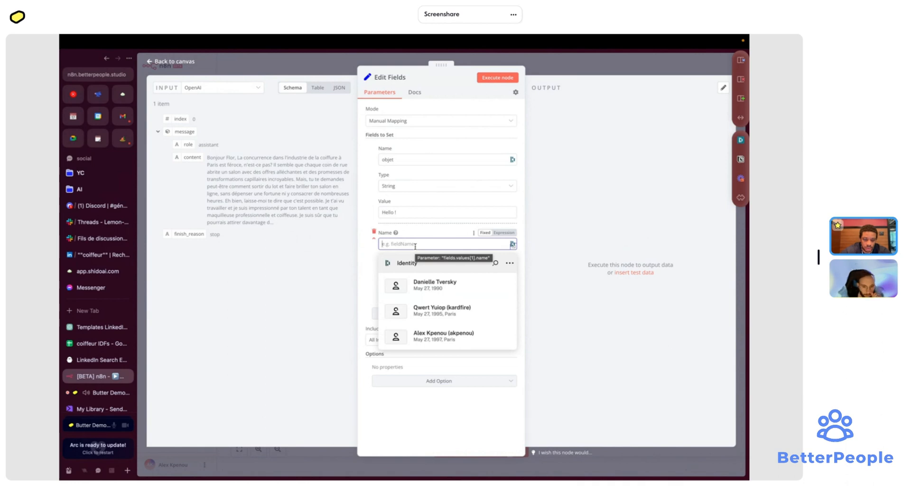
pyautogui.write('url')
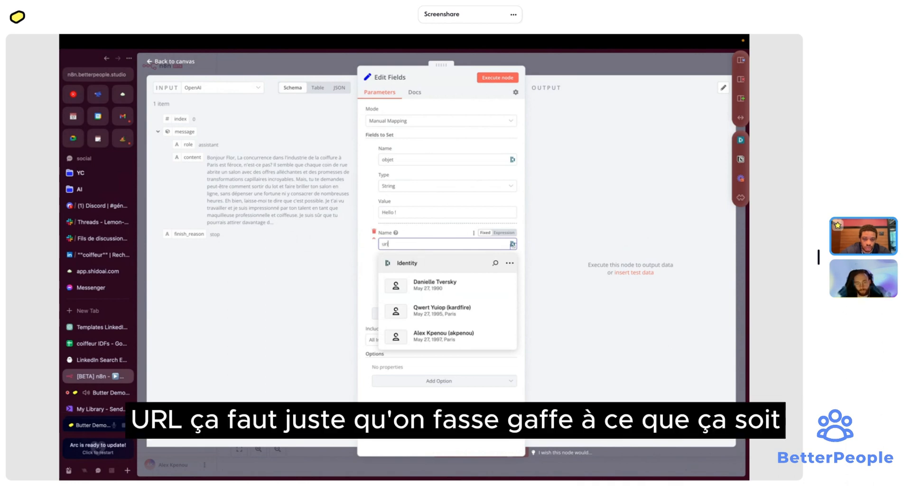
# - Check the coiffeur IDFs sheet's url and profileUrl column headers, then return to n8n
pyautogui.click(103, 338)
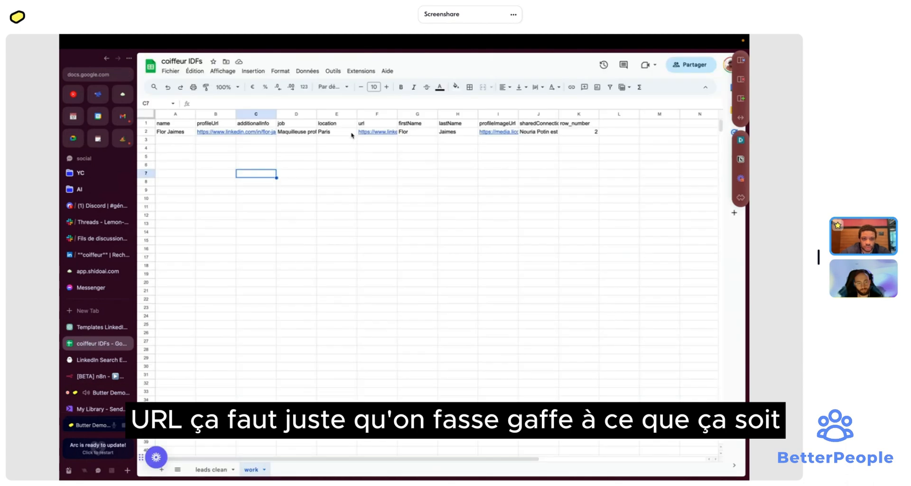
pyautogui.click(370, 125)
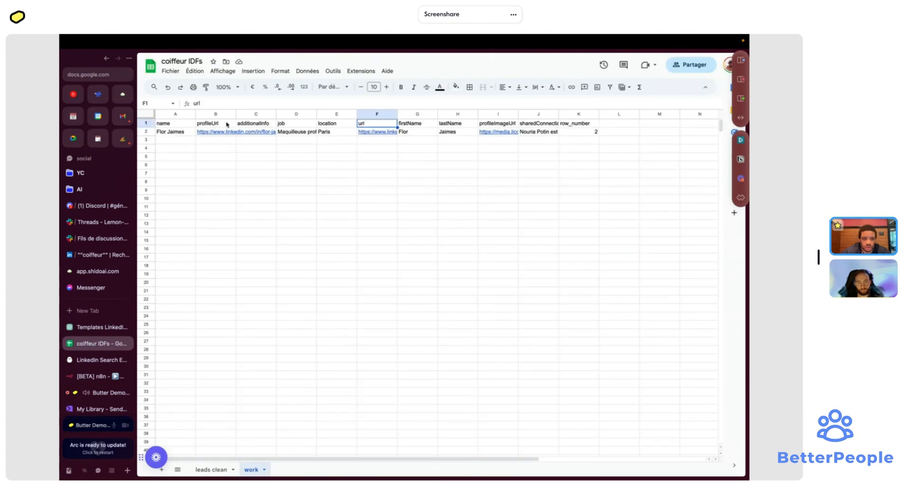
pyautogui.click(225, 123)
pyautogui.click(100, 327)
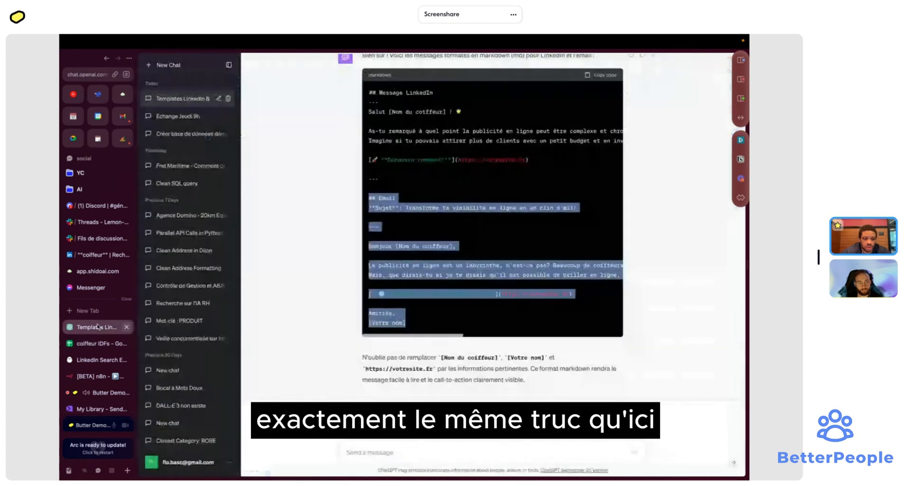
pyautogui.click(99, 360)
pyautogui.click(96, 376)
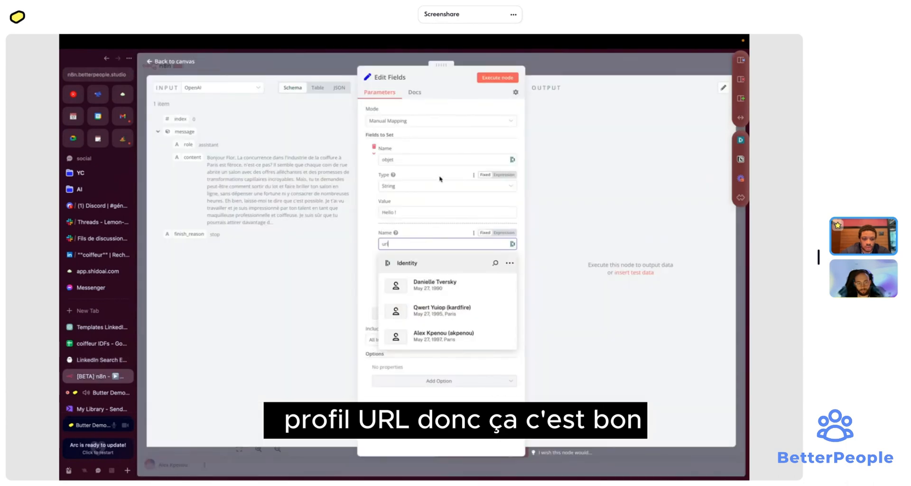
# - Name the second field profileUrl and add a third field named email
pyautogui.click(363, 287)
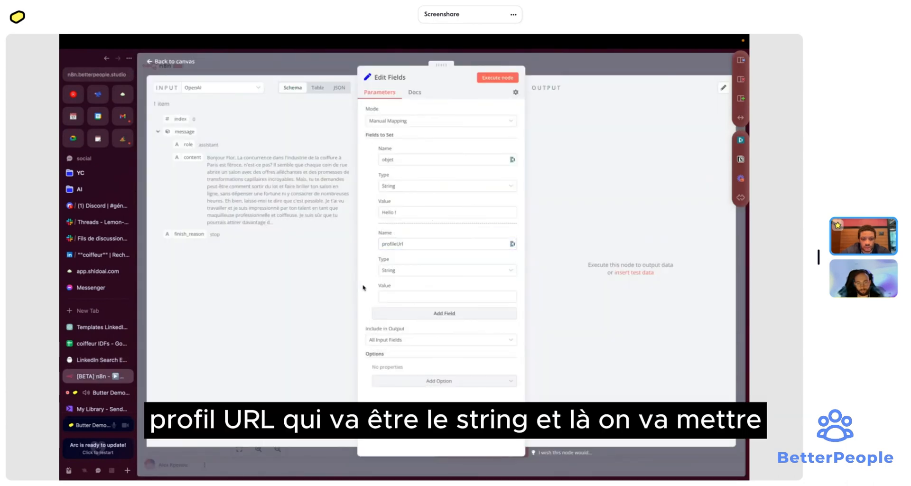
pyautogui.click(402, 313)
pyautogui.click(405, 329)
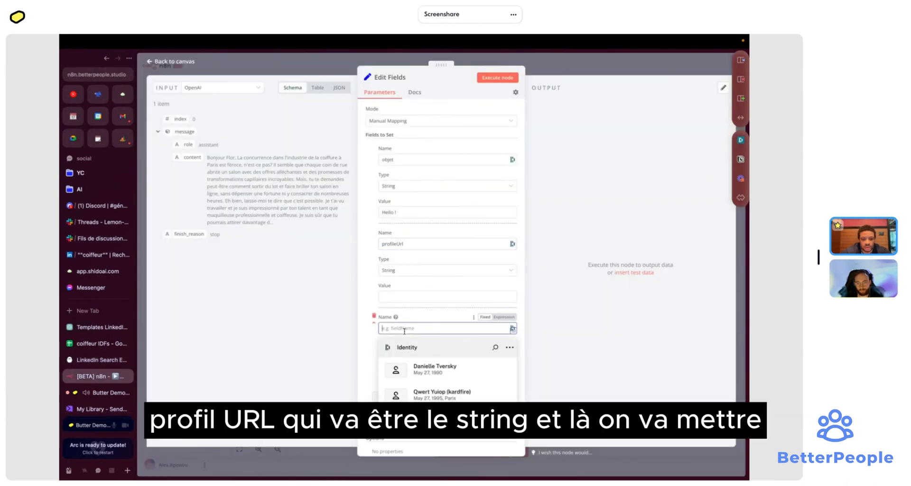
pyautogui.write('email')
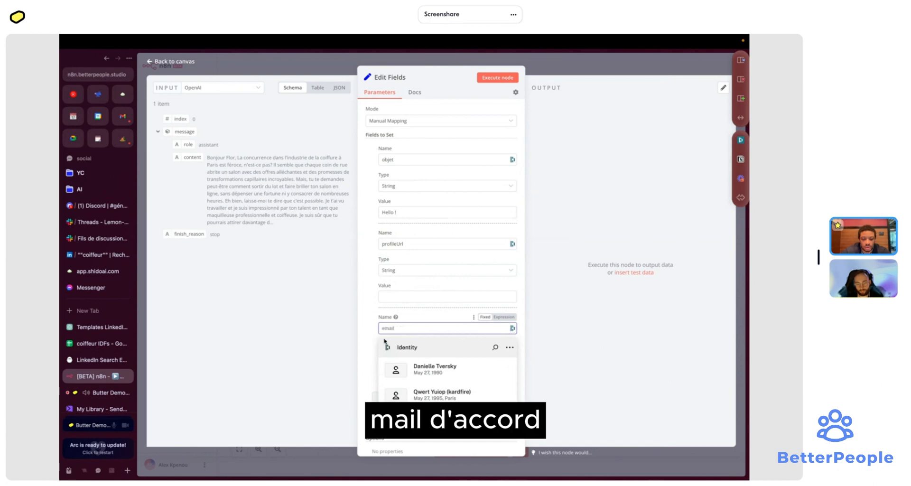
pyautogui.click(372, 351)
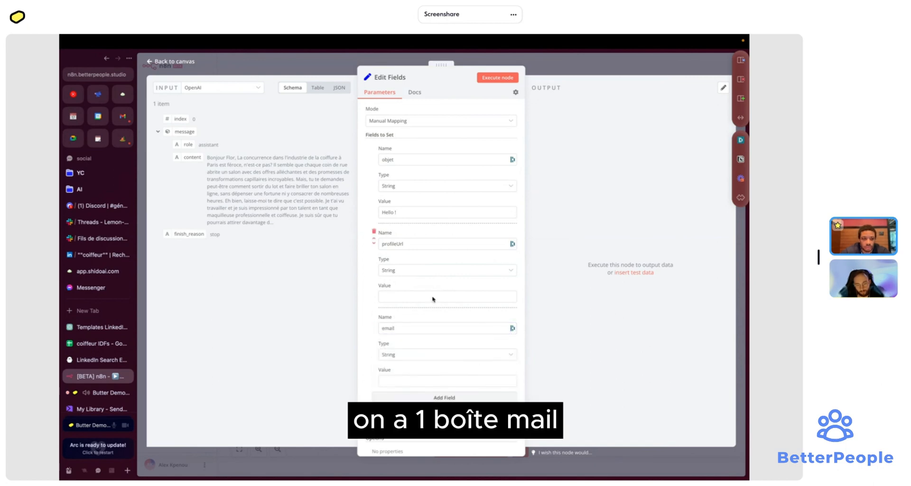
# - Set the email value to the expression {{ $json.message.content }} from the OpenAI output
pyautogui.click(504, 370)
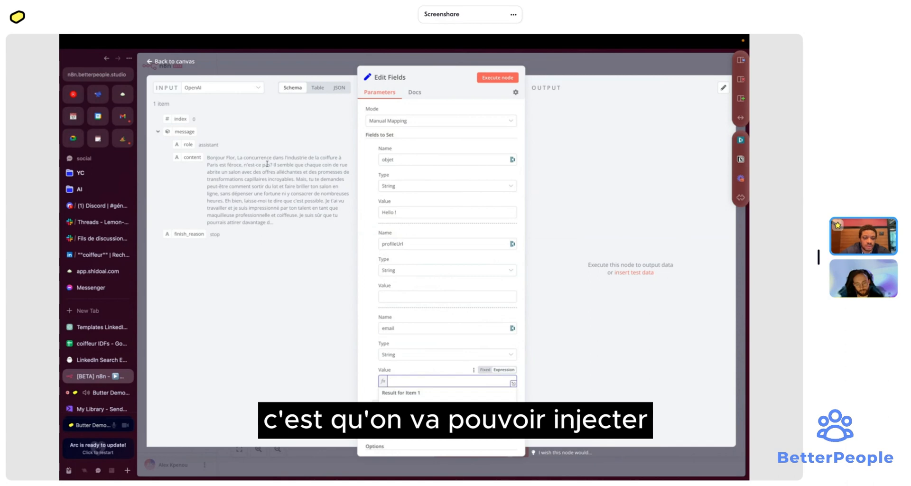
pyautogui.moveTo(207, 152); pyautogui.dragTo(412, 384)
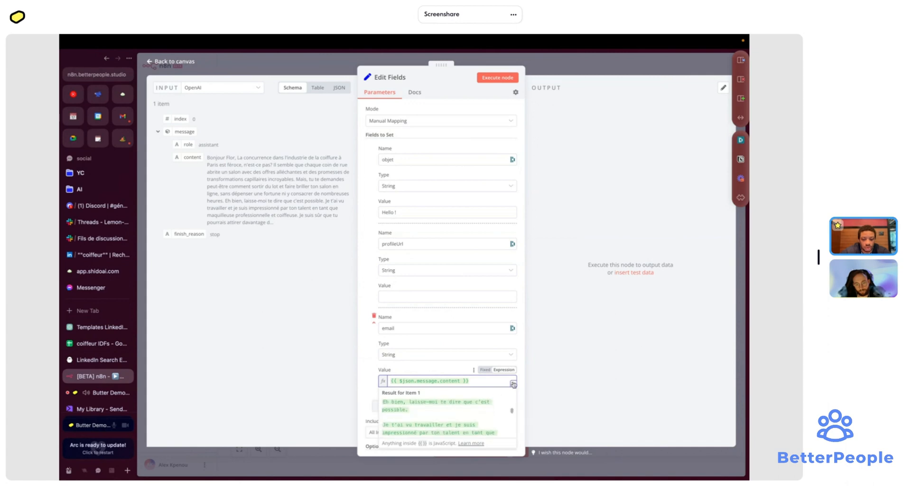
pyautogui.click(513, 383)
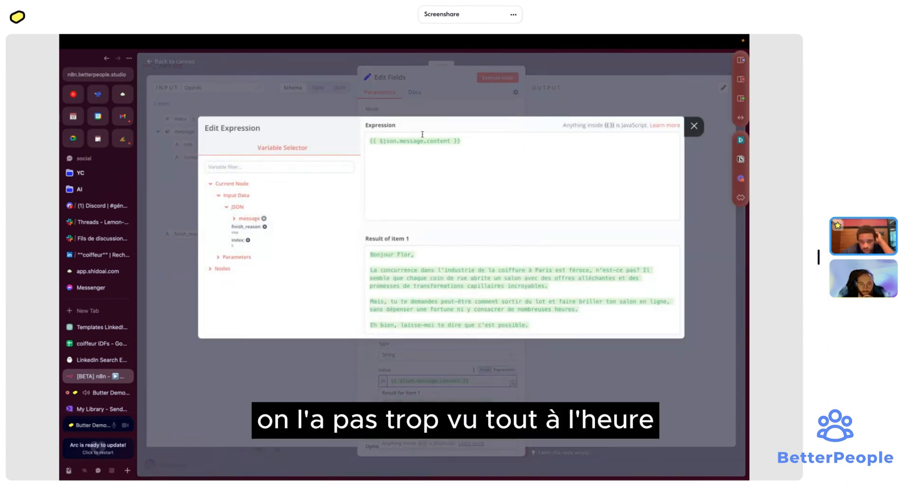
# - Scroll through the preview of {{ $json.message.content }} to read the full generated French outreach email
pyautogui.click(423, 164)
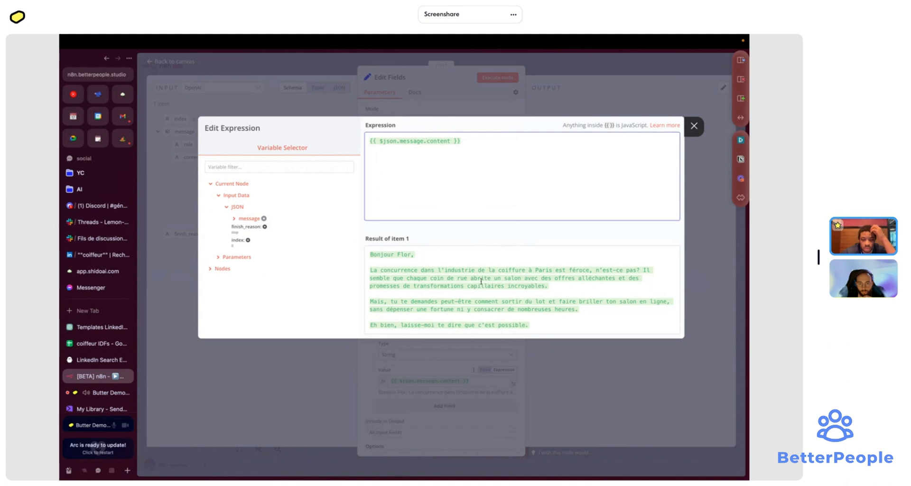
pyautogui.scroll(-3, 481, 281)
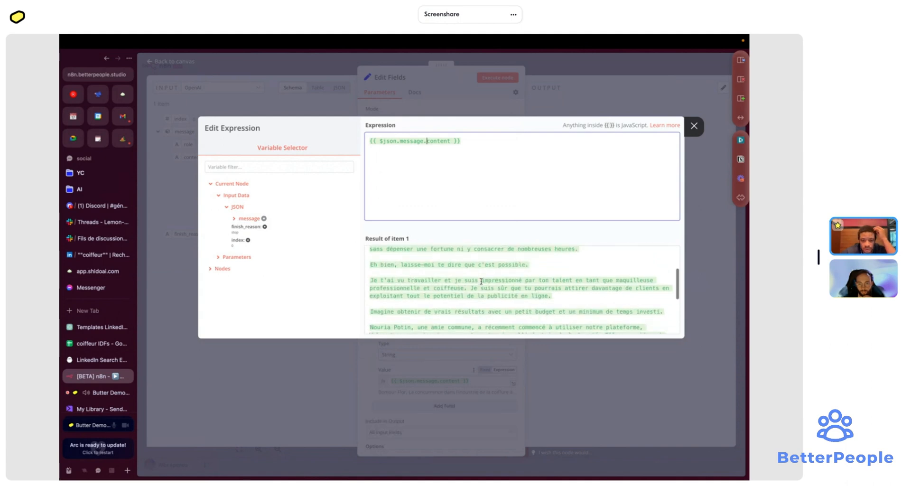
pyautogui.scroll(-3, 481, 281)
pyautogui.scroll(6, 481, 281)
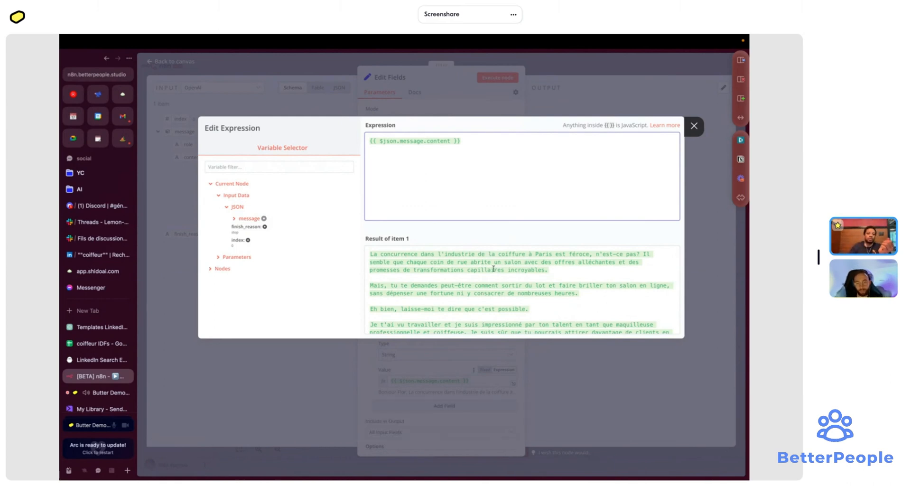
# - Map the profileUrl value to the Google Sheets node's profileUrl field
pyautogui.click(573, 66)
pyautogui.click(446, 298)
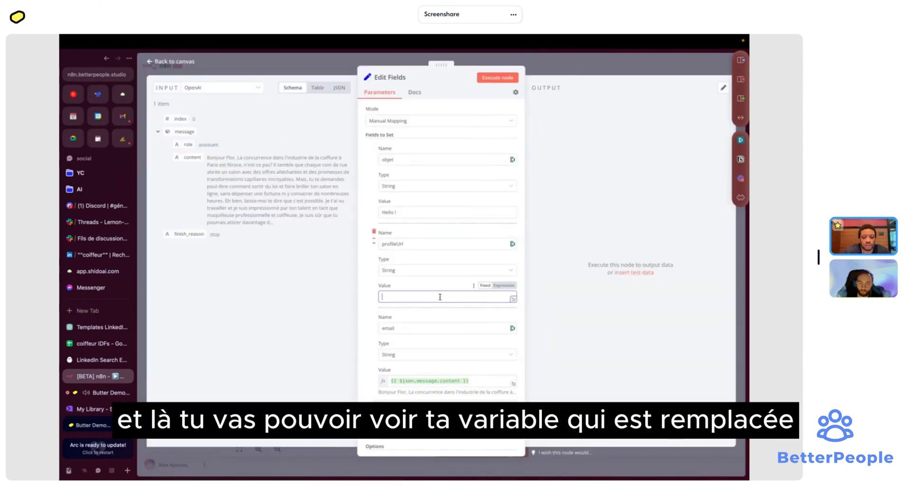
pyautogui.click(253, 90)
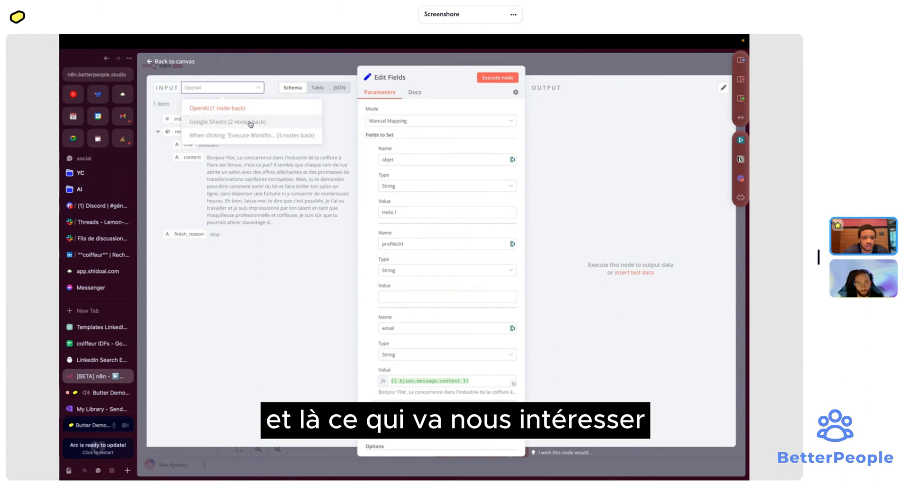
pyautogui.click(251, 124)
pyautogui.click(251, 90)
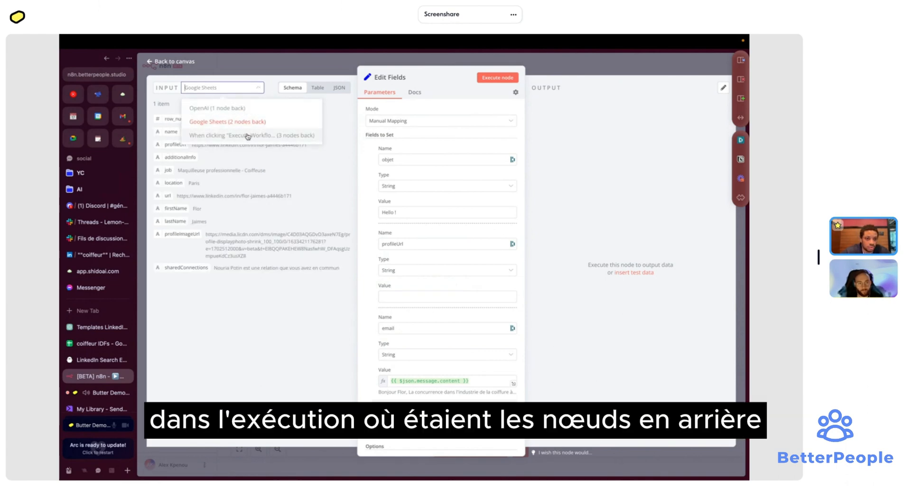
pyautogui.click(241, 222)
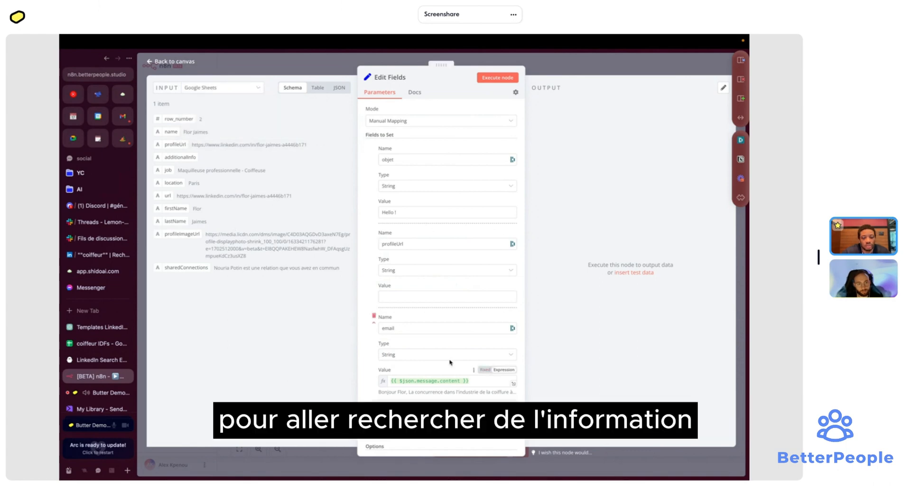
pyautogui.click(437, 296)
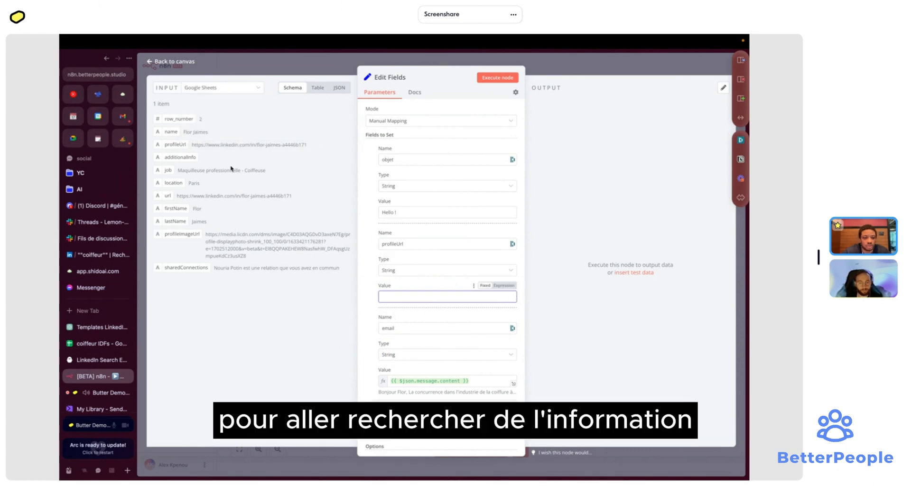
pyautogui.moveTo(177, 143); pyautogui.dragTo(401, 296)
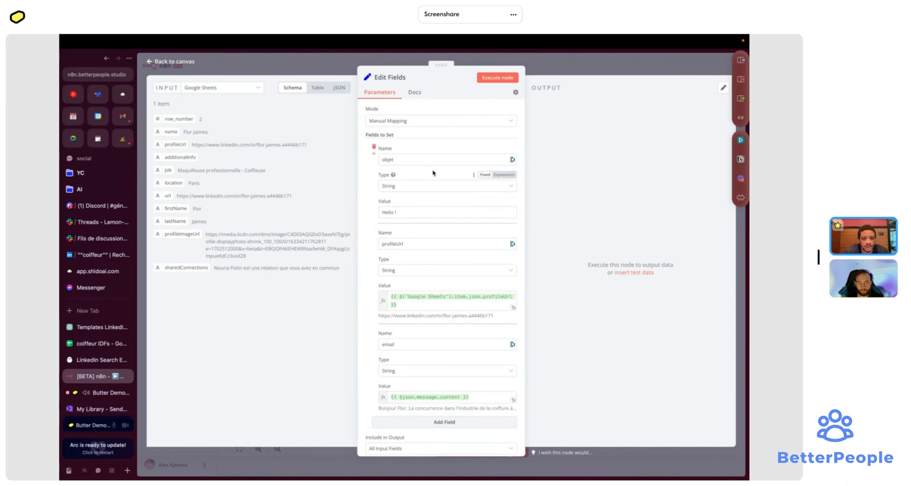
# - Clear the 'Hello !' placeholder text from the objet value
pyautogui.scroll(-3, 433, 173)
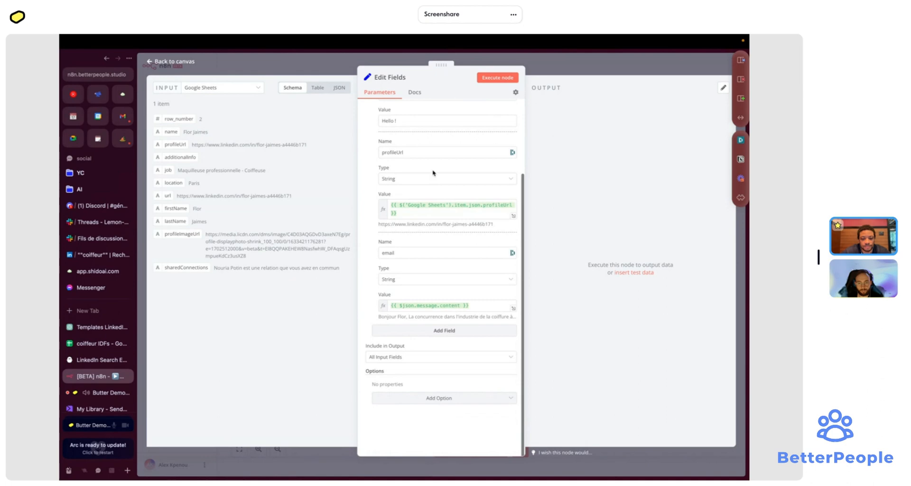
pyautogui.scroll(3, 433, 172)
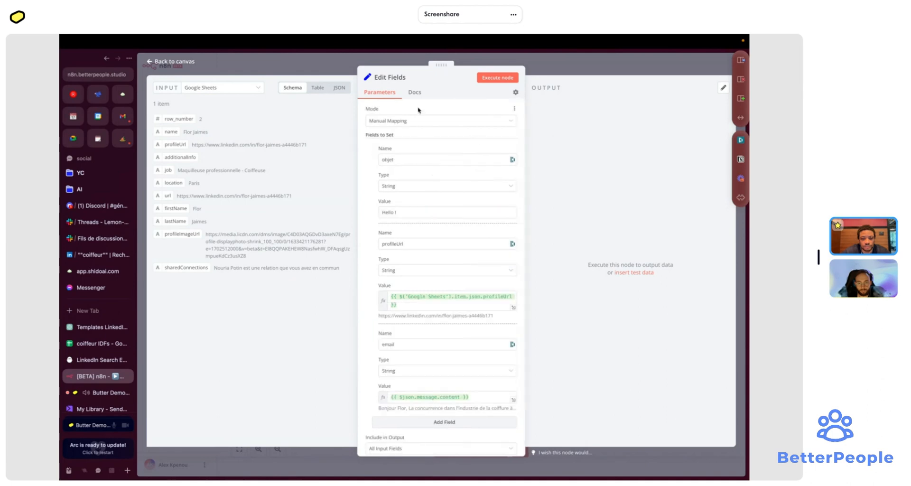
pyautogui.tripleClick(410, 213)
pyautogui.press('BackSpace')
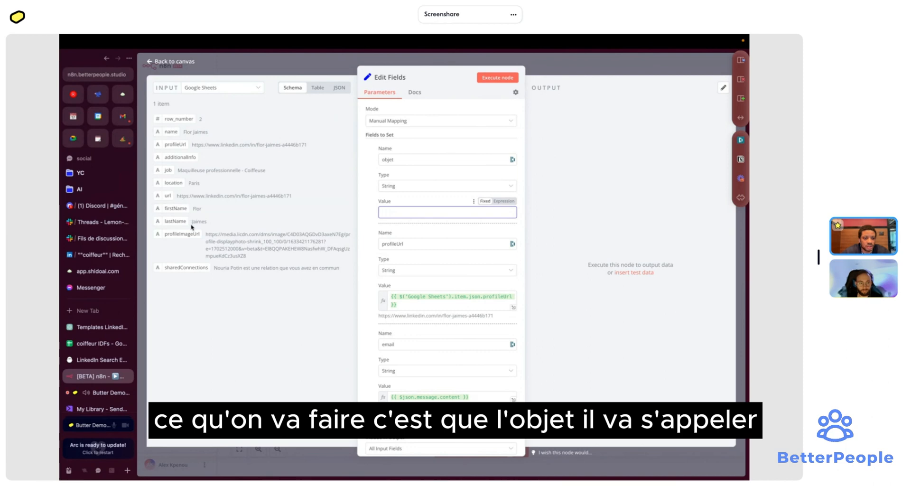
# - Set the objet value to the Google Sheets lastName followed by 'x Weboostor'
pyautogui.moveTo(183, 221); pyautogui.dragTo(420, 221)
pyautogui.moveTo(418, 218); pyautogui.dragTo(452, 215)
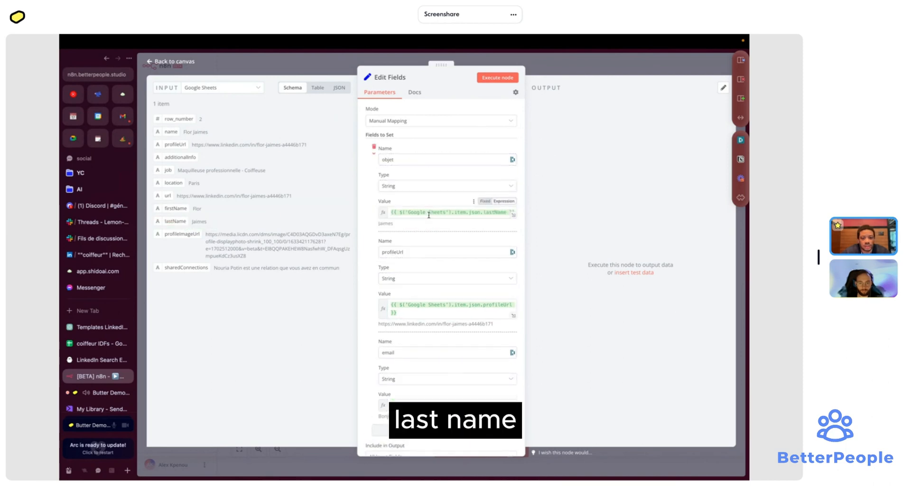
pyautogui.write('x')
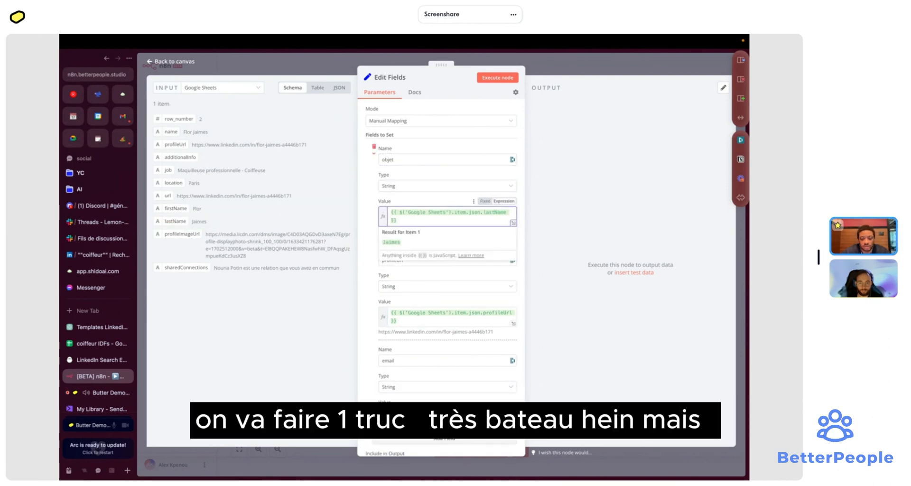
pyautogui.write(' Web')
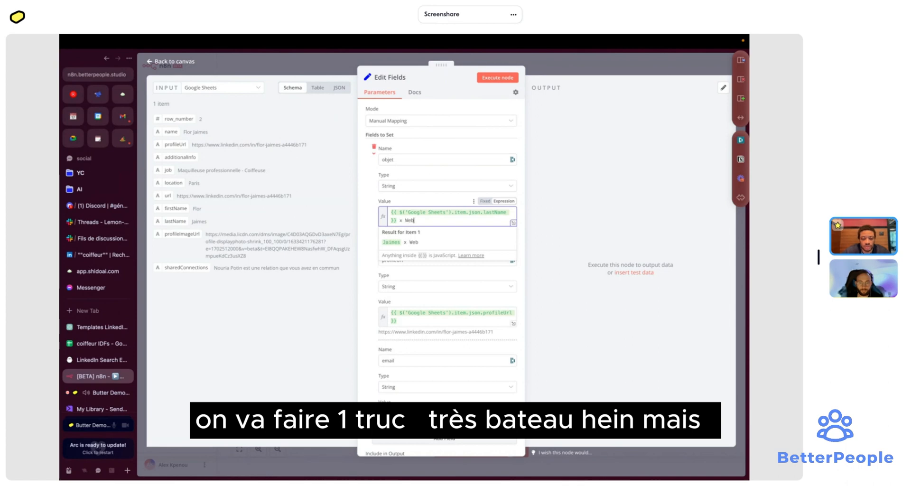
pyautogui.write('oostor')
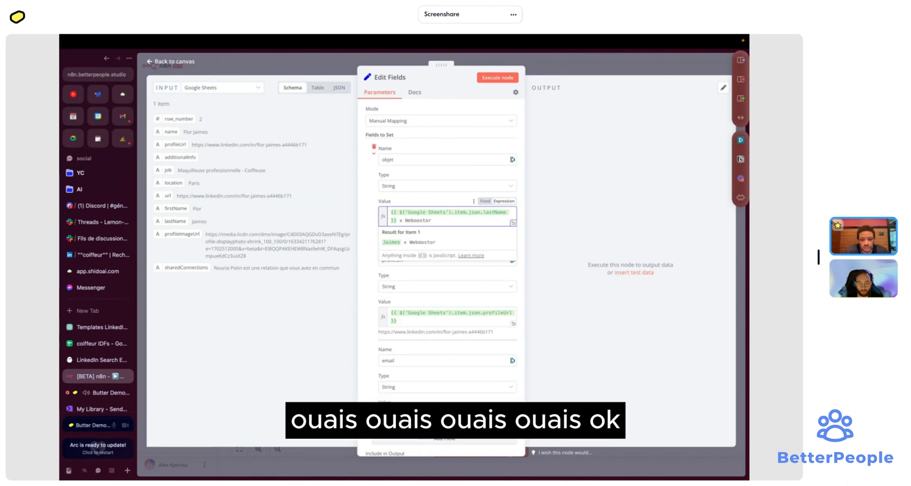
pyautogui.click(576, 65)
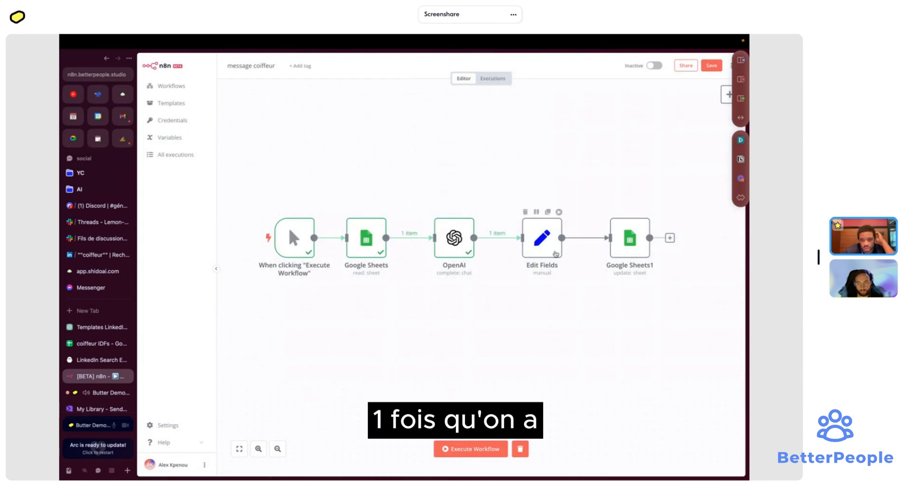
pyautogui.doubleClick(543, 251)
pyautogui.scroll(-5, 446, 237)
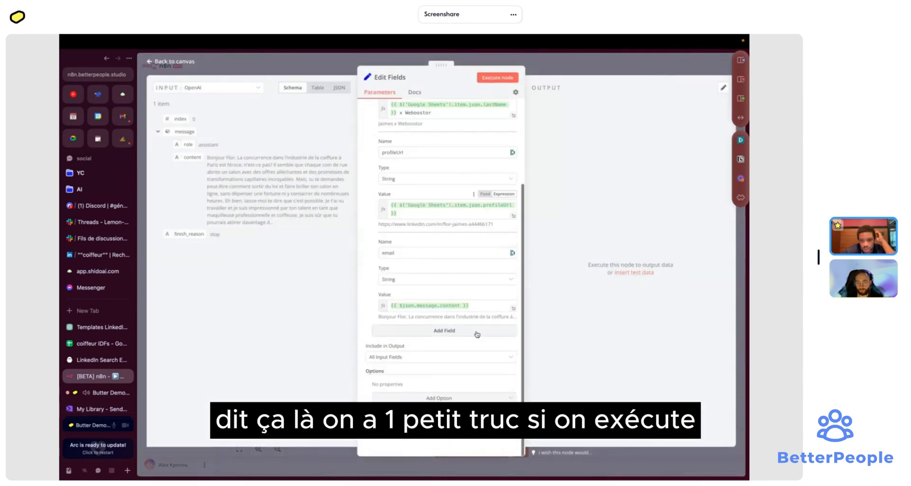
# - Execute Edit Fields and inspect the output columns: message, finish_reason, objet, profileUrl and email
pyautogui.click(497, 78)
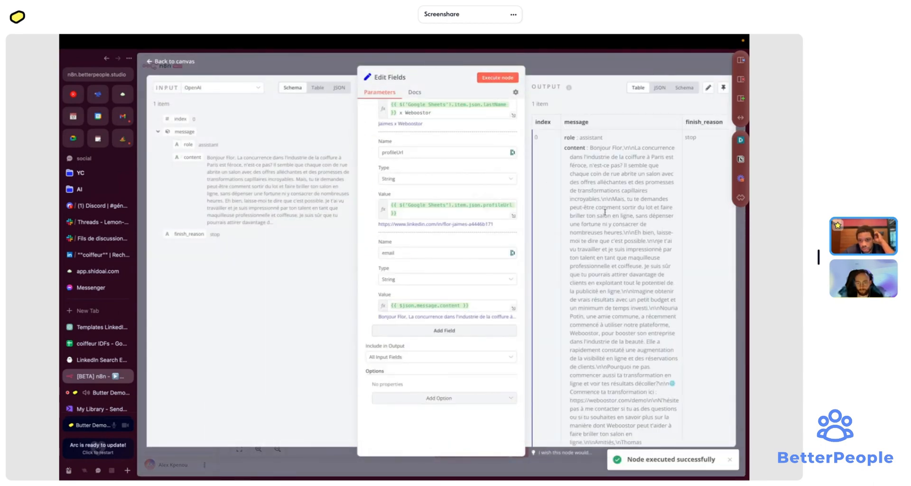
pyautogui.scroll(-2, 605, 212)
pyautogui.hscroll(5, 605, 213)
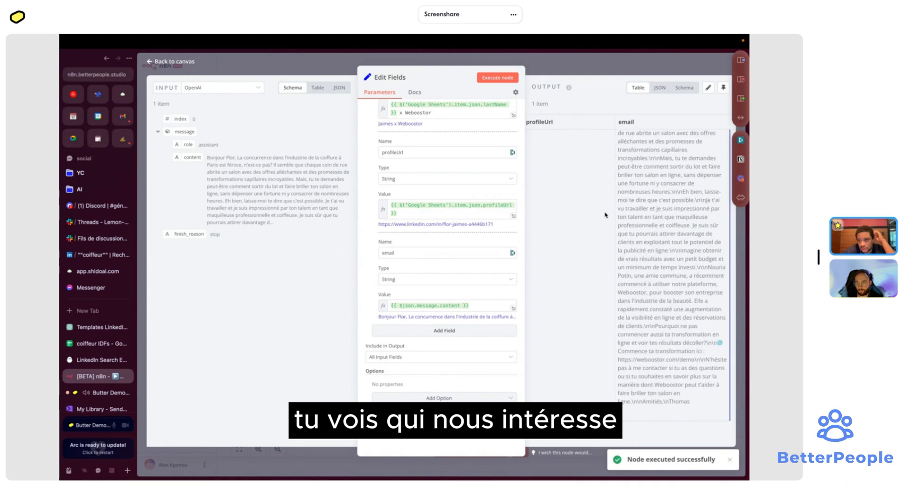
pyautogui.hscroll(-5, 605, 215)
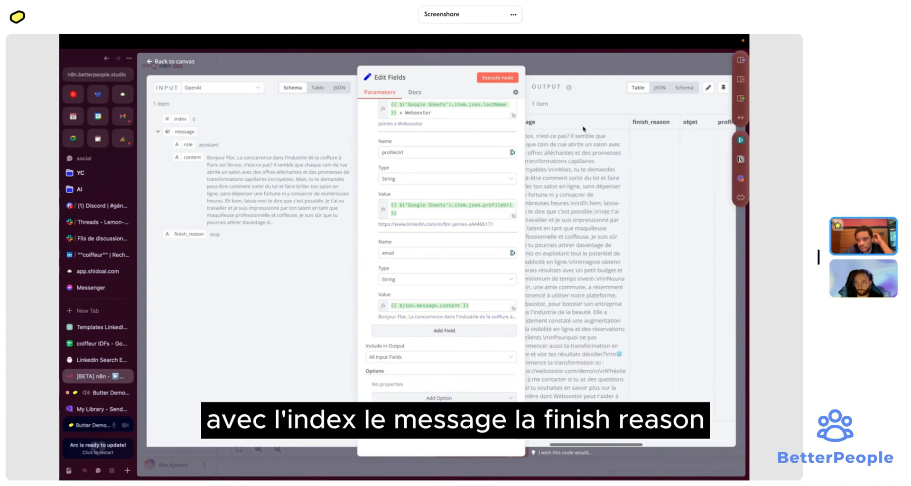
pyautogui.hscroll(4, 648, 124)
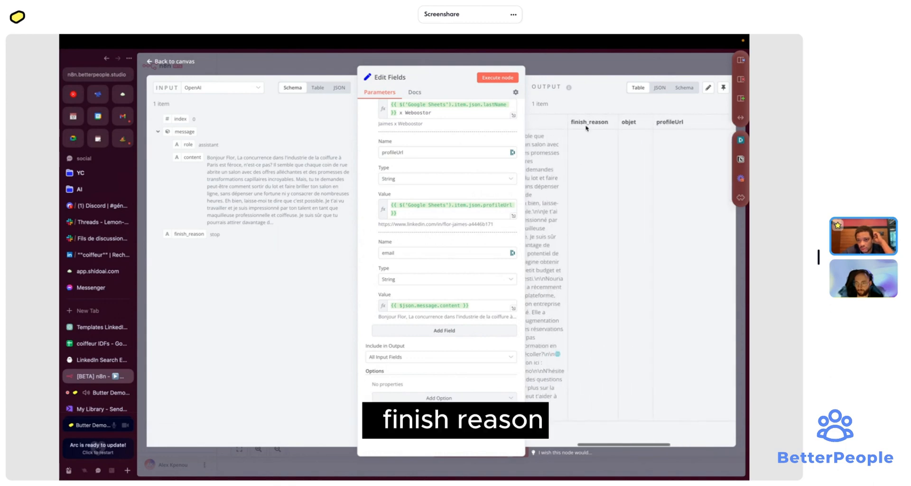
pyautogui.hscroll(2, 632, 128)
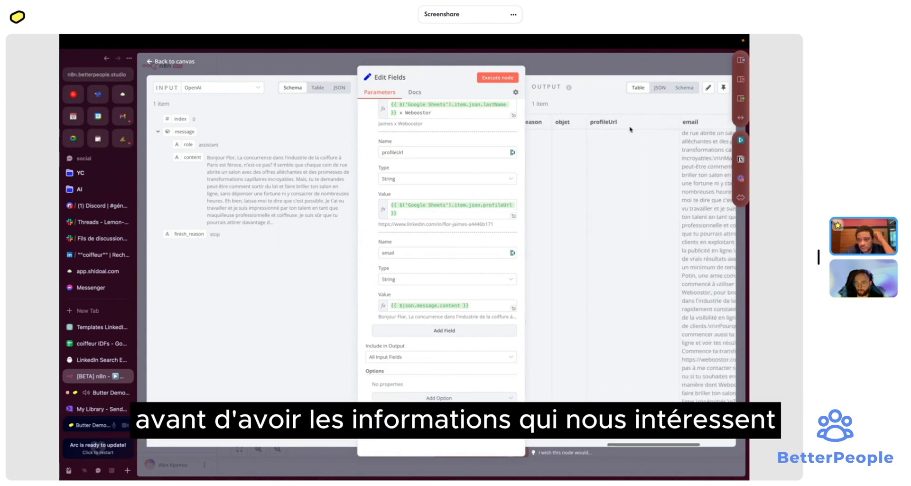
pyautogui.hscroll(2, 630, 129)
pyautogui.click(467, 357)
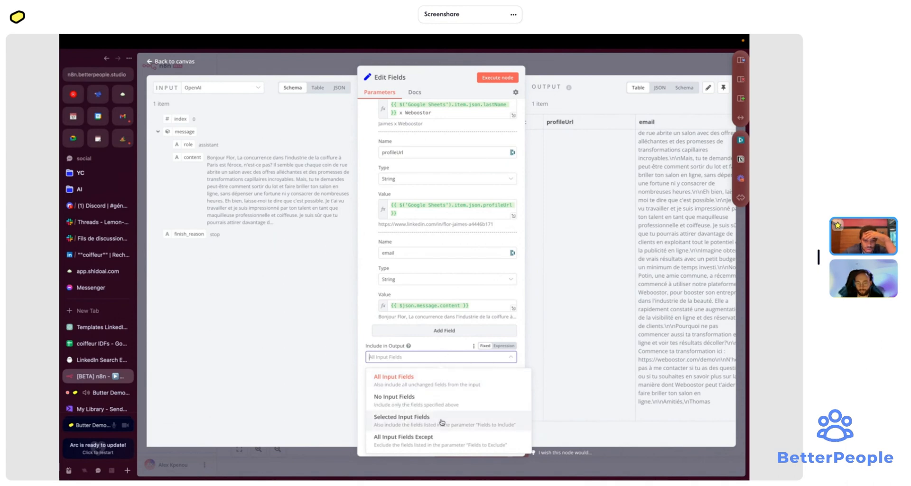
# - Set Include in Output so Edit Fields keeps no input fields
pyautogui.click(441, 421)
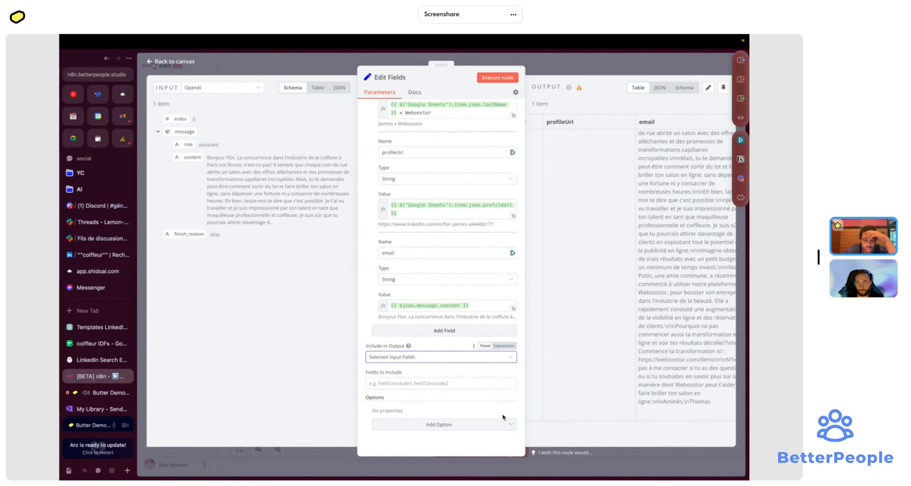
pyautogui.click(472, 359)
pyautogui.scroll(3, 468, 226)
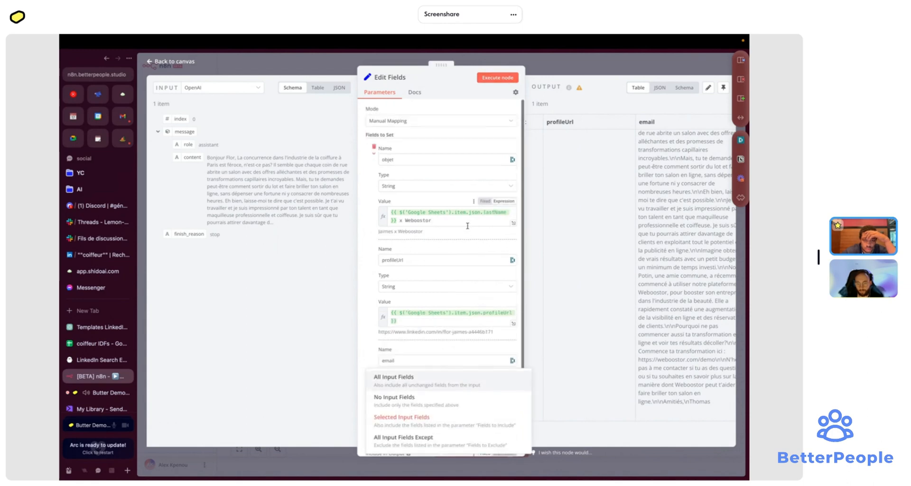
pyautogui.click(441, 126)
pyautogui.click(442, 127)
pyautogui.scroll(-3, 437, 348)
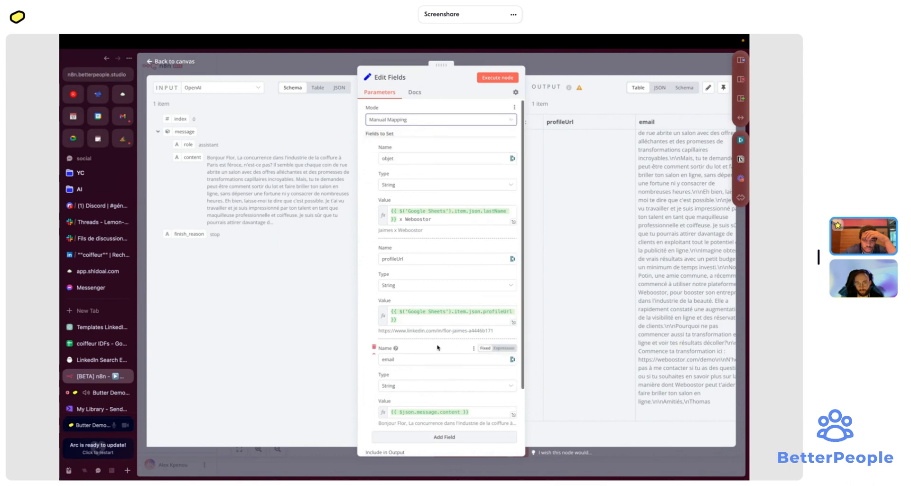
pyautogui.click(442, 399)
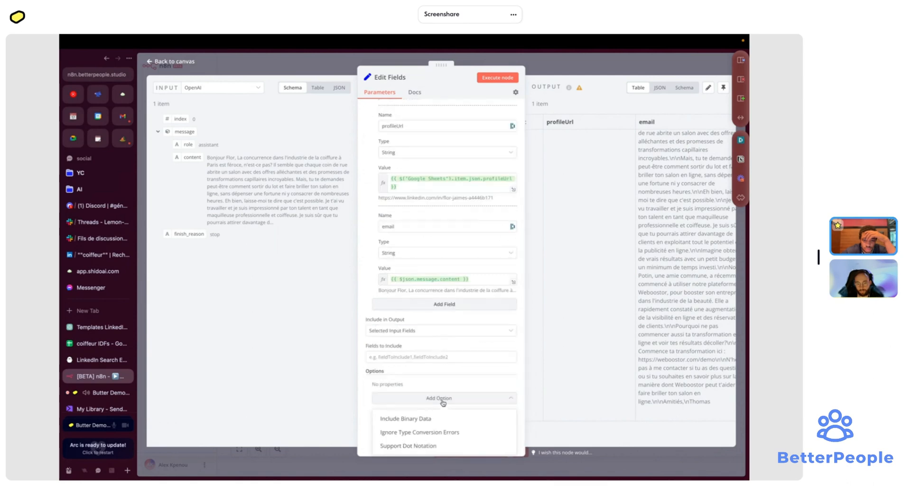
pyautogui.click(429, 332)
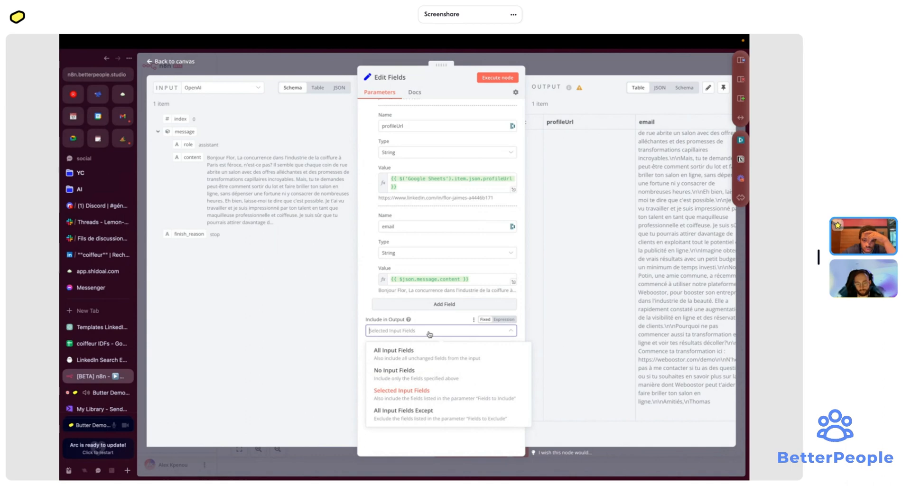
pyautogui.click(427, 378)
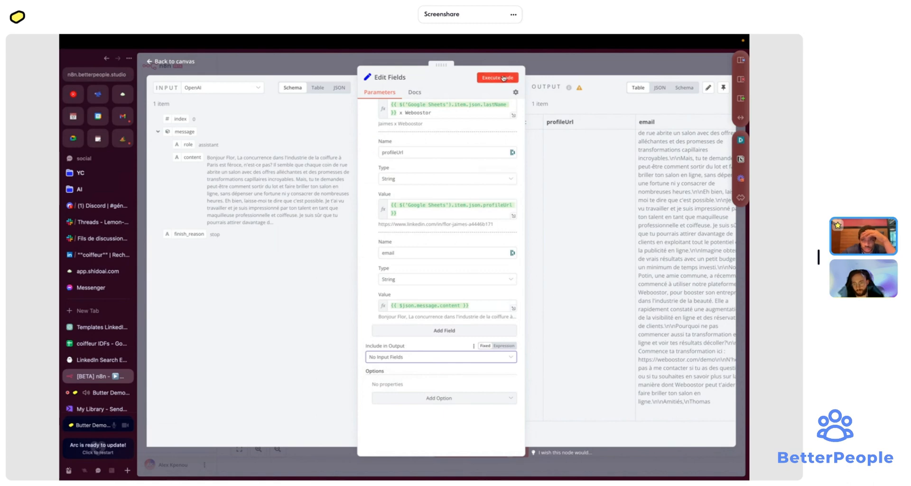
# - Rerun Edit Fields to confirm only objet, profileUrl and email are output
pyautogui.click(503, 78)
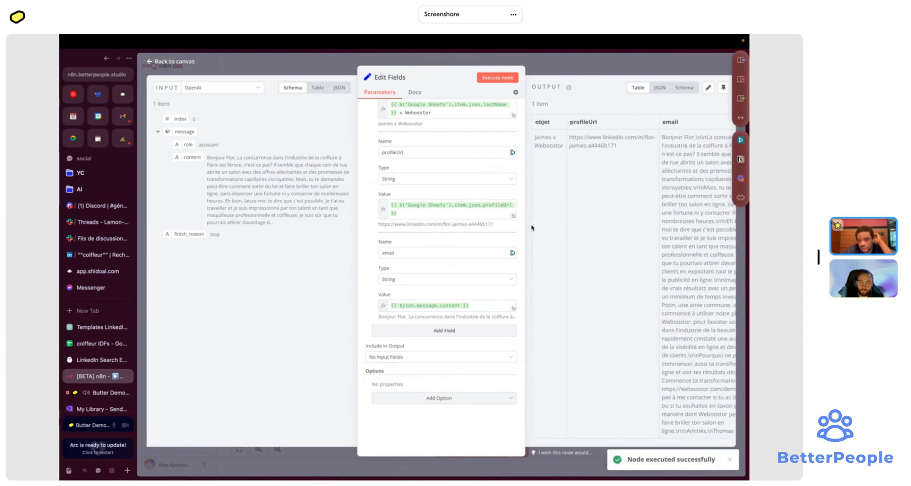
pyautogui.scroll(3, 441, 128)
pyautogui.hscroll(2, 613, 176)
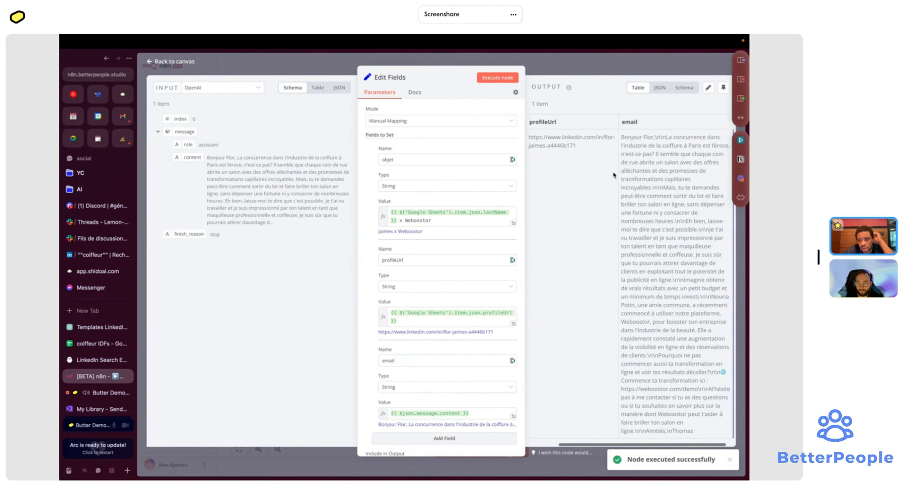
pyautogui.hscroll(1, 613, 176)
pyautogui.press('Escape')
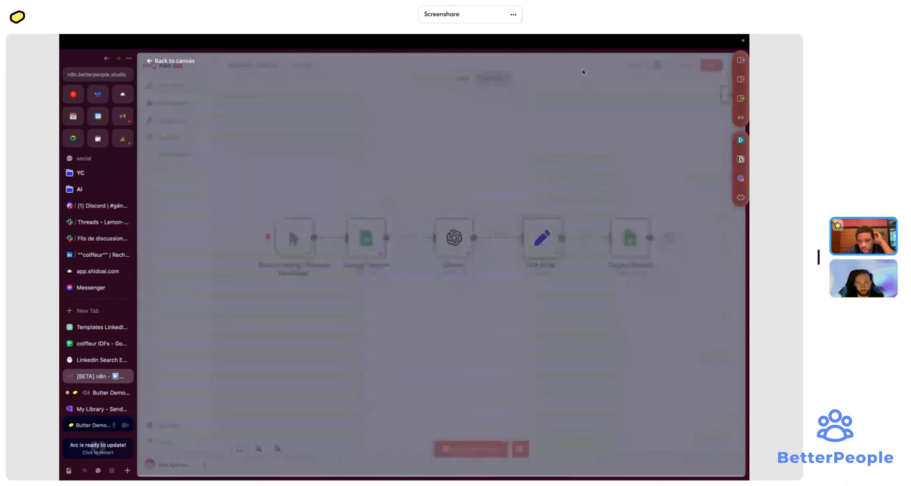
# - Run the workflow, set Google Sheets1 to match rows on profileUrl, and execute it
pyautogui.click(646, 212)
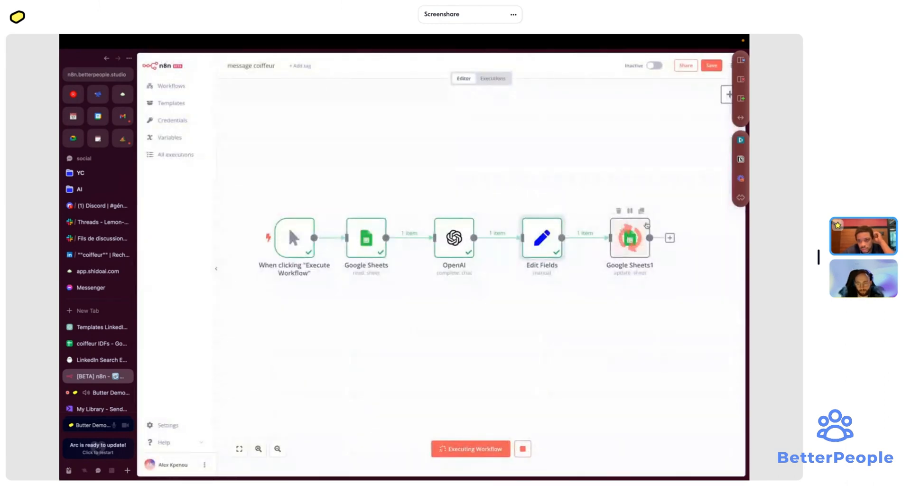
pyautogui.doubleClick(636, 242)
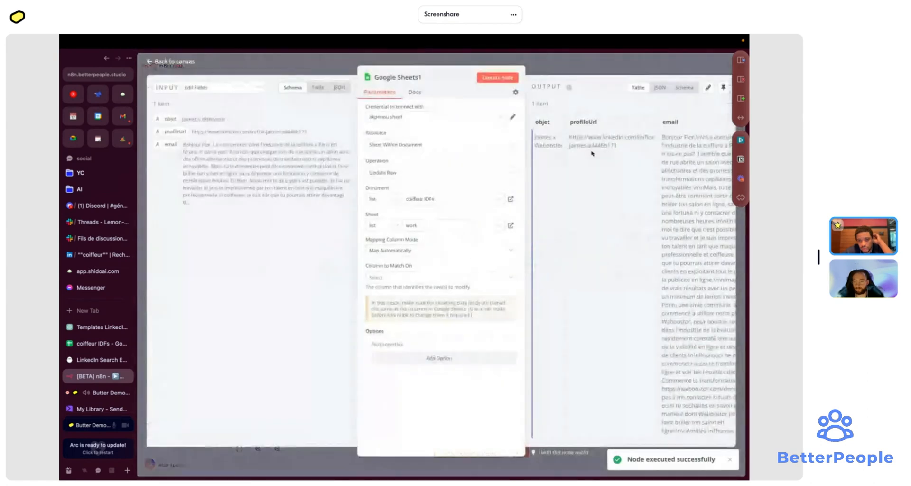
pyautogui.click(427, 277)
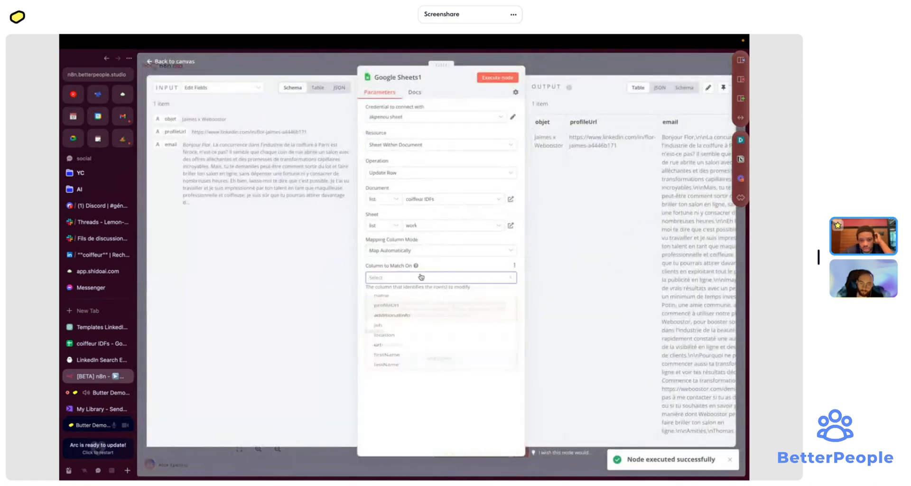
pyautogui.click(411, 308)
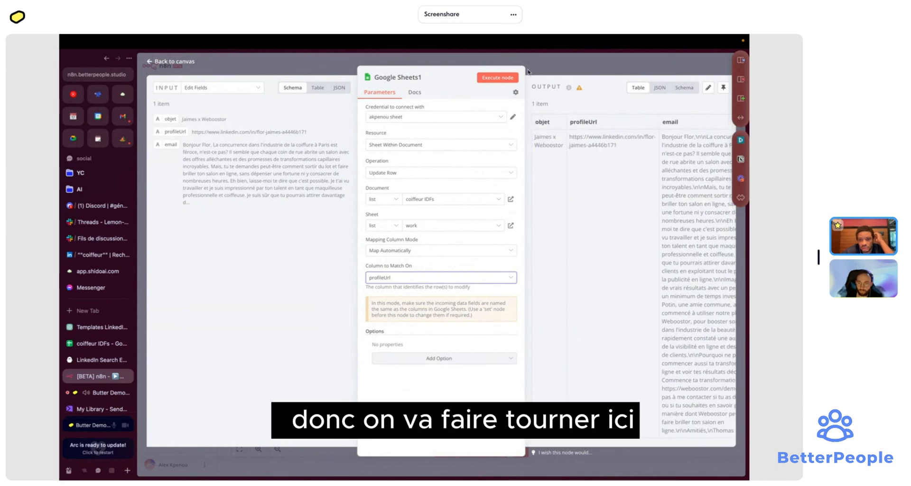
pyautogui.click(498, 77)
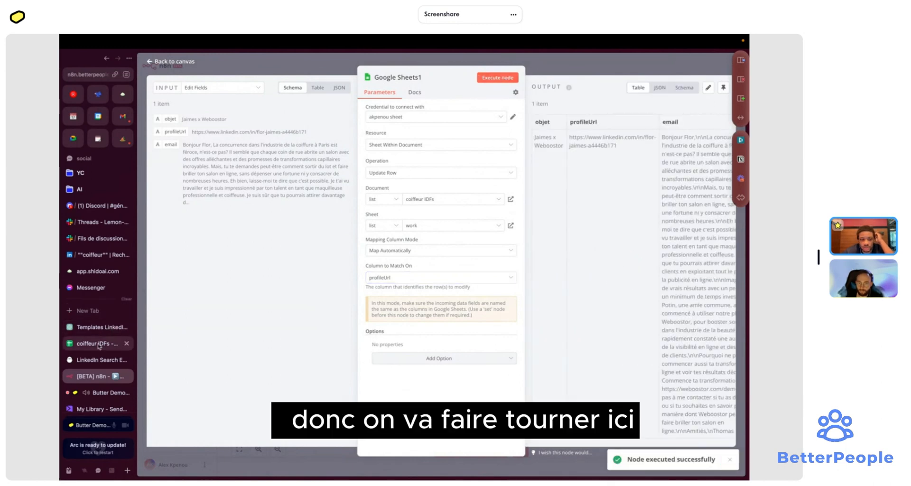
pyautogui.click(98, 344)
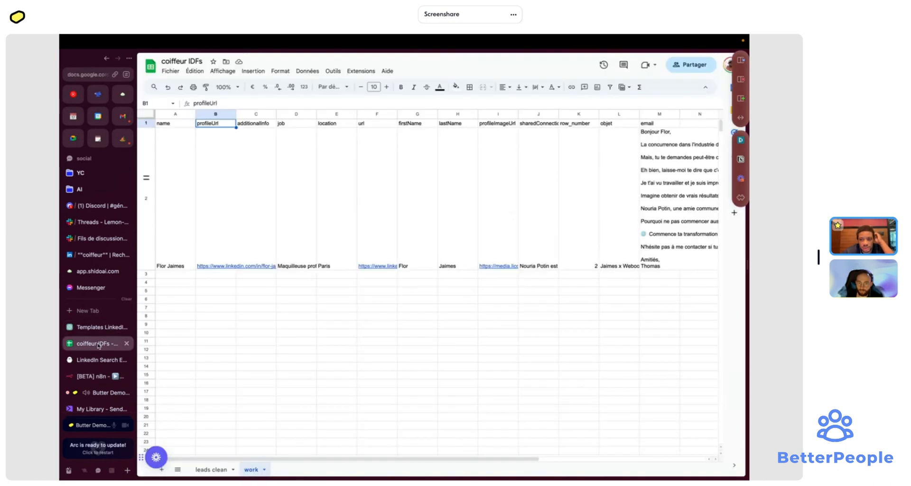
# - Widen the email column M and freeze the first column
pyautogui.click(664, 204)
pyautogui.hscroll(4, 667, 144)
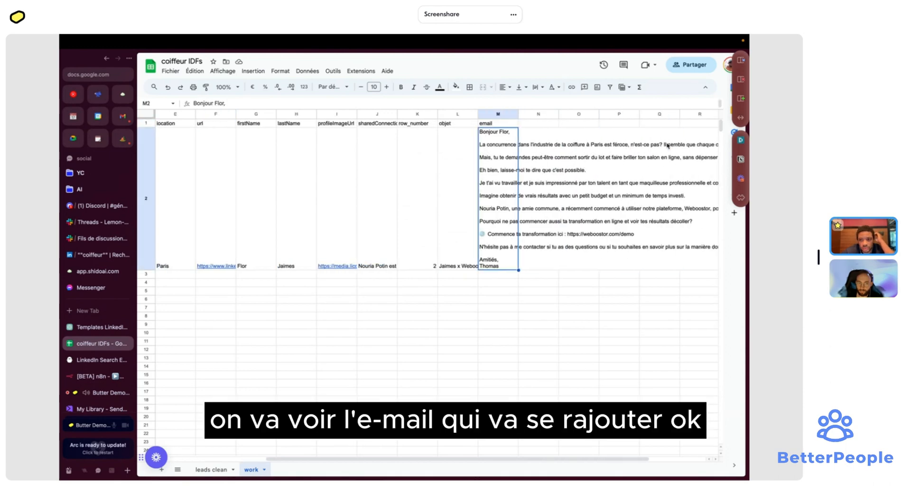
pyautogui.moveTo(518, 114); pyautogui.dragTo(698, 115)
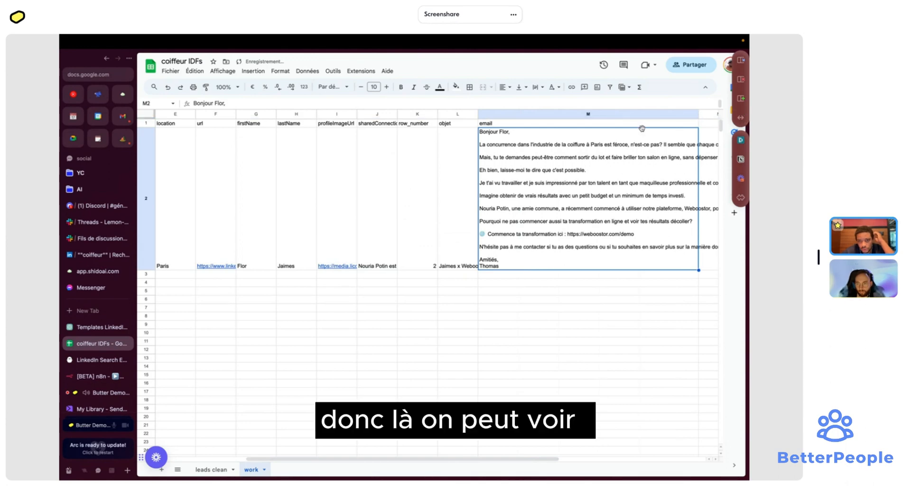
pyautogui.click(146, 123)
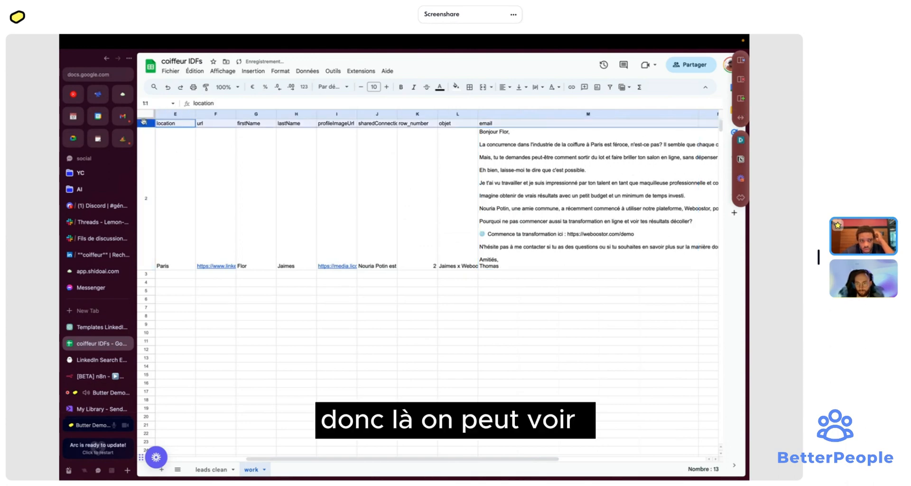
pyautogui.click(221, 71)
pyautogui.moveTo(232, 100)
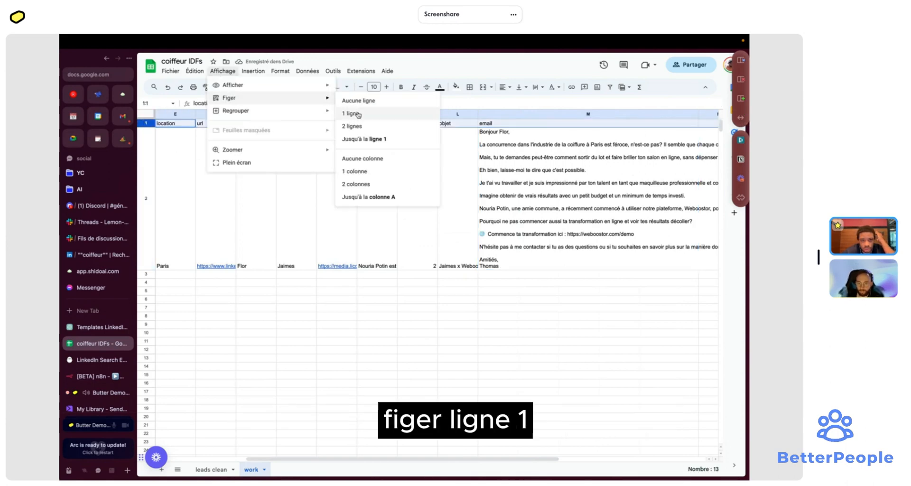
pyautogui.click(356, 172)
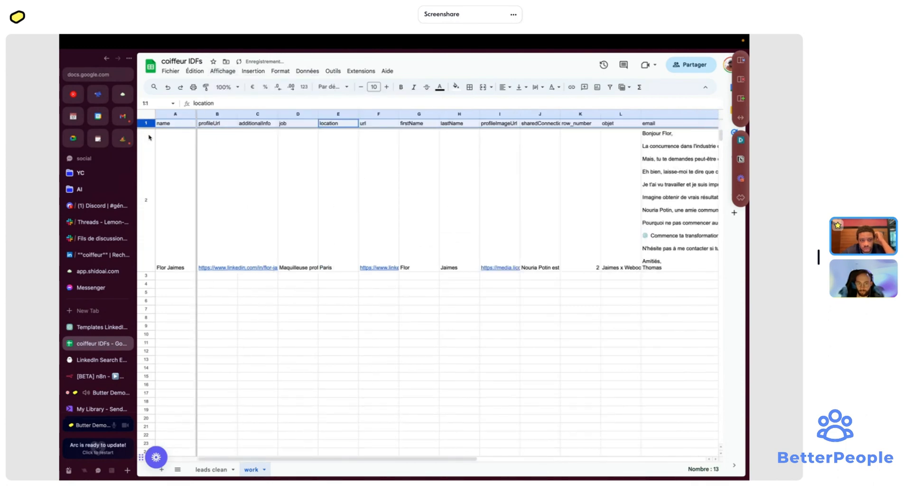
# - Centre all cells vertically and horizontally and wrap text across the whole sheet
pyautogui.click(145, 114)
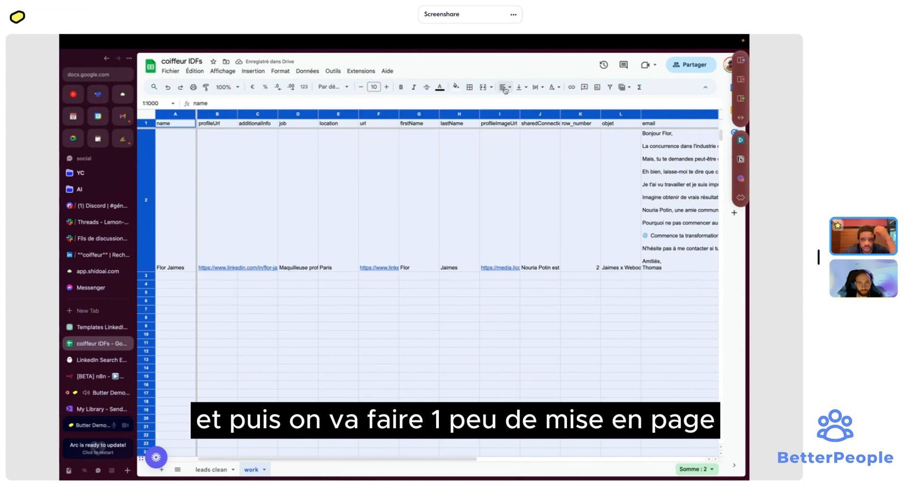
pyautogui.click(520, 89)
pyautogui.click(534, 104)
pyautogui.click(507, 90)
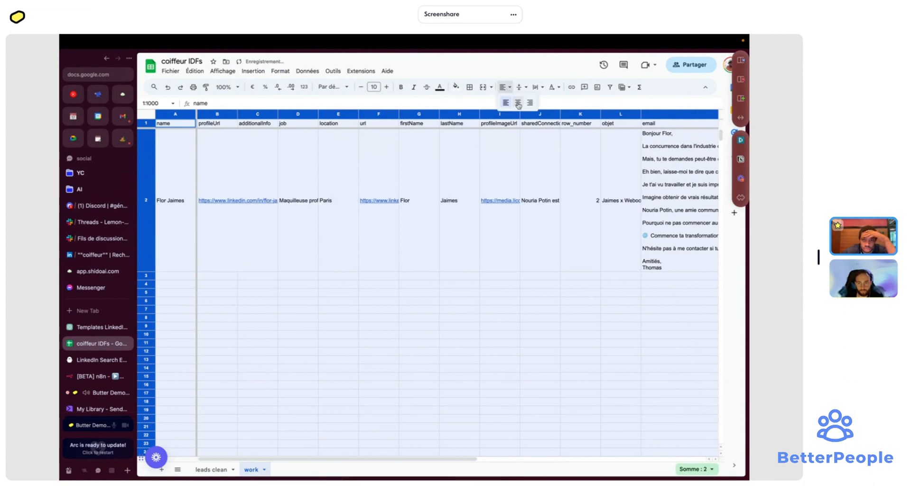
pyautogui.click(518, 103)
pyautogui.click(506, 89)
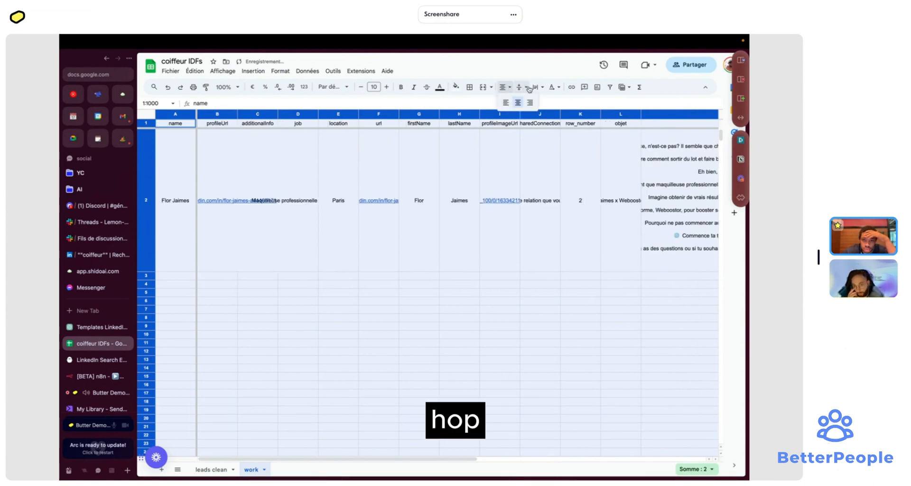
pyautogui.click(524, 88)
pyautogui.click(670, 163)
pyautogui.click(655, 119)
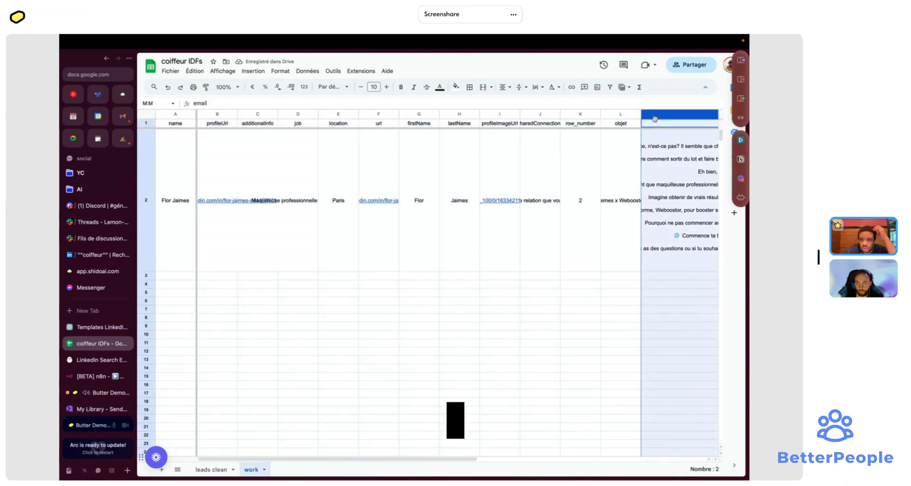
pyautogui.click(644, 122)
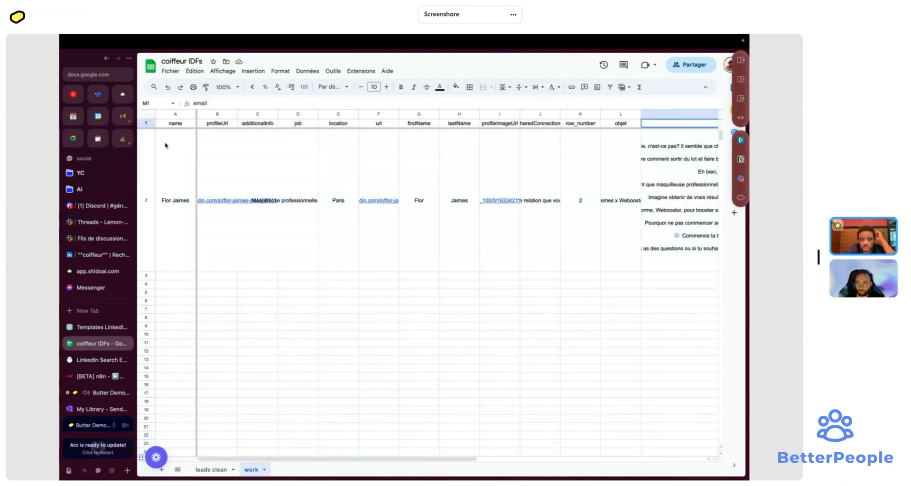
pyautogui.click(150, 118)
pyautogui.click(540, 88)
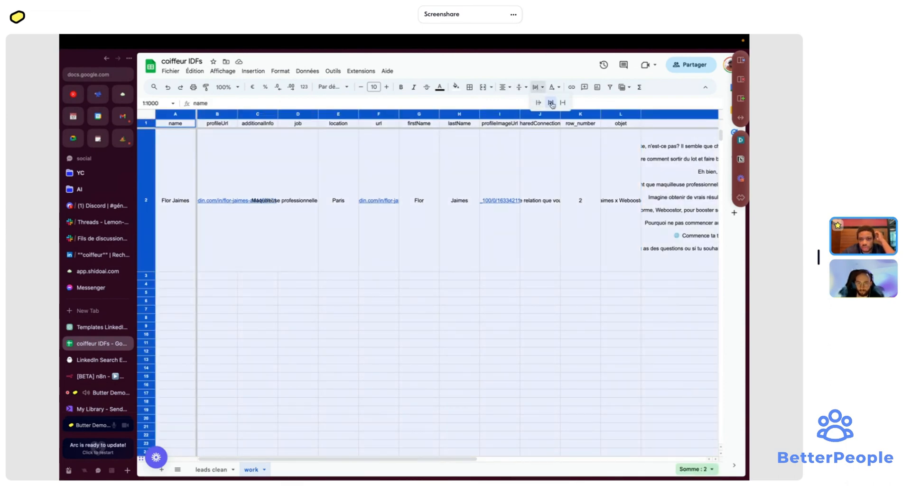
pyautogui.click(552, 103)
# - Left-align the email text in column M
pyautogui.hscroll(5, 580, 216)
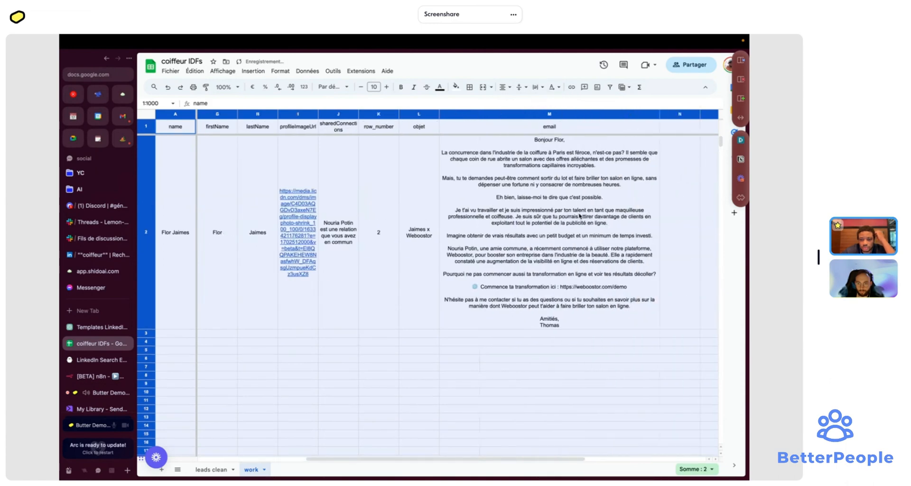
pyautogui.click(579, 215)
pyautogui.click(469, 115)
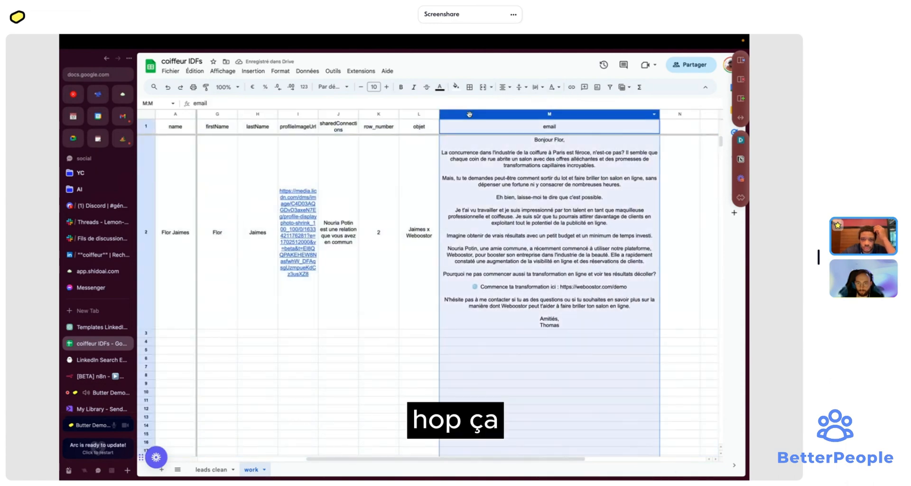
pyautogui.click(505, 87)
pyautogui.click(507, 102)
pyautogui.click(602, 223)
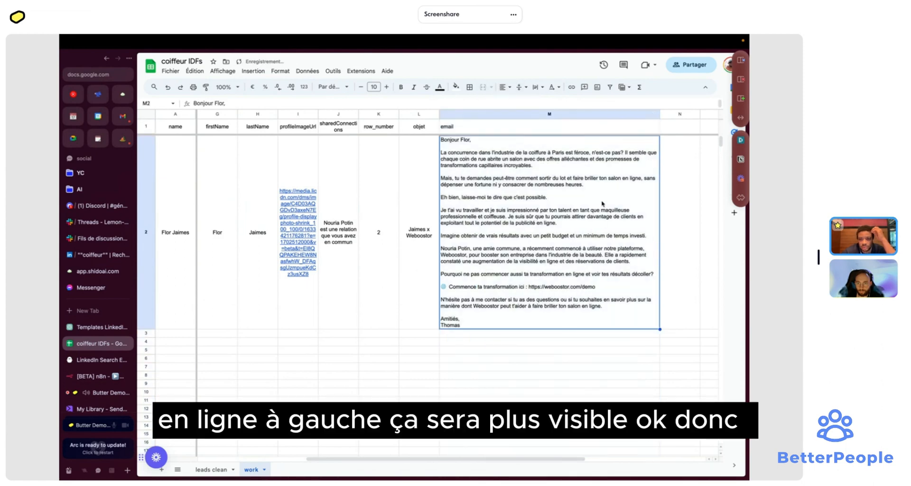
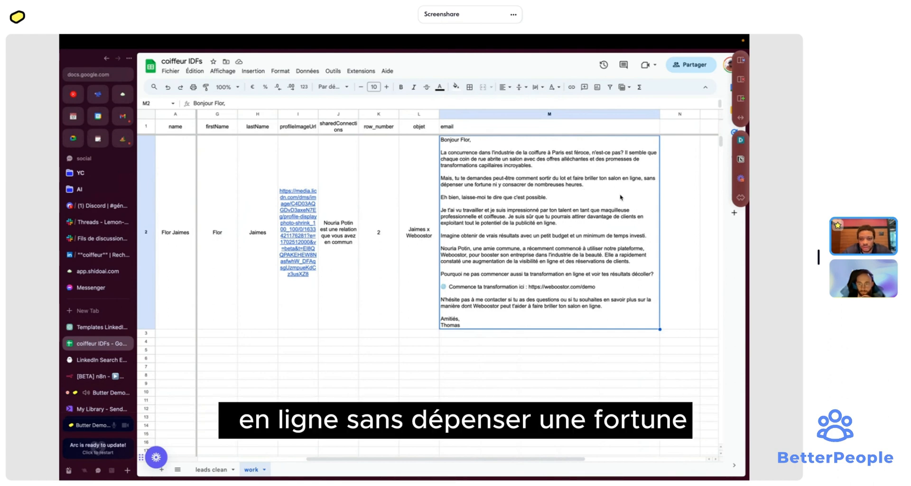
# - Back in the n8n workflow, duplicate the OpenAI node to create OpenAI1
pyautogui.hscroll(-1, 577, 197)
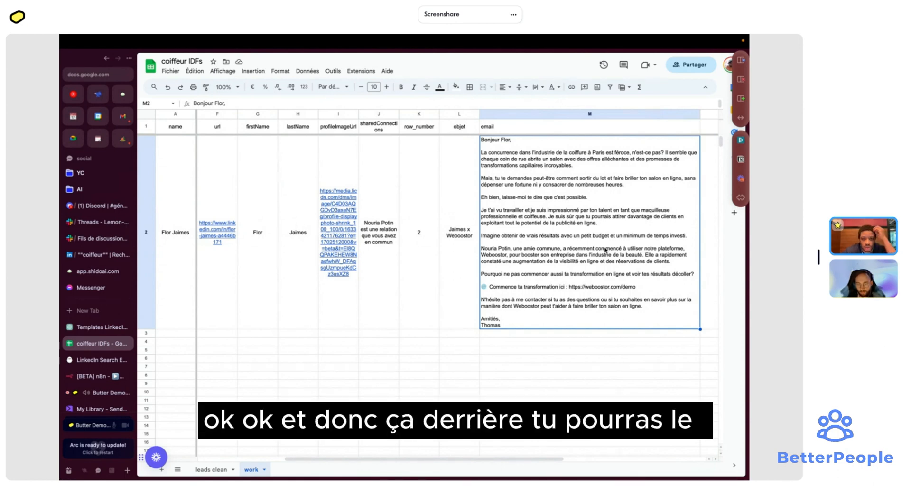
pyautogui.hscroll(-4, 605, 250)
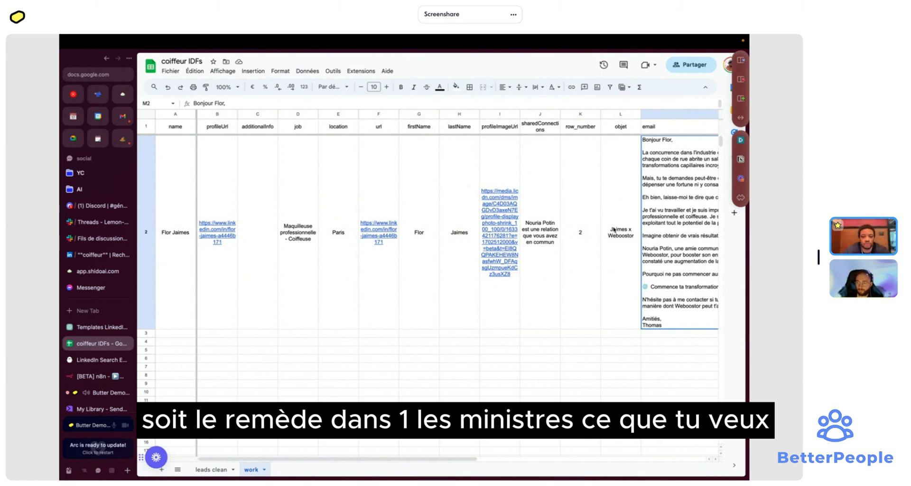
pyautogui.hscroll(4, 613, 230)
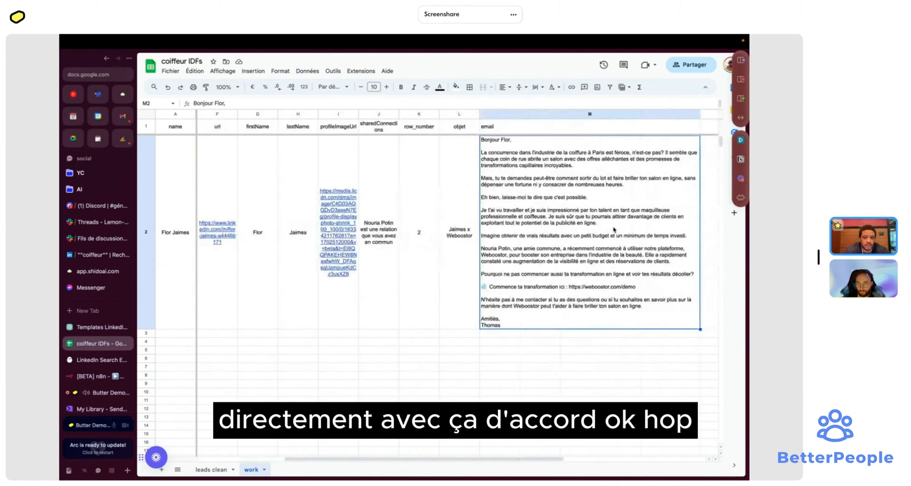
pyautogui.hscroll(-4, 437, 265)
pyautogui.click(97, 375)
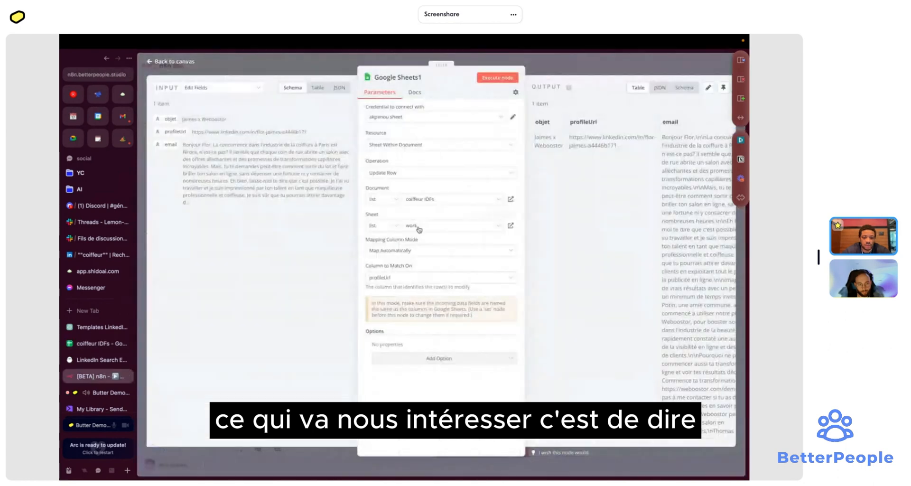
pyautogui.click(557, 70)
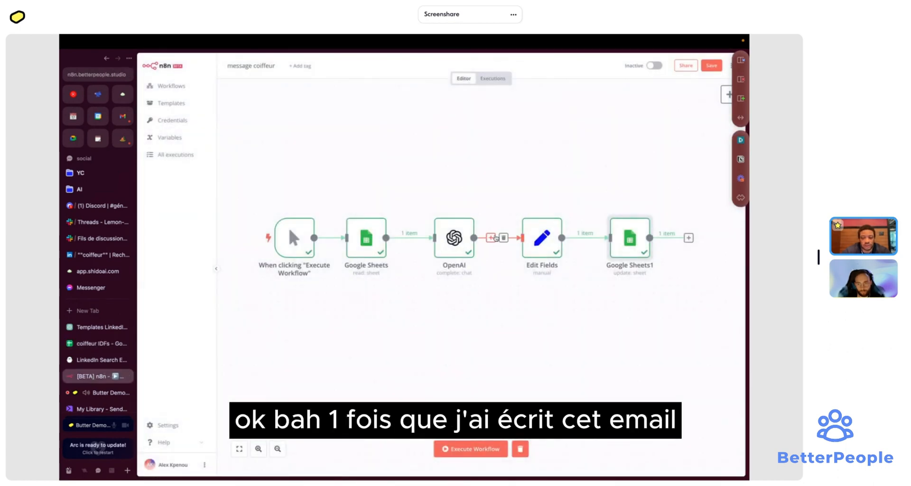
pyautogui.click(492, 237)
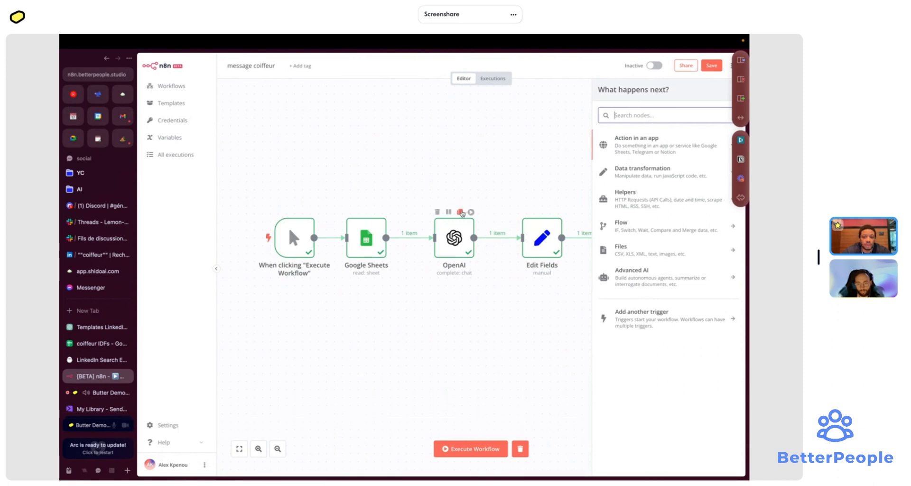
pyautogui.click(460, 213)
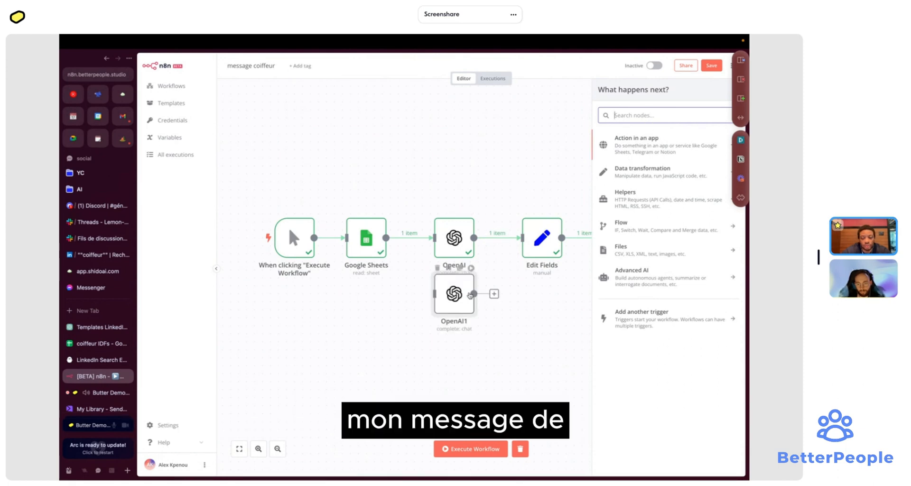
# - Rewire the chain as OpenAI → OpenAI1 → Edit Fields and realign the nodes
pyautogui.moveTo(455, 295); pyautogui.dragTo(495, 295)
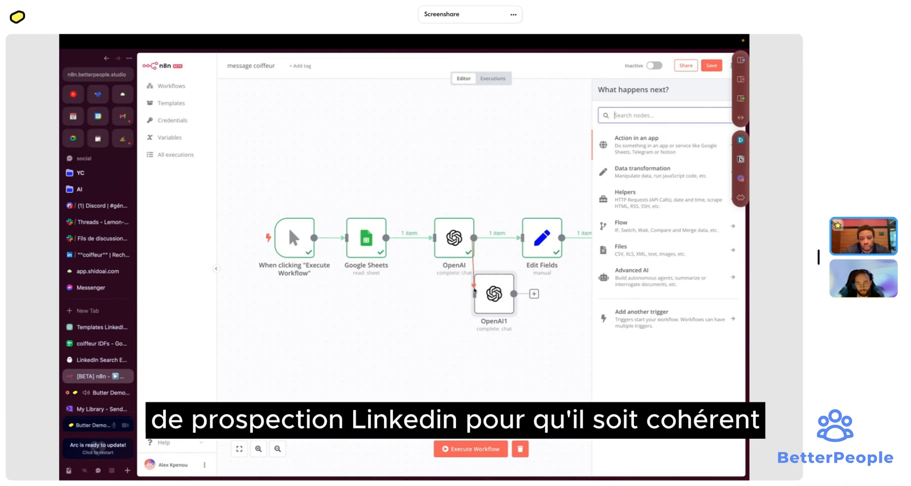
pyautogui.moveTo(473, 238); pyautogui.dragTo(475, 294)
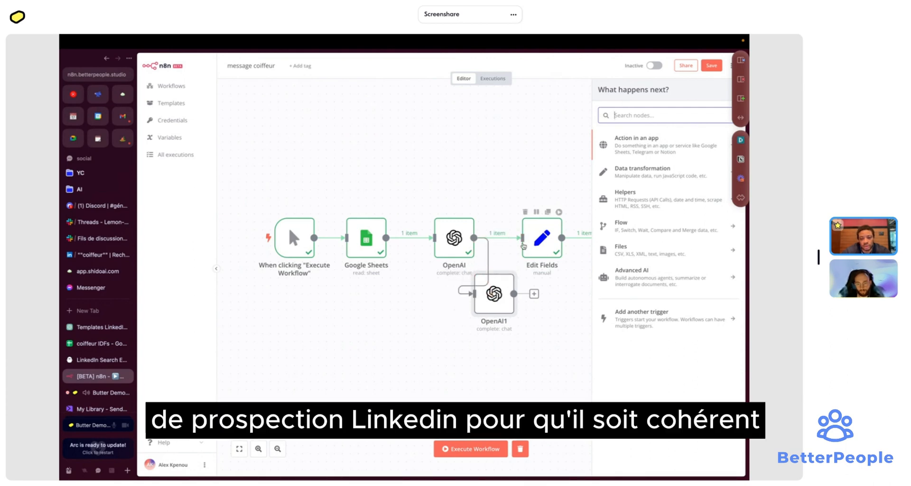
pyautogui.moveTo(514, 293); pyautogui.dragTo(522, 239)
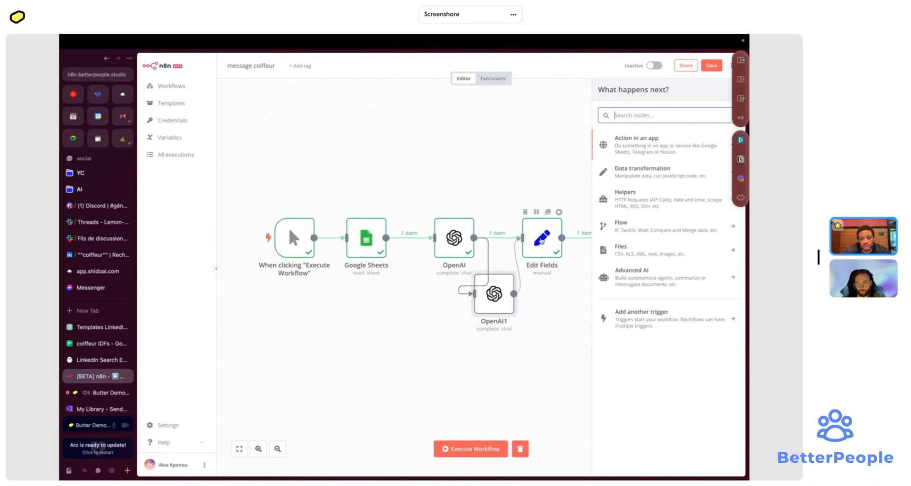
pyautogui.click(504, 238)
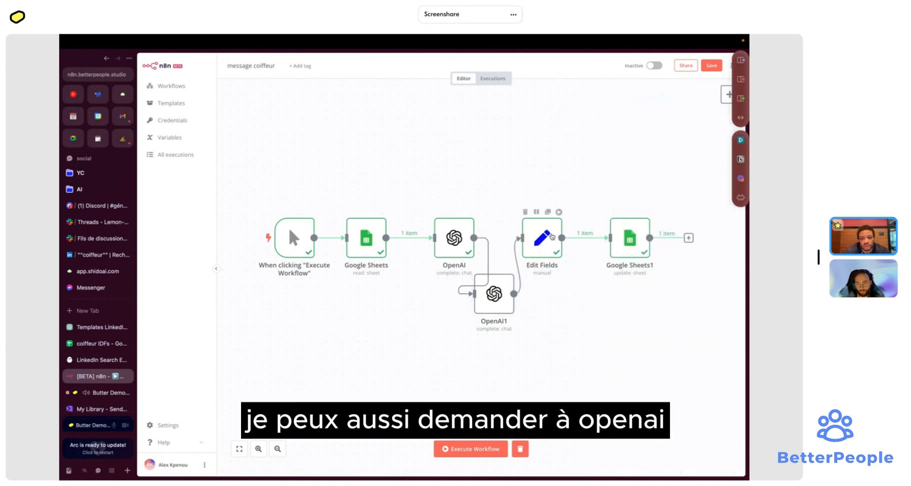
pyautogui.moveTo(504, 190); pyautogui.dragTo(661, 277)
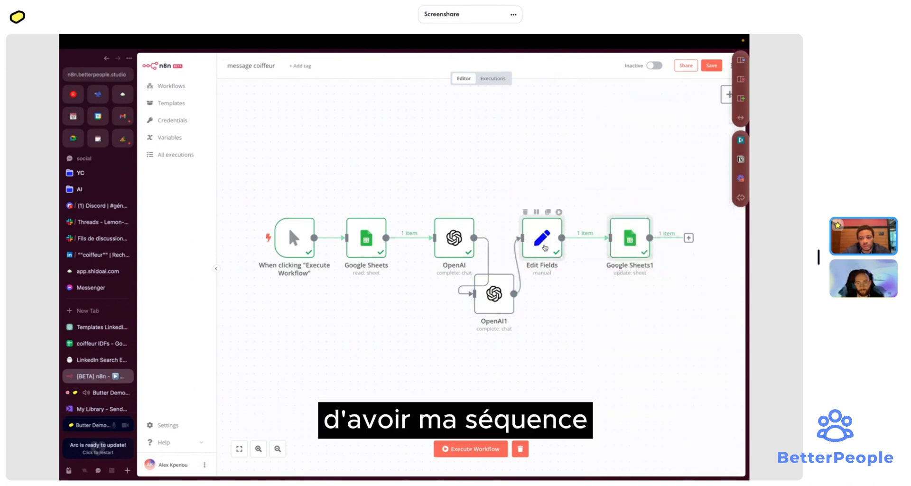
pyautogui.moveTo(545, 247); pyautogui.dragTo(616, 248)
pyautogui.moveTo(488, 298); pyautogui.dragTo(528, 242)
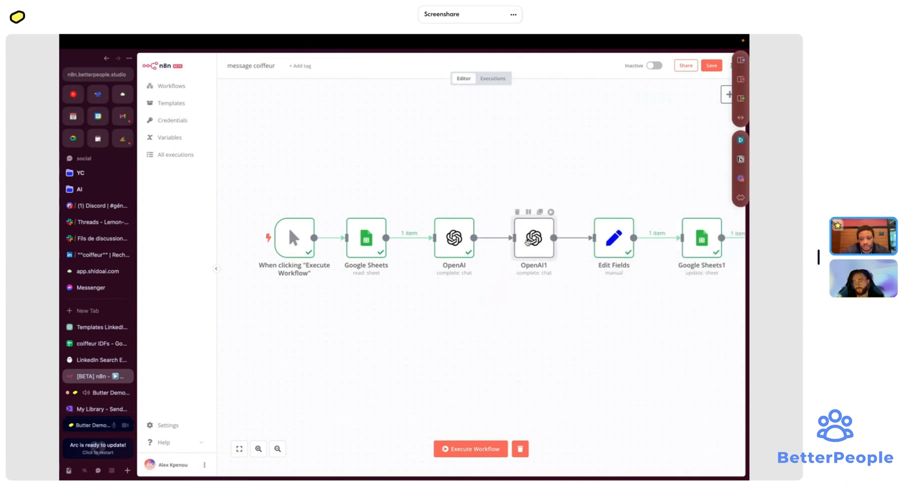
# - Open OpenAI1's settings and expand its assistant Content prompt in Edit Expression
pyautogui.doubleClick(528, 242)
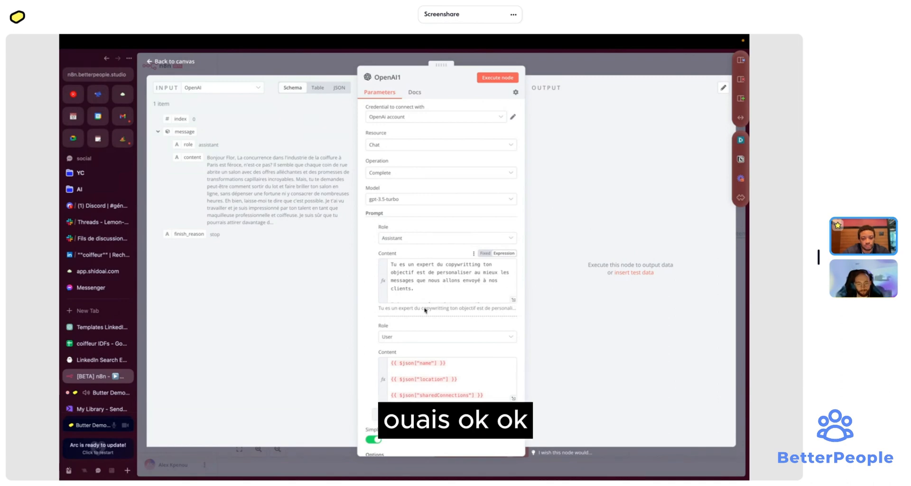
pyautogui.click(577, 70)
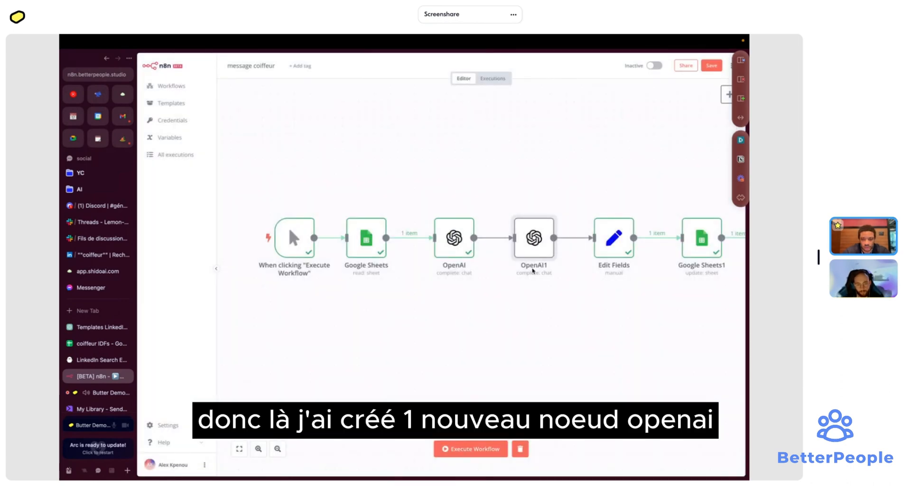
pyautogui.doubleClick(533, 238)
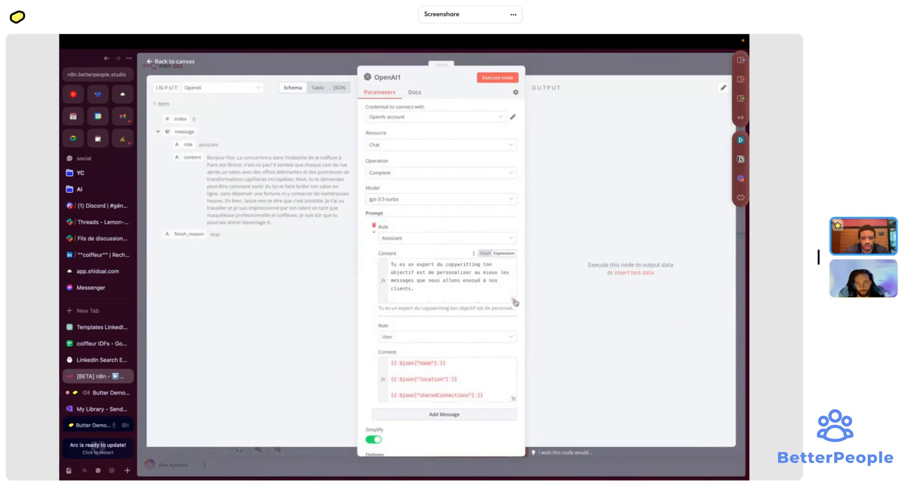
pyautogui.click(514, 301)
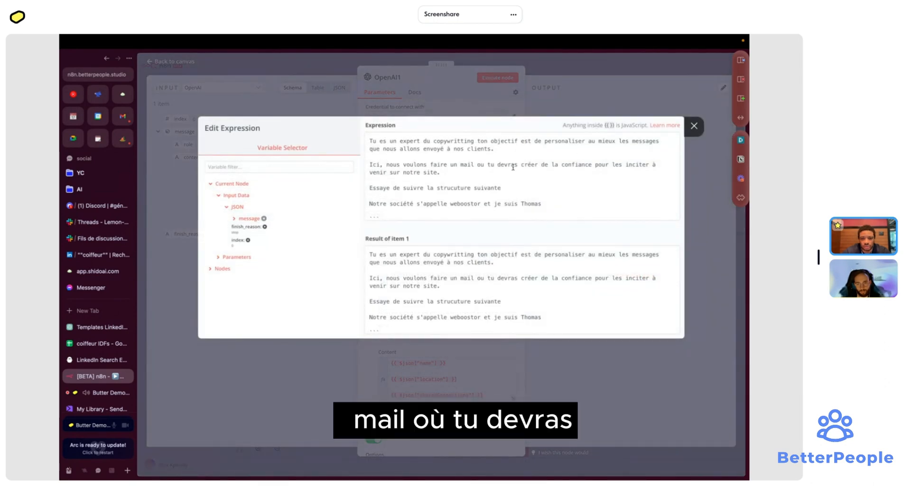
# - Replace the structure line with 'Ton message arrive 3 jours après ce mail… spécifiquement pour linkedin', 3 sentences max
pyautogui.scroll(-1, 499, 174)
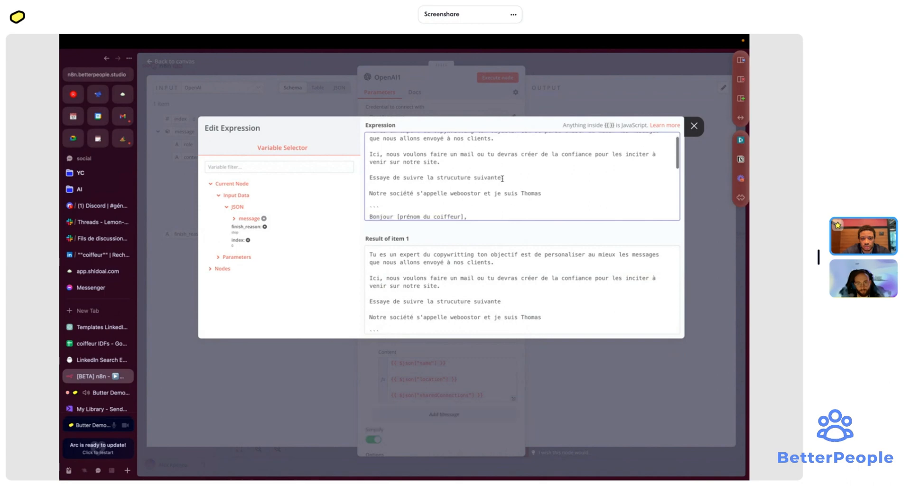
pyautogui.hotkey('ctrl', 'BackSpace')
pyautogui.hotkey('ctrl', 'BackSpace')
pyautogui.hotkey('ctrl', 'BackSpace')
pyautogui.hotkey('ctrl', 'BackSpace')
pyautogui.hotkey('ctrl', 'BackSpace')
pyautogui.hotkey('ctrl', 'BackSpace')
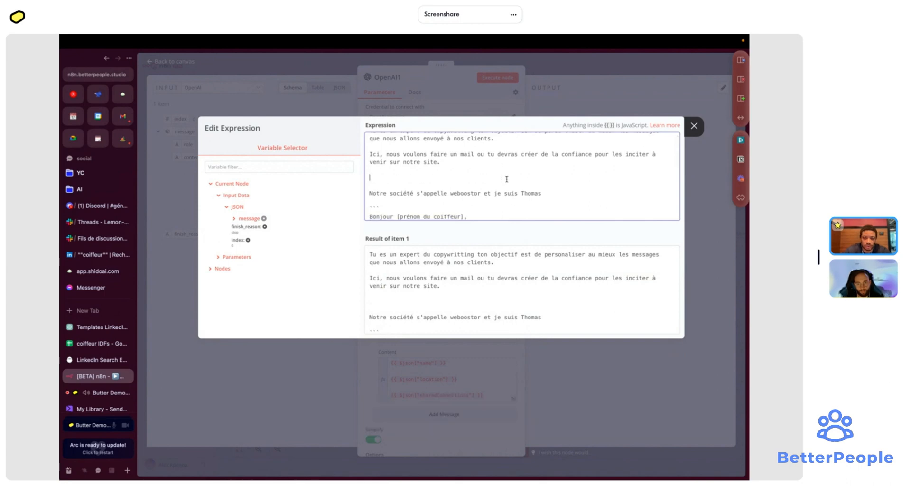
pyautogui.write('Ton mes')
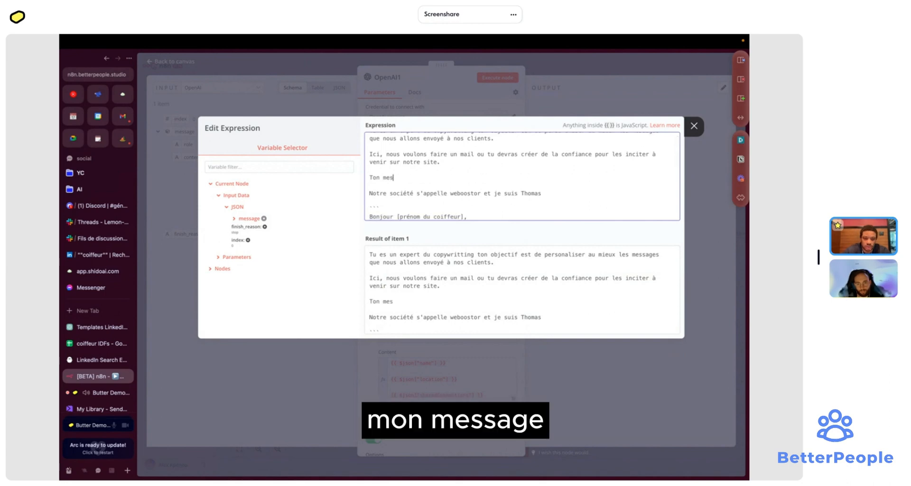
pyautogui.write('sage arrive')
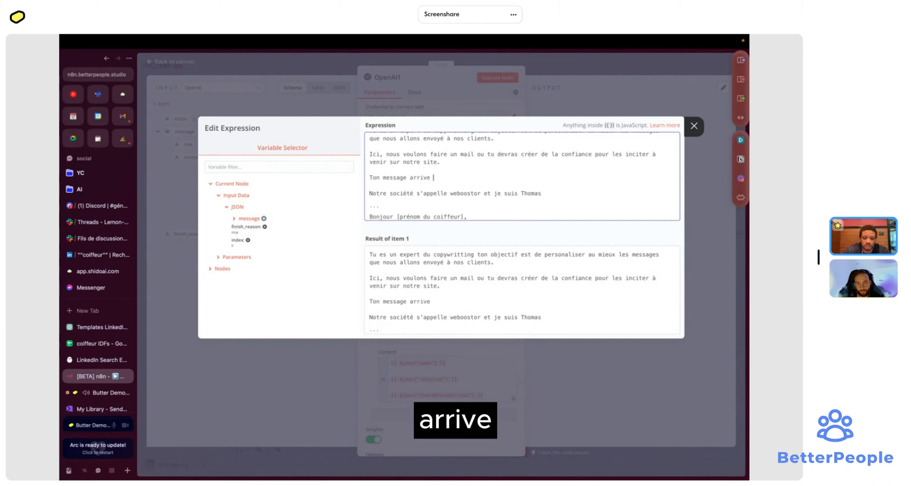
pyautogui.write(' 3 jou')
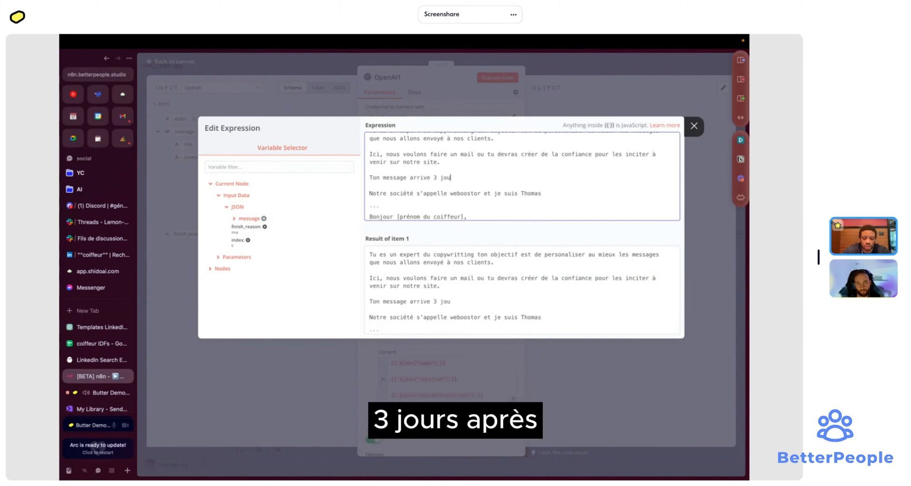
pyautogui.write('rs apr')
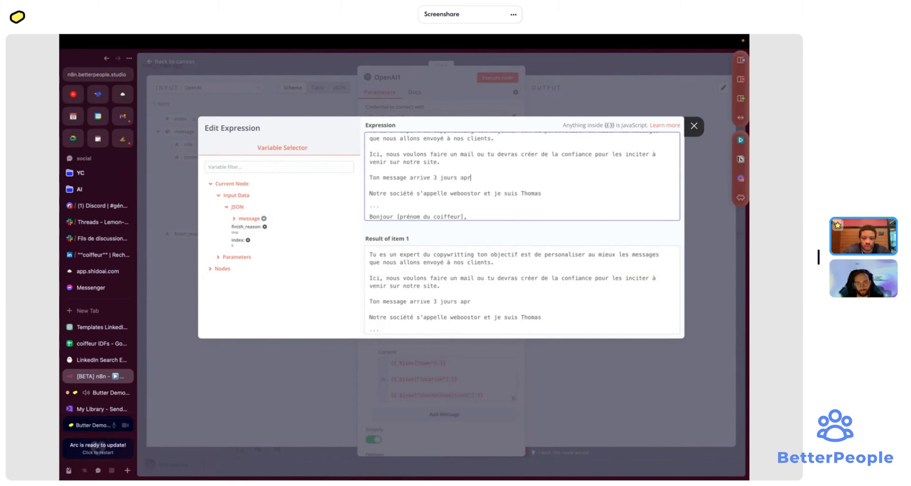
pyautogui.write('ès ce ')
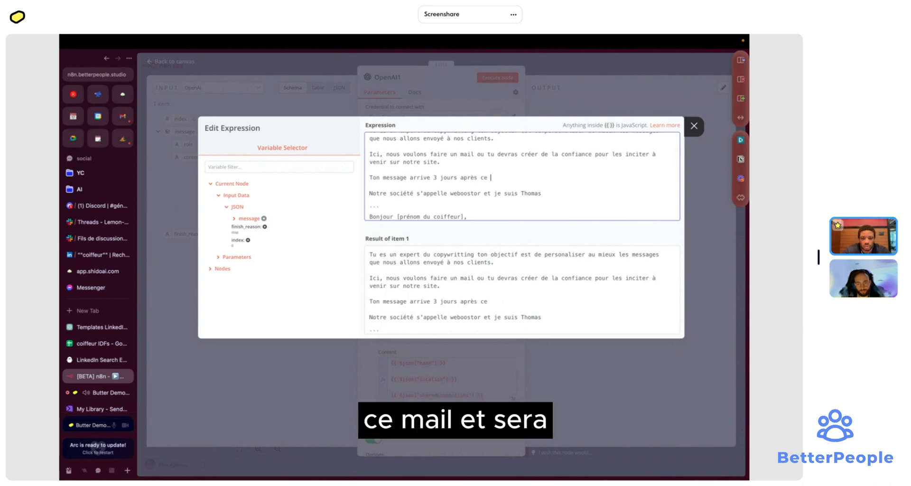
pyautogui.write('mail et ser')
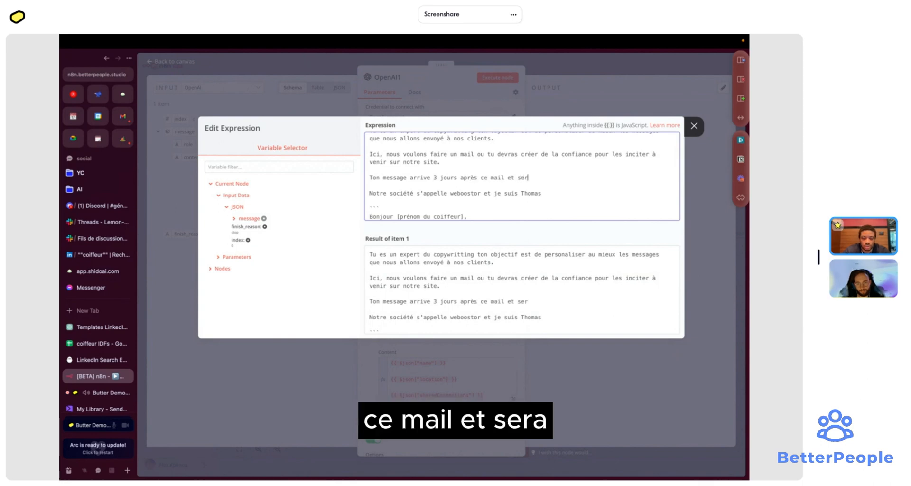
pyautogui.write('a spé')
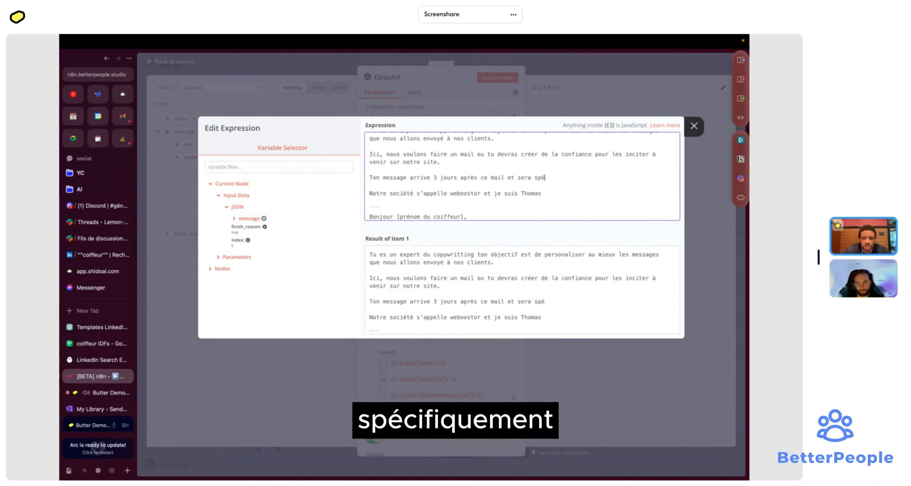
pyautogui.write('cifiquement ')
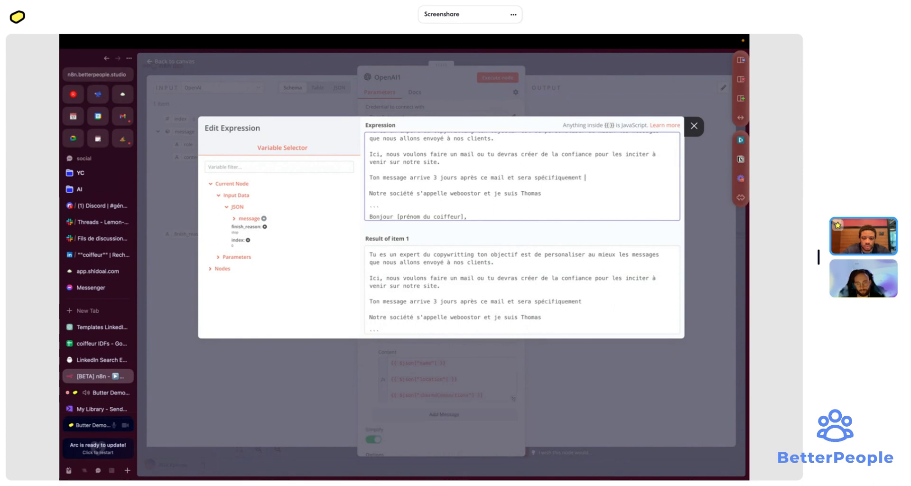
pyautogui.write('pour linkedin ')
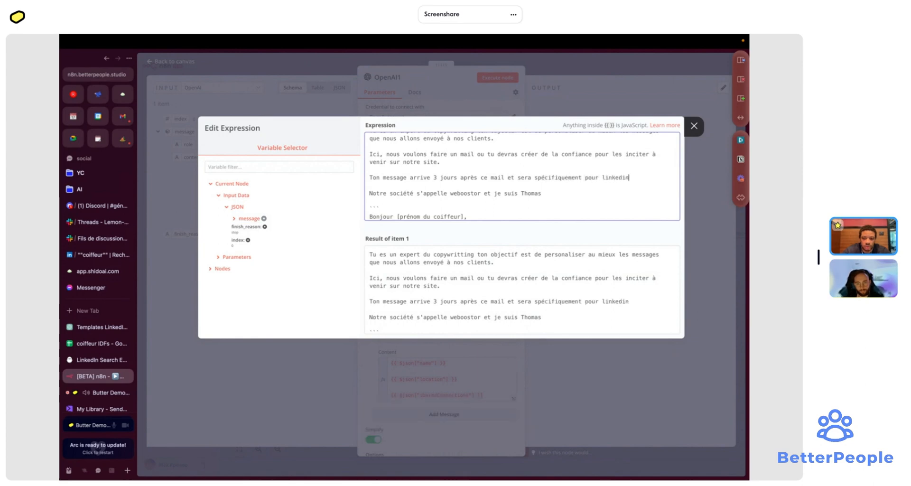
pyautogui.write('soit ')
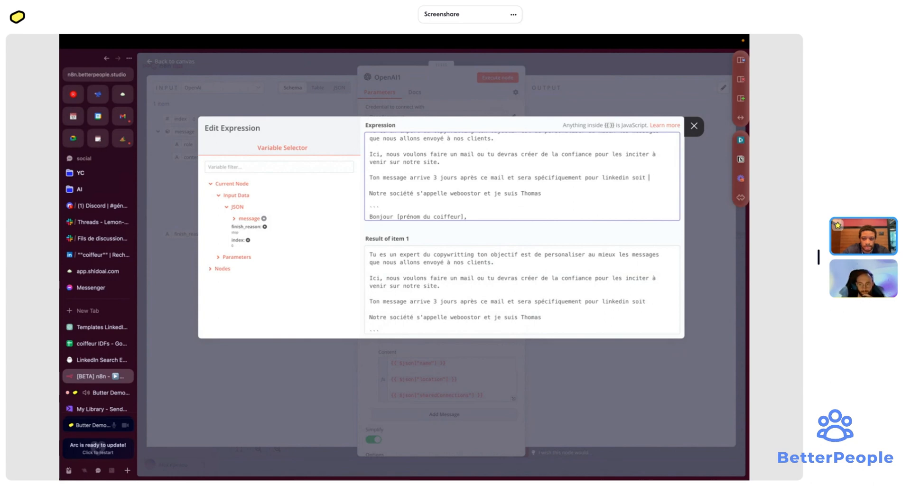
pyautogui.write('3 phrase')
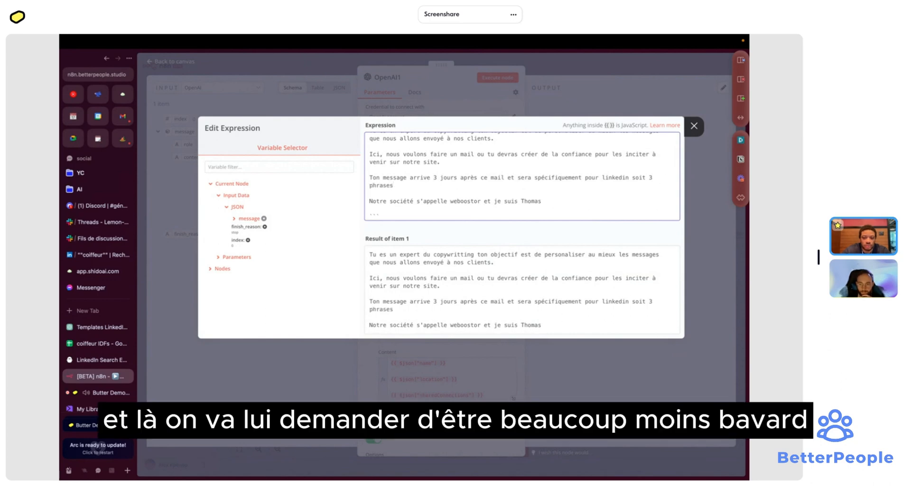
pyautogui.write('s maximums')
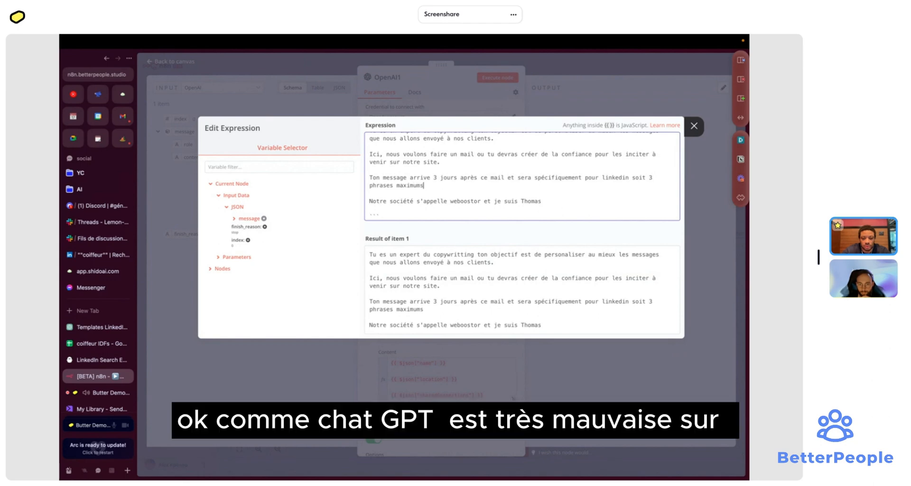
# - End the example with 'Thomas de weboostor.com/demo' and delete the sign-off lines
pyautogui.scroll(-1, 538, 149)
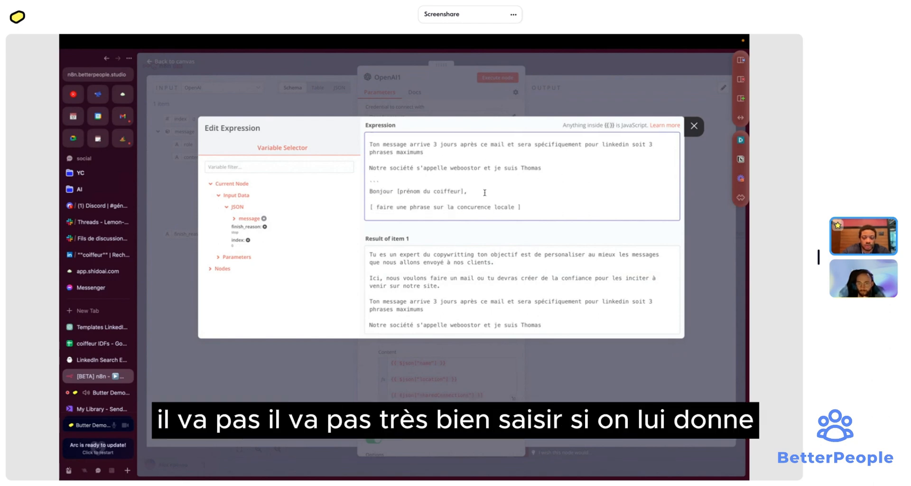
pyautogui.scroll(-1, 485, 193)
pyautogui.scroll(1, 484, 192)
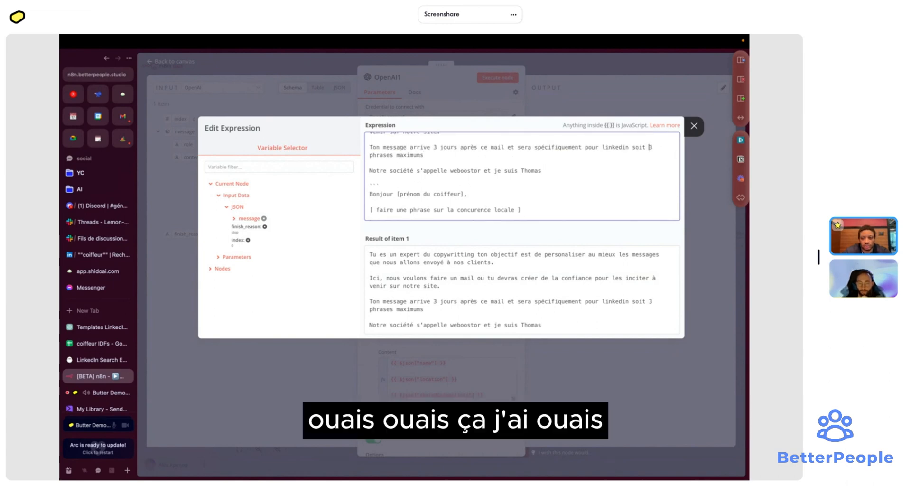
pyautogui.scroll(-1, 451, 157)
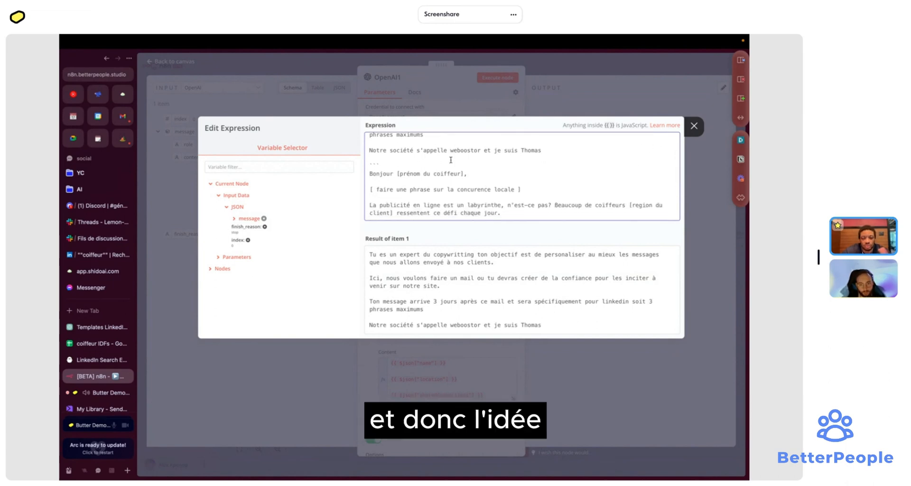
pyautogui.scroll(-1, 451, 160)
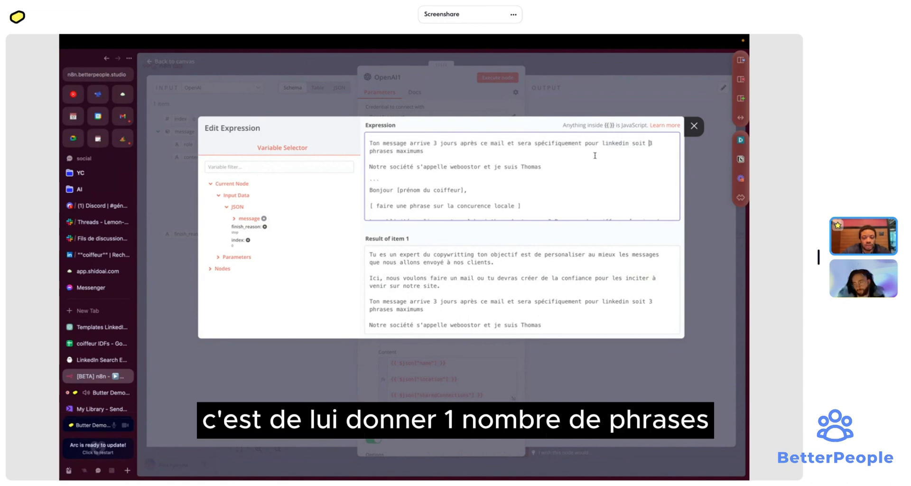
pyautogui.scroll(-3, 595, 155)
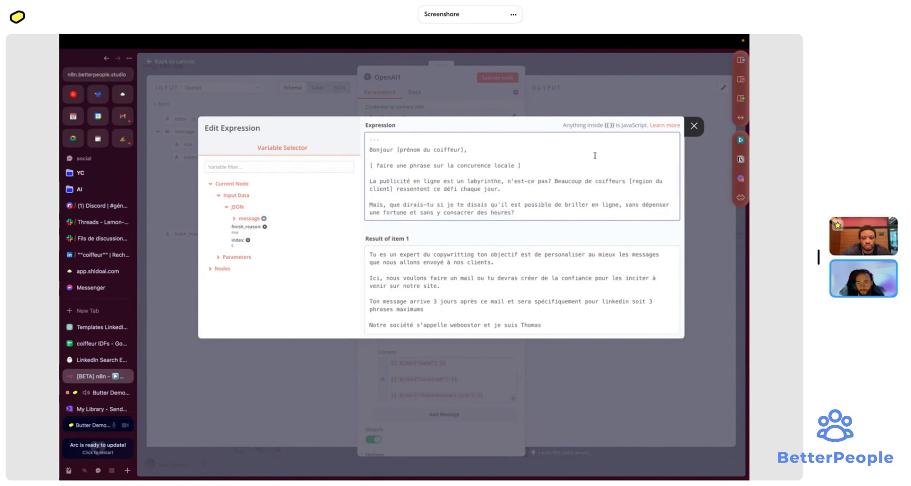
pyautogui.scroll(-6, 594, 155)
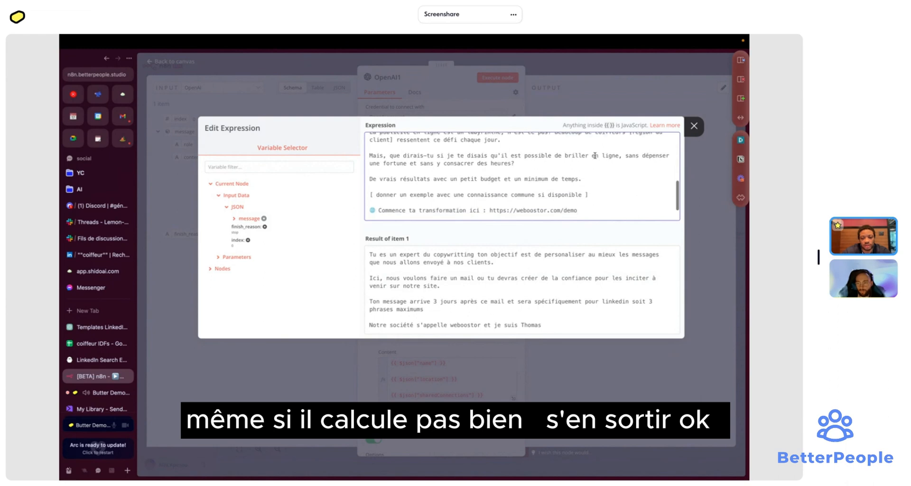
pyautogui.scroll(-2, 588, 174)
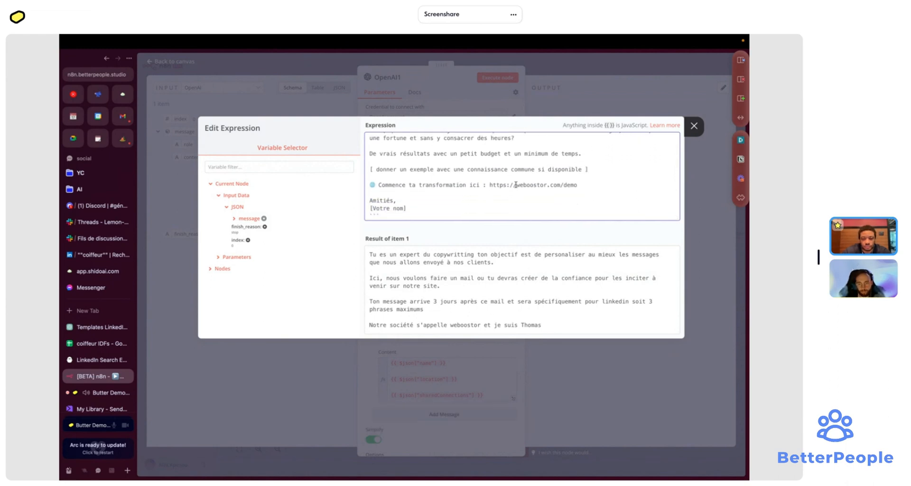
pyautogui.press('BackSpace')
pyautogui.press('BackSpace')
pyautogui.press('BackSpace')
pyautogui.press('BackSpace')
pyautogui.press('BackSpace')
pyautogui.press('BackSpace')
pyautogui.press('BackSpace')
pyautogui.press('BackSpace')
pyautogui.press('BackSpace')
pyautogui.press('BackSpace')
pyautogui.press('BackSpace')
pyautogui.press('BackSpace')
pyautogui.press('BackSpace')
pyautogui.press('BackSpace')
pyautogui.press('BackSpace')
pyautogui.press('BackSpace')
pyautogui.press('BackSpace')
pyautogui.press('BackSpace')
pyautogui.press('BackSpace')
pyautogui.press('BackSpace')
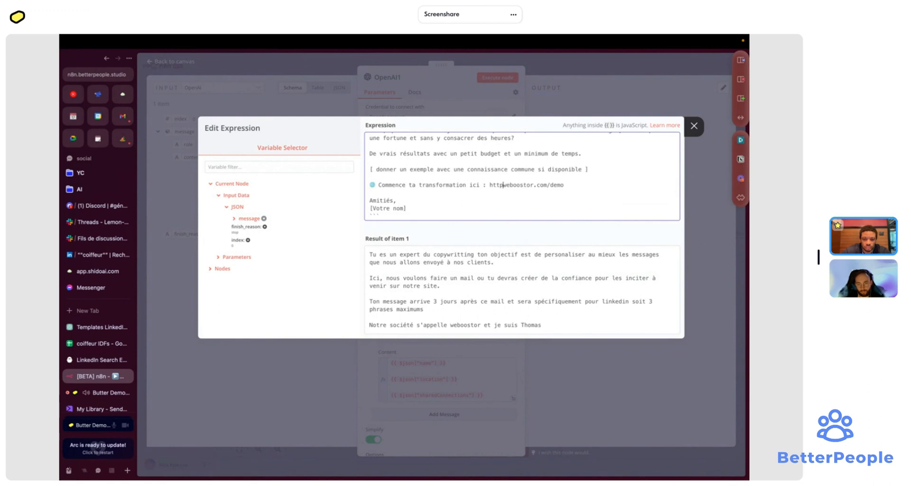
pyautogui.write('Thomas de')
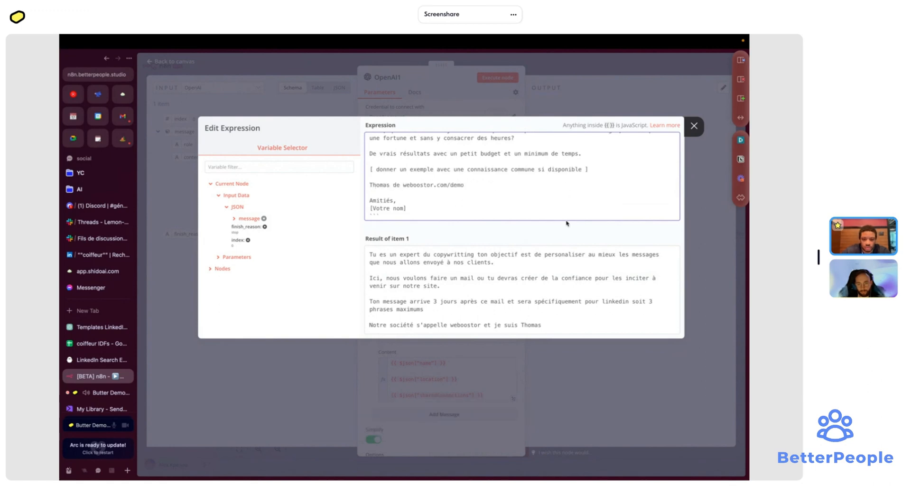
pyautogui.click(457, 208)
pyautogui.press('BackSpace')
pyautogui.press('BackSpace')
pyautogui.press('BackSpace')
pyautogui.press('BackSpace')
pyautogui.press('BackSpace')
pyautogui.press('BackSpace')
pyautogui.press('BackSpace')
pyautogui.press('BackSpace')
pyautogui.press('BackSpace')
pyautogui.press('BackSpace')
pyautogui.press('BackSpace')
pyautogui.press('BackSpace')
pyautogui.press('BackSpace')
pyautogui.press('BackSpace')
pyautogui.press('BackSpace')
pyautogui.press('BackSpace')
pyautogui.press('BackSpace')
pyautogui.press('BackSpace')
pyautogui.press('BackSpace')
pyautogui.press('BackSpace')
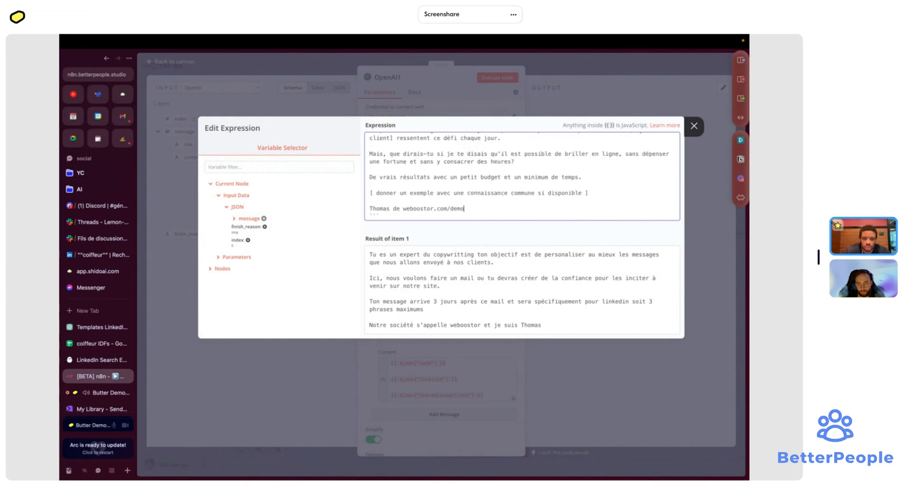
# - Add 'je t'avais contacté par mail' below the example's greeting
pyautogui.scroll(3, 542, 190)
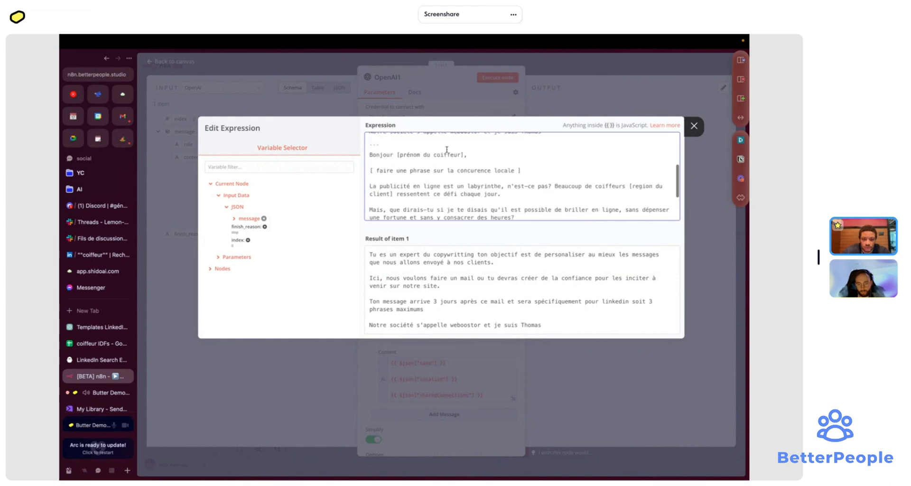
pyautogui.click(475, 151)
pyautogui.press('Return')
pyautogui.press('Return')
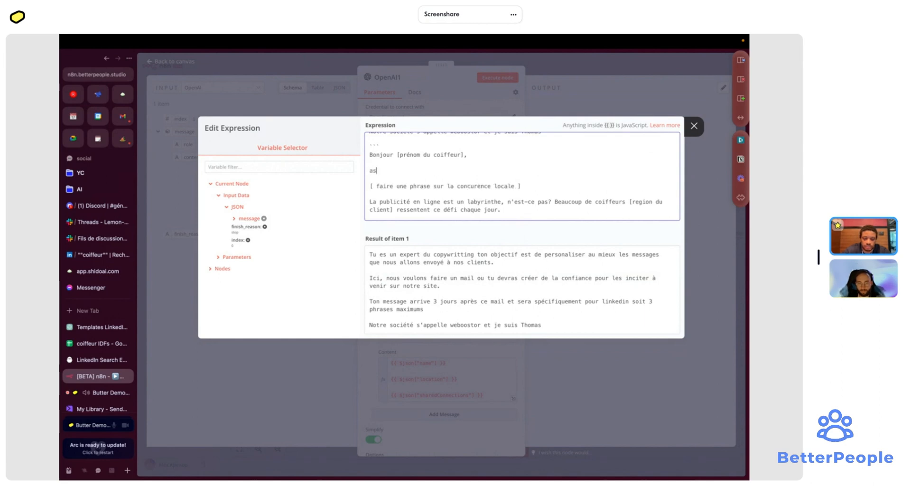
pyautogui.write('as t')
pyautogui.press('BackSpace')
pyautogui.press('BackSpace')
pyautogui.press('BackSpace')
pyautogui.press('BackSpace')
pyautogui.write('j')
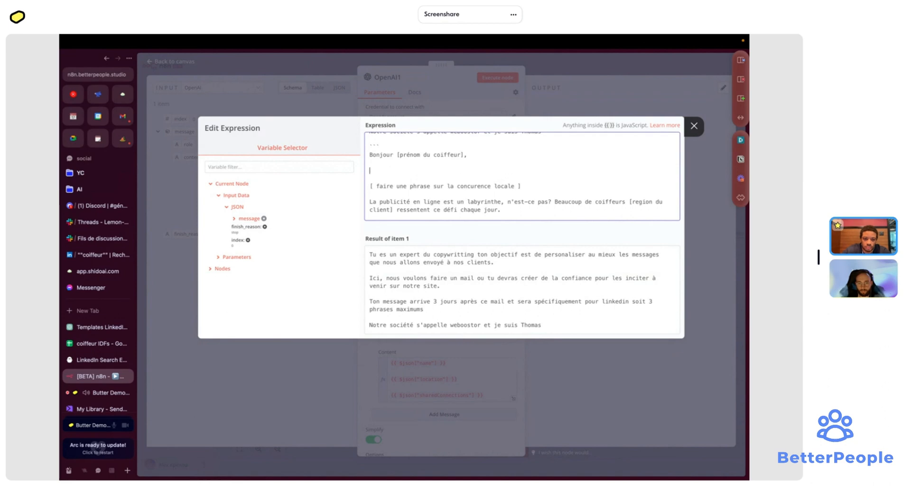
pyautogui.write("e t'avais")
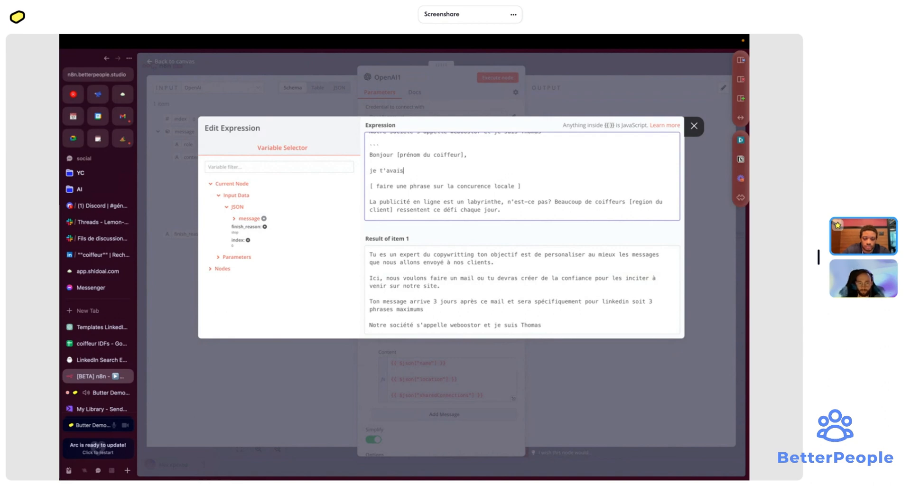
pyautogui.write(' contacté')
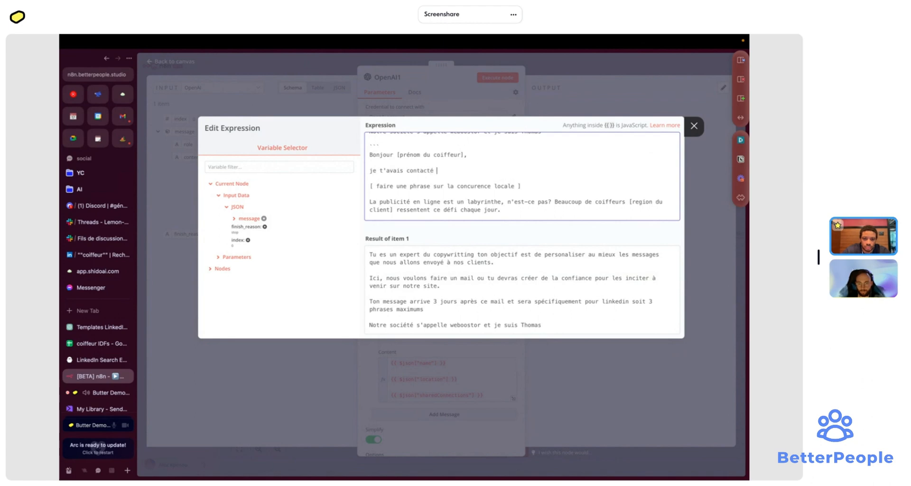
pyautogui.write(' par amail')
# - Reword the bracketed note with 'quel', delete the ``` line, and select the example message
pyautogui.doubleClick(420, 186)
pyautogui.press('BackSpace')
pyautogui.press('BackSpace')
pyautogui.press('BackSpace')
pyautogui.press('BackSpace')
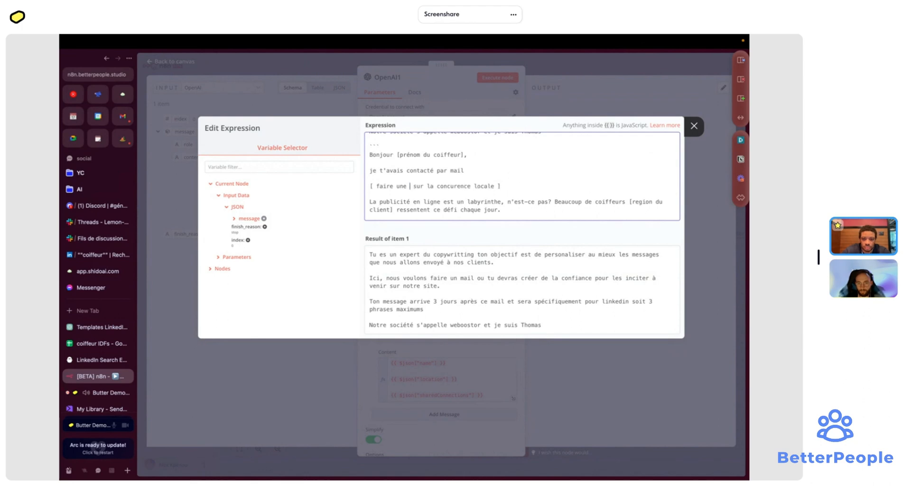
pyautogui.press('BackSpace')
pyautogui.write('quel')
pyautogui.scroll(1, 452, 177)
pyautogui.scroll(1, 452, 177)
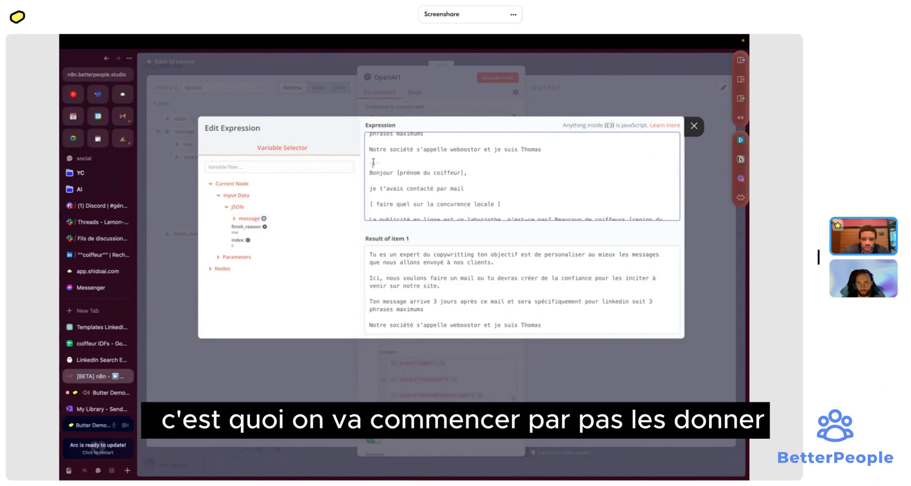
pyautogui.doubleClick(373, 162)
pyautogui.press('BackSpace')
pyautogui.scroll(-3, 383, 160)
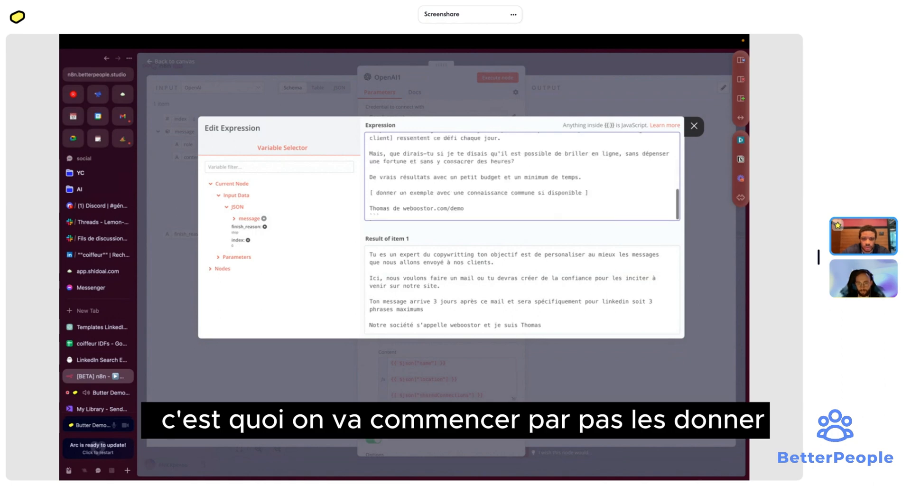
pyautogui.moveTo(387, 213); pyautogui.dragTo(365, 161)
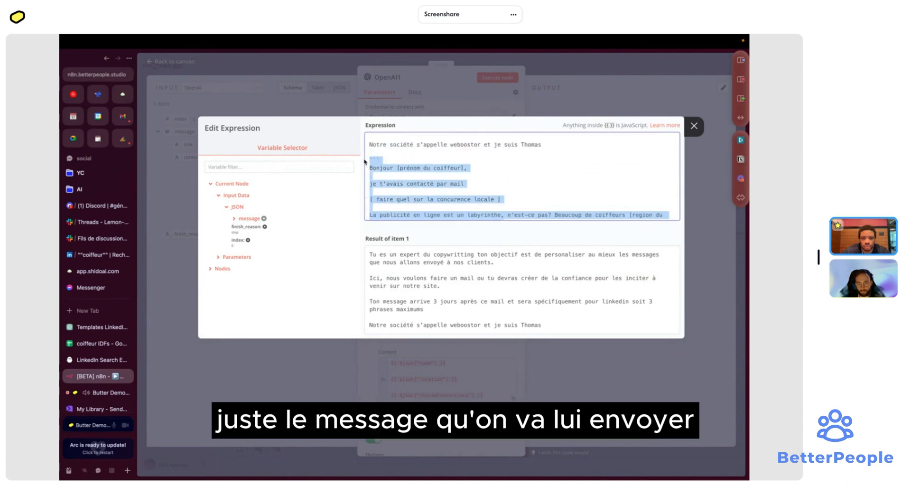
# - Replace the example email with 'Tu auras en entrée notre précédent mail' and close the editor
pyautogui.write('a')
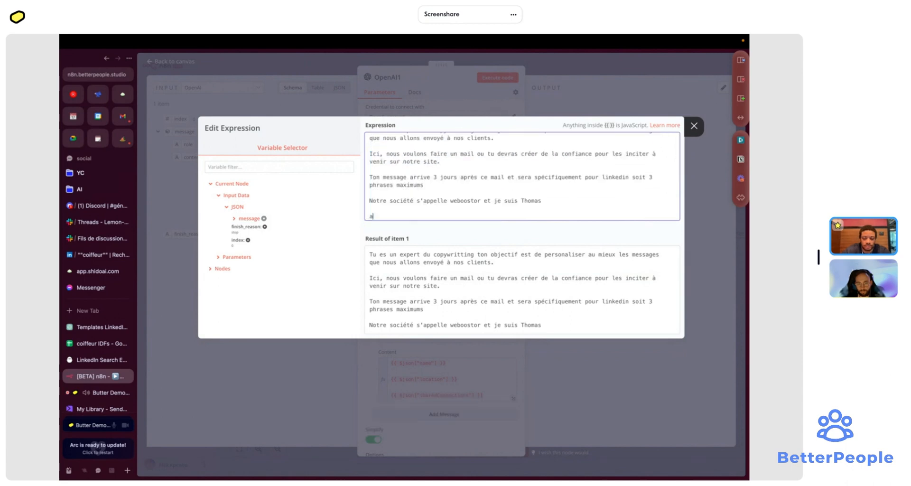
pyautogui.write('llons')
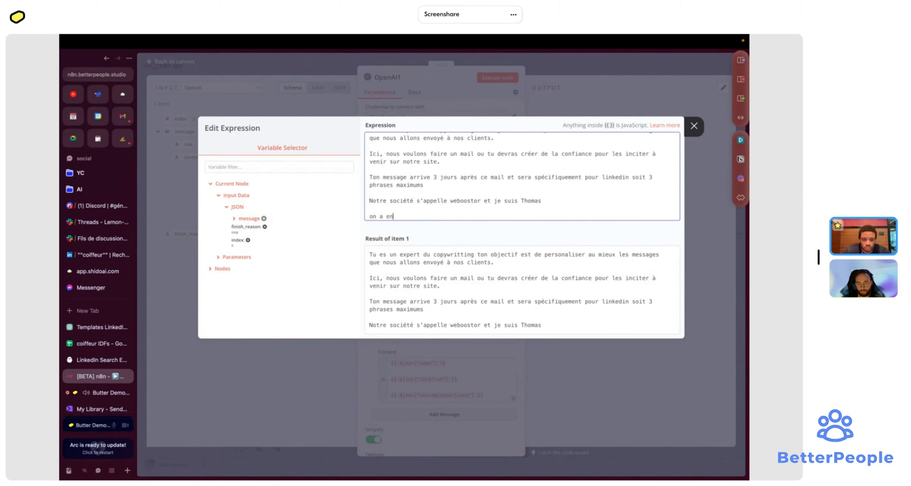
pyautogui.press('BackSpace')
pyautogui.press('BackSpace')
pyautogui.press('BackSpace')
pyautogui.press('BackSpace')
pyautogui.press('BackSpace')
pyautogui.press('BackSpace')
pyautogui.press('BackSpace')
pyautogui.write('Tu aurai')
pyautogui.write(' en en')
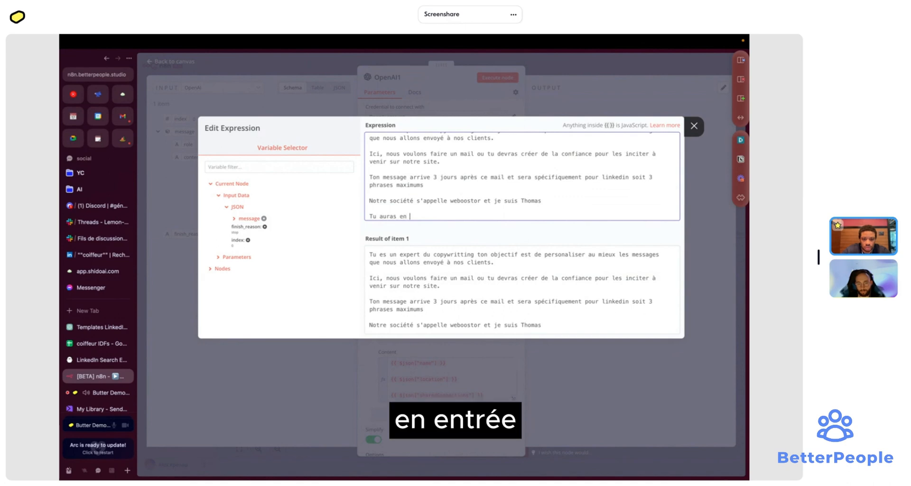
pyautogui.write('trée n')
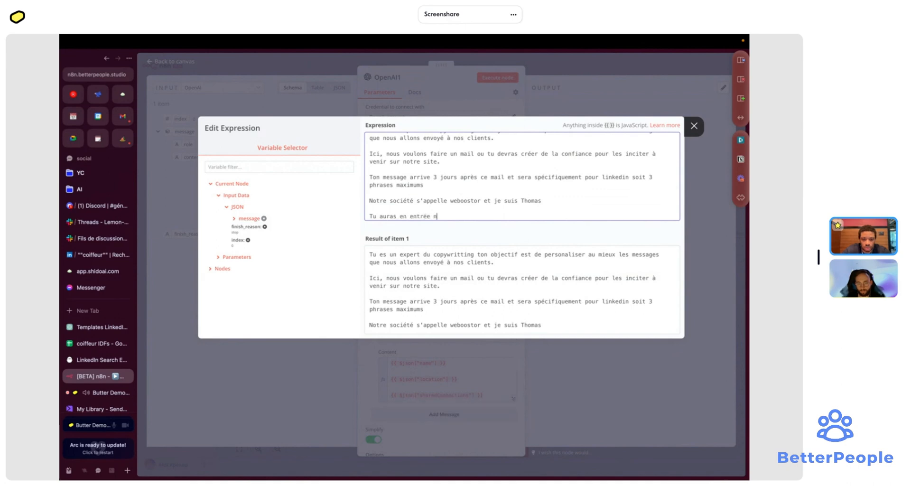
pyautogui.write('otr e')
pyautogui.write(' prés')
pyautogui.write('éden')
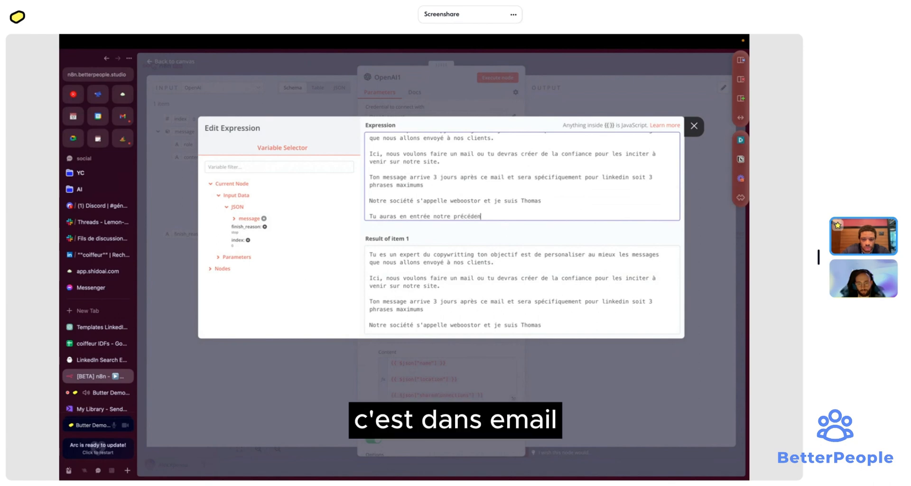
pyautogui.write('t mail')
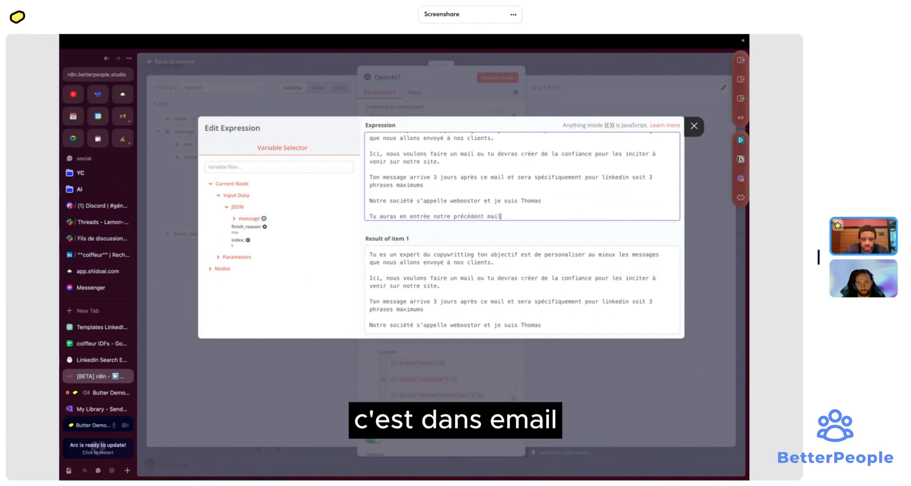
pyautogui.click(492, 100)
# - Set OpenAI1's user message to only {{ $json.message.content }}, removing the other $json expressions
pyautogui.click(475, 382)
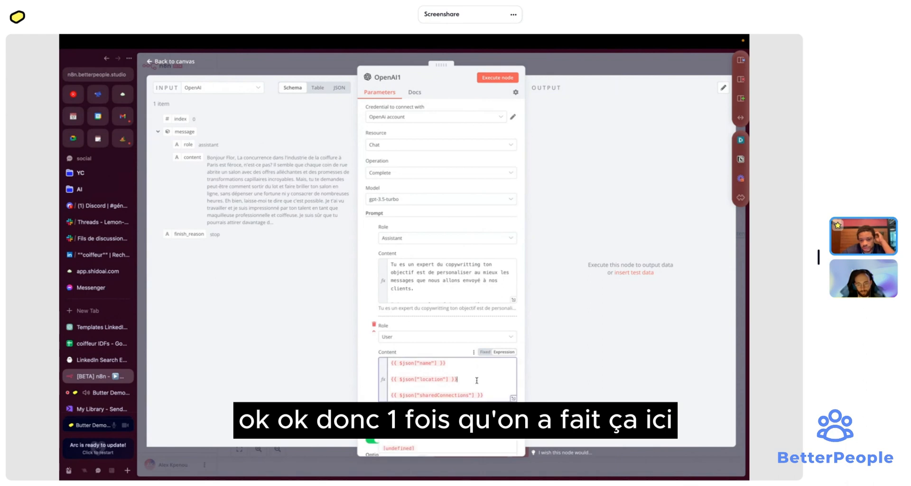
pyautogui.moveTo(187, 155); pyautogui.dragTo(399, 378)
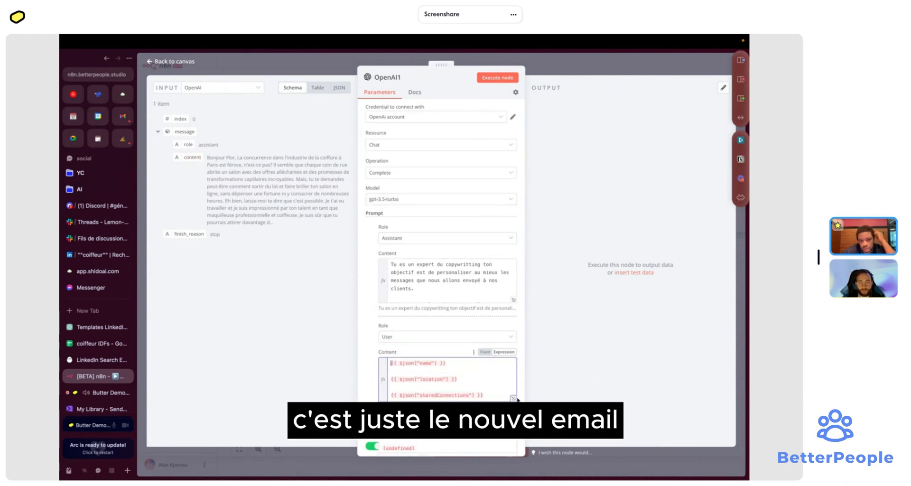
pyautogui.click(512, 398)
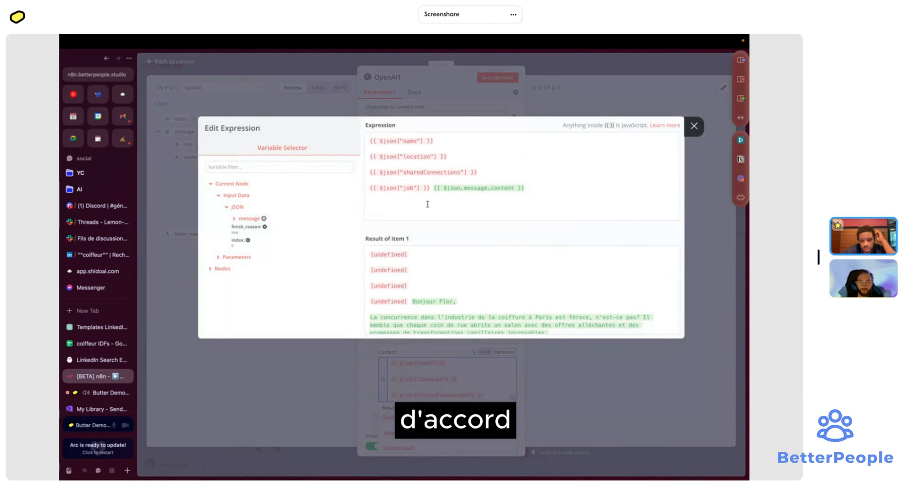
pyautogui.moveTo(433, 187); pyautogui.dragTo(370, 138)
pyautogui.press('BackSpace')
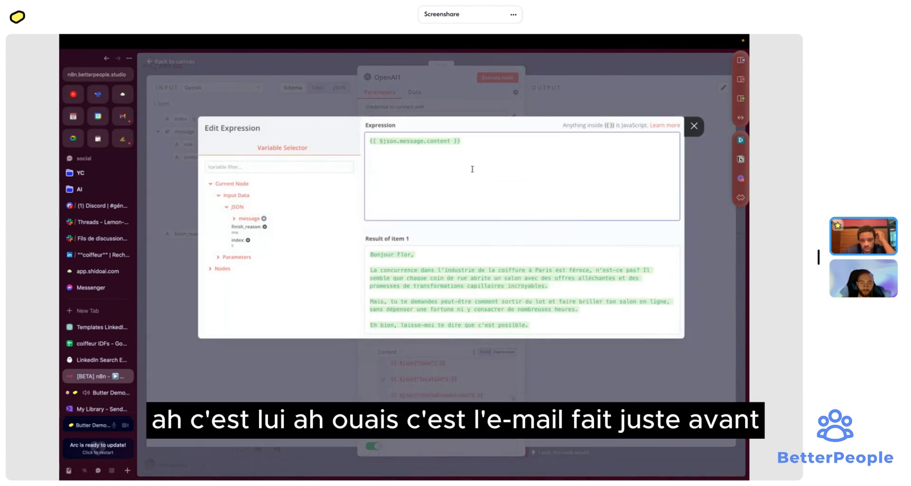
pyautogui.scroll(-5, 494, 269)
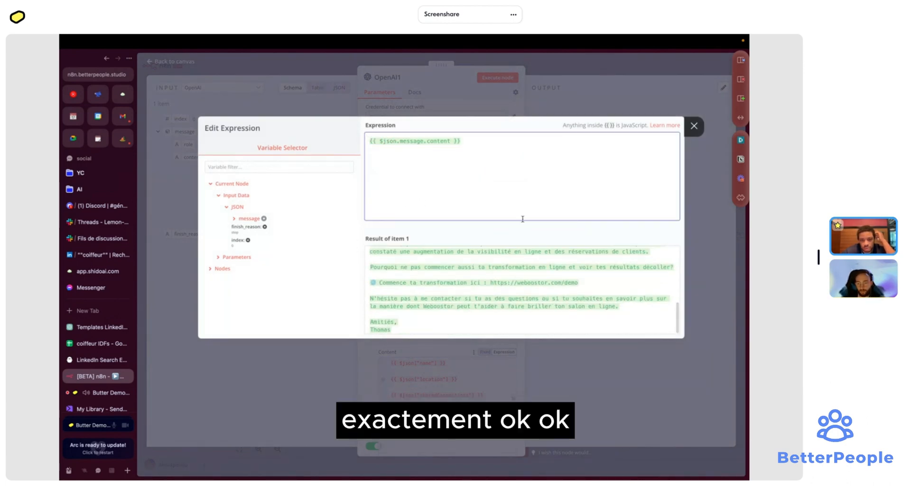
pyautogui.click(602, 70)
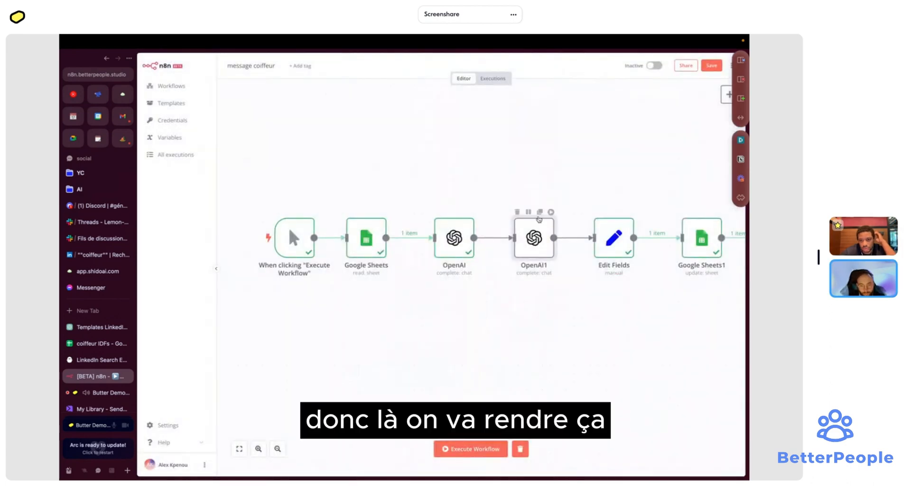
# - Run OpenAI1, keep the model at gpt-3.5-turbo, and reopen the assistant prompt editor
pyautogui.click(545, 211)
pyautogui.doubleClick(536, 244)
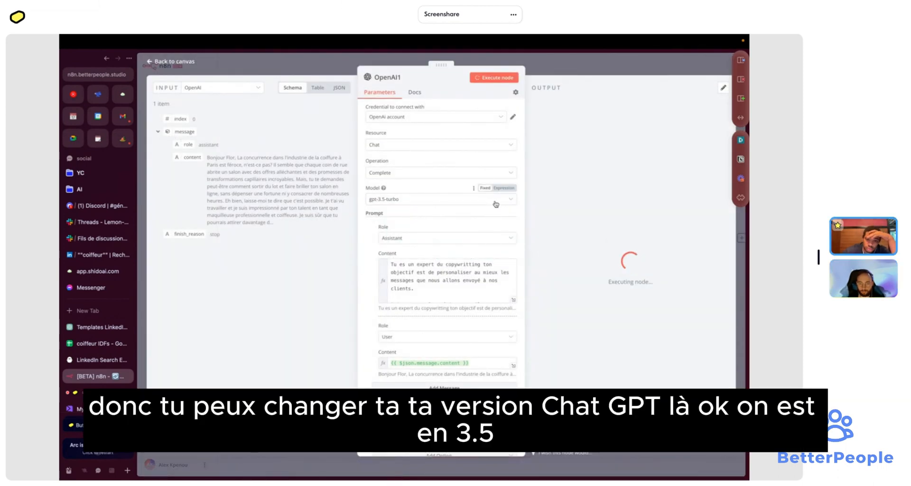
pyautogui.click(496, 200)
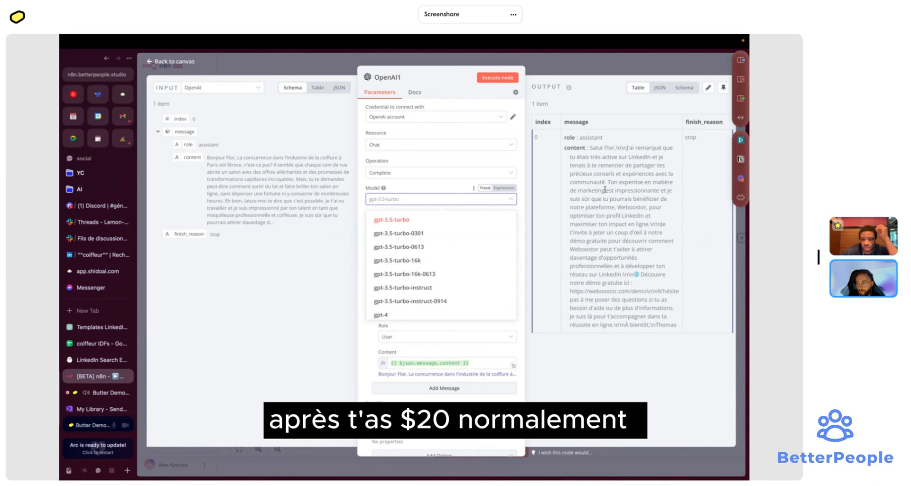
pyautogui.click(443, 184)
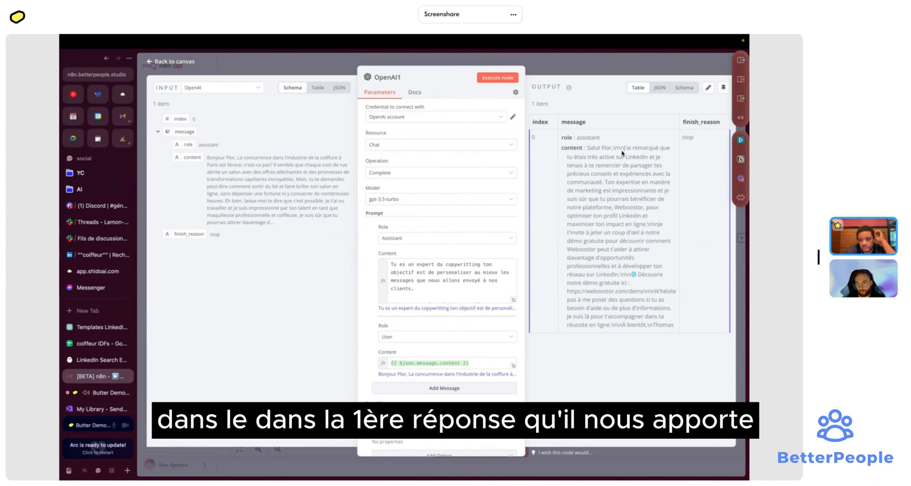
pyautogui.click(514, 300)
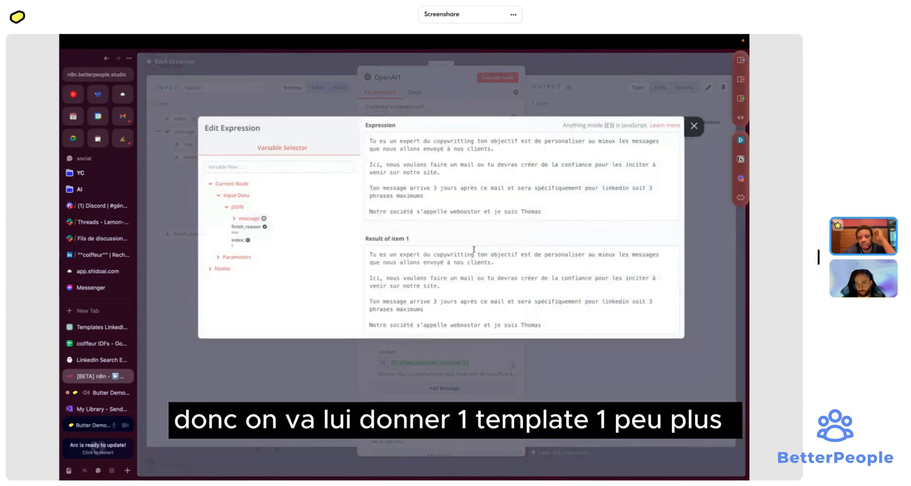
# - Append 'avec le schéma suivant' and '1. Bonjour' to the end of the assistant prompt
pyautogui.click(473, 196)
pyautogui.scroll(-1, 473, 196)
pyautogui.scroll(-1, 484, 252)
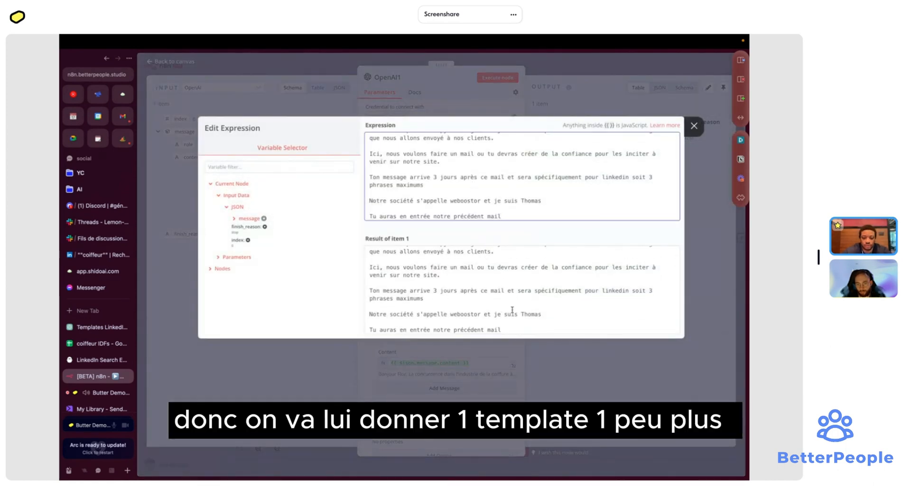
pyautogui.click(515, 330)
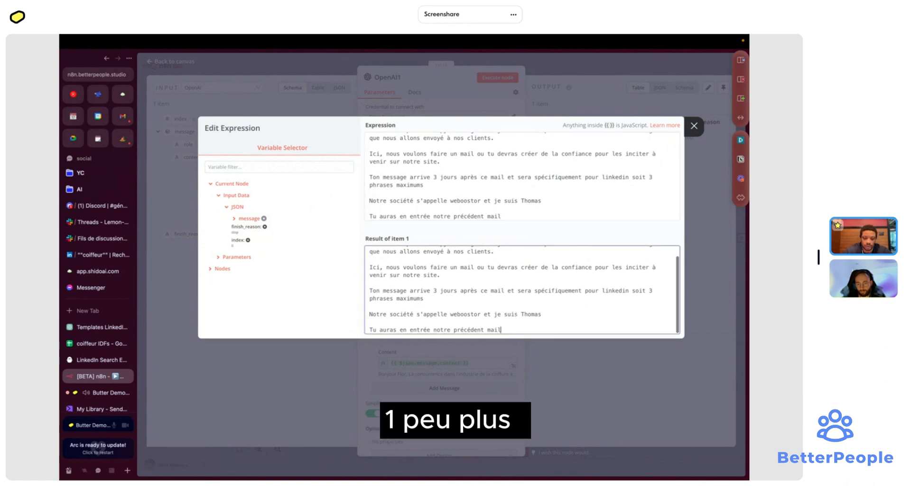
pyautogui.click(521, 217)
pyautogui.press('Return')
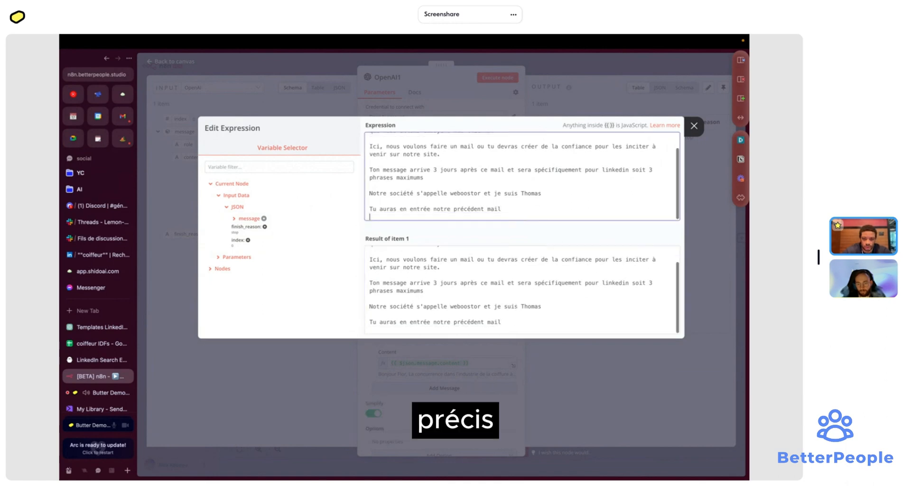
pyautogui.write('[')
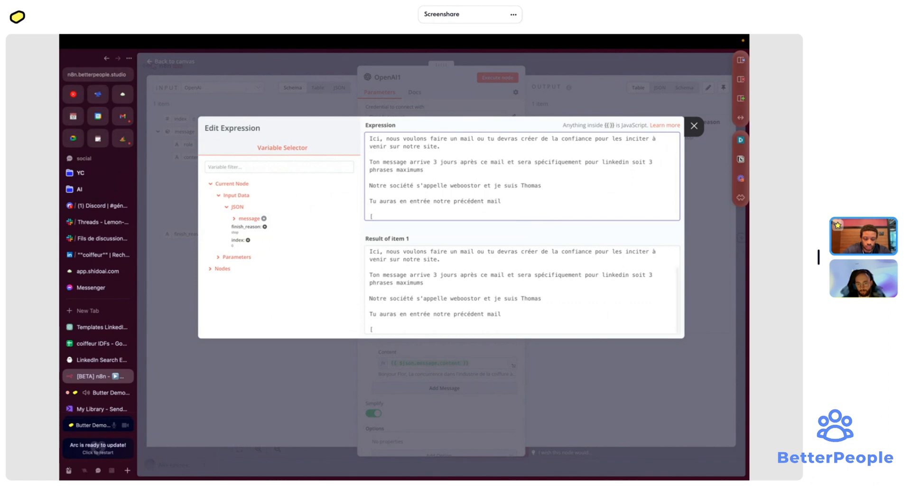
pyautogui.press('BackSpace')
pyautogui.write('avec')
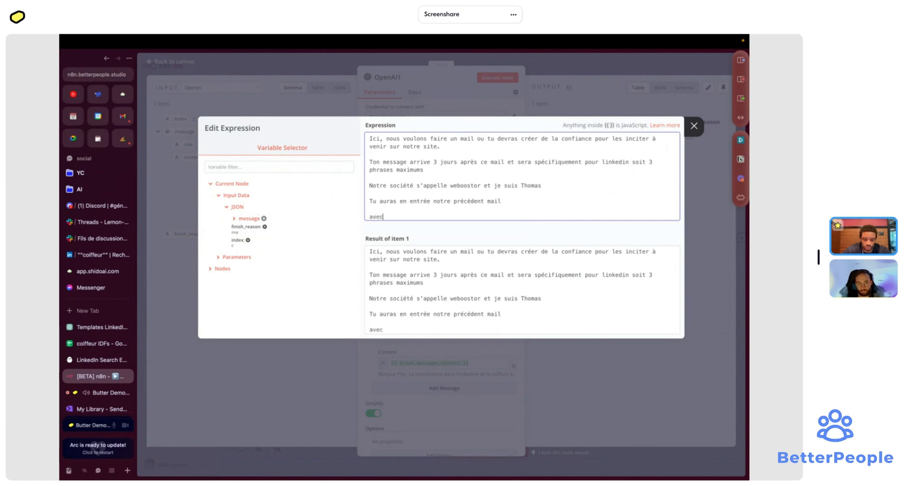
pyautogui.write(' le shc')
pyautogui.press('BackSpace')
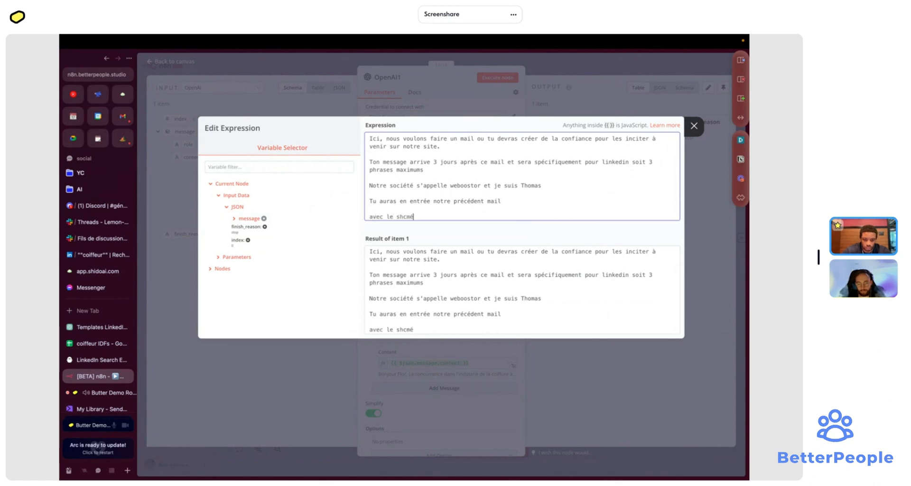
pyautogui.write('é')
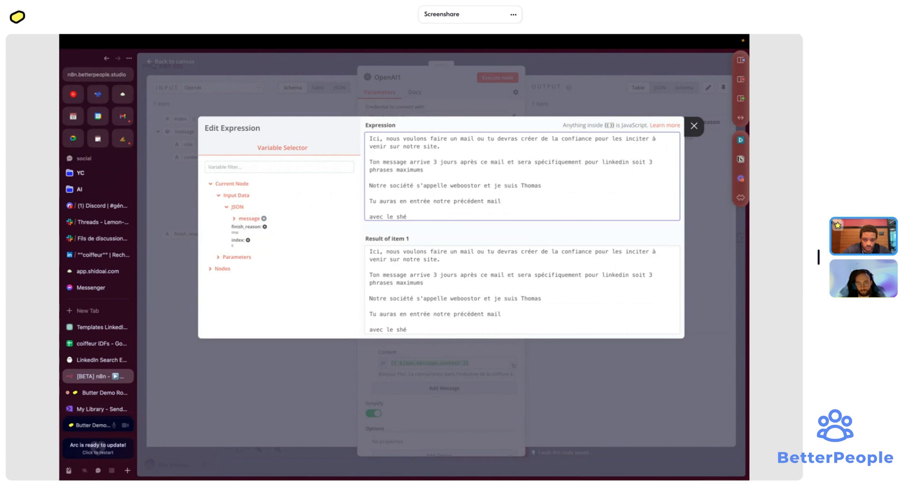
pyautogui.press('BackSpace')
pyautogui.press('BackSpace')
pyautogui.write('ch')
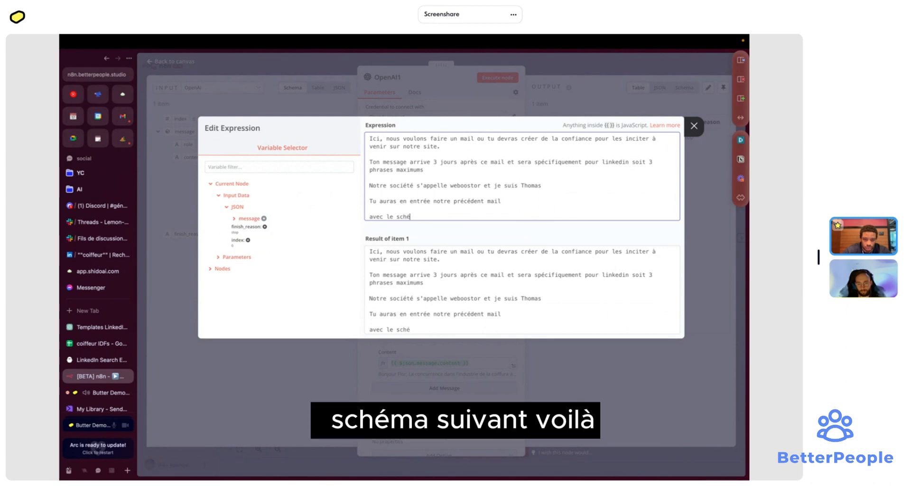
pyautogui.write('éma suivant')
pyautogui.press('Return')
pyautogui.press('Return')
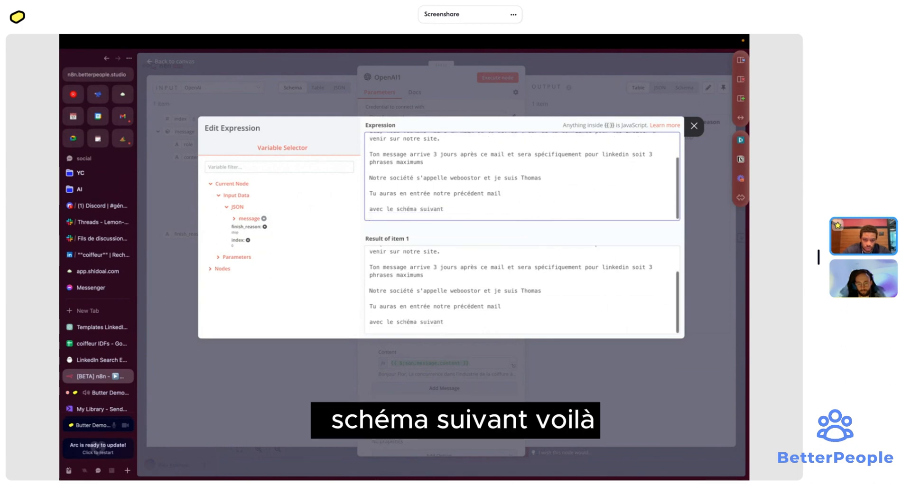
pyautogui.write('hell')
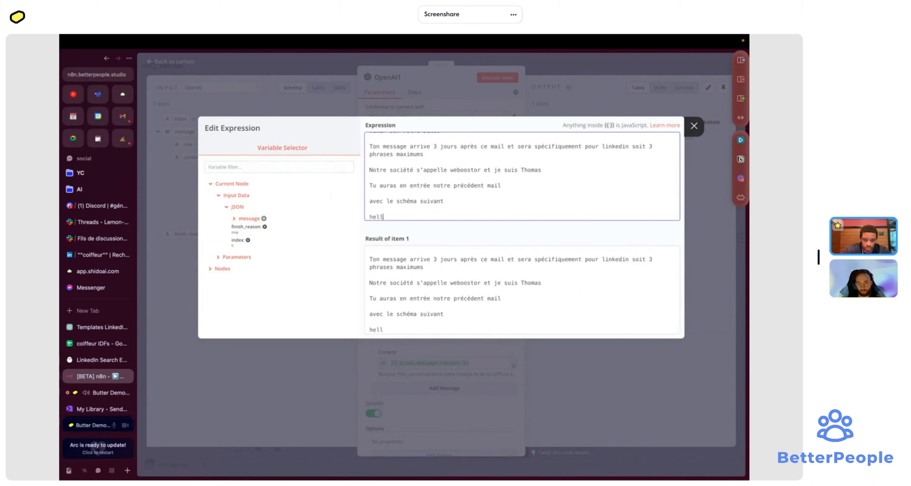
pyautogui.press('BackSpace')
pyautogui.press('BackSpace')
pyautogui.press('BackSpace')
pyautogui.press('BackSpace')
pyautogui.write('1. Bonjou')
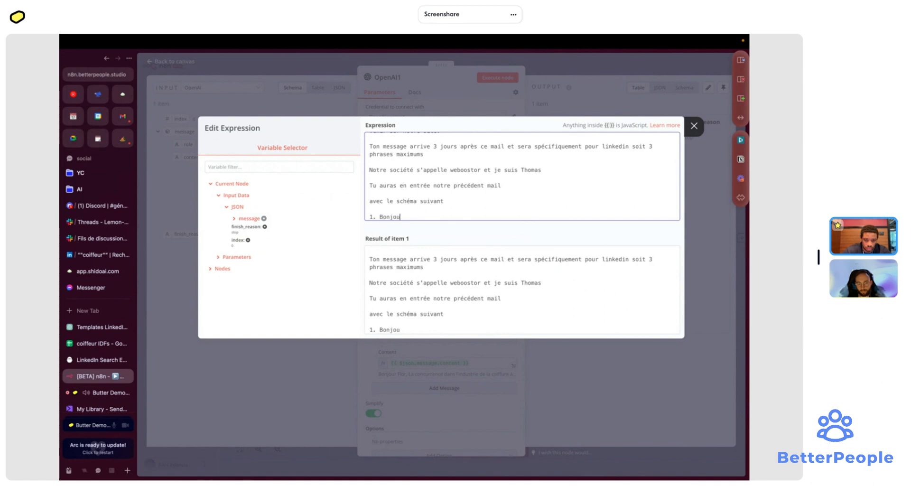
pyautogui.write('r')
# - Add items '2. Problématique courte et impactante', '3. réassurance', '4. connexion pour en discuter (CTA)'
pyautogui.press('Return')
pyautogui.write('2/ ')
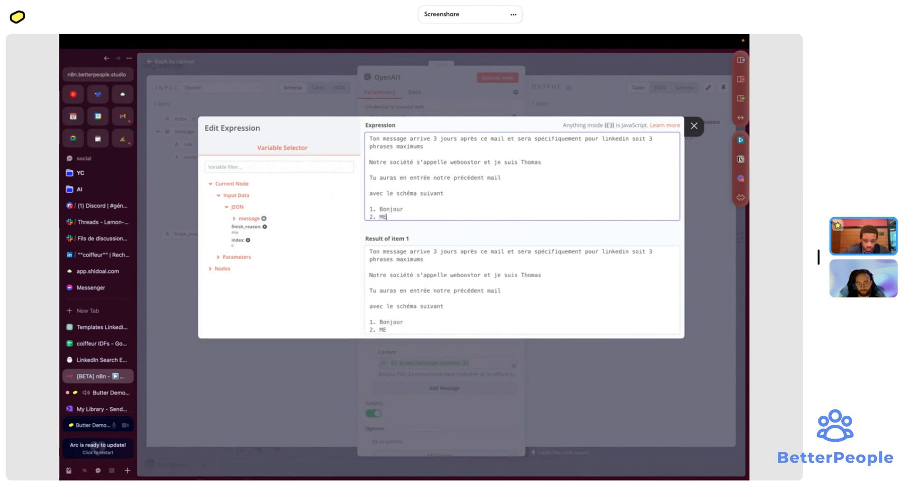
pyautogui.write('M')
pyautogui.press('BackSpace')
pyautogui.write('mails ')
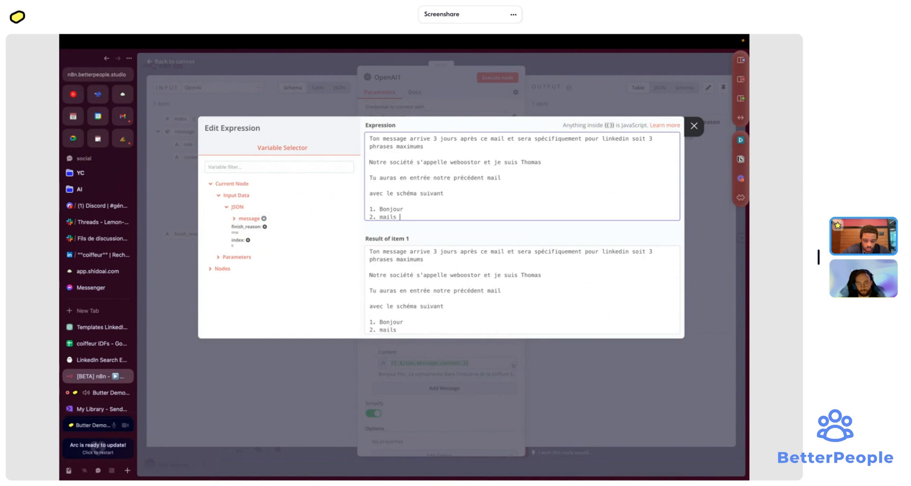
pyautogui.write('st')
pyautogui.write('^')
pyautogui.write('tre dans')
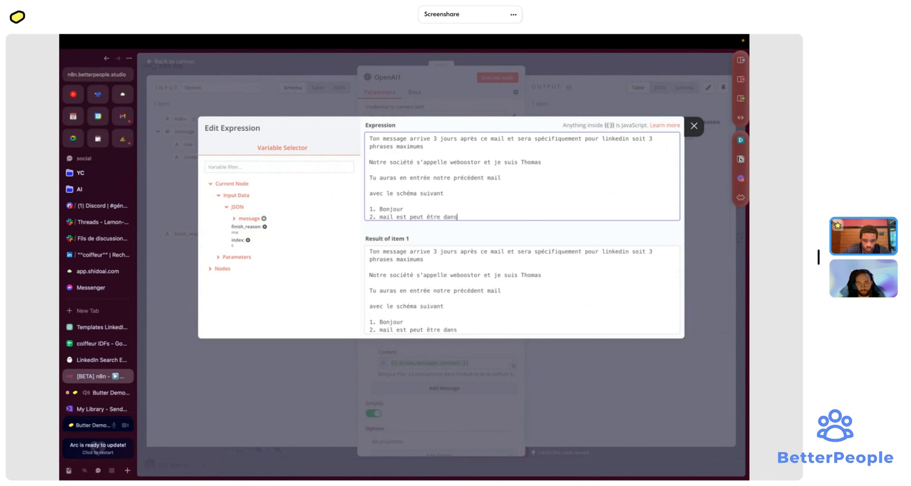
pyautogui.press('super+BackSpace')
pyautogui.write('2. Pub ')
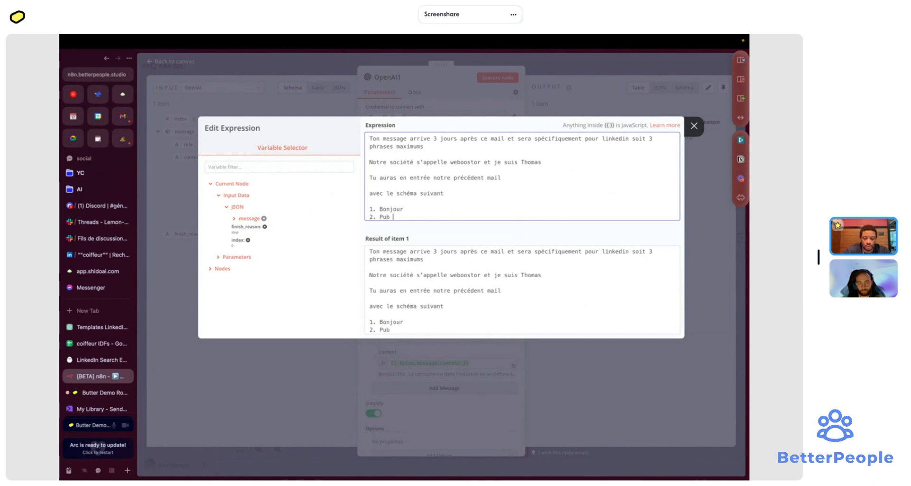
pyautogui.write('complexe')
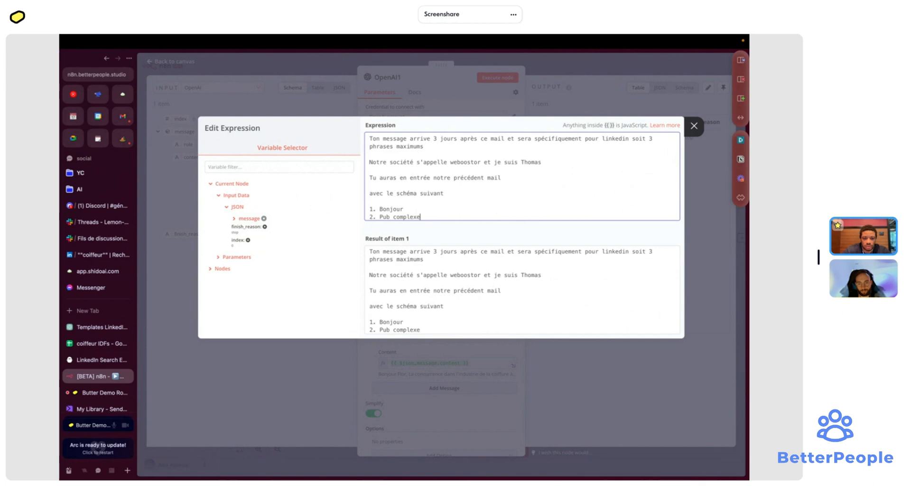
pyautogui.press('BackSpace')
pyautogui.press('BackSpace')
pyautogui.press('BackSpace')
pyautogui.write('P')
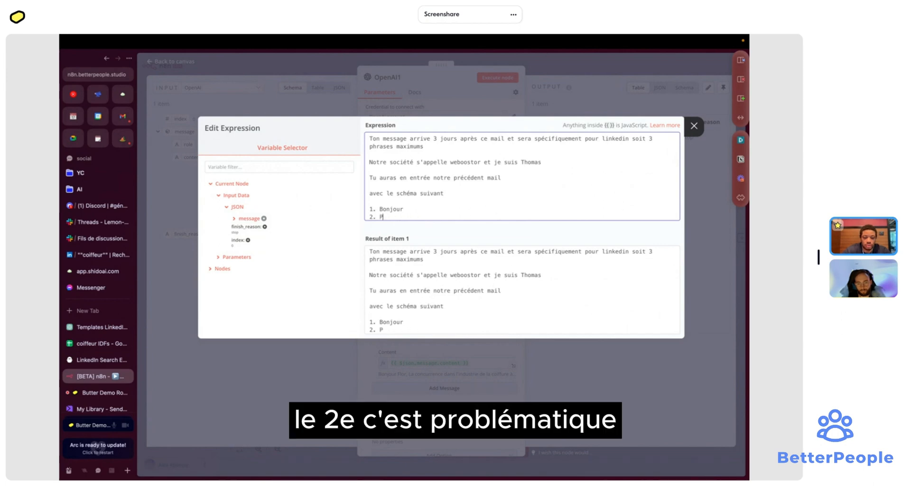
pyautogui.write('roblémat')
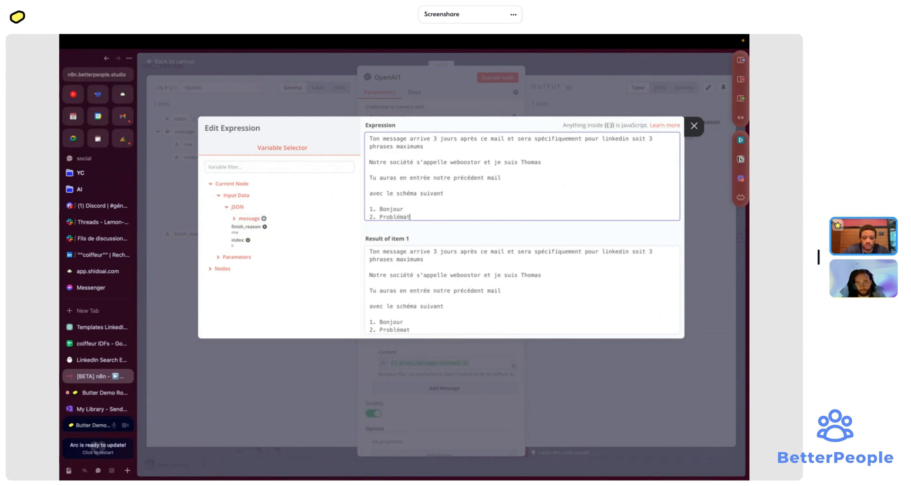
pyautogui.write('ique cout')
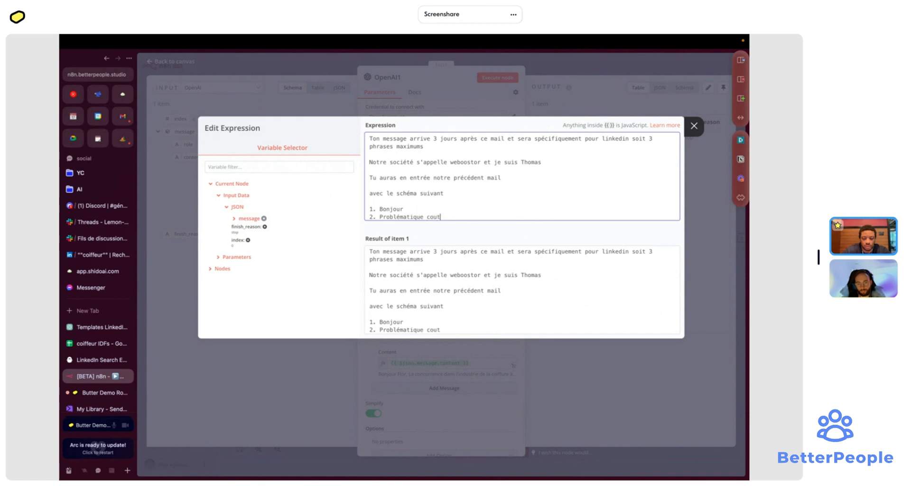
pyautogui.press('BackSpace')
pyautogui.write('rte et ')
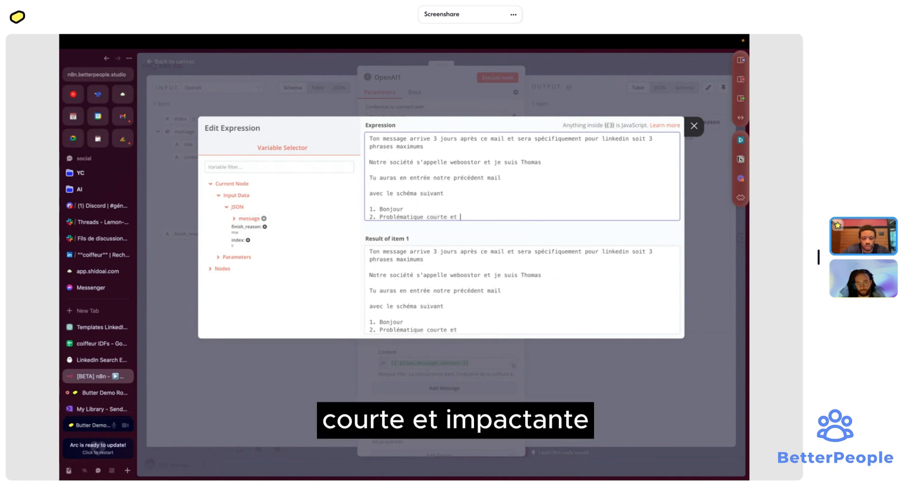
pyautogui.write('impactante')
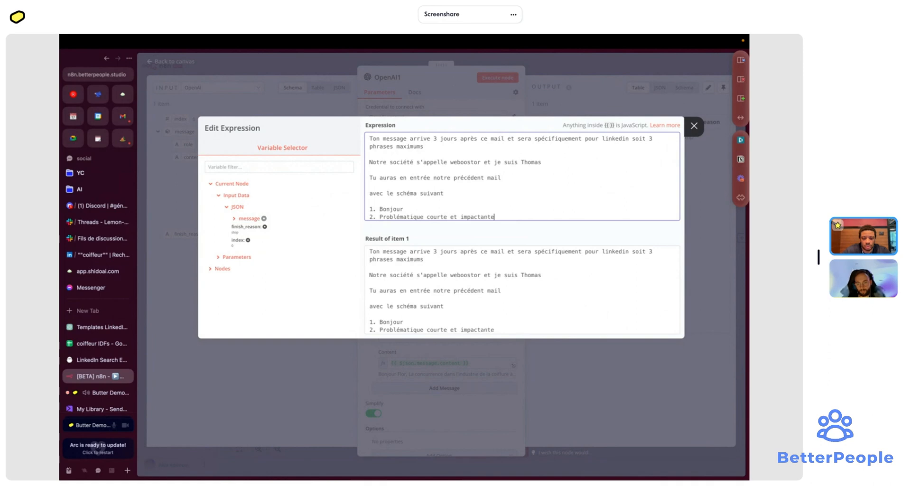
pyautogui.press('Return')
pyautogui.write('3. ré')
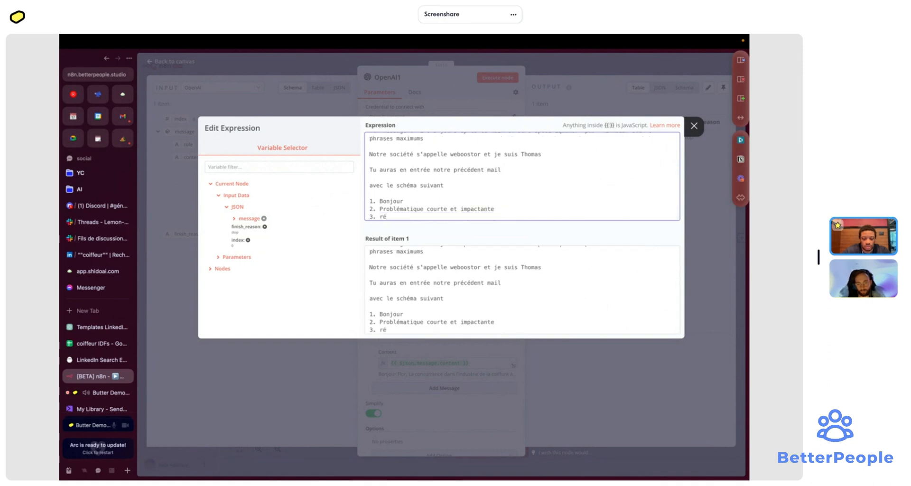
pyautogui.write('assur')
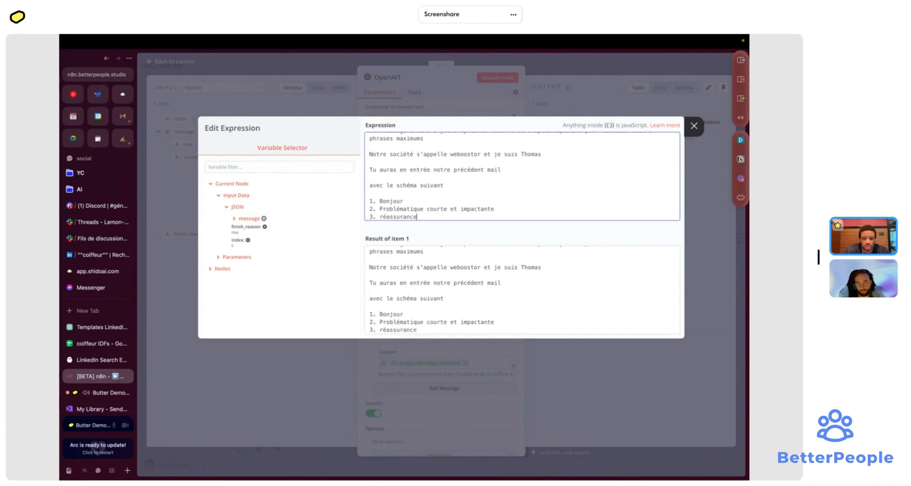
pyautogui.write('ance')
pyautogui.press('Return')
pyautogui.write('4.')
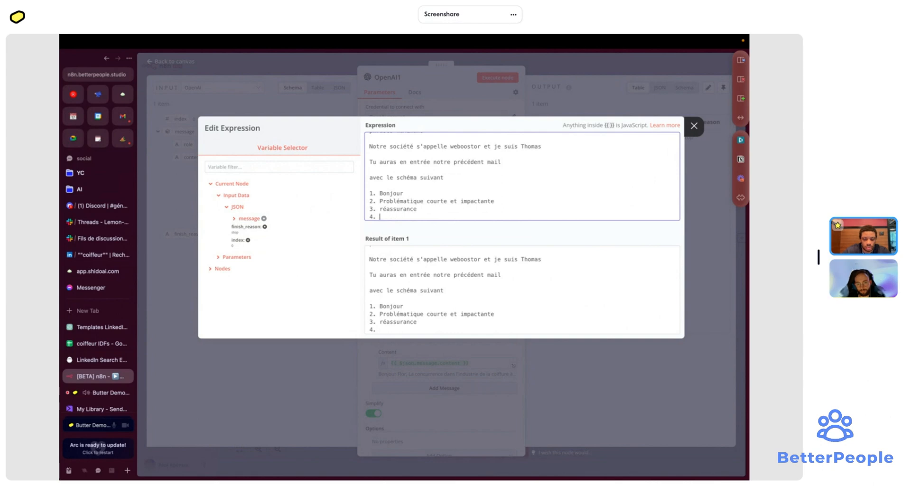
pyautogui.write('connexion pour en')
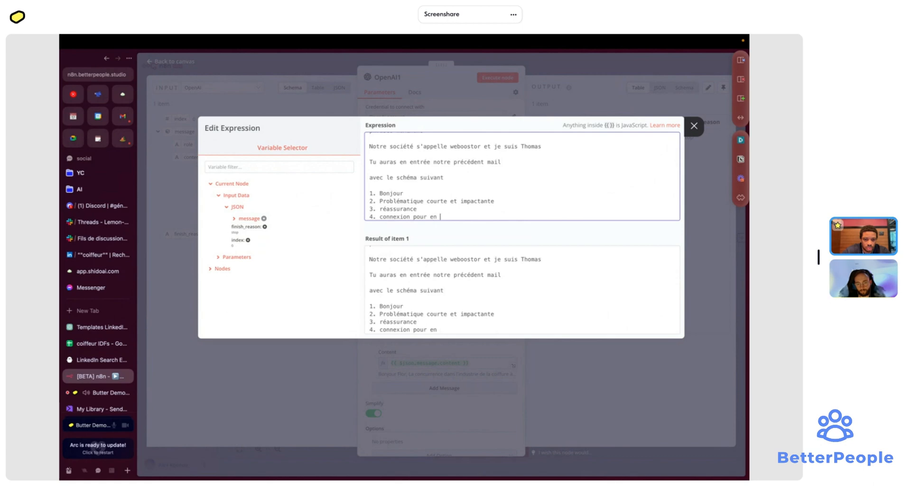
pyautogui.write(' dis')
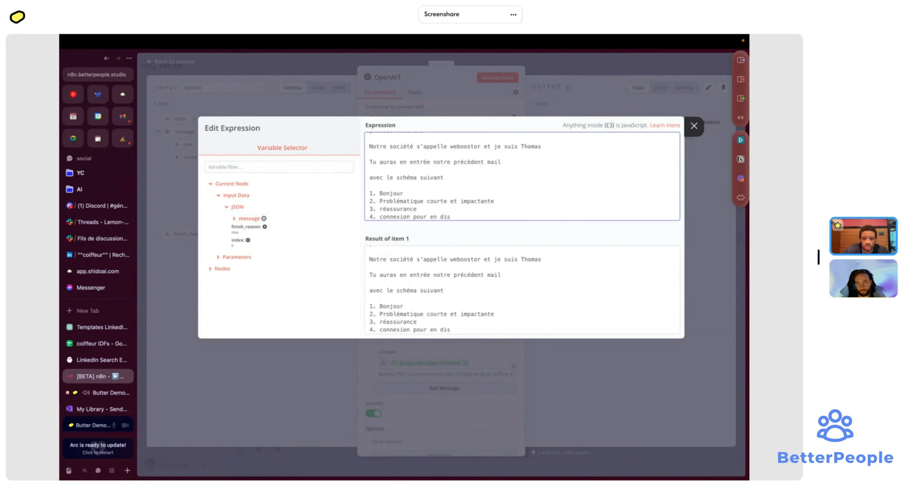
pyautogui.write('tucercuter (CTA)')
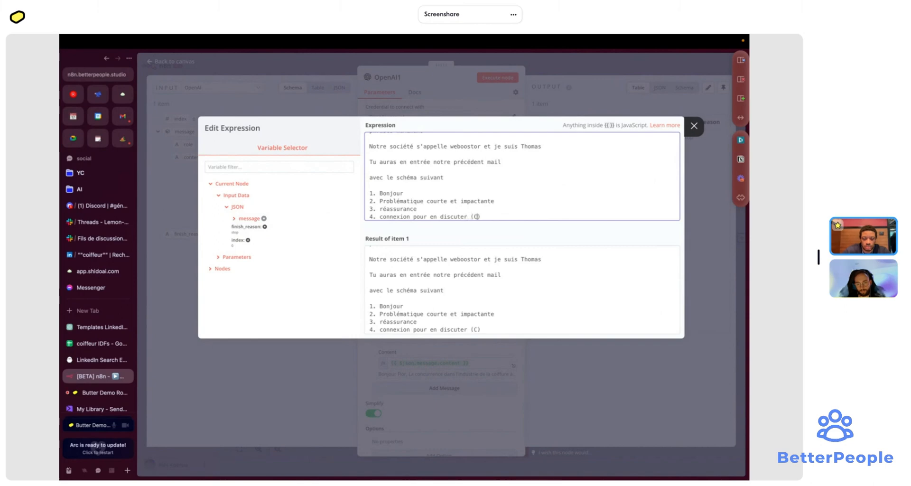
# - Rerun OpenAI1 with the new prompt and select the generated LinkedIn message
pyautogui.click(708, 182)
pyautogui.click(507, 79)
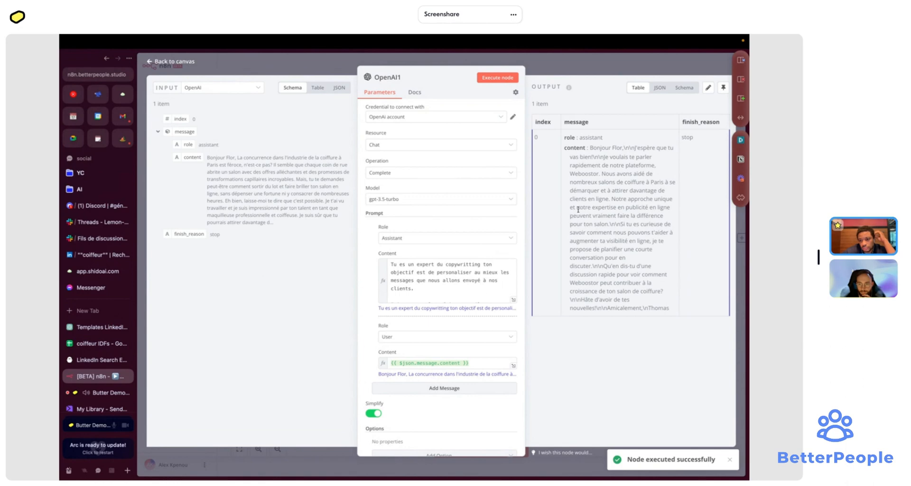
pyautogui.doubleClick(599, 147)
pyautogui.moveTo(591, 148); pyautogui.dragTo(660, 309)
pyautogui.hotkey('ctrl', 'c')
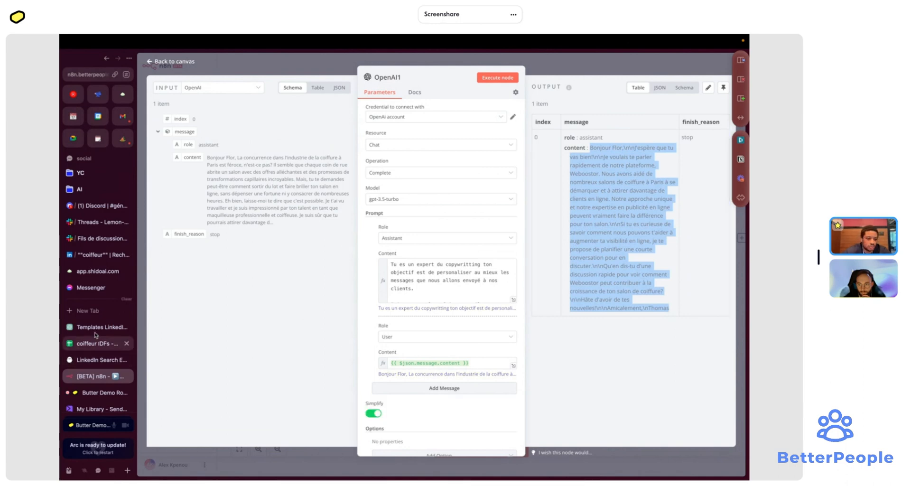
# - Paste the generated message into an online character counter: 688 characters, 101 words
pyautogui.click(88, 310)
pyautogui.write('charcounter')
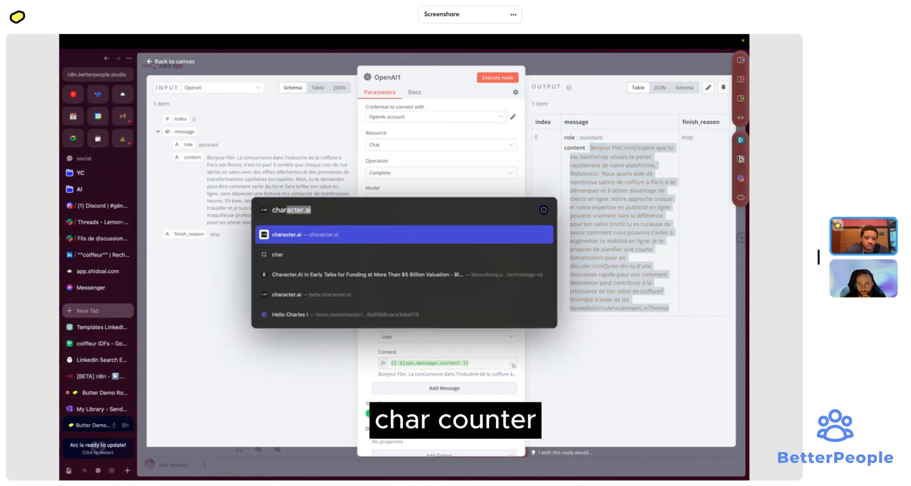
pyautogui.press('Return')
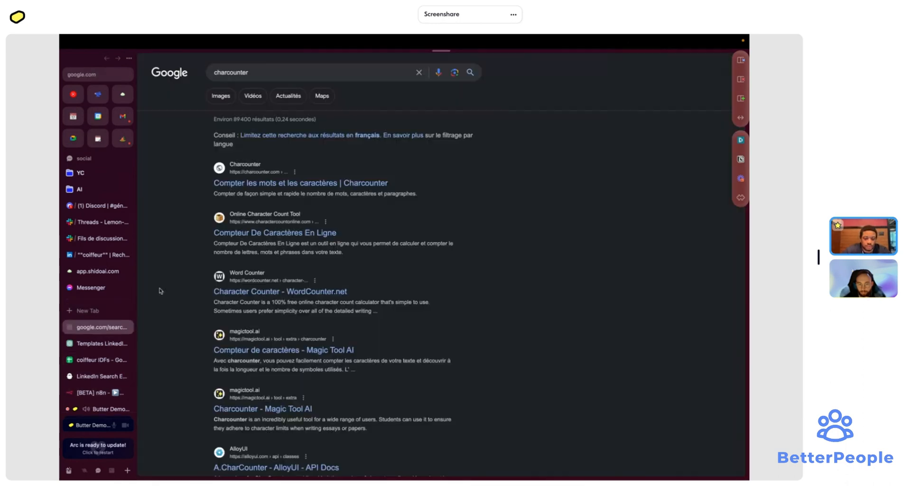
pyautogui.click(272, 236)
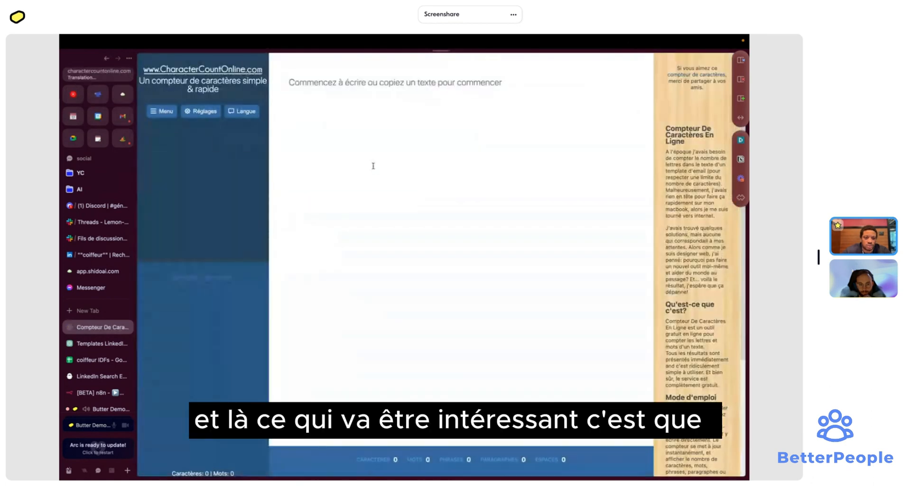
pyautogui.hotkey('ctrl', 'v')
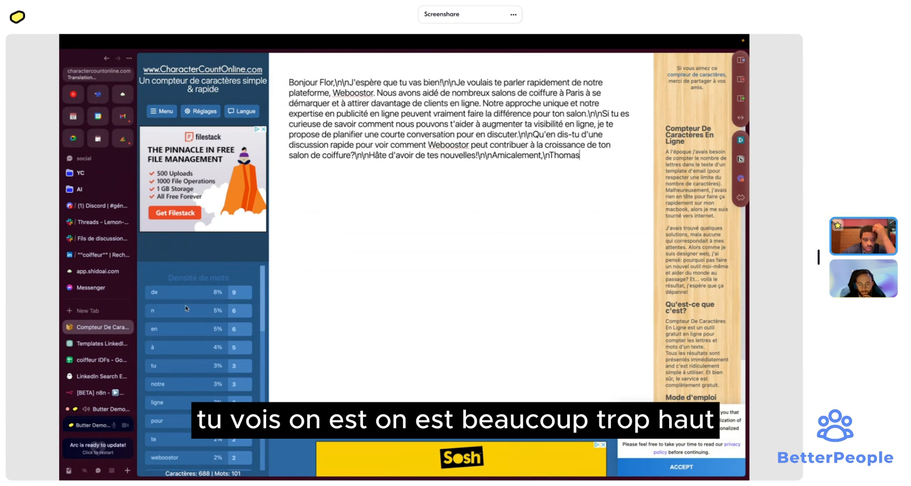
pyautogui.click(99, 393)
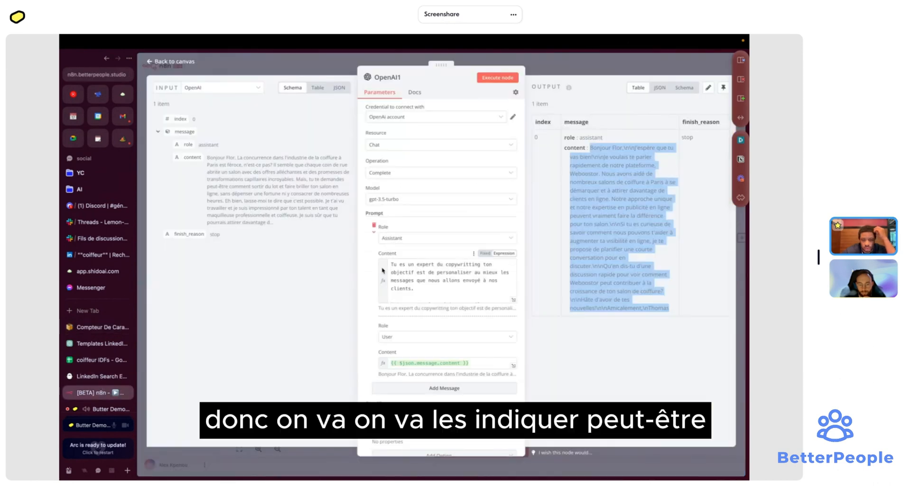
# - Change '3 phrases maximum' to 'en quelques mots (200 caractères max)' in OpenAI1's prompt
pyautogui.scroll(-1, 383, 270)
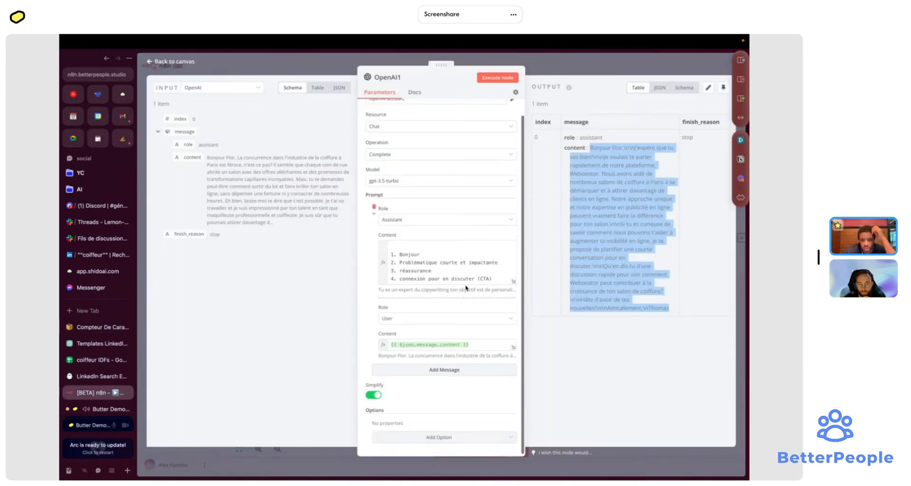
pyautogui.scroll(-5, 469, 279)
pyautogui.scroll(3, 469, 279)
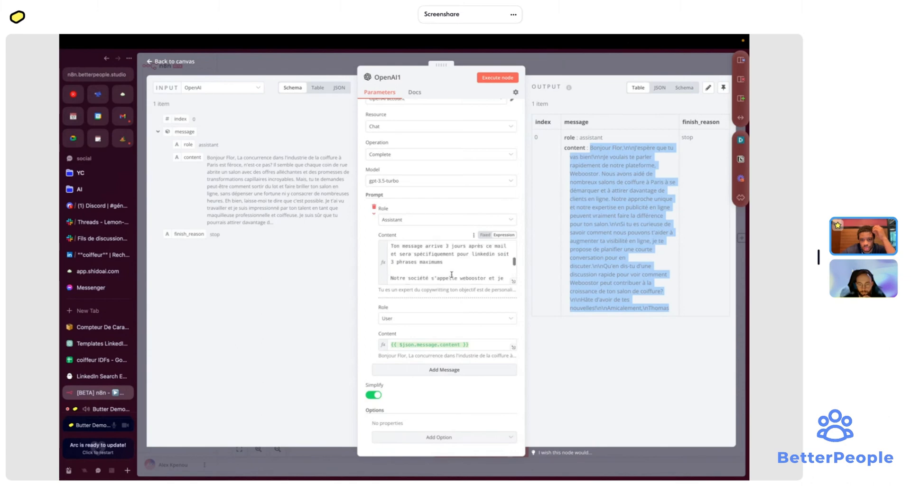
pyautogui.click(398, 266)
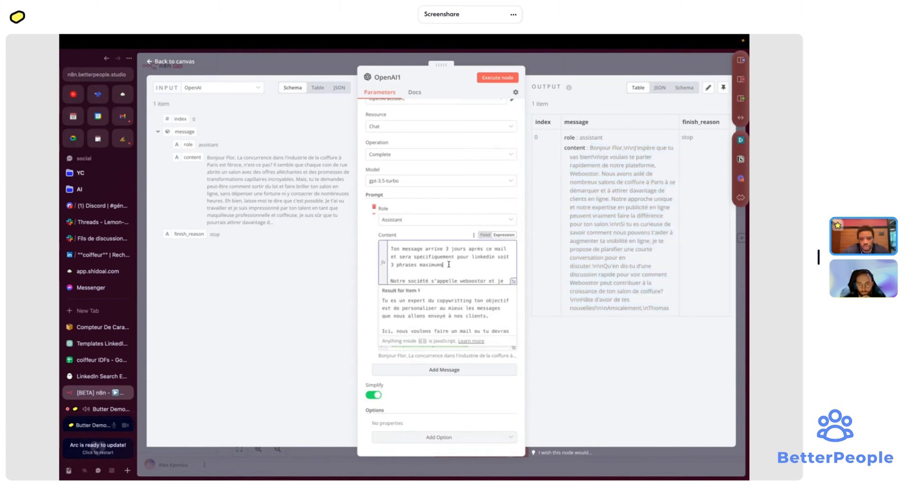
pyautogui.doubleClick(398, 266)
pyautogui.press('BackSpace')
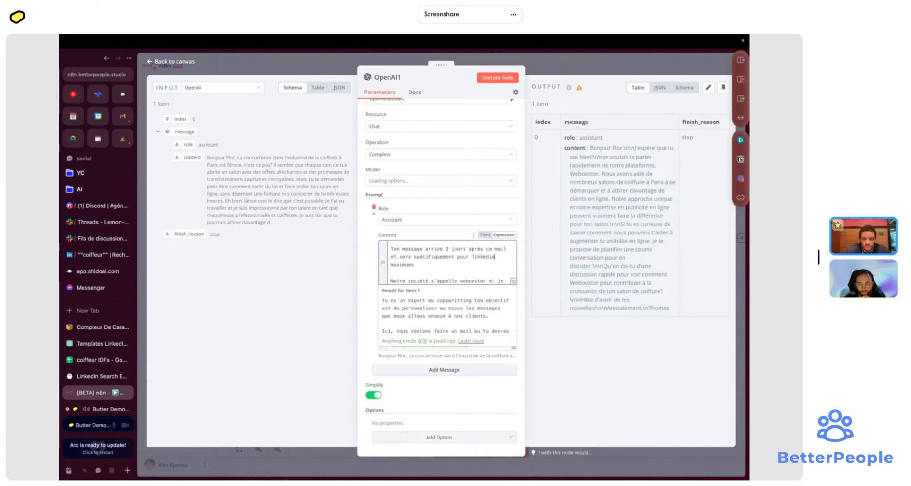
pyautogui.write('en ')
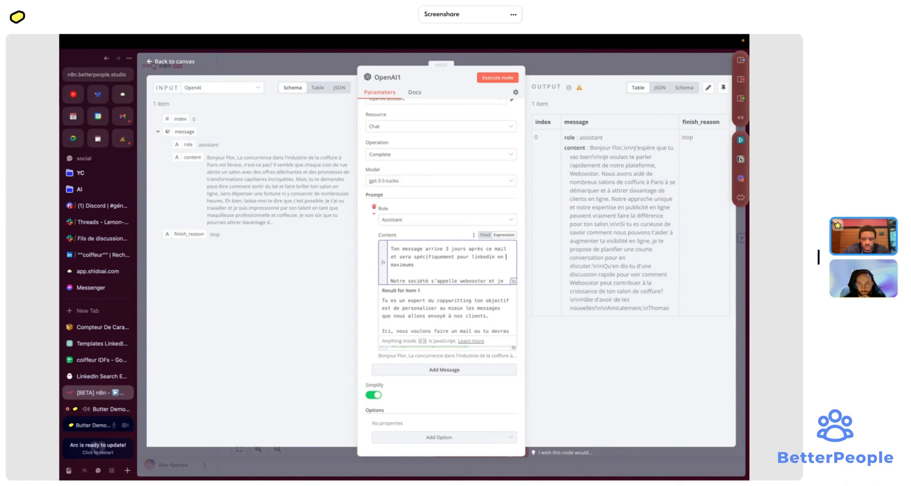
pyautogui.write('quelques')
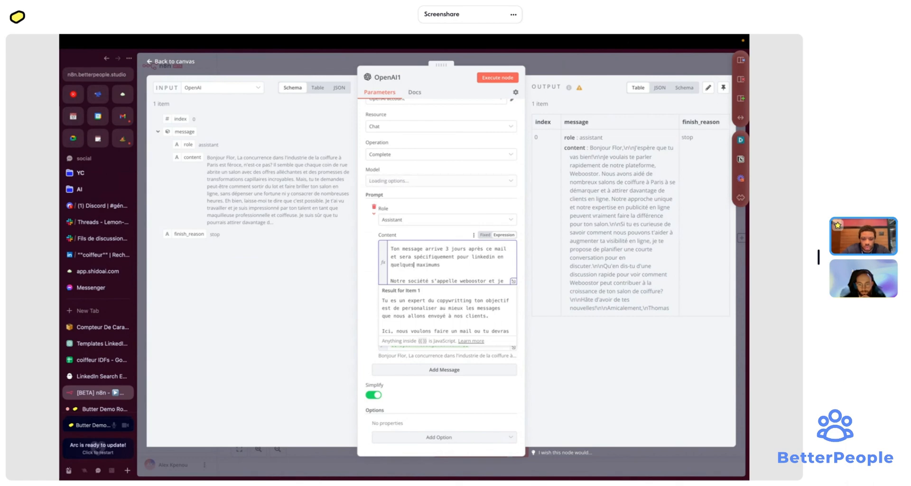
pyautogui.write(' mots')
pyautogui.click(470, 264)
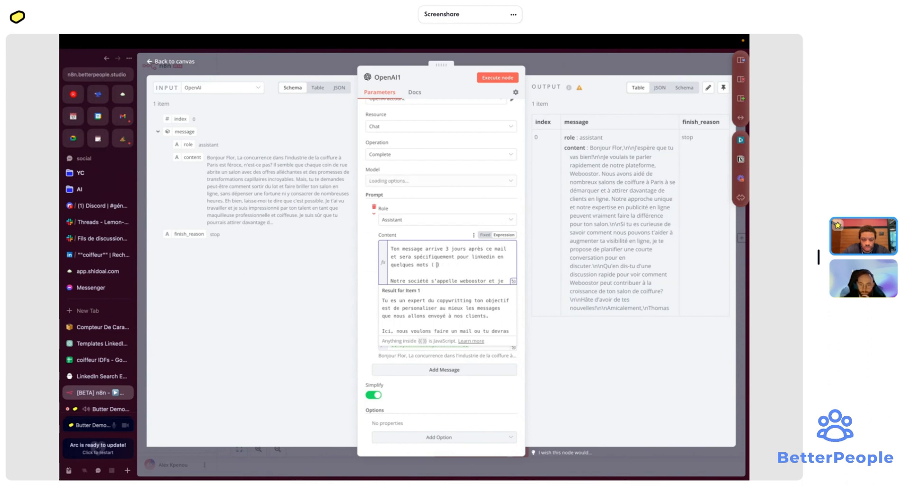
pyautogui.write('200 charact ')
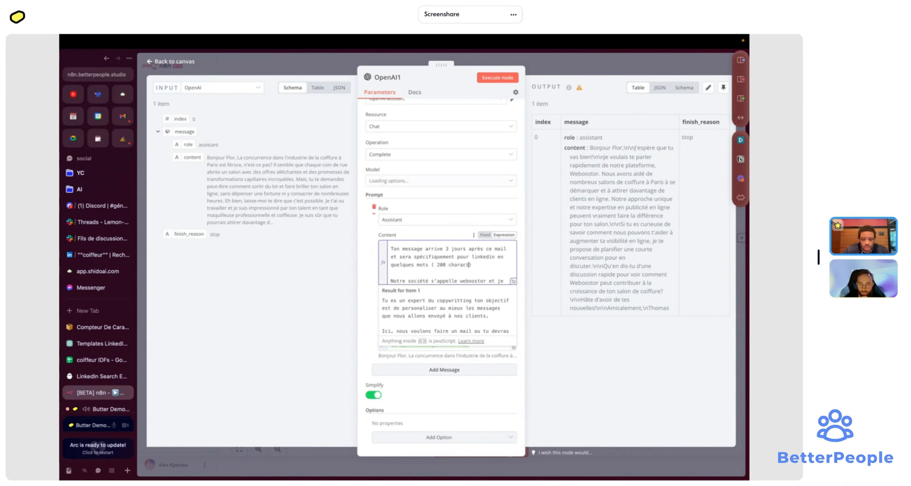
pyautogui.write('s ')
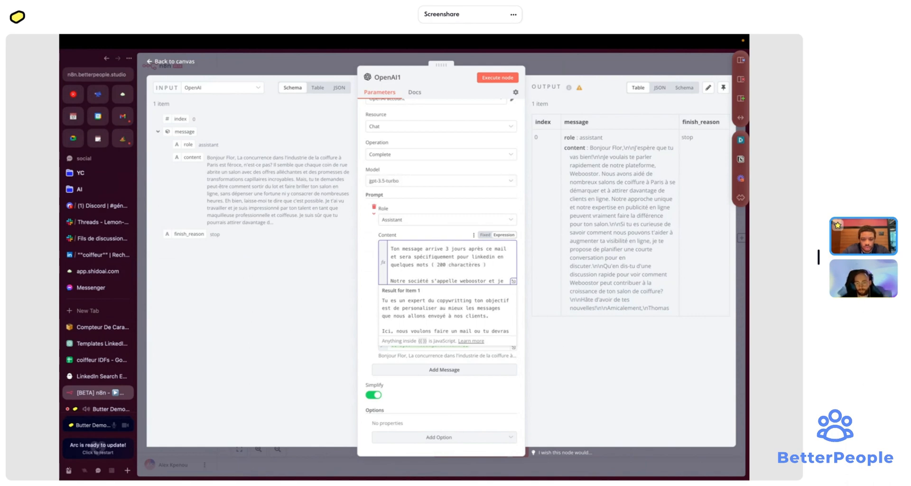
pyautogui.write('max')
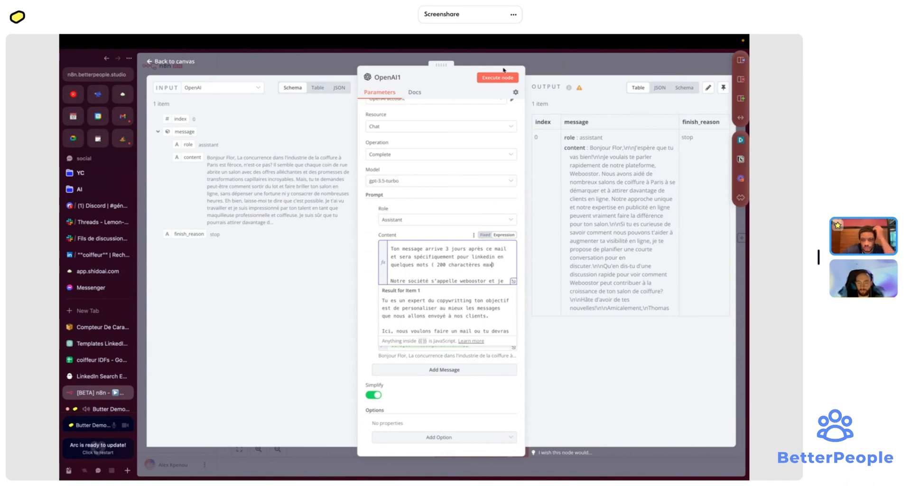
# - Rerun OpenAI1, getting a short hashtagged Weboostor pitch, and return to the canvas
pyautogui.click(498, 77)
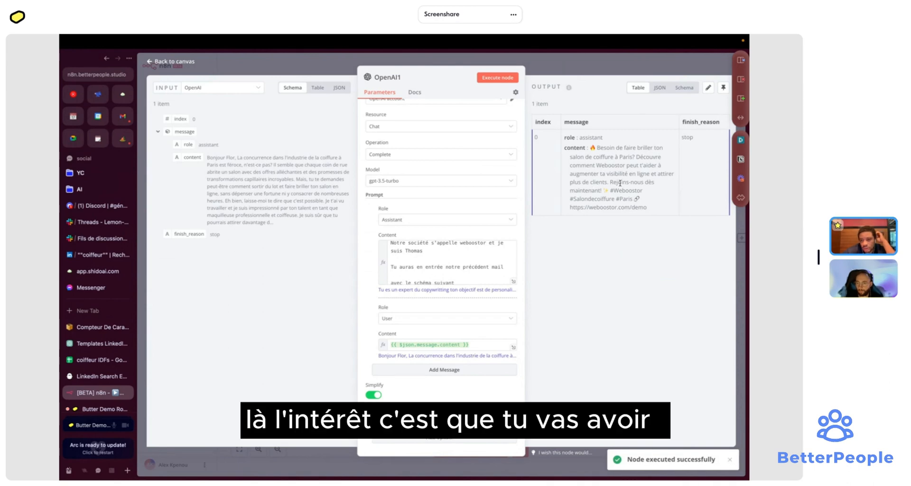
pyautogui.scroll(-3, 465, 261)
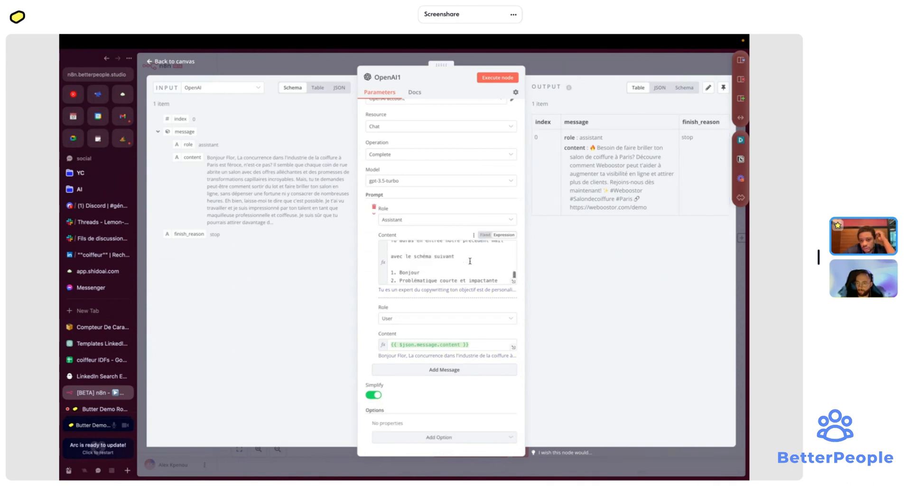
pyautogui.click(465, 261)
pyautogui.scroll(-4, 463, 263)
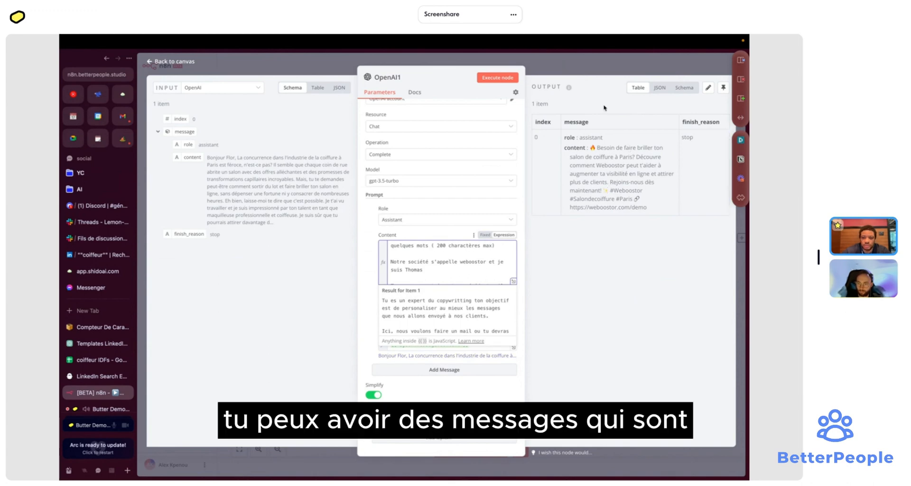
pyautogui.click(541, 63)
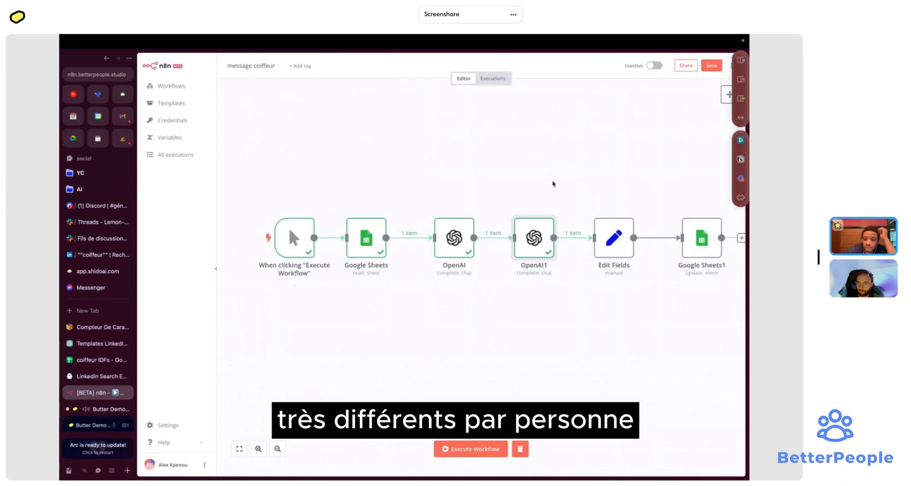
# - Append the OpenAI message content to the email field's value in Edit Fields
pyautogui.doubleClick(615, 240)
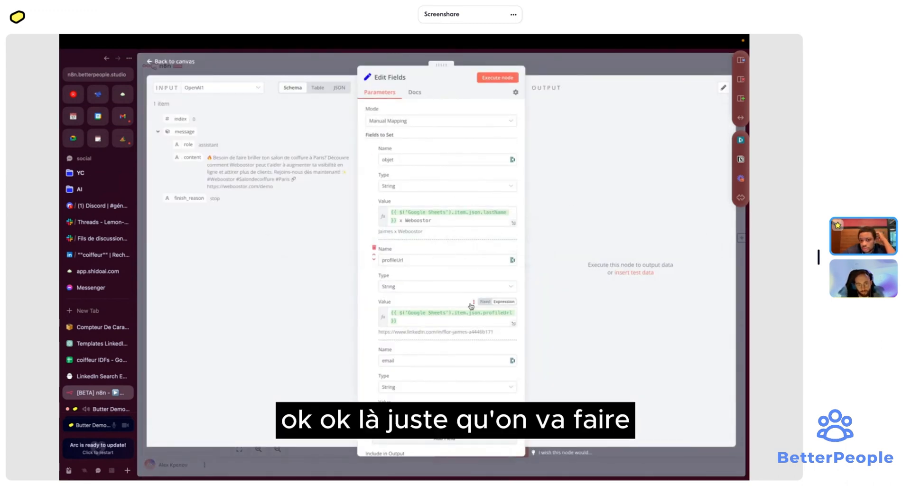
pyautogui.scroll(-2, 470, 306)
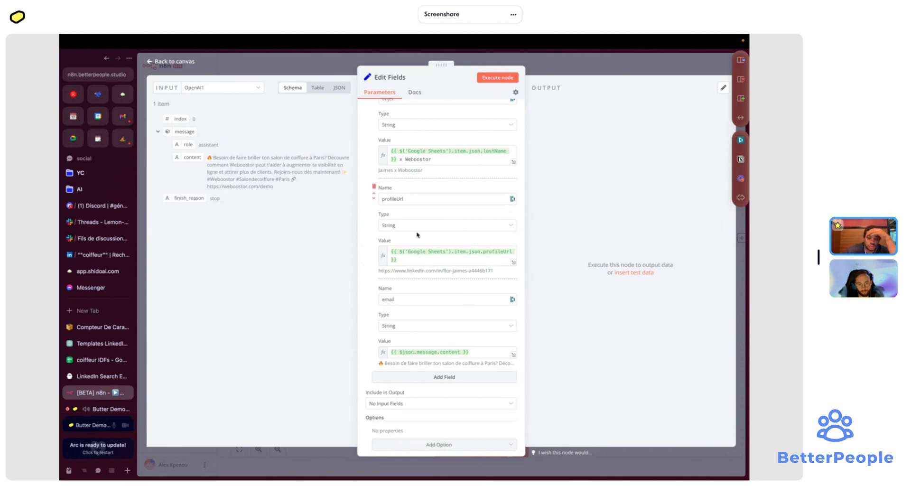
pyautogui.click(513, 356)
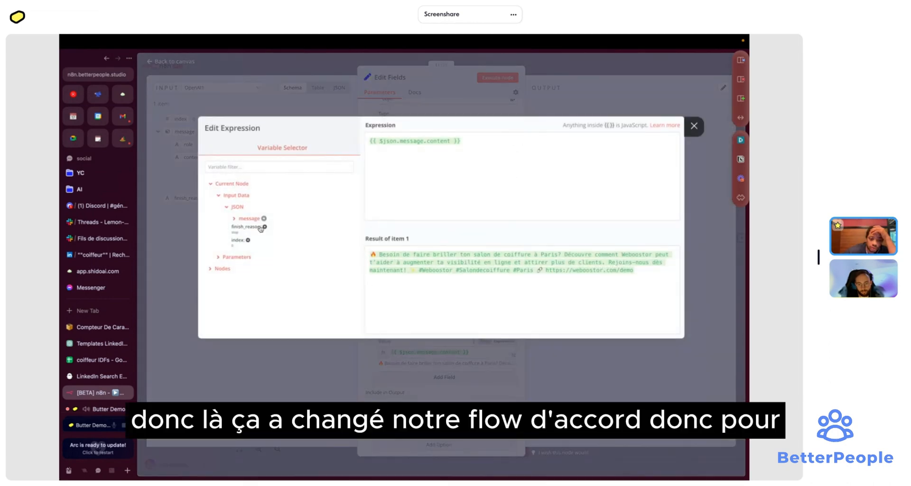
pyautogui.click(297, 104)
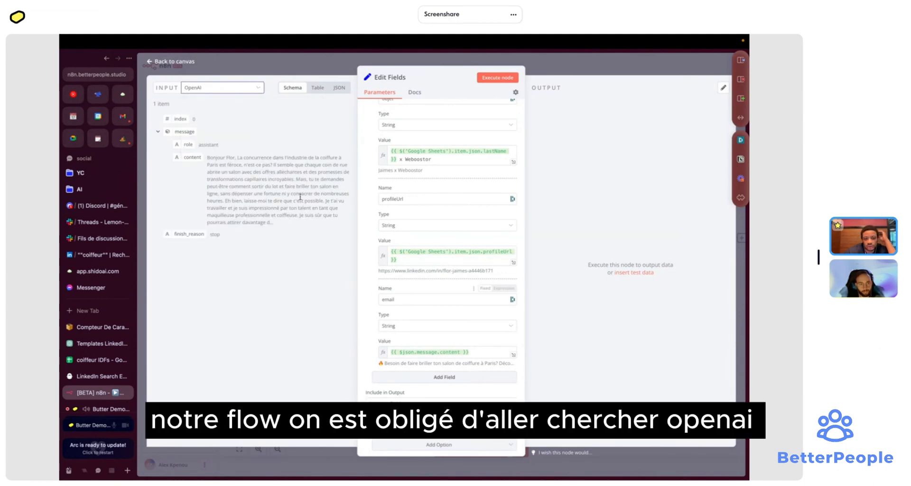
pyautogui.moveTo(193, 157); pyautogui.dragTo(445, 359)
# - Add a linkedin field whose value is OpenAI1's message content, {{ $json.message.content }}
pyautogui.click(445, 385)
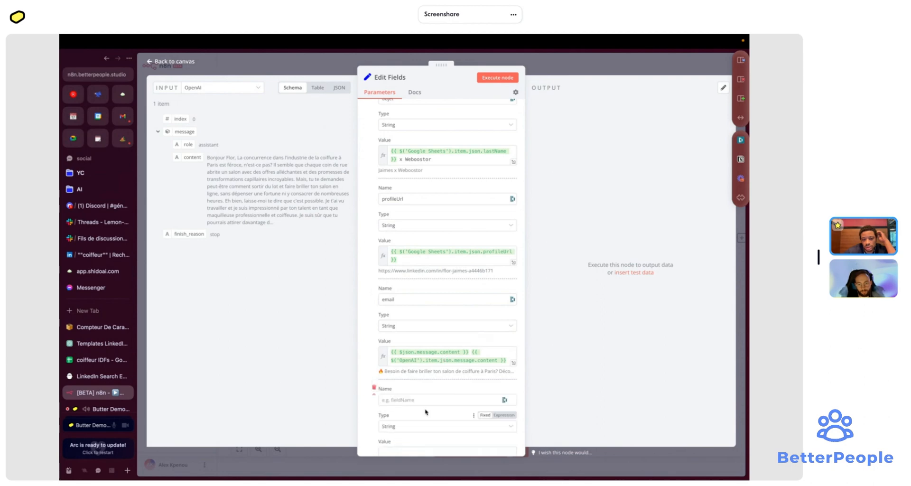
pyautogui.click(246, 90)
pyautogui.click(228, 112)
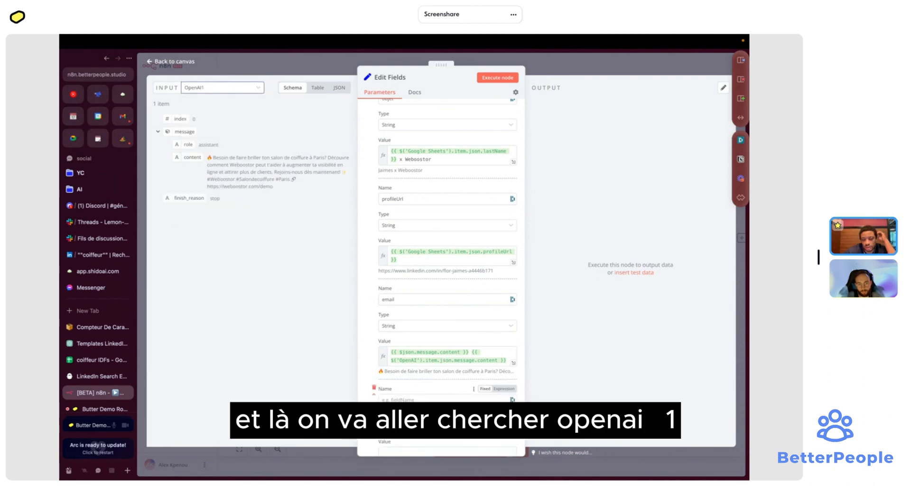
pyautogui.click(423, 400)
pyautogui.write('linkinde')
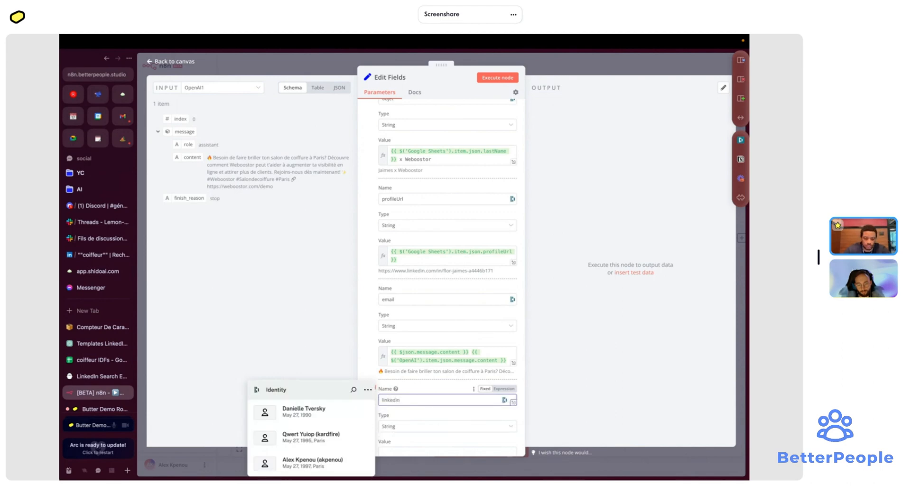
pyautogui.scroll(-3, 432, 346)
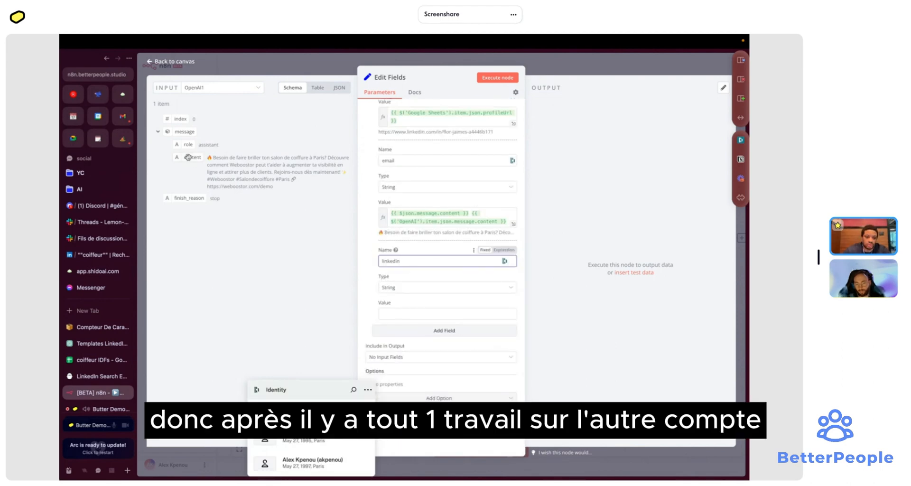
pyautogui.moveTo(189, 158); pyautogui.dragTo(415, 316)
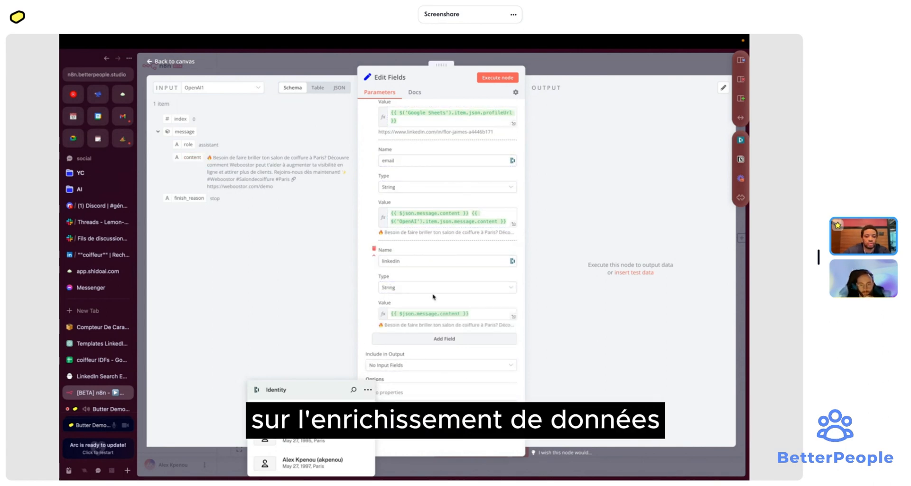
pyautogui.click(541, 62)
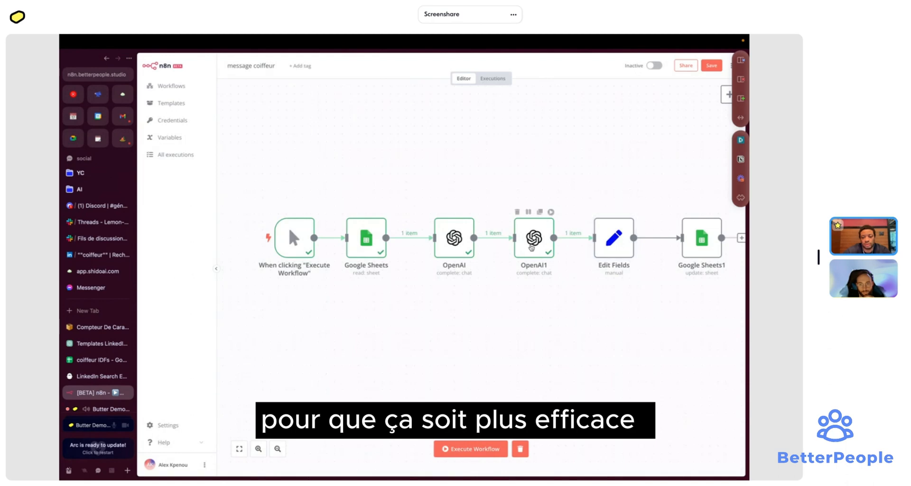
# - Add 'avec connaissance commune si dispo' to OpenAI1's réassurance prompt step and rerun the node
pyautogui.doubleClick(532, 247)
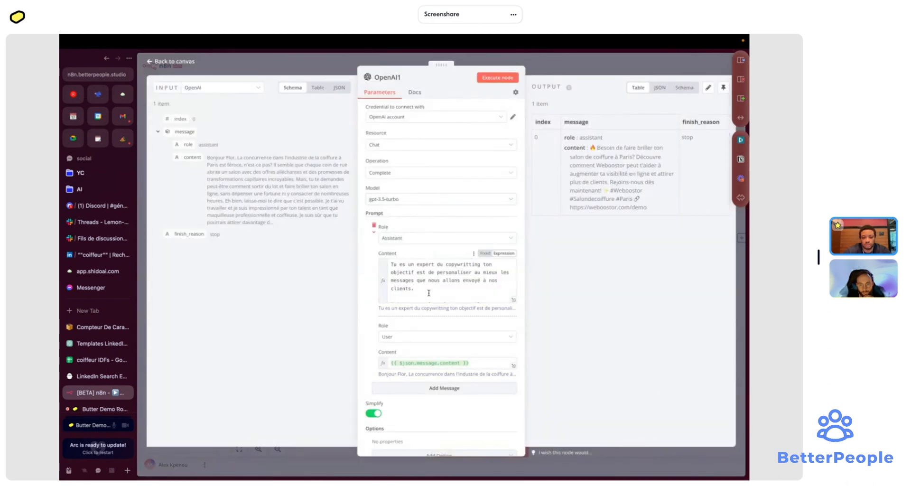
pyautogui.scroll(-3, 428, 293)
pyautogui.click(433, 289)
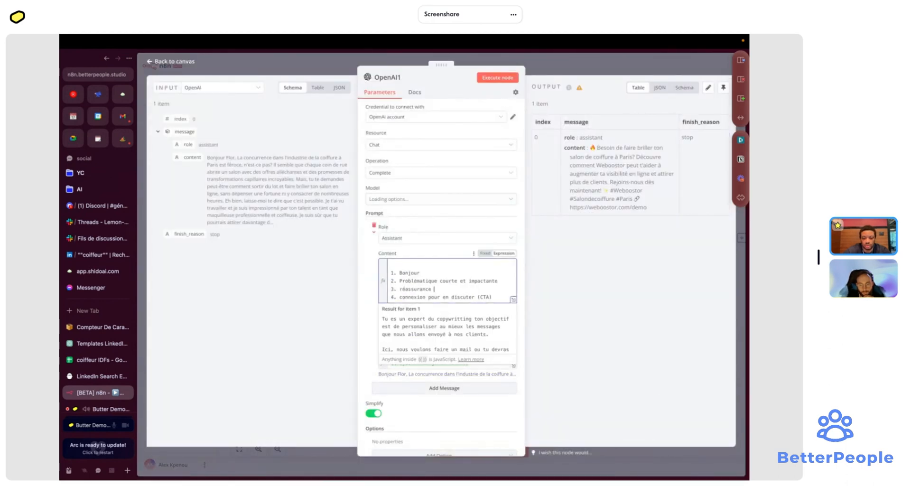
pyautogui.write('avec connaissance commun')
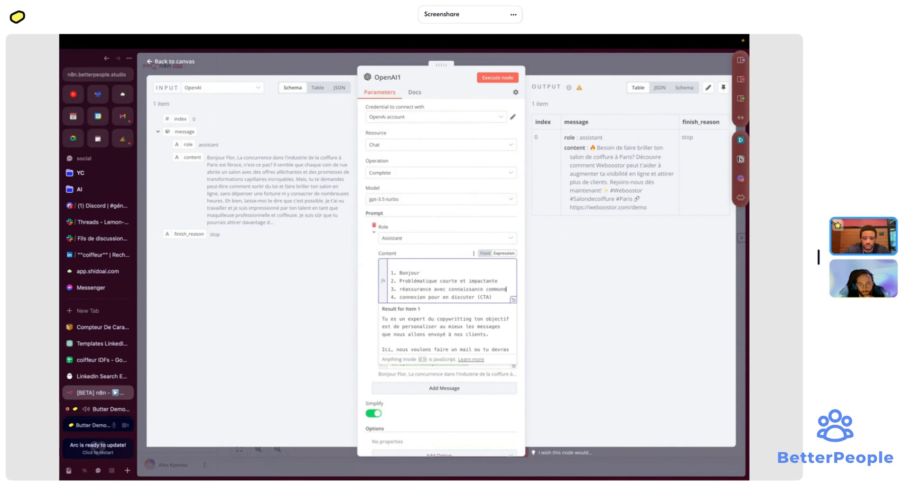
pyautogui.write('e si dispo')
pyautogui.click(495, 78)
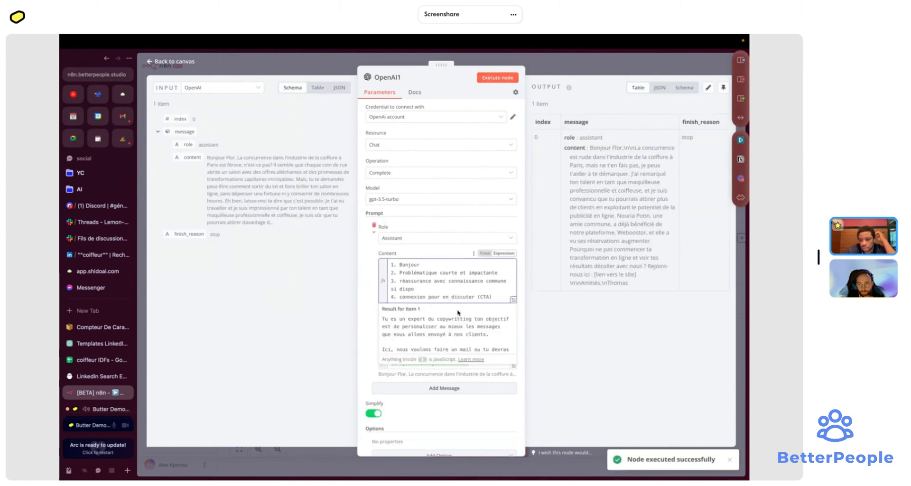
# - Review OpenAI1's user message expression and switch its model to gpt-4
pyautogui.scroll(-2, 458, 308)
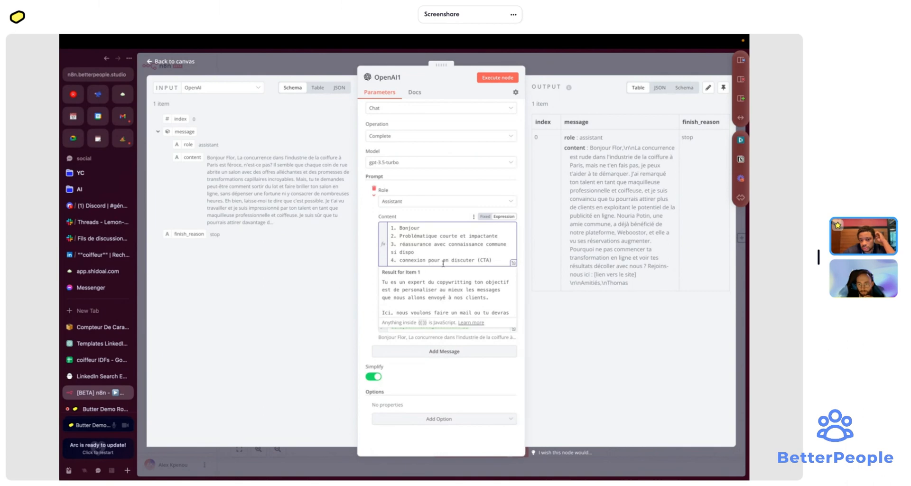
pyautogui.click(480, 329)
pyautogui.scroll(-10, 483, 345)
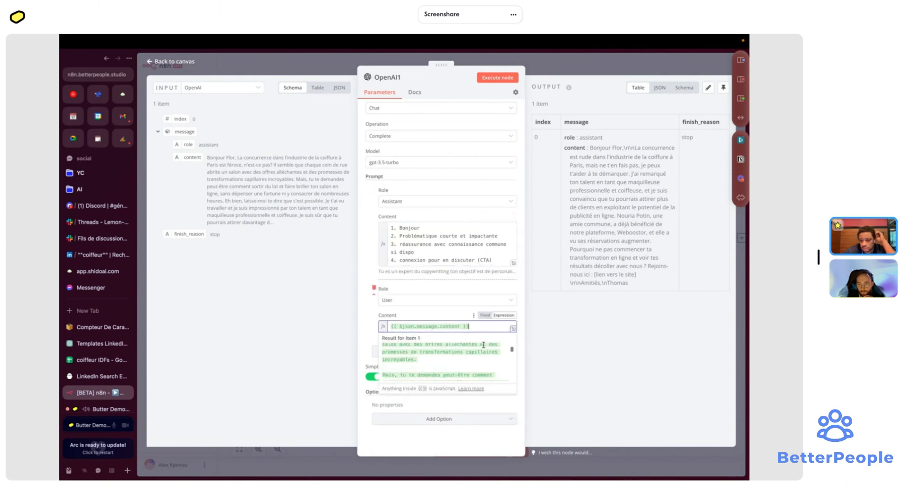
pyautogui.scroll(-10, 483, 345)
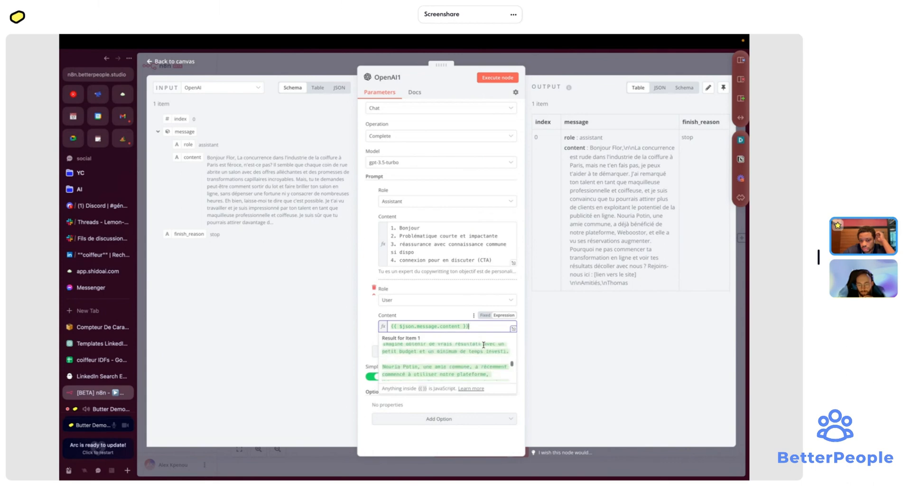
pyautogui.scroll(-2, 483, 345)
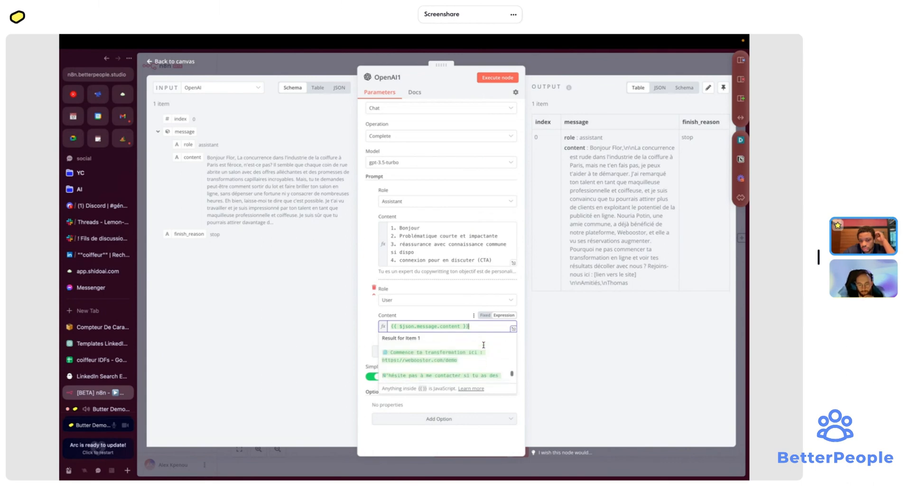
pyautogui.click(472, 164)
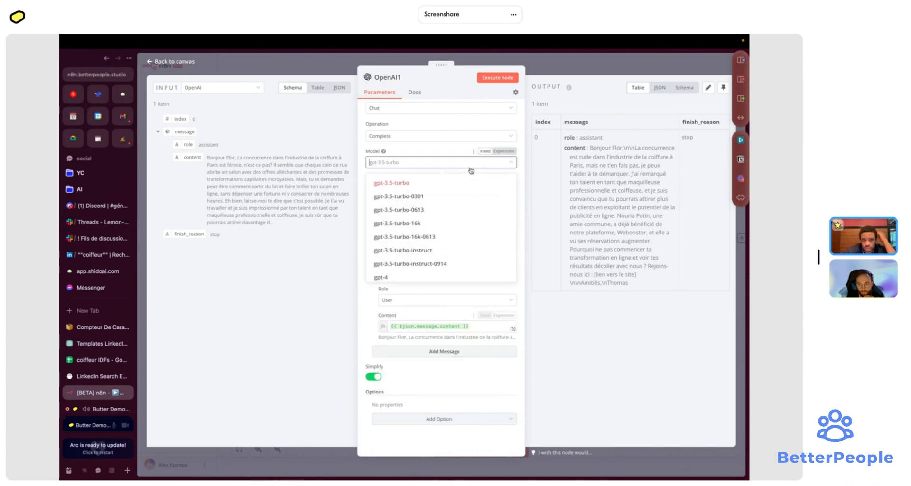
pyautogui.click(551, 72)
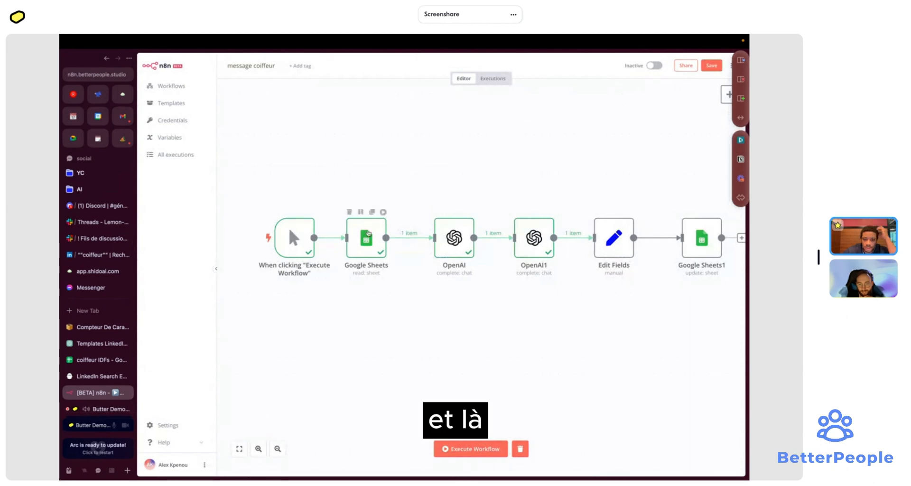
pyautogui.click(97, 361)
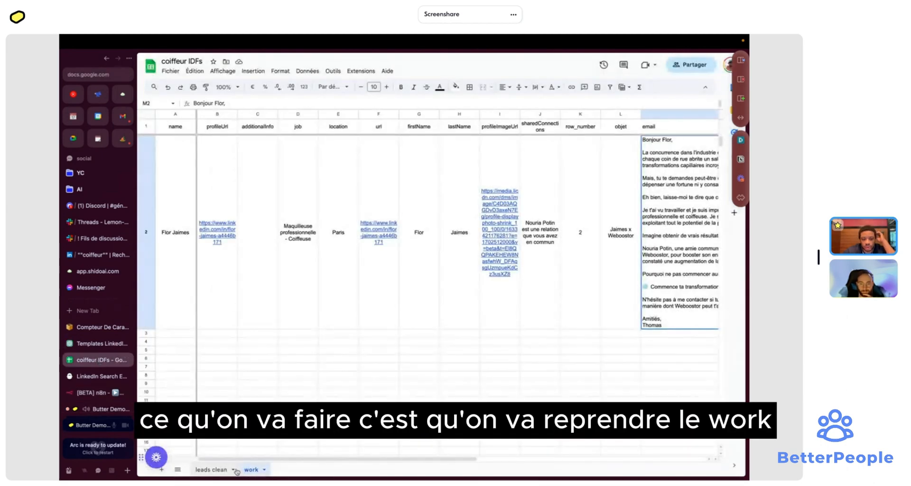
# - Filter leads clean by sharedConnections to exclude blank entries
pyautogui.click(211, 469)
pyautogui.click(171, 134)
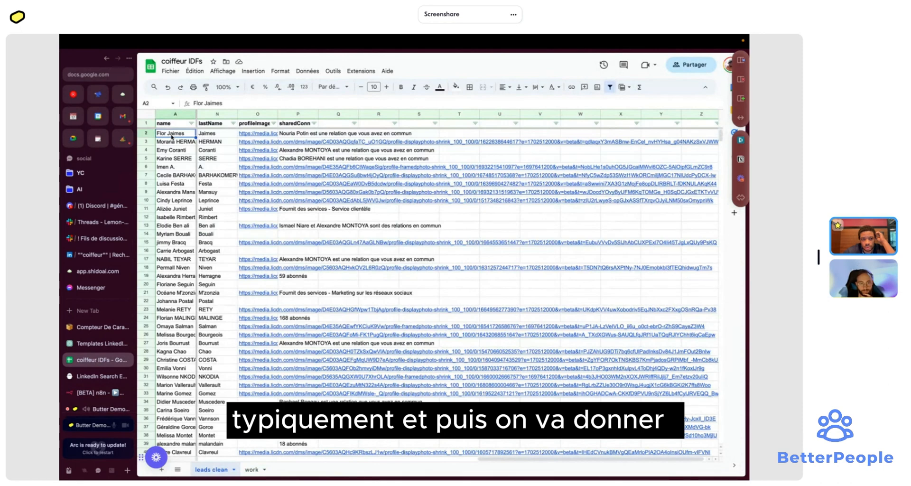
pyautogui.moveTo(171, 136); pyautogui.dragTo(397, 200)
pyautogui.hscroll(10, 396, 199)
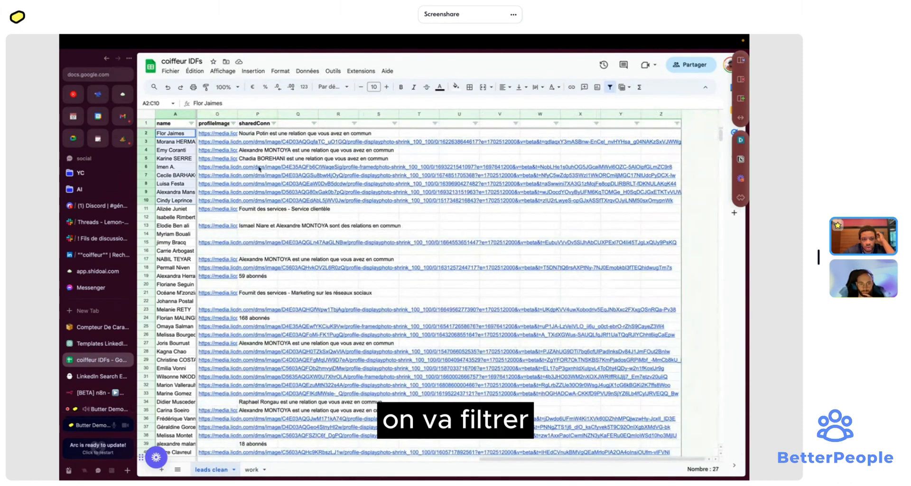
pyautogui.click(274, 123)
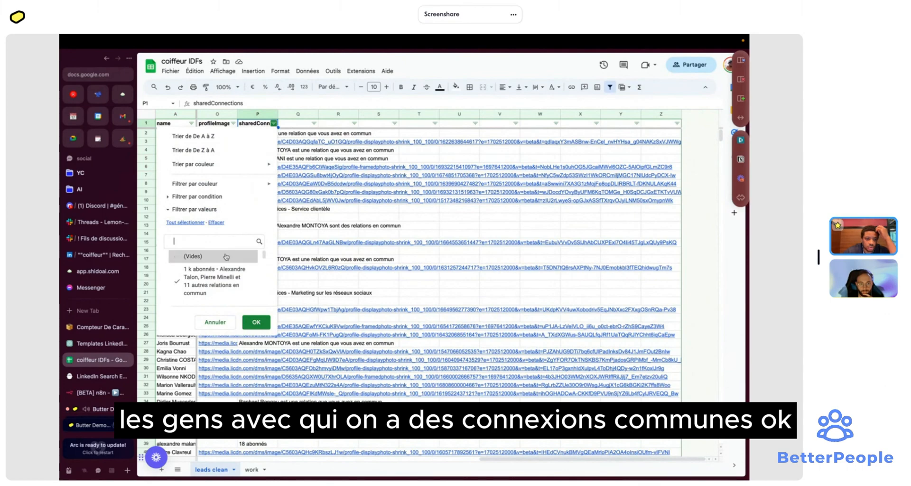
pyautogui.click(247, 256)
pyautogui.click(254, 322)
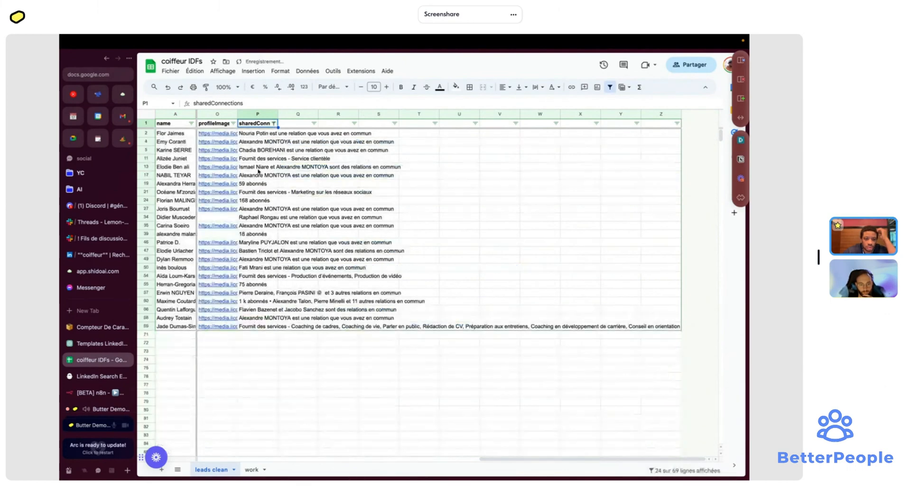
# - Copy the filtered lead range from A1 and select cell A1 on the work sheet
pyautogui.hscroll(-10, 266, 204)
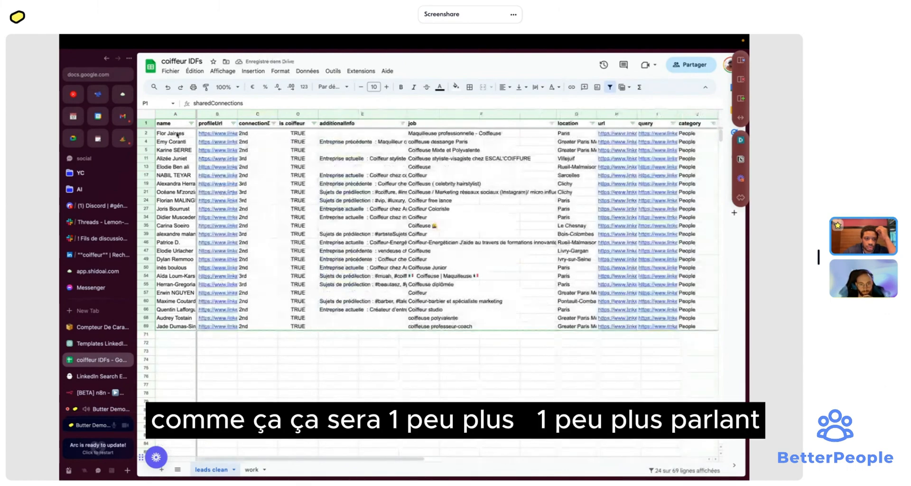
pyautogui.click(176, 134)
pyautogui.press('Up')
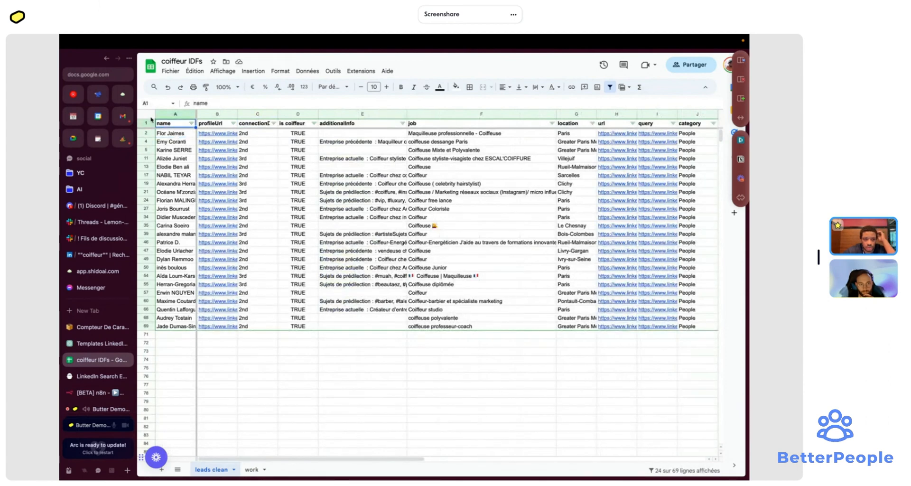
pyautogui.hotkey('ctrl', 'shift', 'Right')
pyautogui.hotkey('ctrl', 'shift', 'Down')
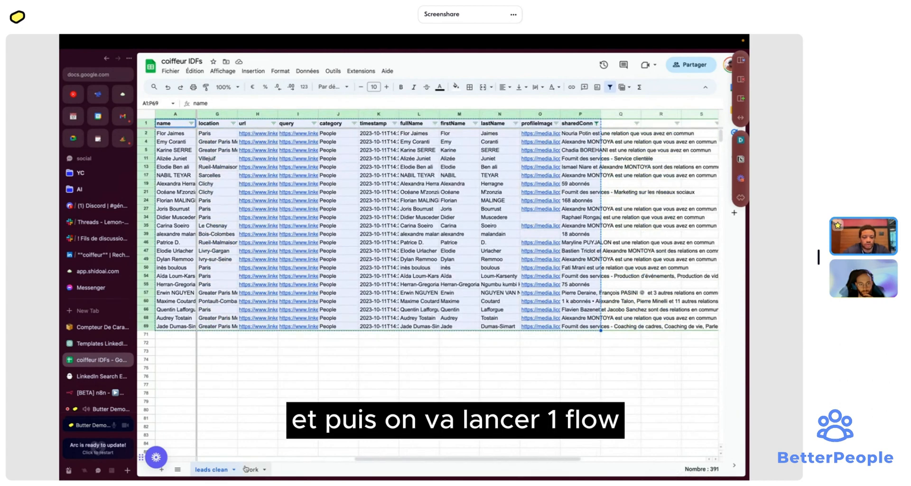
pyautogui.click(250, 469)
pyautogui.click(161, 125)
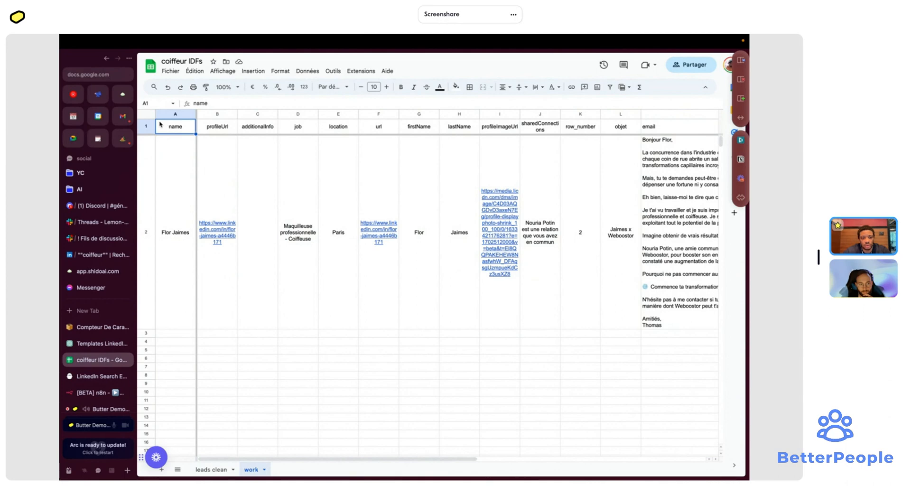
# - Paste the filtered leads at A1 and delete the is coiffeur column
pyautogui.hotkey('ctrl', 'v')
pyautogui.click(295, 114)
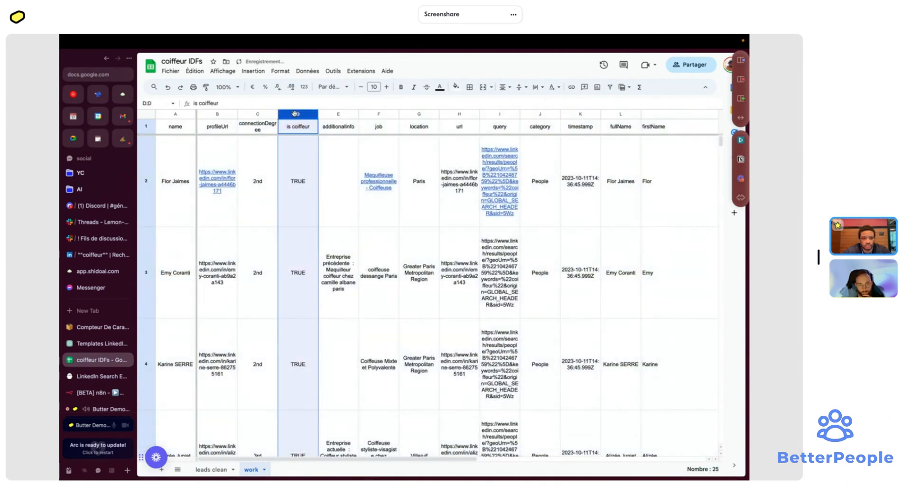
pyautogui.rightClick(295, 114)
pyautogui.click(344, 207)
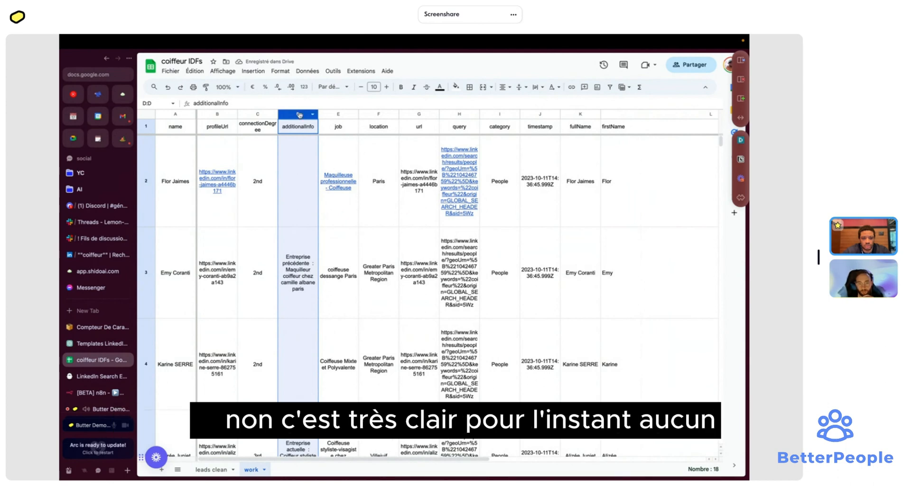
# - Delete the additionalInfo, connectionDegree and query columns
pyautogui.rightClick(299, 116)
pyautogui.click(344, 214)
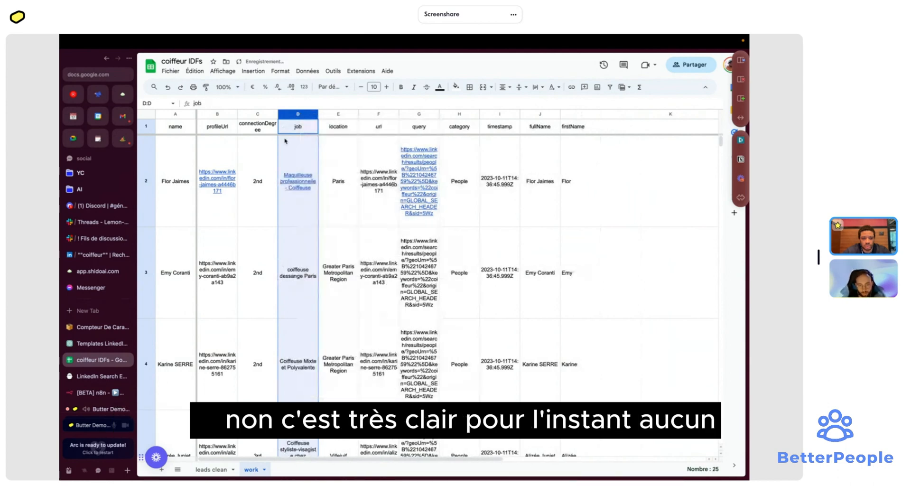
pyautogui.click(265, 114)
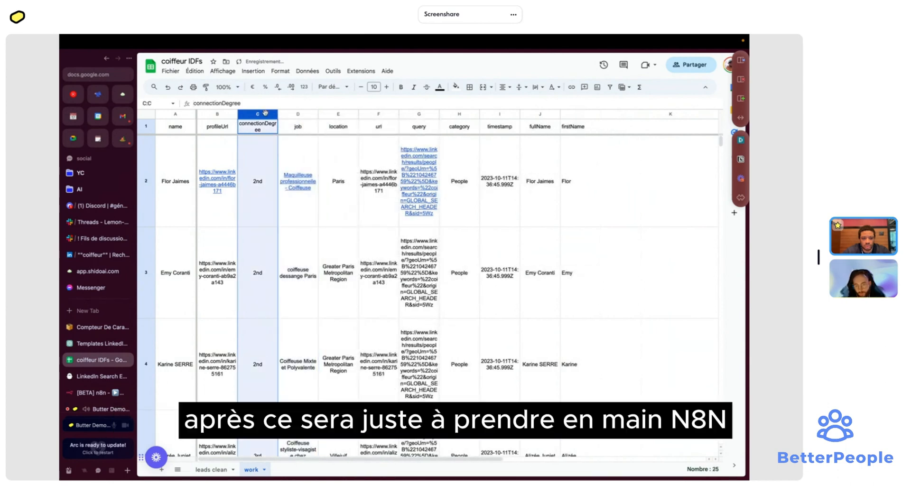
pyautogui.press('super+alt+minus')
pyautogui.rightClick(385, 116)
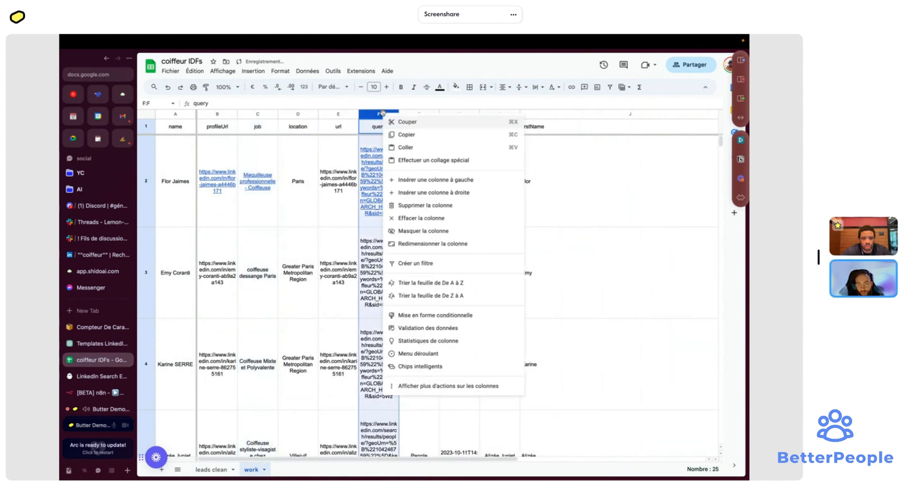
pyautogui.click(414, 203)
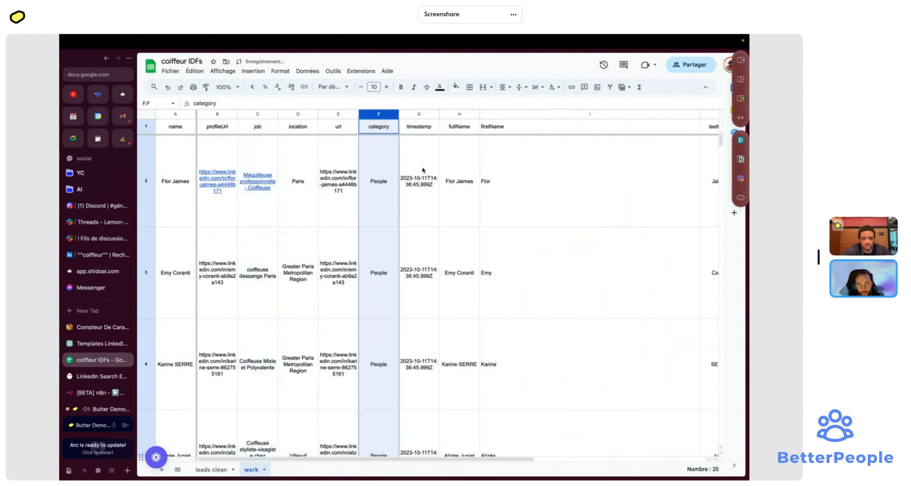
# - Delete the url, category and timestamp columns from the work sheet
pyautogui.keyDown('shift'); pyautogui.click(404, 118); pyautogui.keyUp('shift')
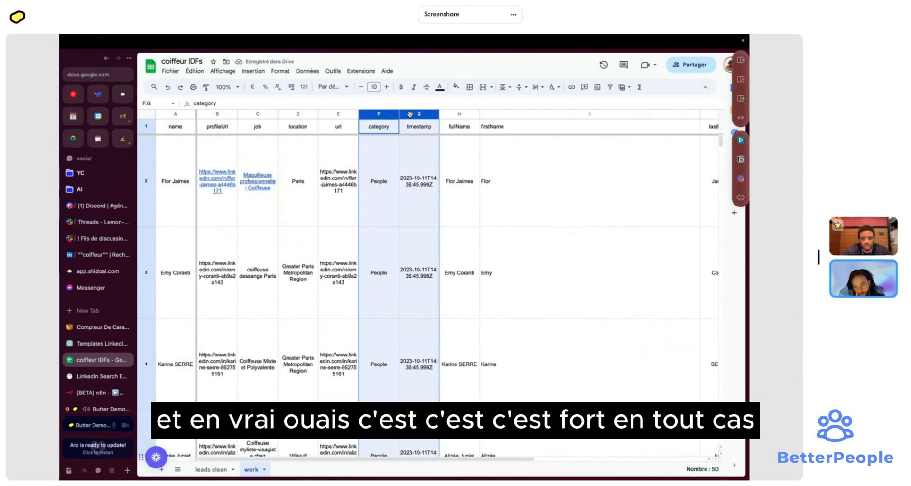
pyautogui.hscroll(3, 473, 121)
pyautogui.keyDown('shift'); pyautogui.click(472, 117); pyautogui.keyUp('shift')
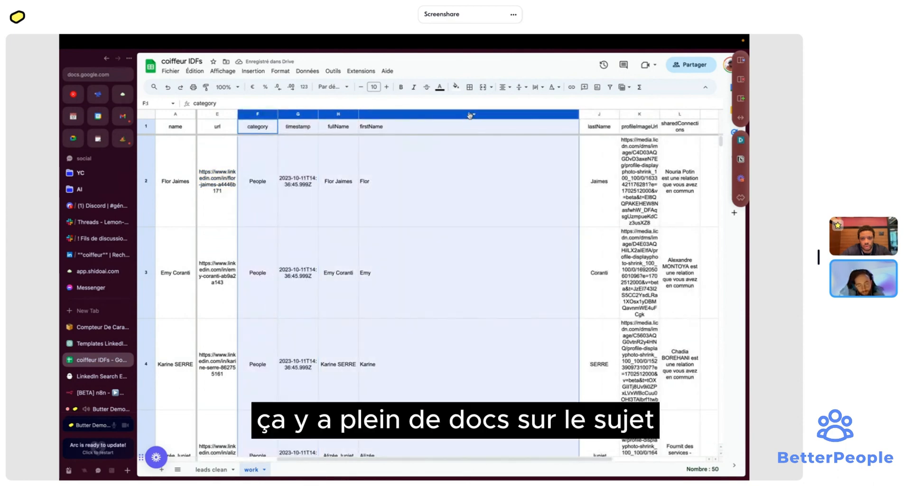
pyautogui.click(281, 128)
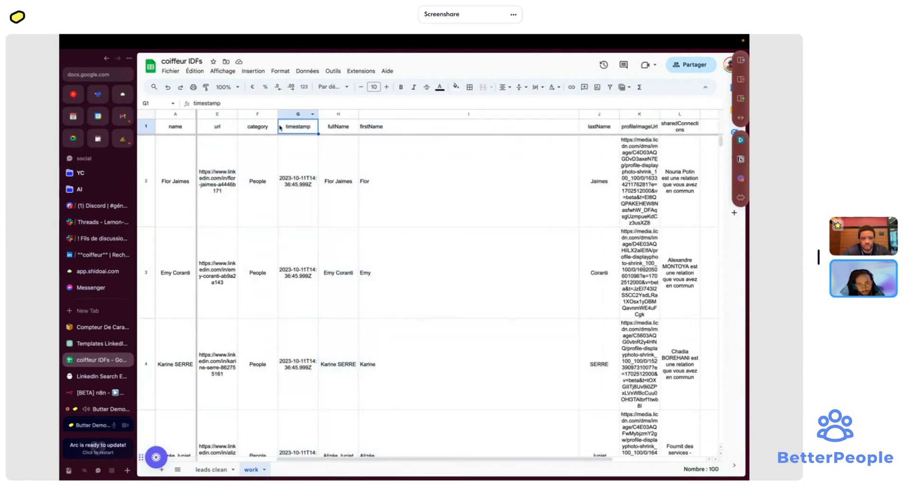
pyautogui.click(222, 114)
pyautogui.keyDown('super'); pyautogui.click(266, 115); pyautogui.keyUp('super')
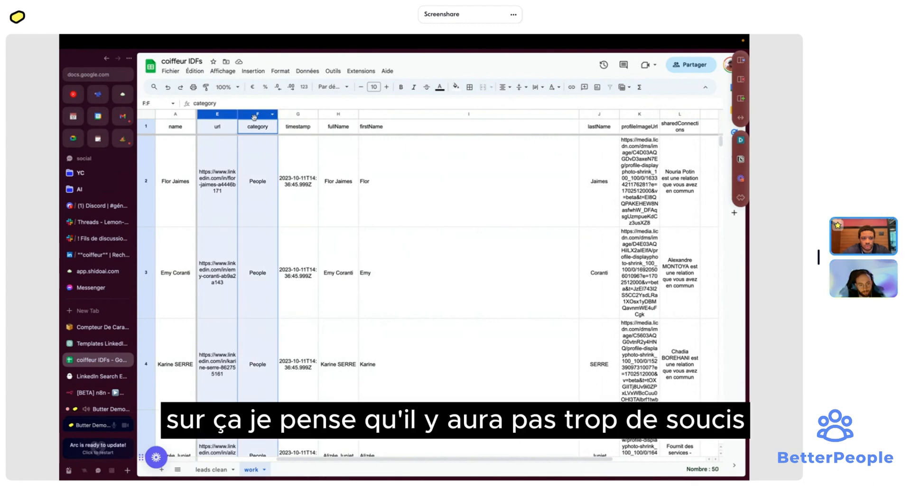
pyautogui.keyDown('super'); pyautogui.click(299, 115); pyautogui.keyUp('super')
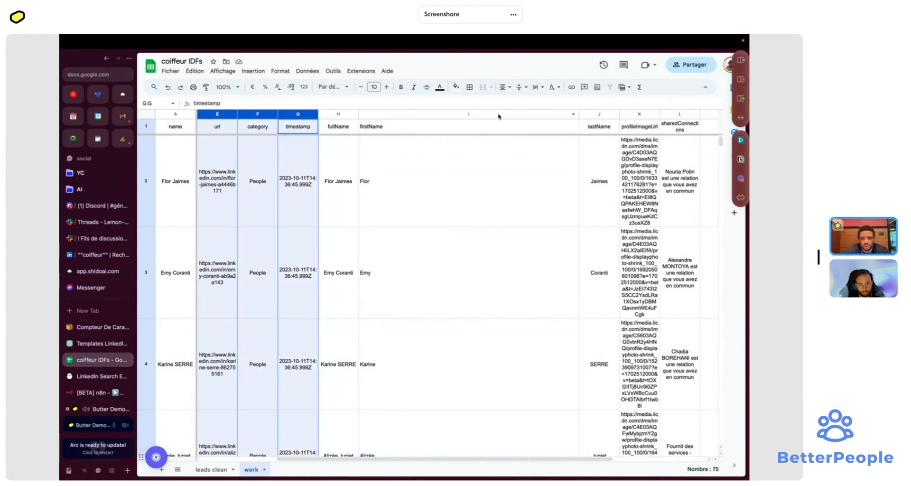
pyautogui.keyDown('super'); pyautogui.click(501, 116); pyautogui.keyUp('super')
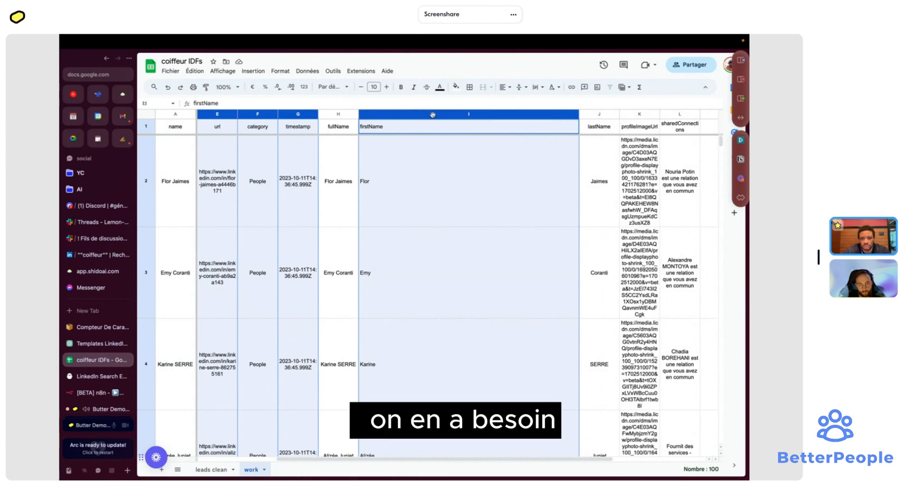
pyautogui.click(384, 124)
pyautogui.click(225, 114)
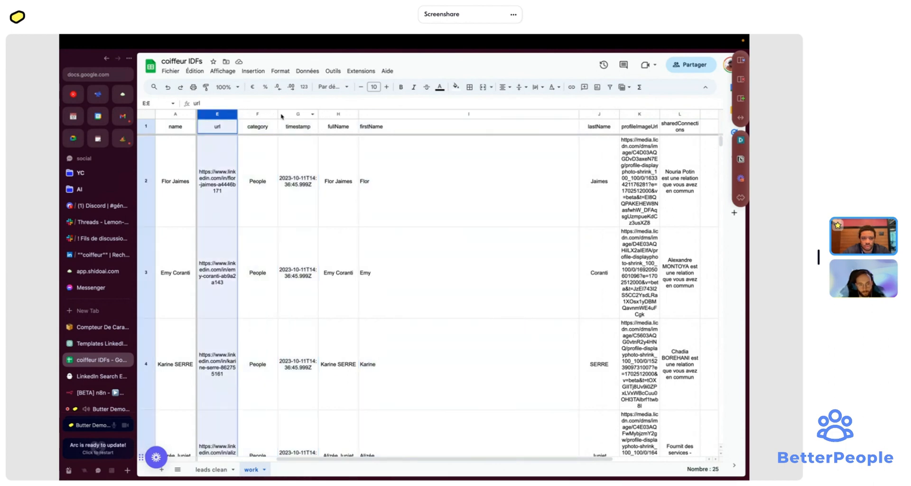
pyautogui.keyDown('shift'); pyautogui.click(283, 114); pyautogui.keyUp('shift')
pyautogui.rightClick(283, 114)
pyautogui.click(313, 209)
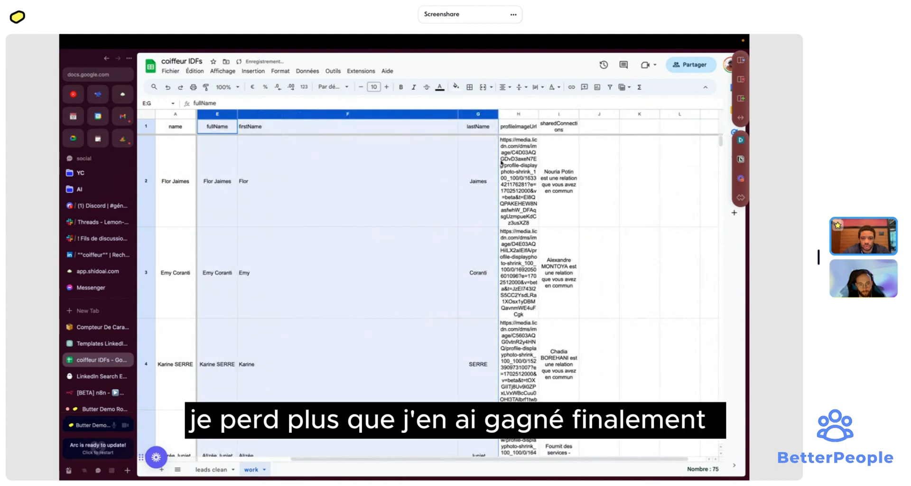
pyautogui.click(559, 114)
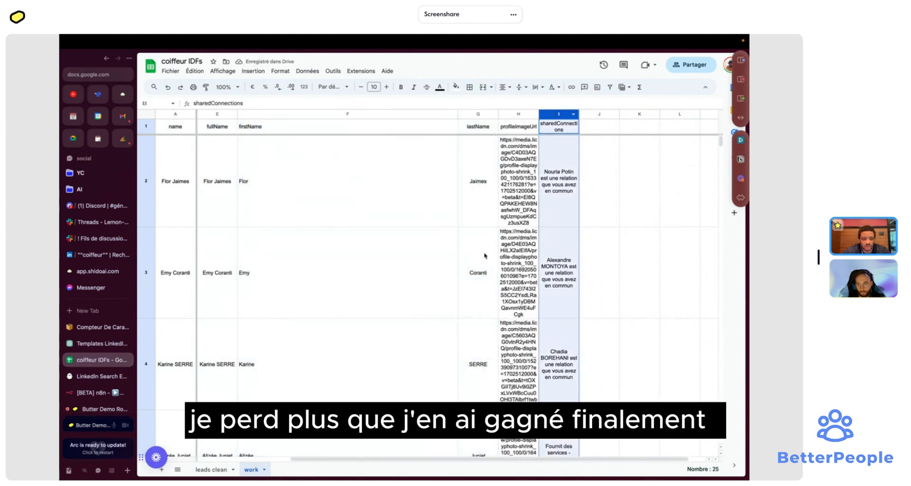
pyautogui.hscroll(-3, 484, 256)
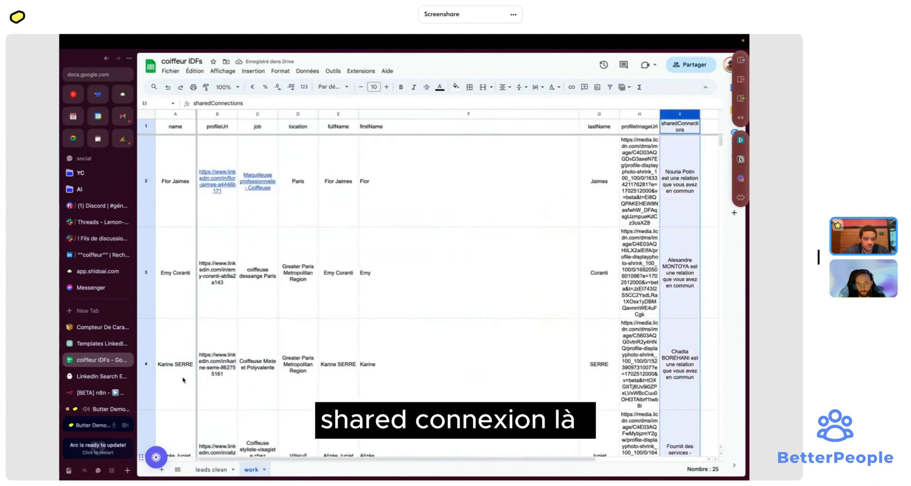
pyautogui.click(97, 393)
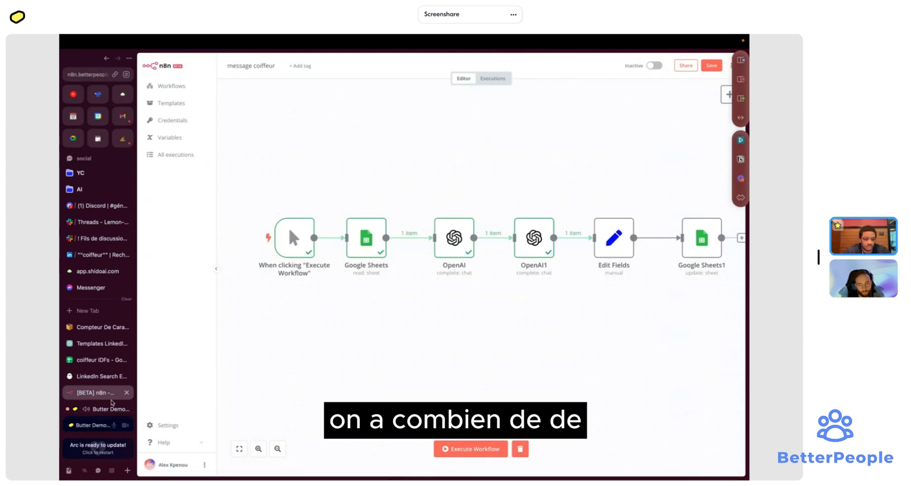
# - Insert a Split In Batches node on the Google Sheets to OpenAI connection
pyautogui.hscroll(2, 404, 297)
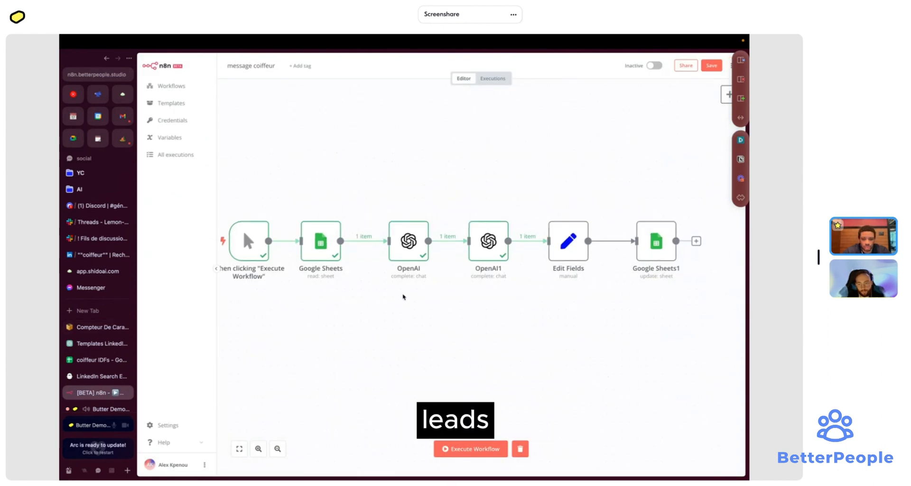
pyautogui.scroll(10, 404, 297)
pyautogui.scroll(-10, 403, 294)
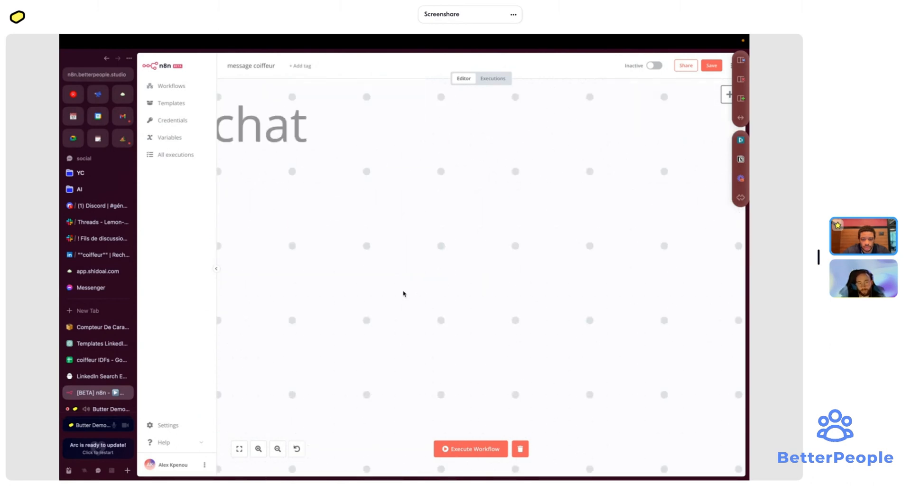
pyautogui.click(239, 449)
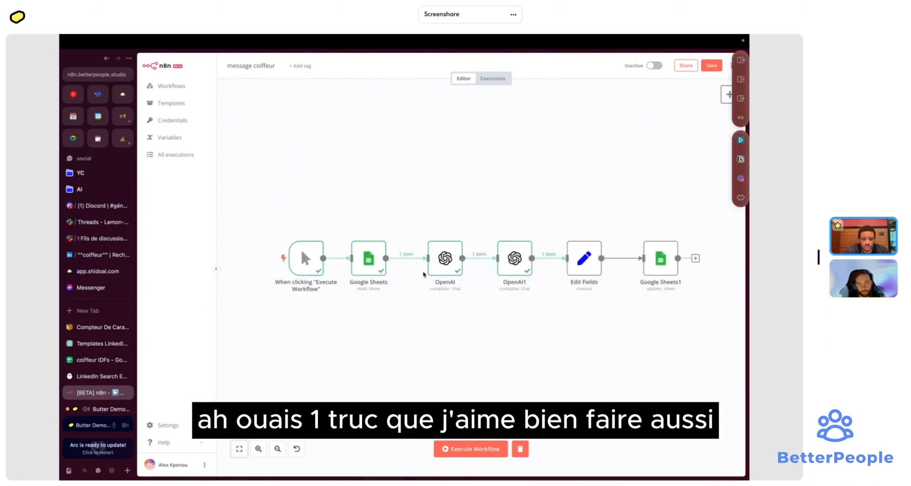
pyautogui.click(401, 258)
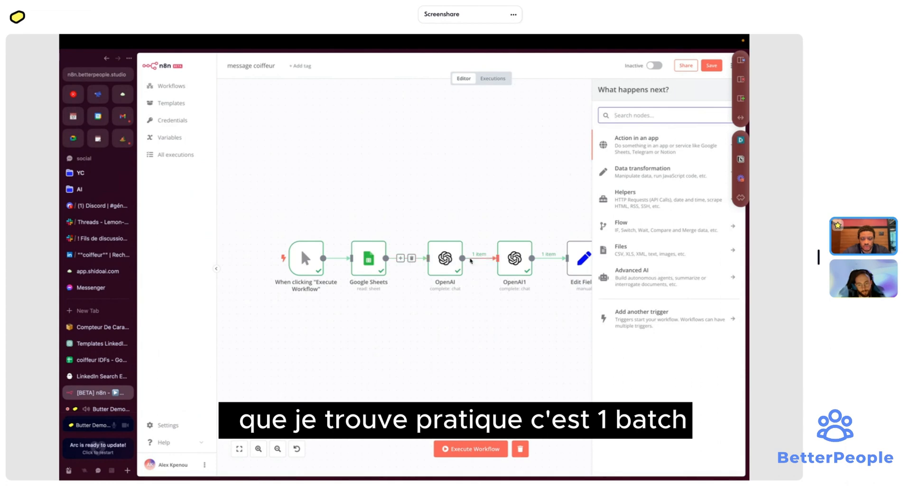
pyautogui.write('batc')
pyautogui.click(631, 161)
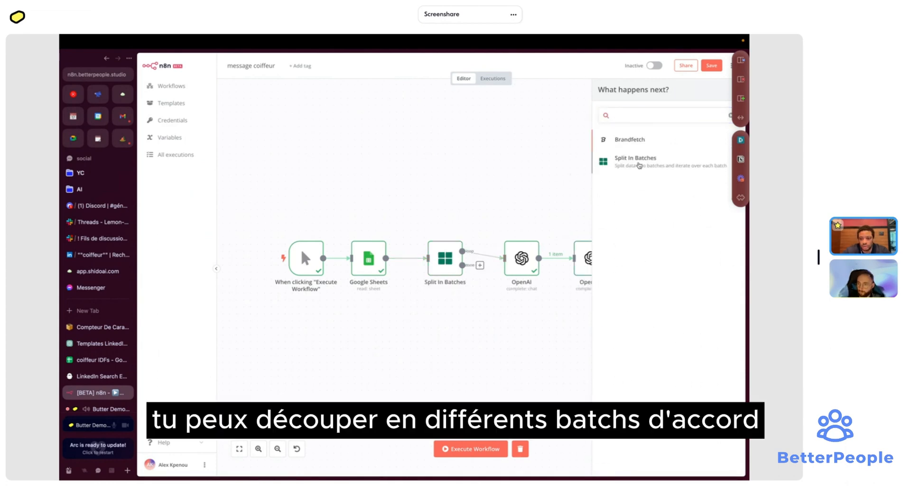
pyautogui.click(605, 59)
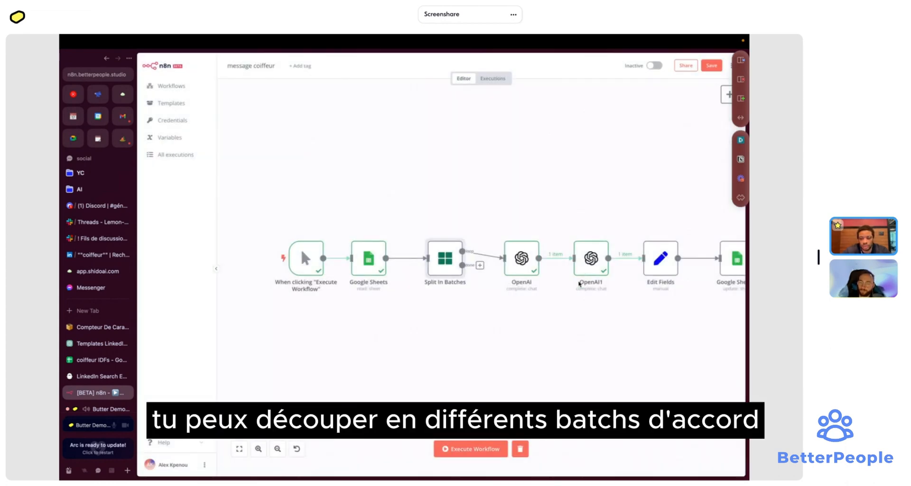
# - Rearrange the OpenAI-to-Google Sheets1 nodes and connect Google Sheets1 back to Split In Batches
pyautogui.hscroll(4, 575, 331)
pyautogui.scroll(-1, 576, 331)
pyautogui.moveTo(610, 294); pyautogui.dragTo(326, 206)
pyautogui.moveTo(608, 298); pyautogui.dragTo(319, 173)
pyautogui.moveTo(334, 238); pyautogui.dragTo(336, 231)
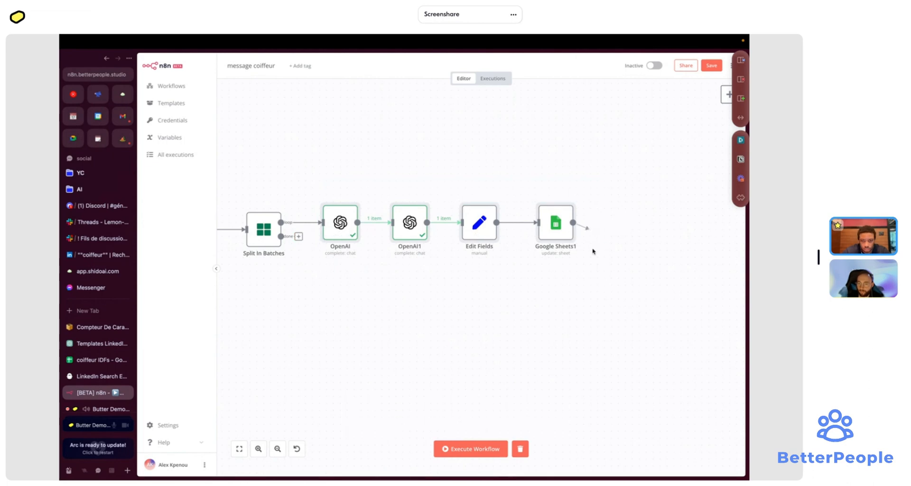
pyautogui.moveTo(573, 222); pyautogui.dragTo(245, 231)
# - Lower the Split In Batches batch size from its default of 10
pyautogui.doubleClick(266, 235)
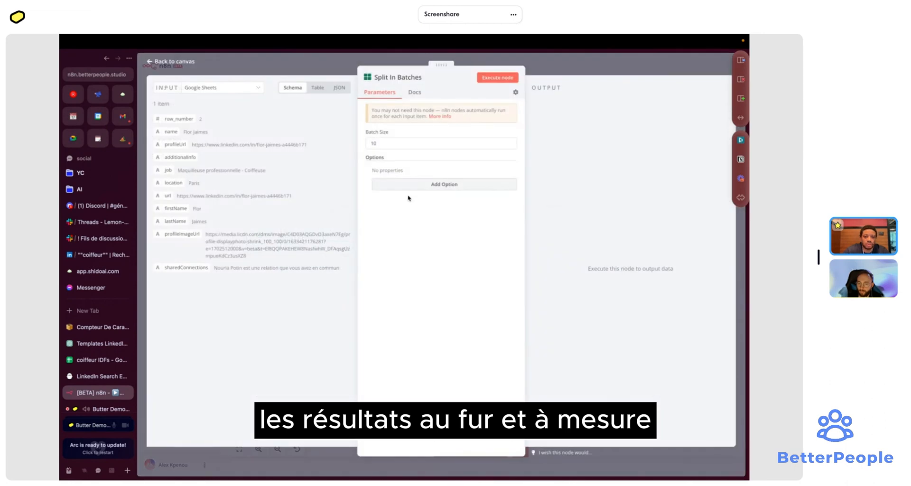
pyautogui.doubleClick(390, 142)
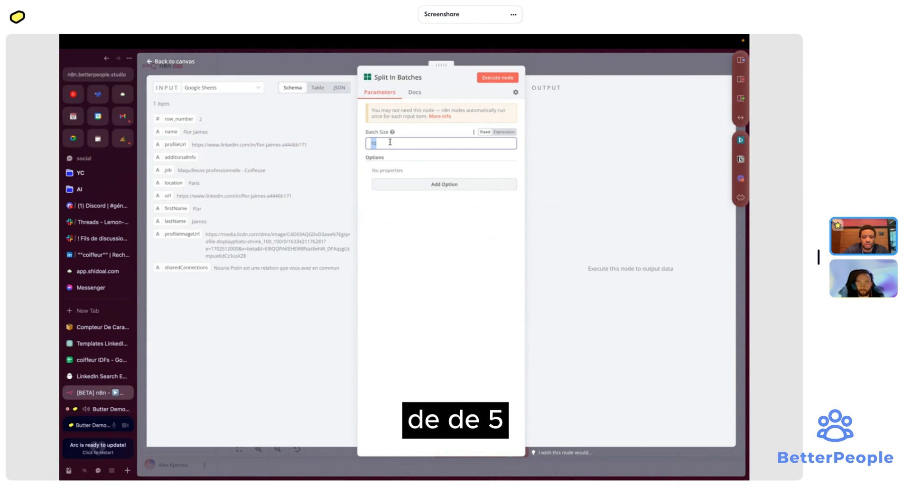
pyautogui.press('Escape')
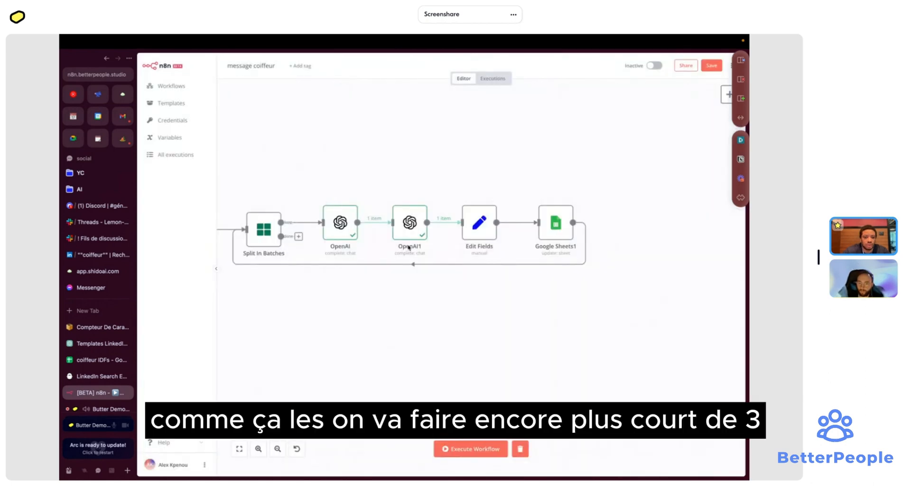
pyautogui.doubleClick(264, 230)
pyautogui.click(385, 144)
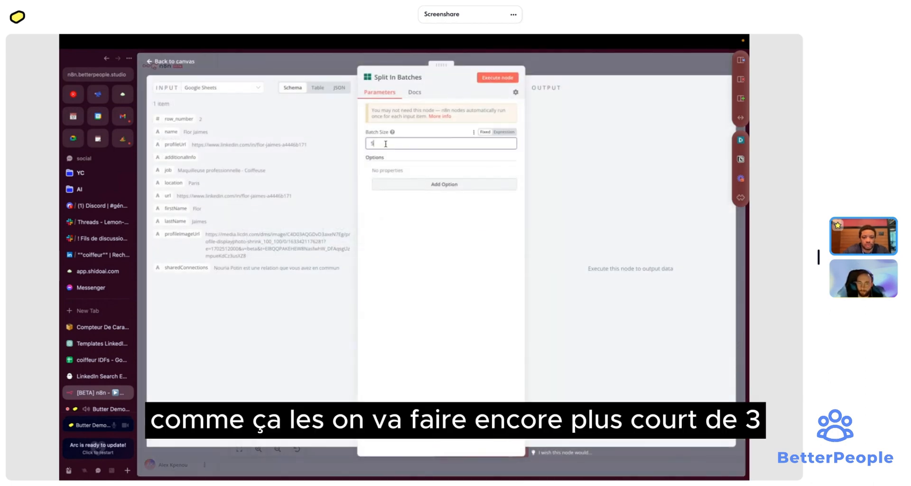
pyautogui.press('Escape')
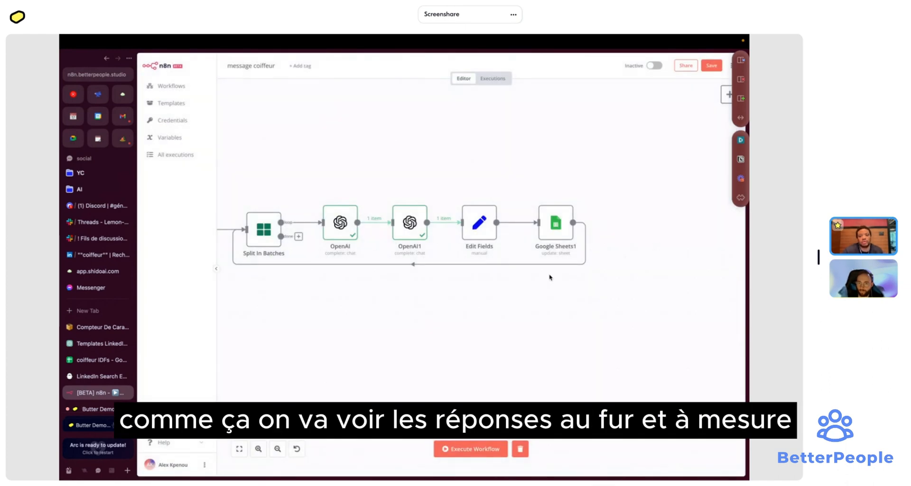
pyautogui.hscroll(-6, 474, 239)
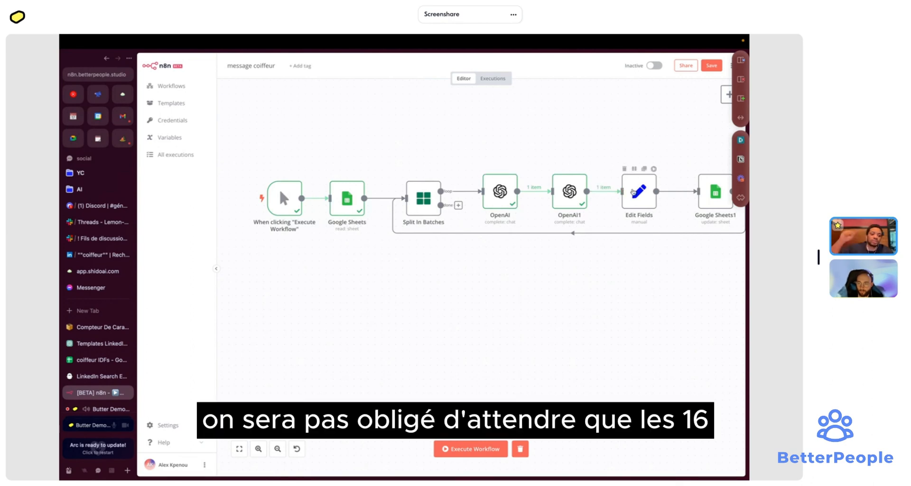
pyautogui.click(92, 361)
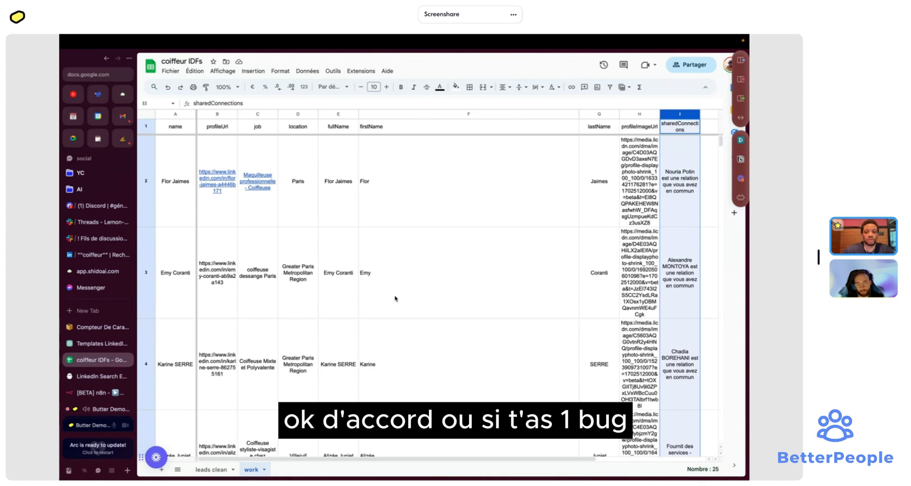
# - Scroll through the lead rows on the coiffeur IDFs work sheet
pyautogui.scroll(-5, 441, 310)
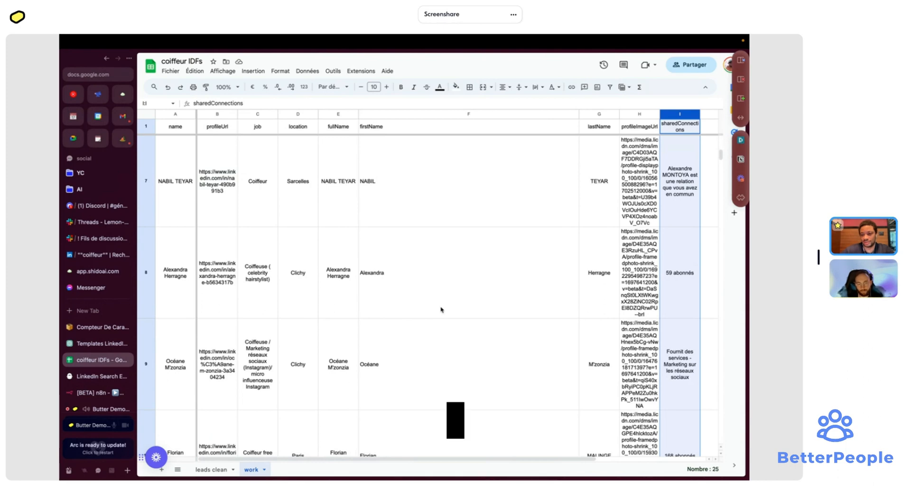
pyautogui.scroll(-5, 441, 310)
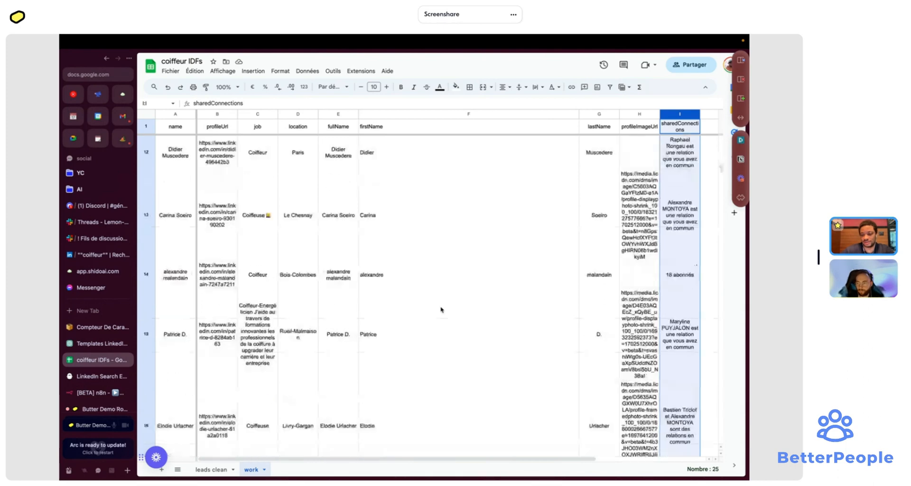
pyautogui.scroll(8, 441, 309)
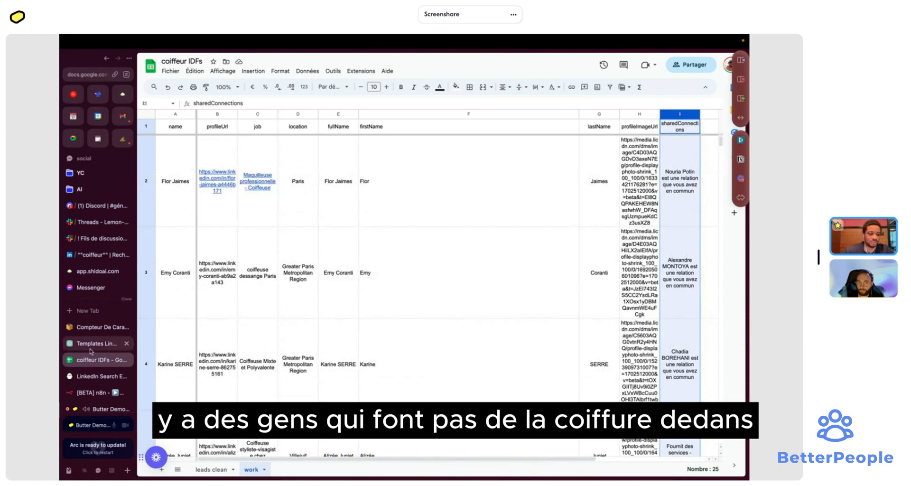
# - Save the message coiffeur workflow in n8n
pyautogui.click(95, 392)
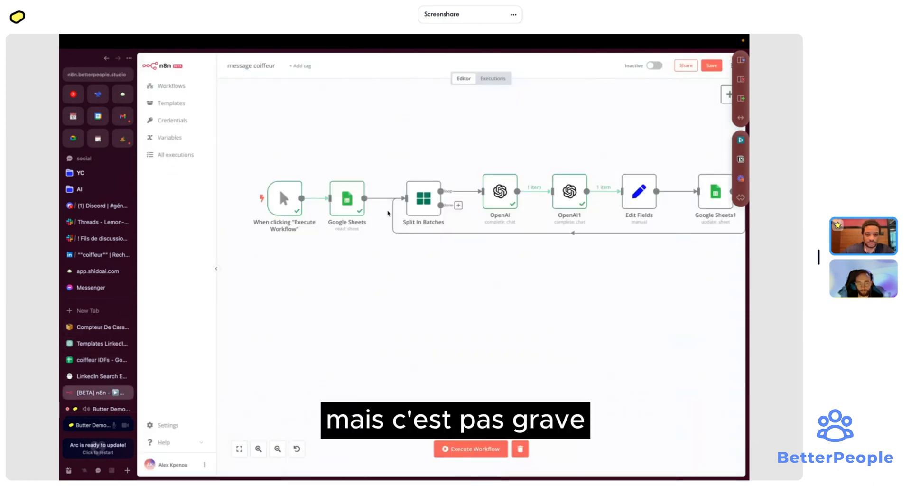
pyautogui.click(708, 66)
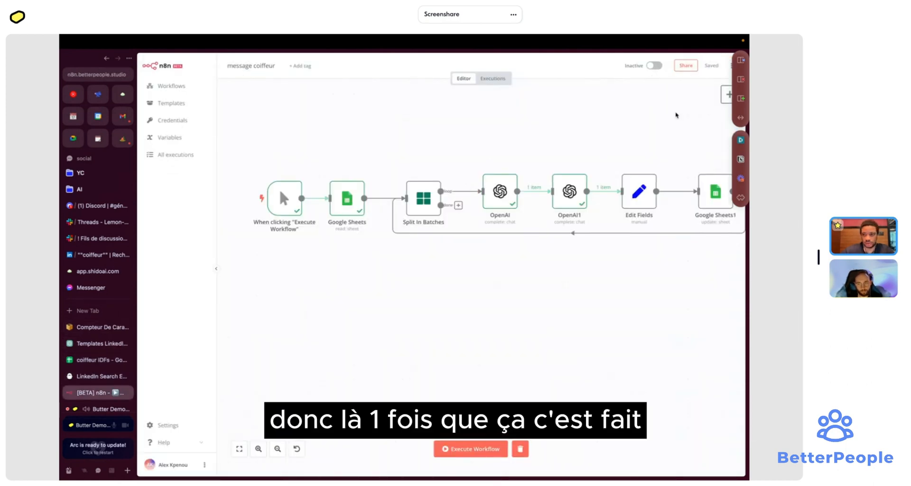
pyautogui.hscroll(1, 377, 305)
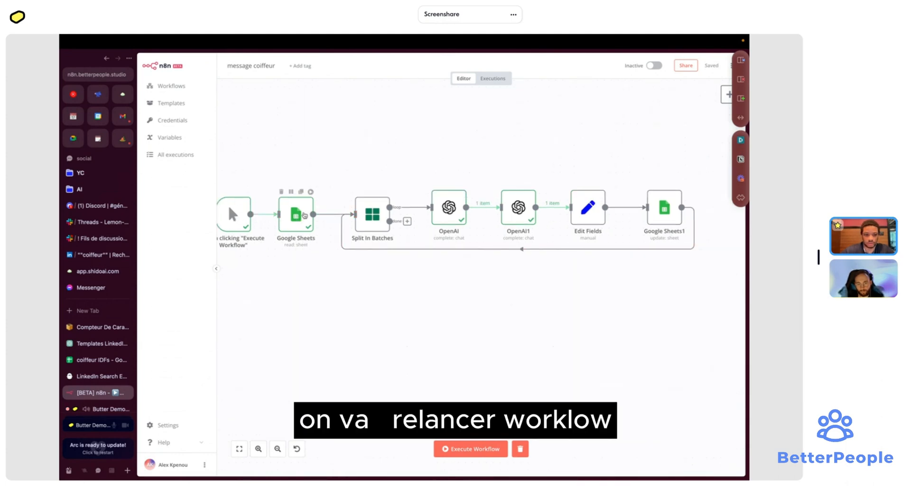
# - Run the whole workflow and inspect the 24 rows output by the Google Sheets node
pyautogui.hotkey('ctrl', 'Return')
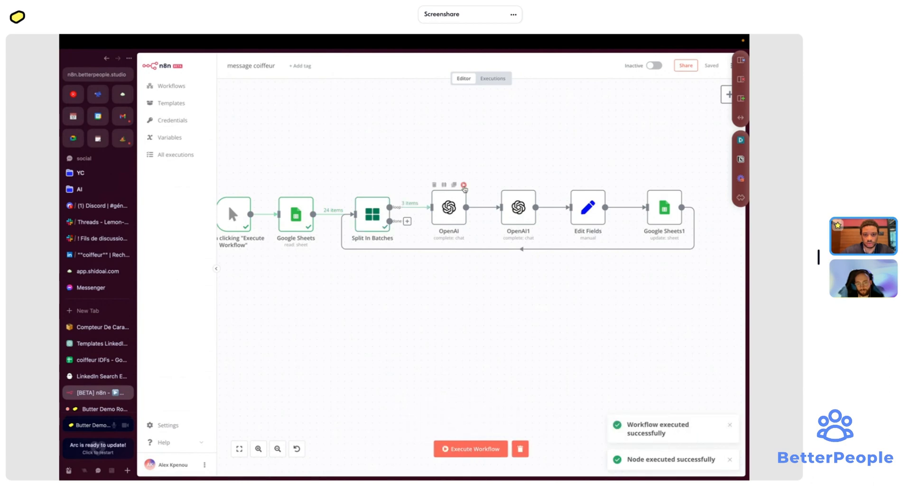
pyautogui.click(464, 185)
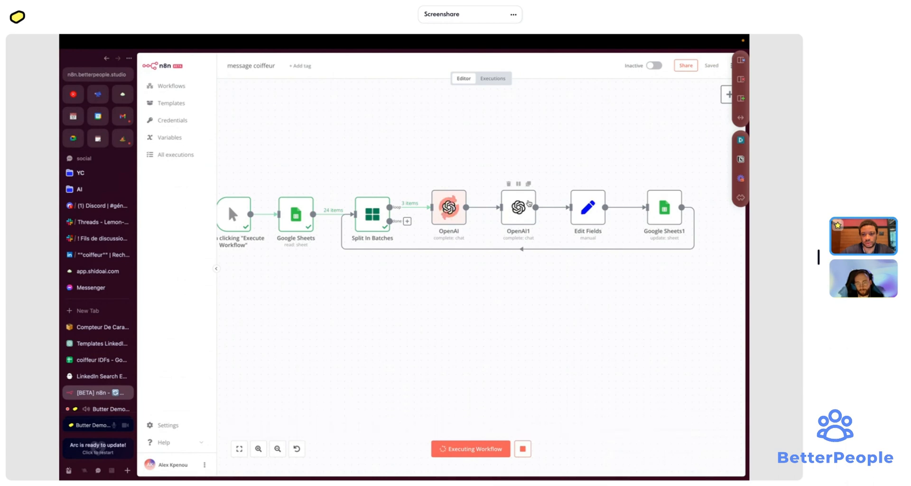
pyautogui.doubleClick(305, 216)
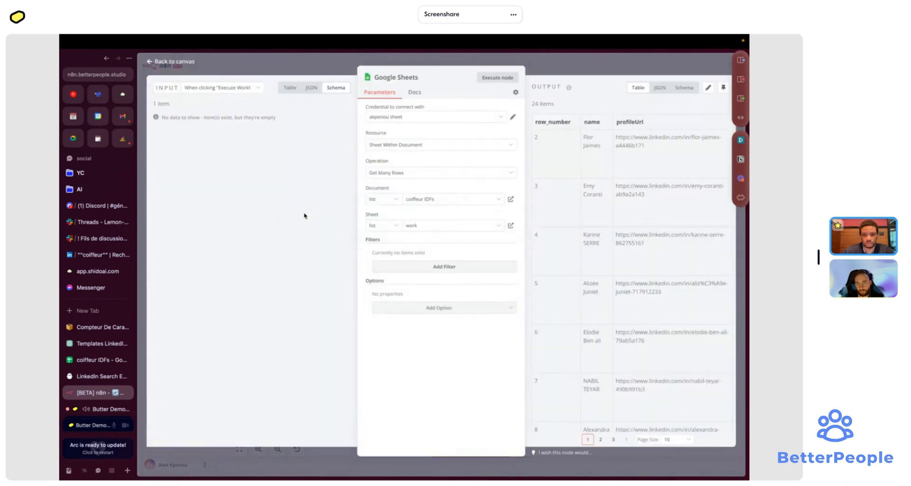
pyautogui.hscroll(10, 636, 194)
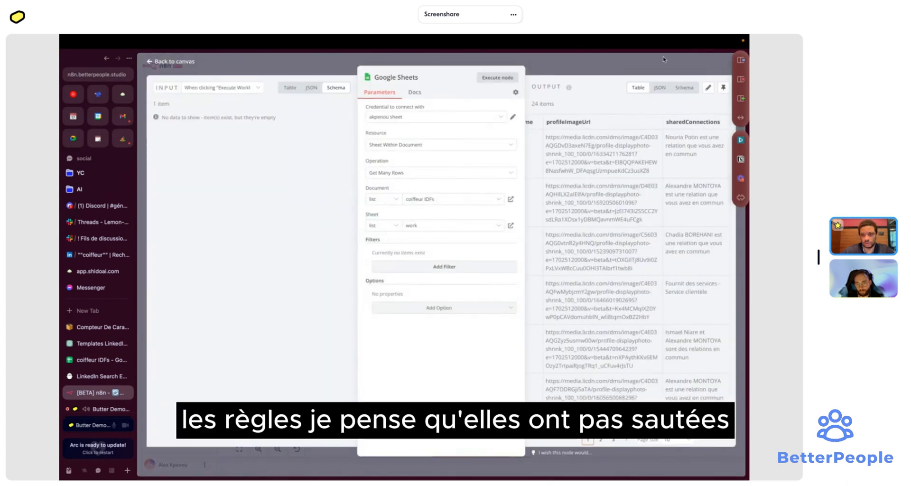
pyautogui.click(663, 59)
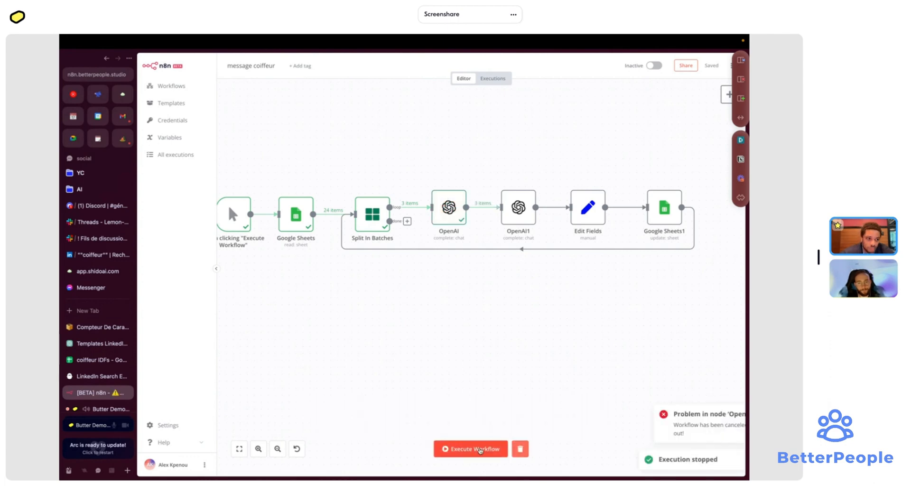
# - Execute the workflow again and check the first lead's generated objet, email and LinkedIn message
pyautogui.click(480, 449)
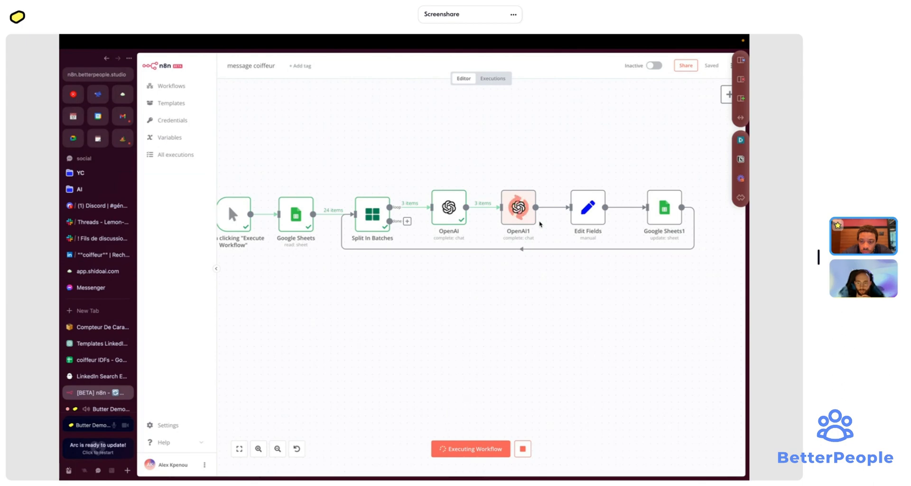
pyautogui.click(99, 360)
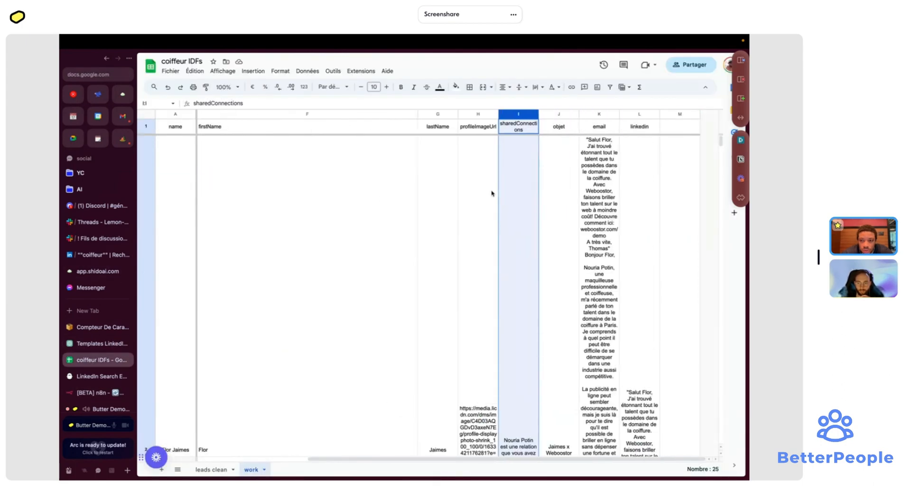
# - Review the generated email in cell K2 of the work sheet
pyautogui.scroll(-5, 492, 193)
pyautogui.scroll(-2, 492, 194)
pyautogui.hscroll(-1, 492, 193)
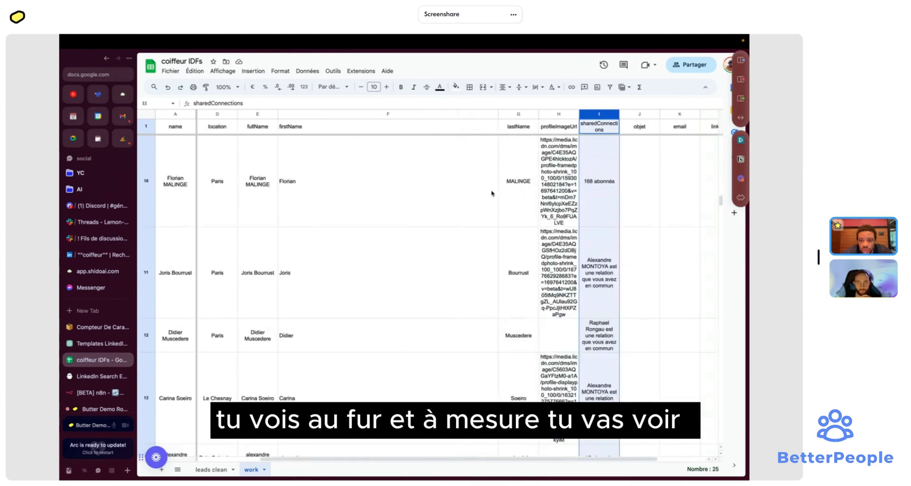
pyautogui.scroll(10, 491, 193)
pyautogui.hscroll(2, 492, 193)
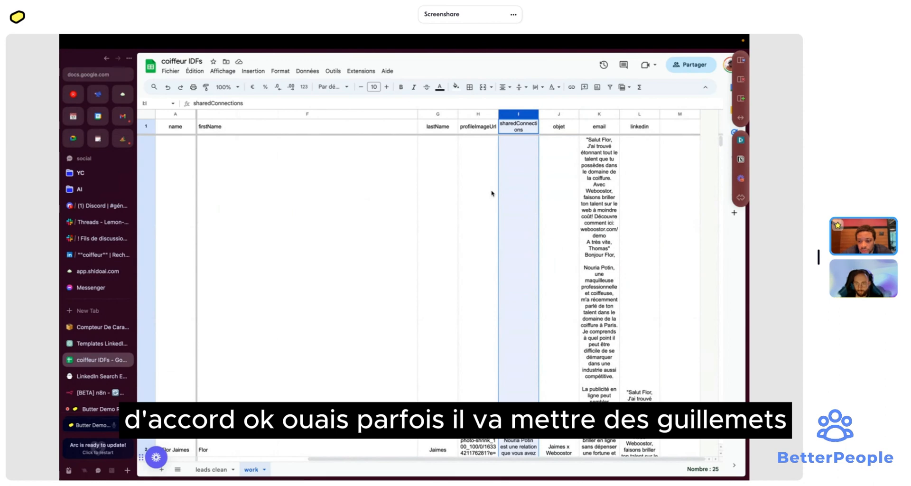
pyautogui.click(598, 199)
pyautogui.scroll(-10, 465, 252)
pyautogui.hscroll(-1, 465, 252)
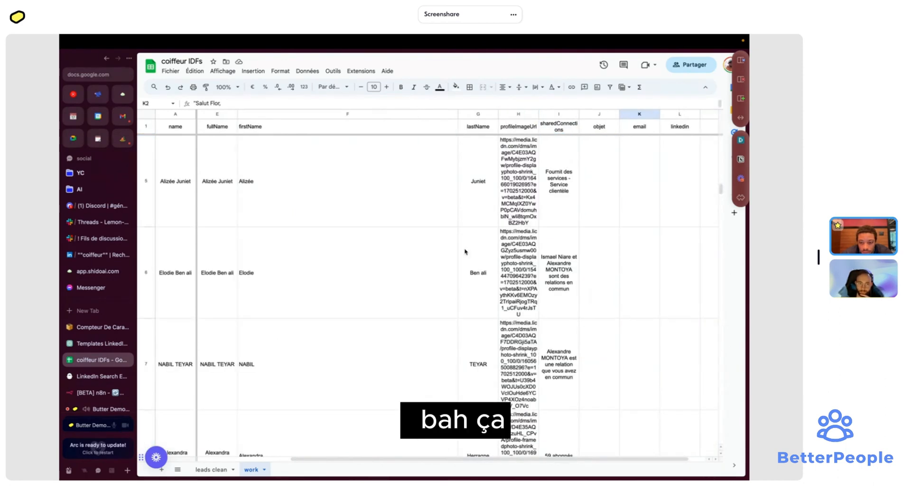
pyautogui.scroll(10, 465, 252)
pyautogui.hscroll(1, 465, 252)
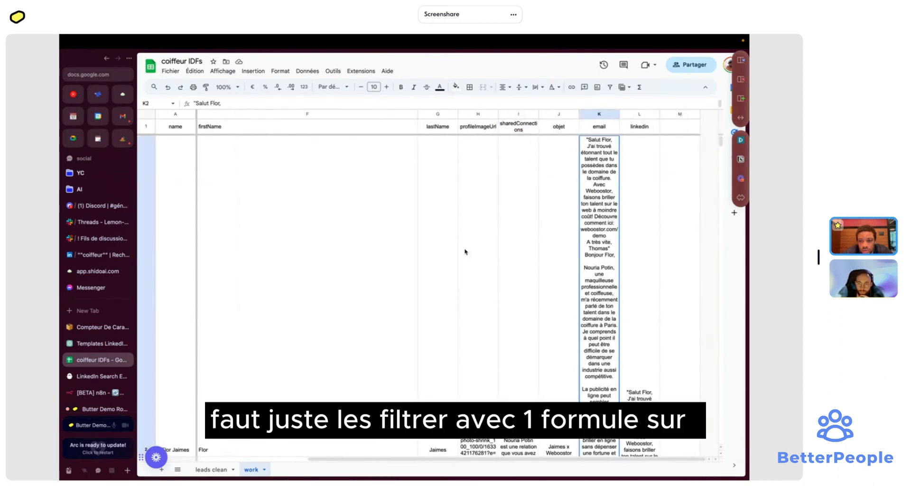
# - Widen the email column K and the linkedin column to show messages on fewer lines
pyautogui.moveTo(619, 114); pyautogui.dragTo(718, 114)
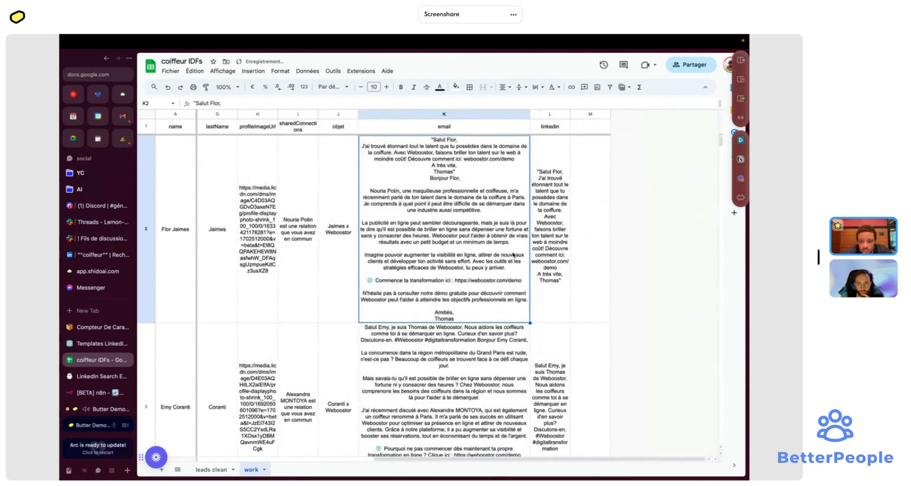
pyautogui.click(563, 114)
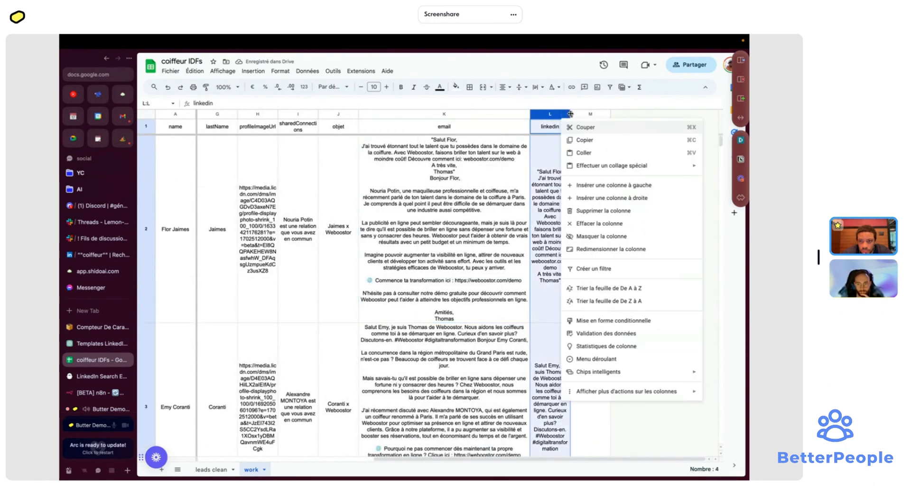
pyautogui.moveTo(570, 114); pyautogui.dragTo(619, 114)
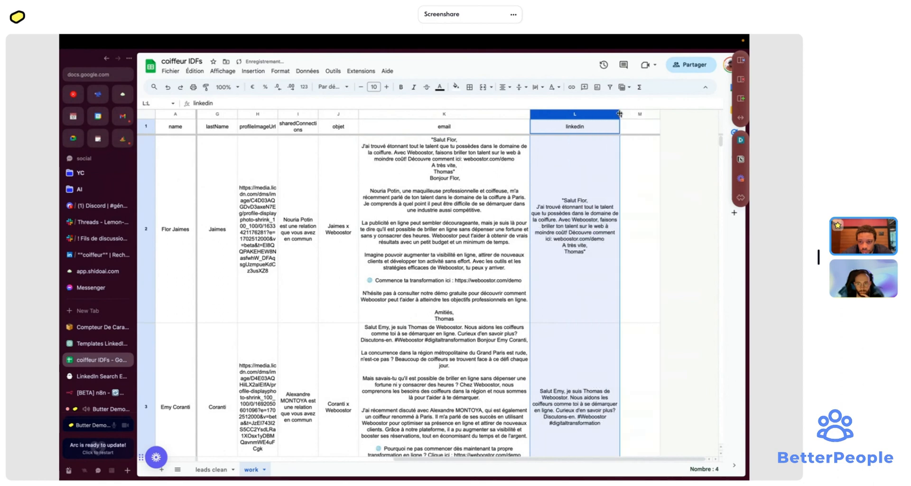
pyautogui.click(635, 175)
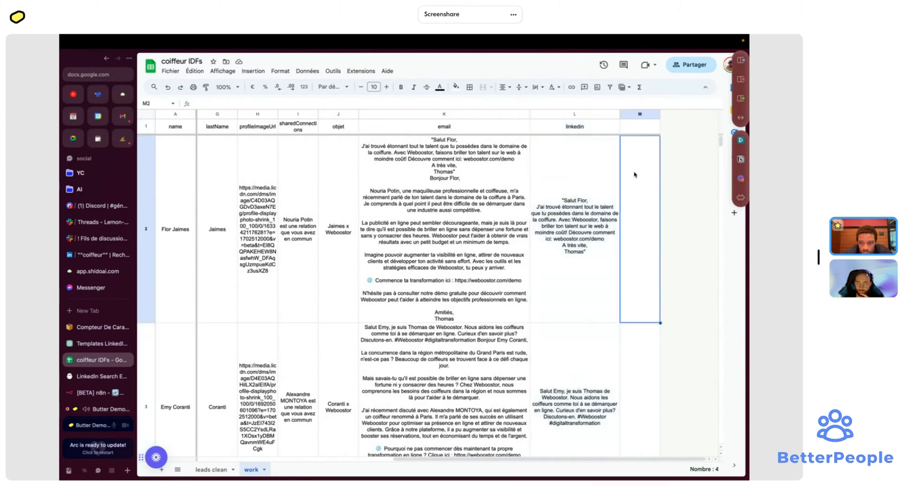
pyautogui.scroll(-15, 635, 174)
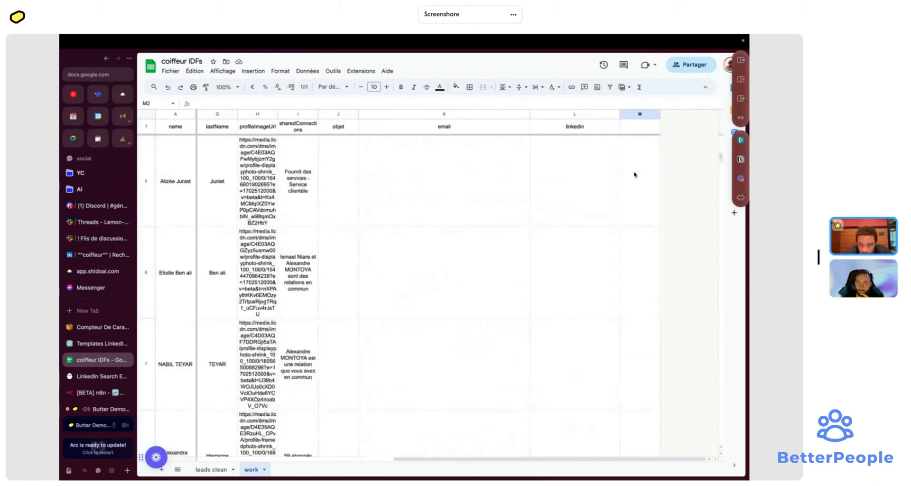
# - Review the generated LinkedIn messages in column L for the first leads, rows 2–6
pyautogui.scroll(15, 635, 175)
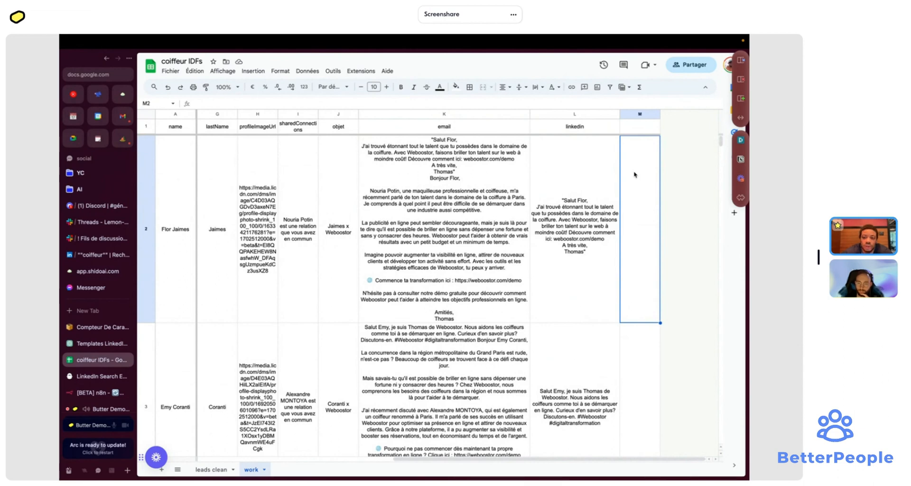
pyautogui.press('Left')
pyautogui.press('Down')
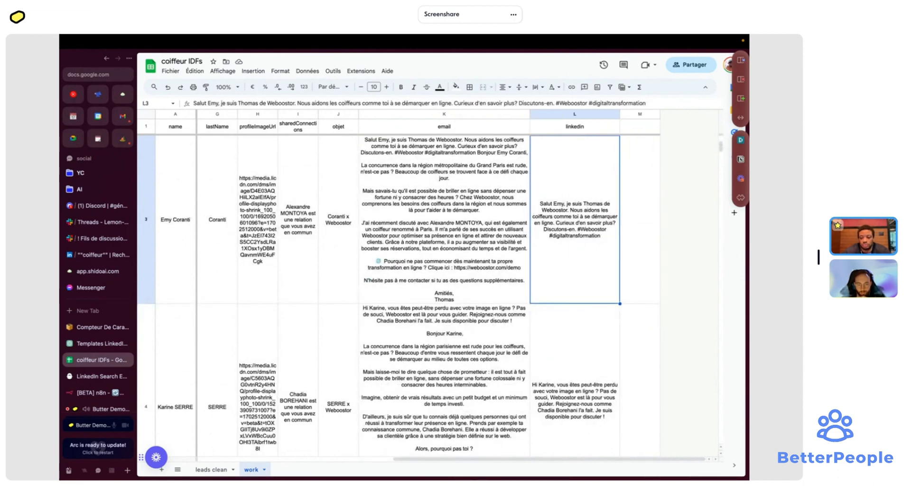
pyautogui.press('Down')
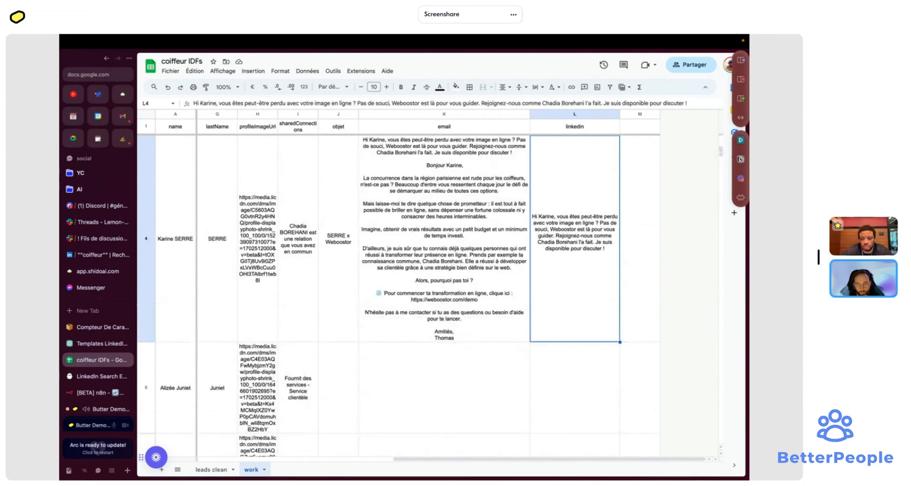
pyautogui.press('Down')
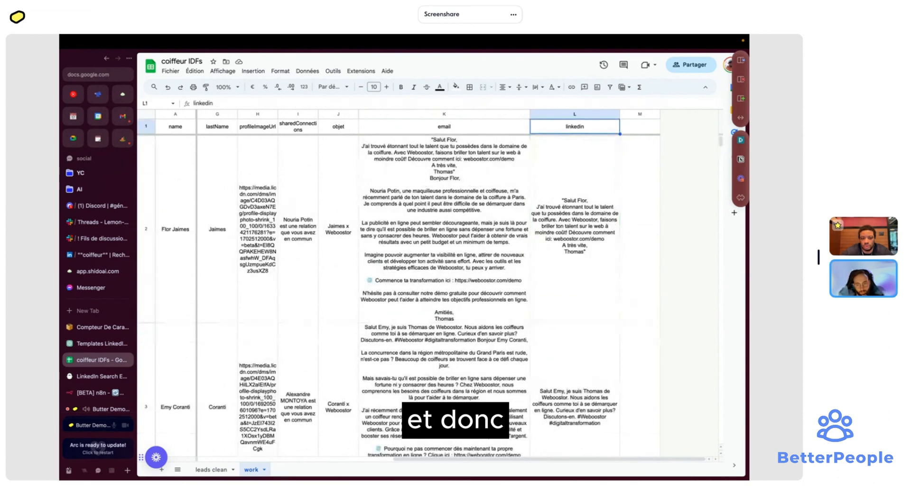
pyautogui.press('Down')
pyautogui.press('Up')
pyautogui.press('Up')
pyautogui.press('Up')
pyautogui.press('Up')
pyautogui.press('Up')
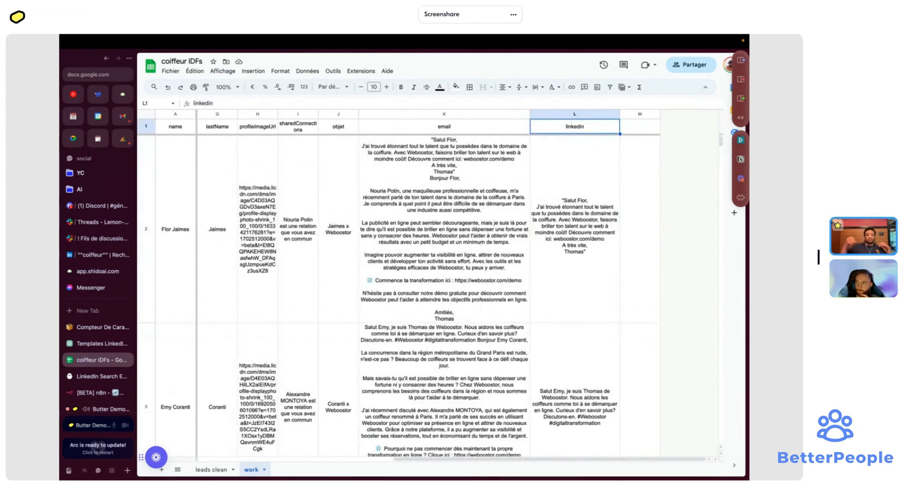
pyautogui.press('Down')
pyautogui.press('Down')
pyautogui.press('Down')
pyautogui.press('Down')
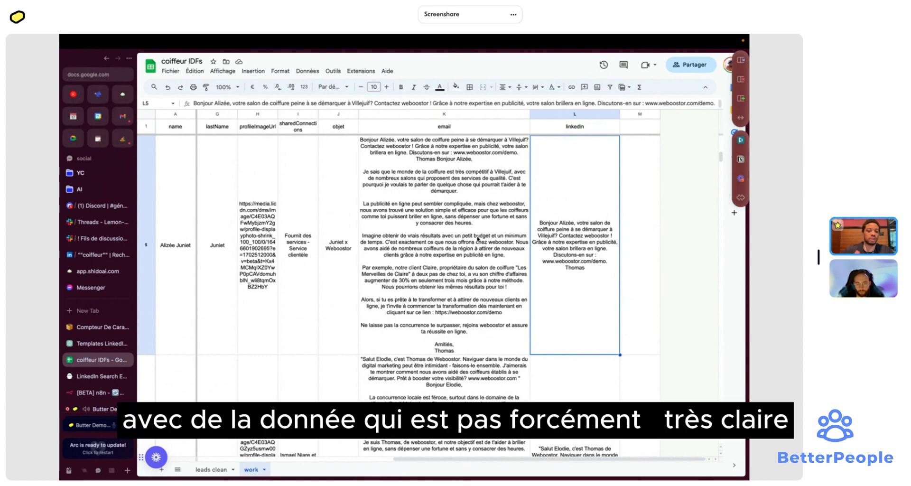
# - Scroll the sheet back left and return to the still-running n8n workflow
pyautogui.hscroll(-10, 478, 239)
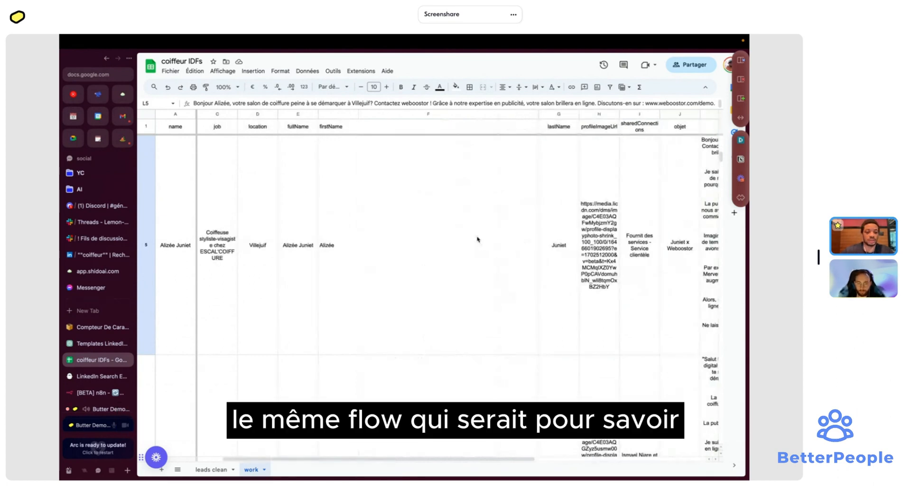
pyautogui.hscroll(-2, 477, 239)
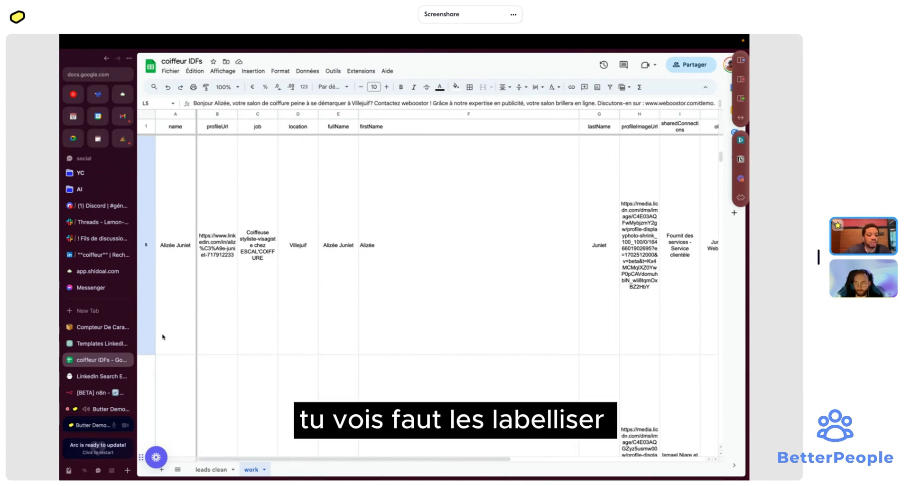
pyautogui.click(97, 392)
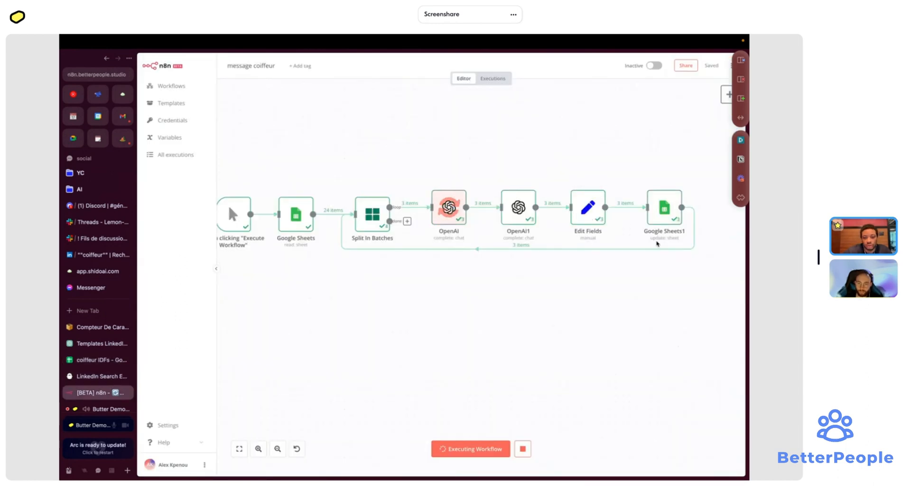
# - Zoom the coiffeur IDFs work sheet out to 50% to see more leads' messages
pyautogui.click(85, 362)
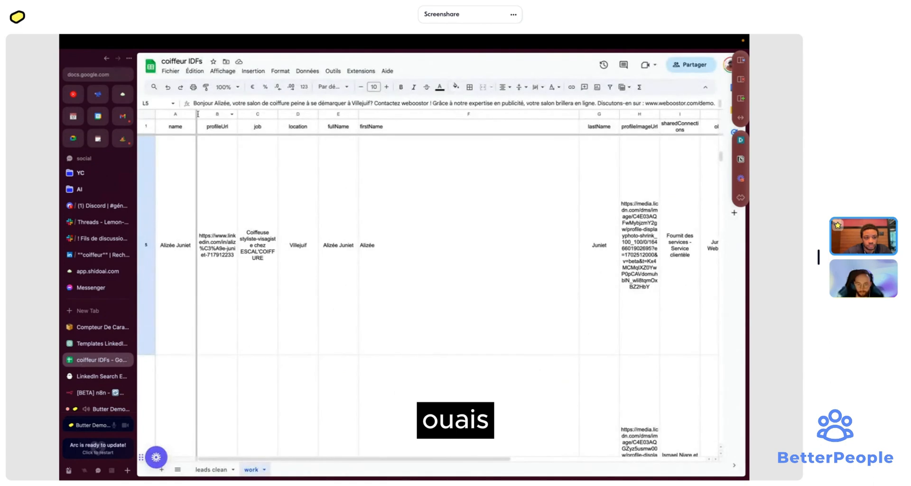
pyautogui.click(226, 86)
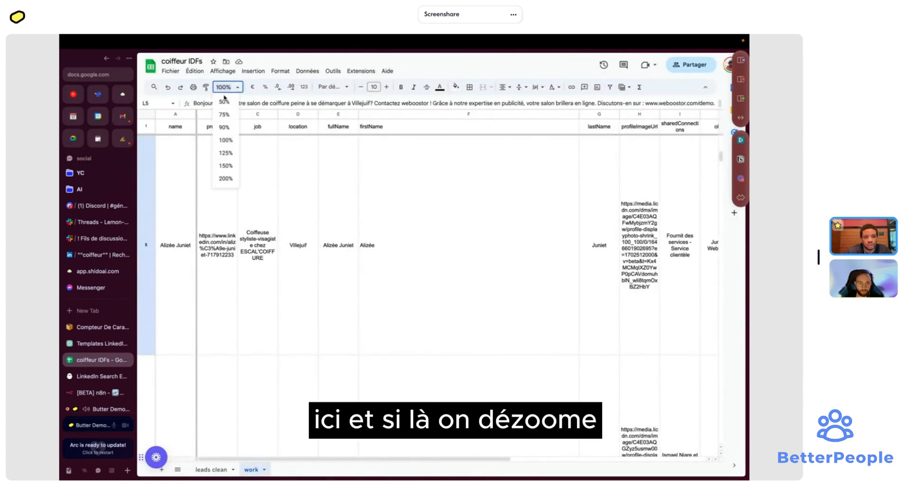
pyautogui.click(223, 102)
pyautogui.scroll(-5, 307, 242)
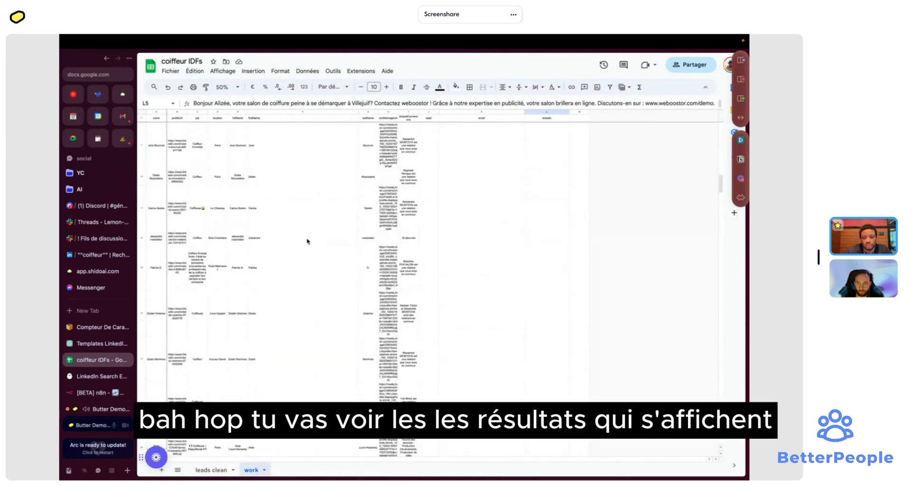
pyautogui.scroll(2, 307, 242)
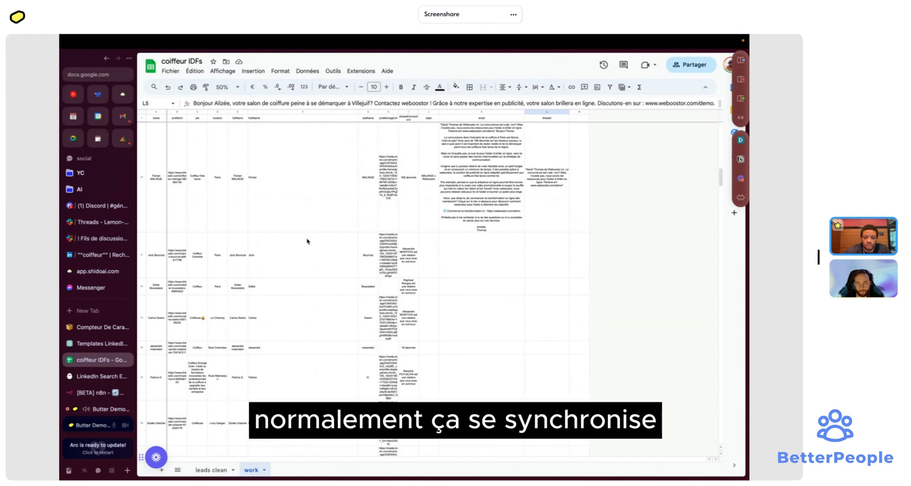
# - Alternate between n8n and the sheet to track batch progress and newly written messages
pyautogui.click(105, 393)
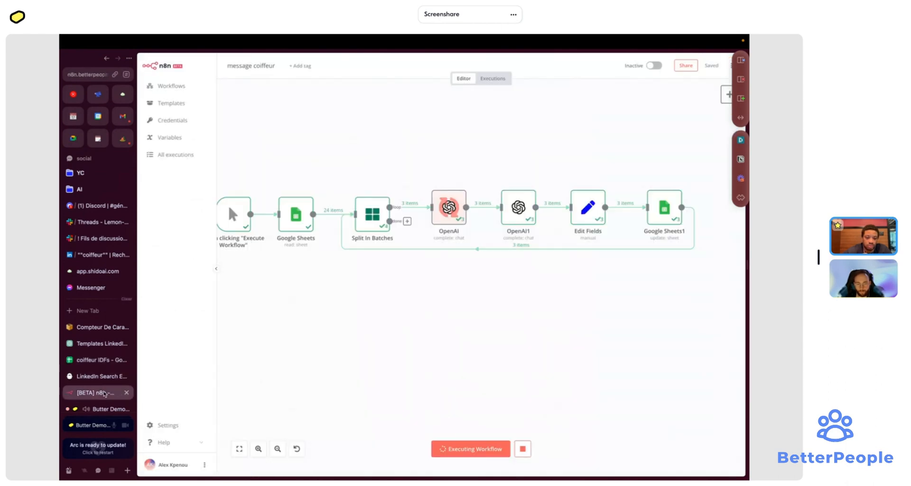
pyautogui.click(103, 361)
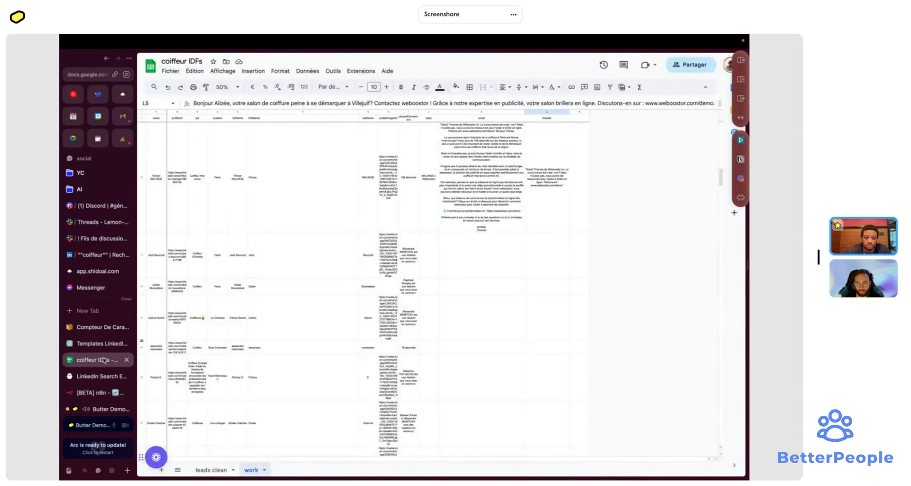
pyautogui.click(98, 392)
pyautogui.click(99, 361)
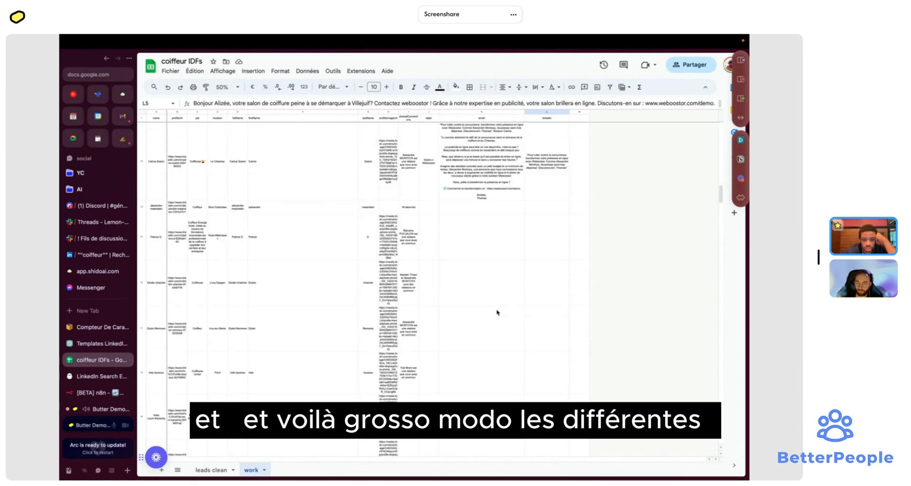
pyautogui.scroll(3, 498, 313)
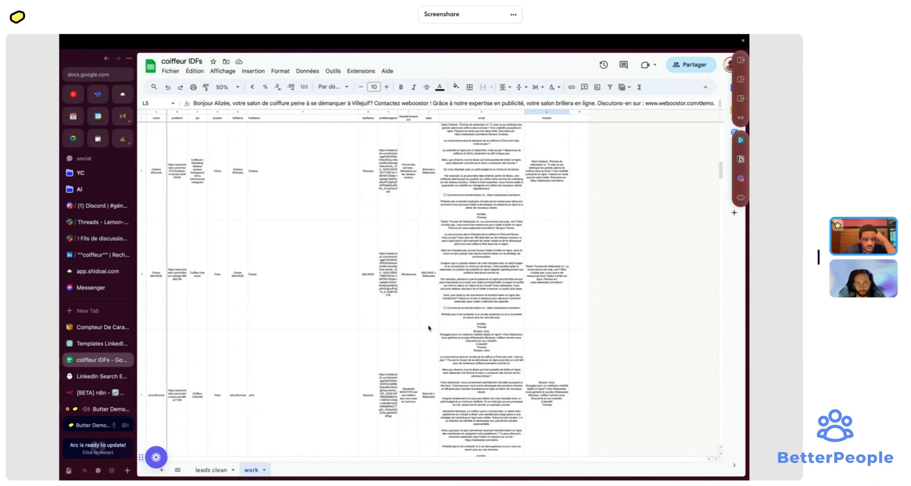
pyautogui.click(94, 393)
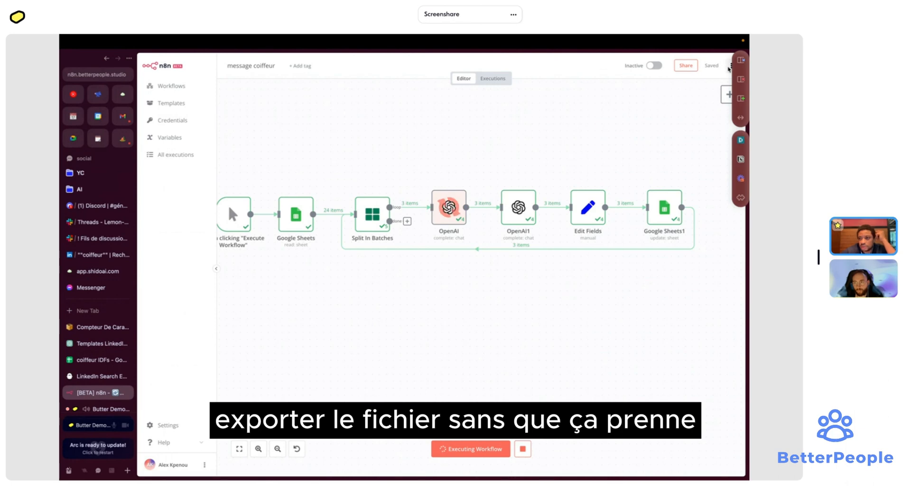
# - Download the message coiffeur workflow as a JSON file
pyautogui.click(730, 66)
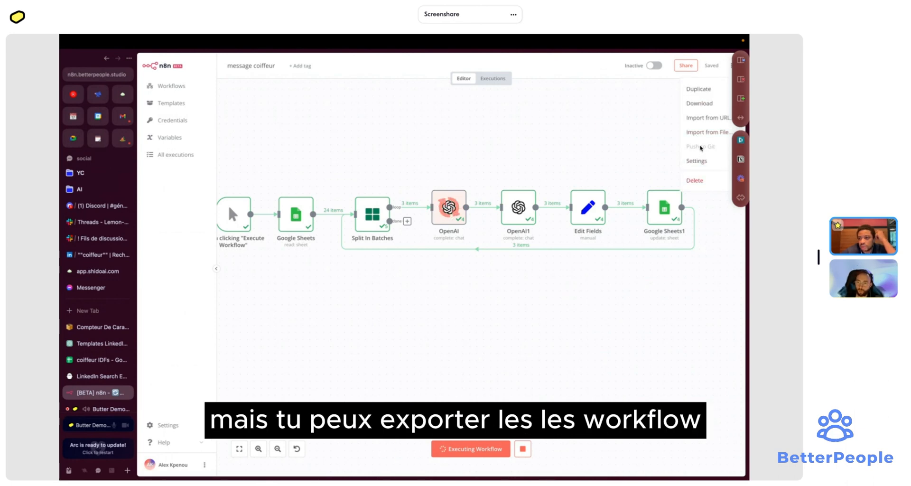
pyautogui.click(700, 103)
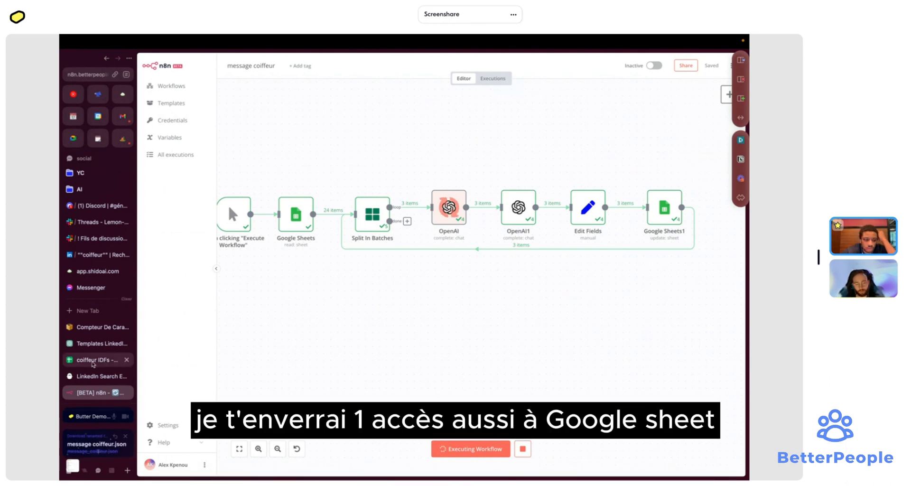
pyautogui.click(93, 362)
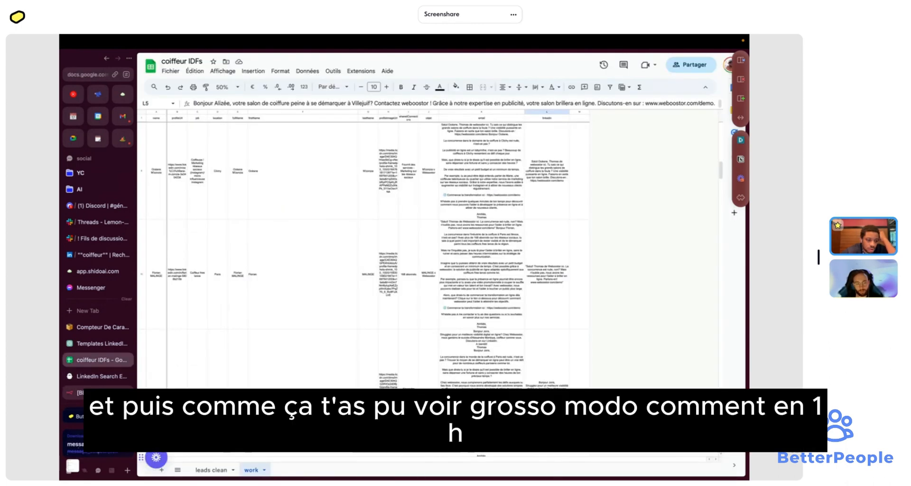
pyautogui.click(97, 392)
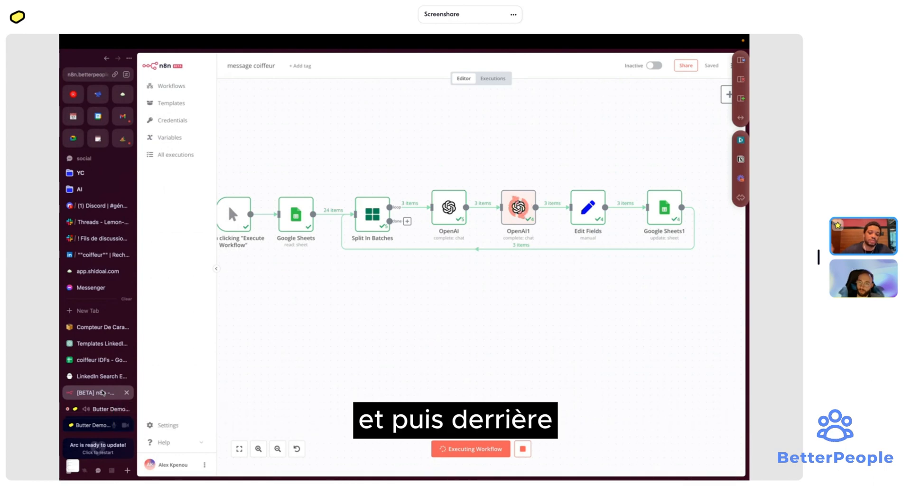
# - Stop the running workflow execution and end screen sharing in the video call
pyautogui.click(532, 449)
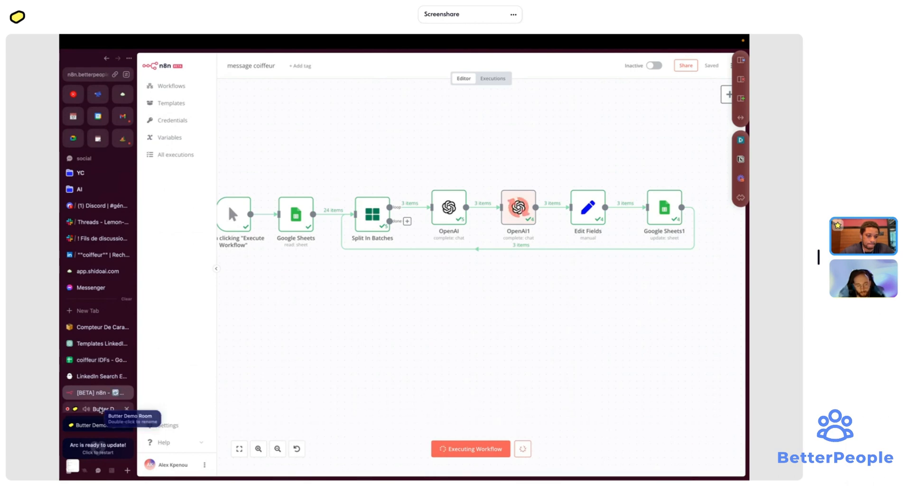
pyautogui.click(101, 406)
pyautogui.click(431, 292)
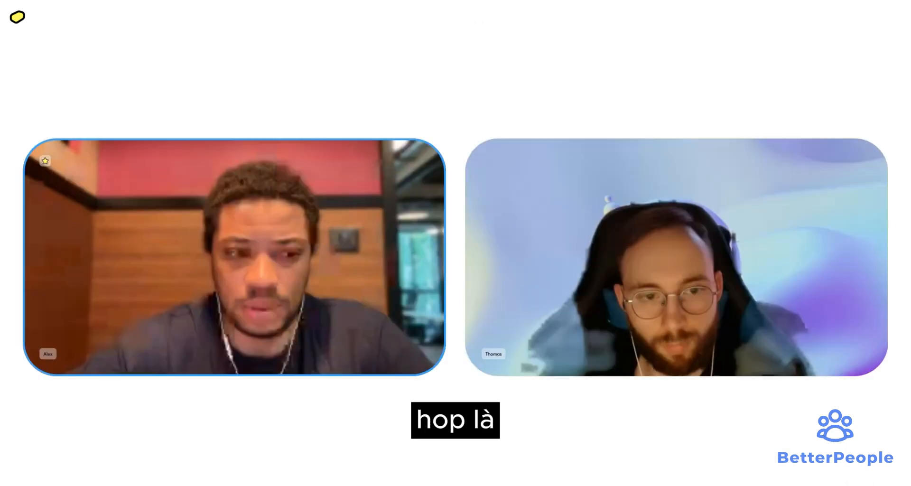